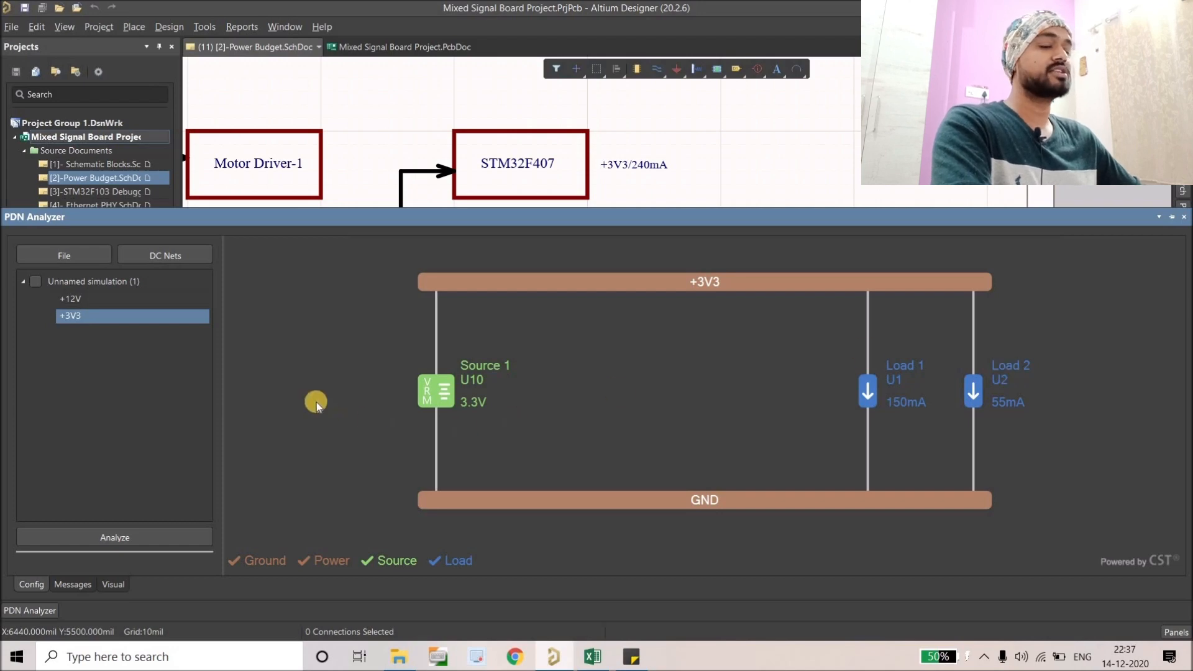
# Open the PDN simulation settings and choose PCB Copper as the base metal conductivity.
pyautogui.rightClick(277, 369)
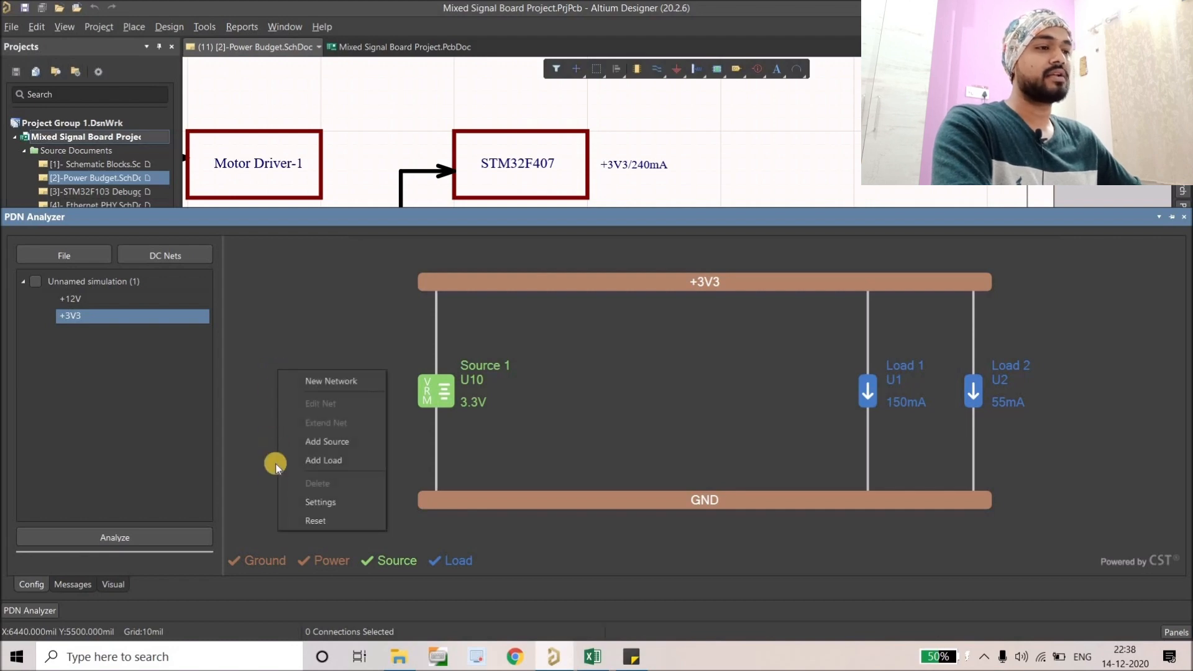
pyautogui.click(313, 503)
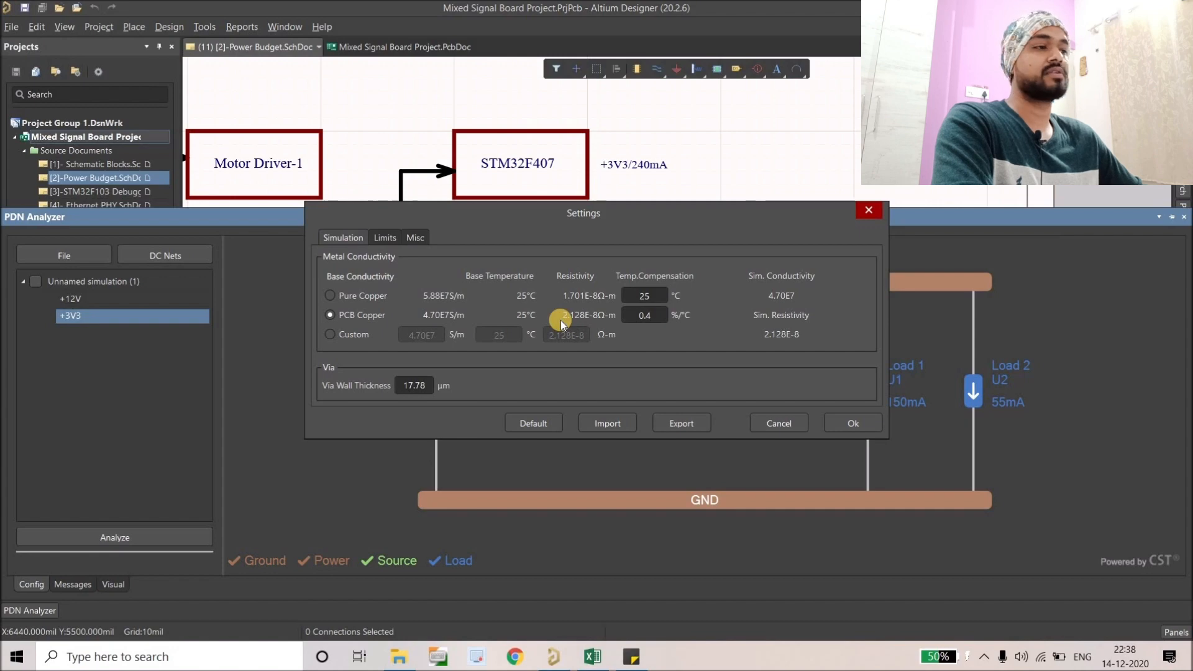
pyautogui.click(352, 334)
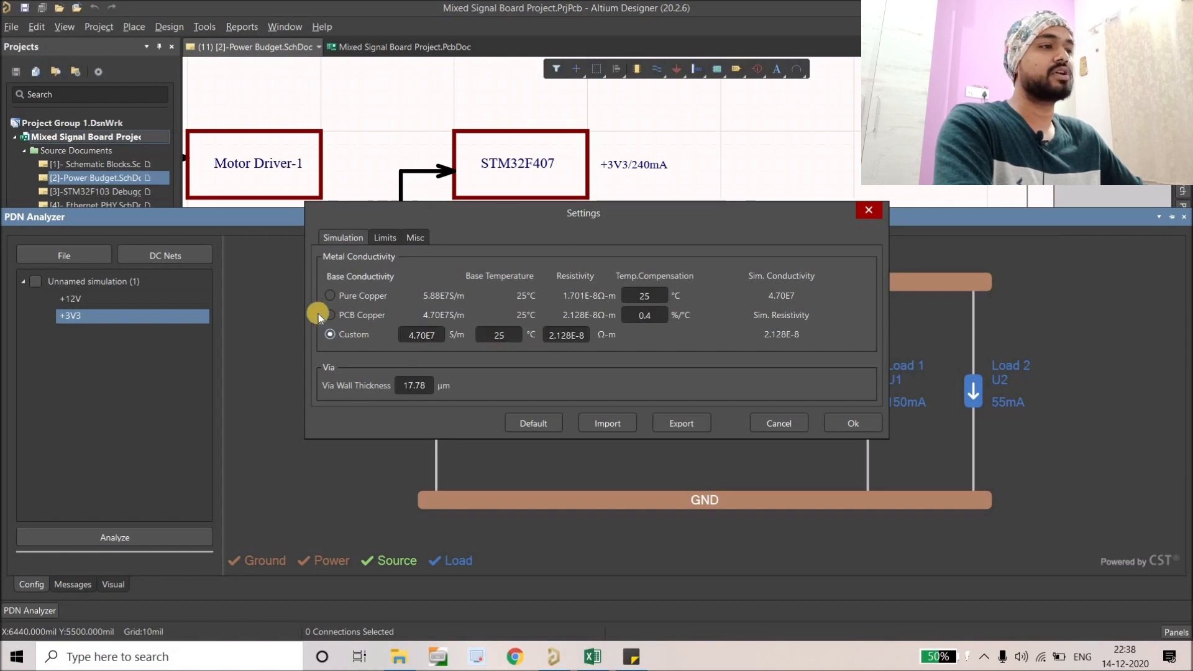
pyautogui.click(344, 317)
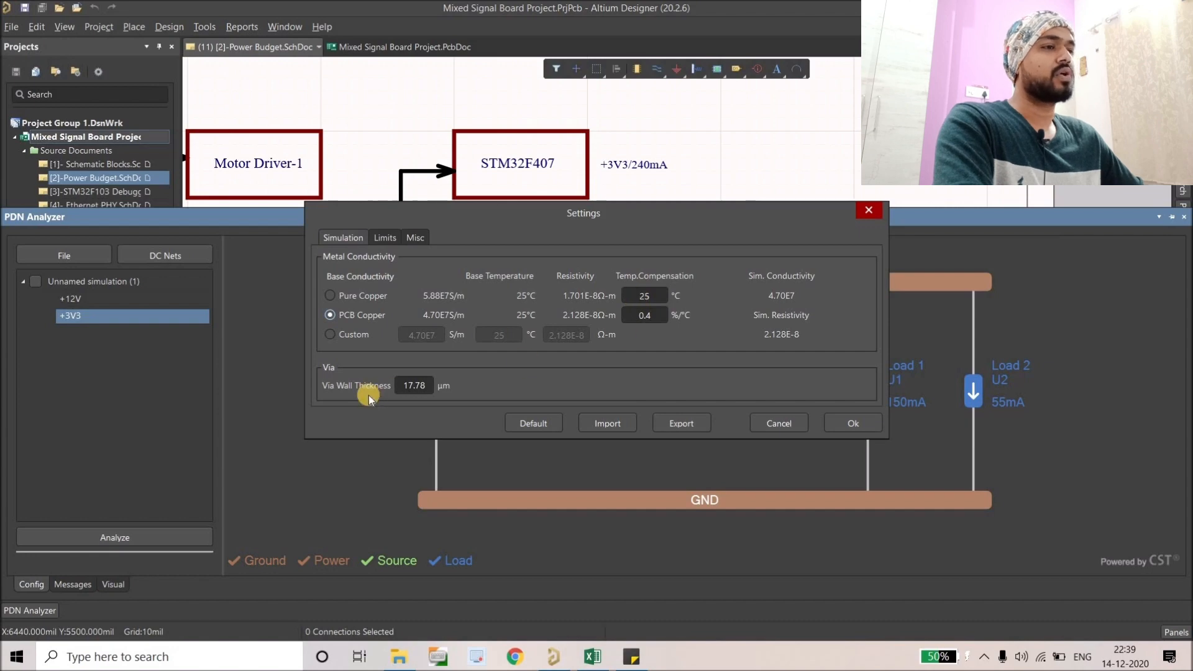
pyautogui.moveTo(399, 385); pyautogui.dragTo(430, 386)
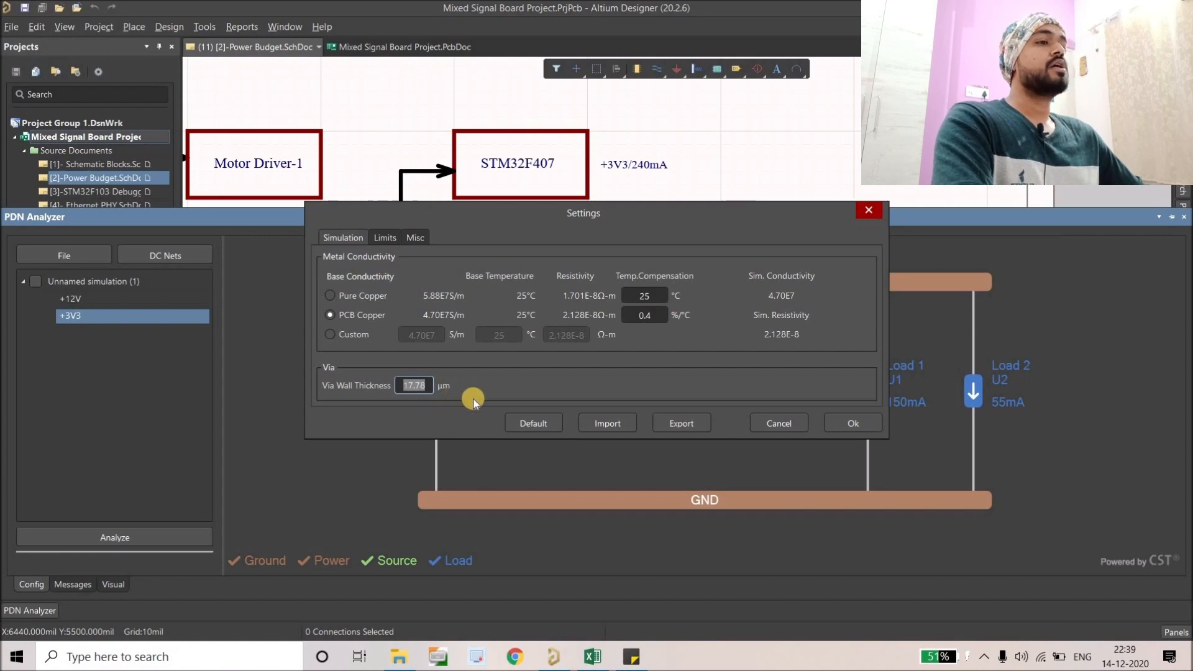
# Set the maximum current density limits to 200 A/mm² for surface layers, 180 for internal layers and 60 for vias.
pyautogui.click(385, 238)
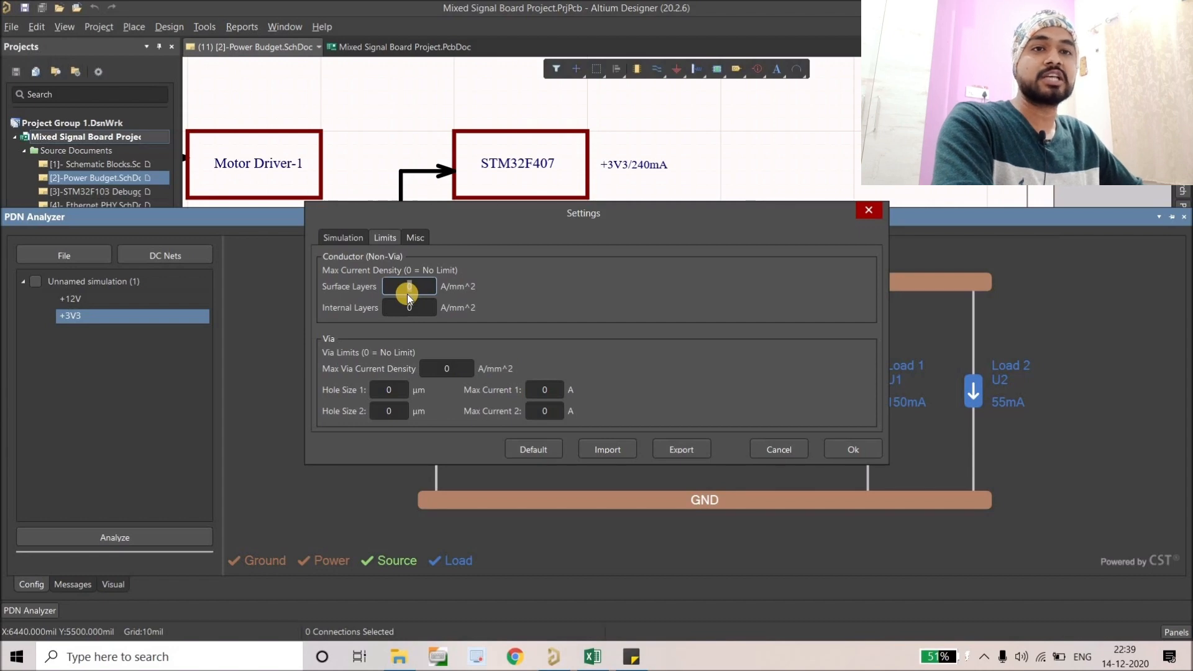
pyautogui.write('200')
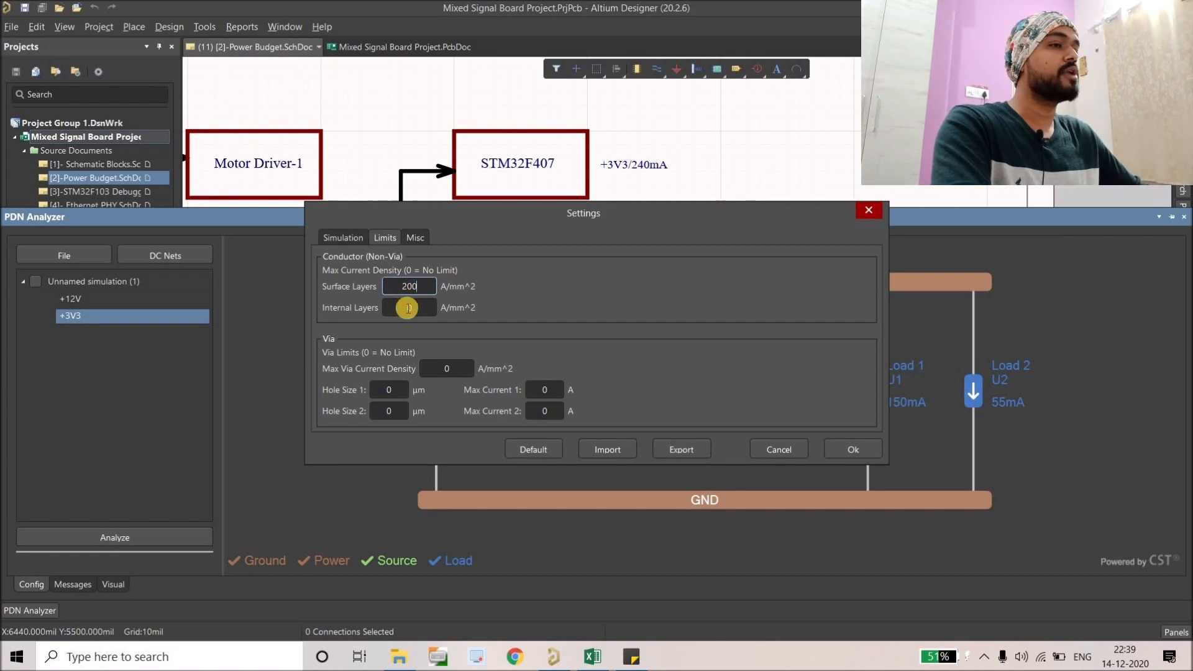
pyautogui.click(413, 307)
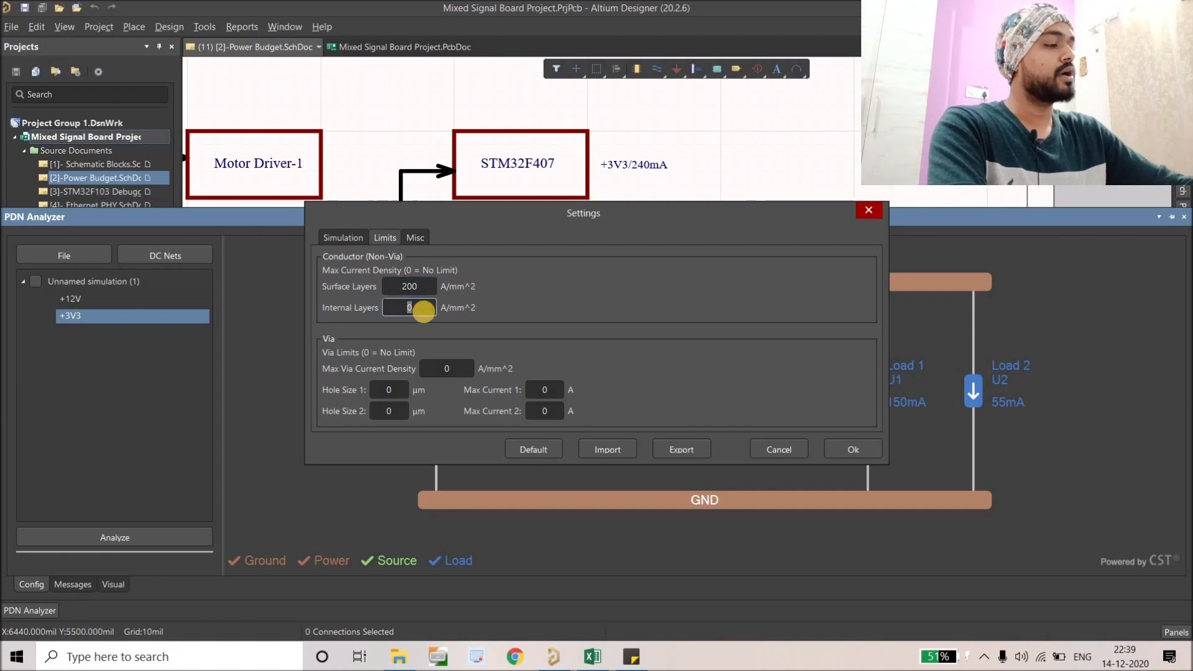
pyautogui.write('180')
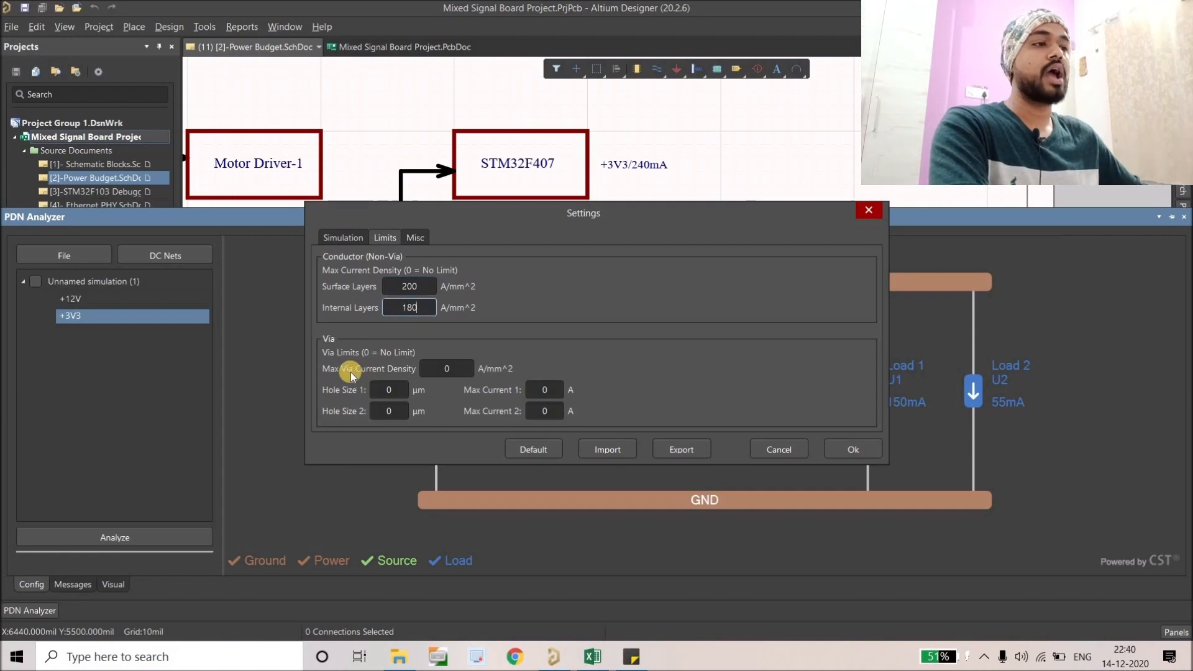
pyautogui.click(447, 367)
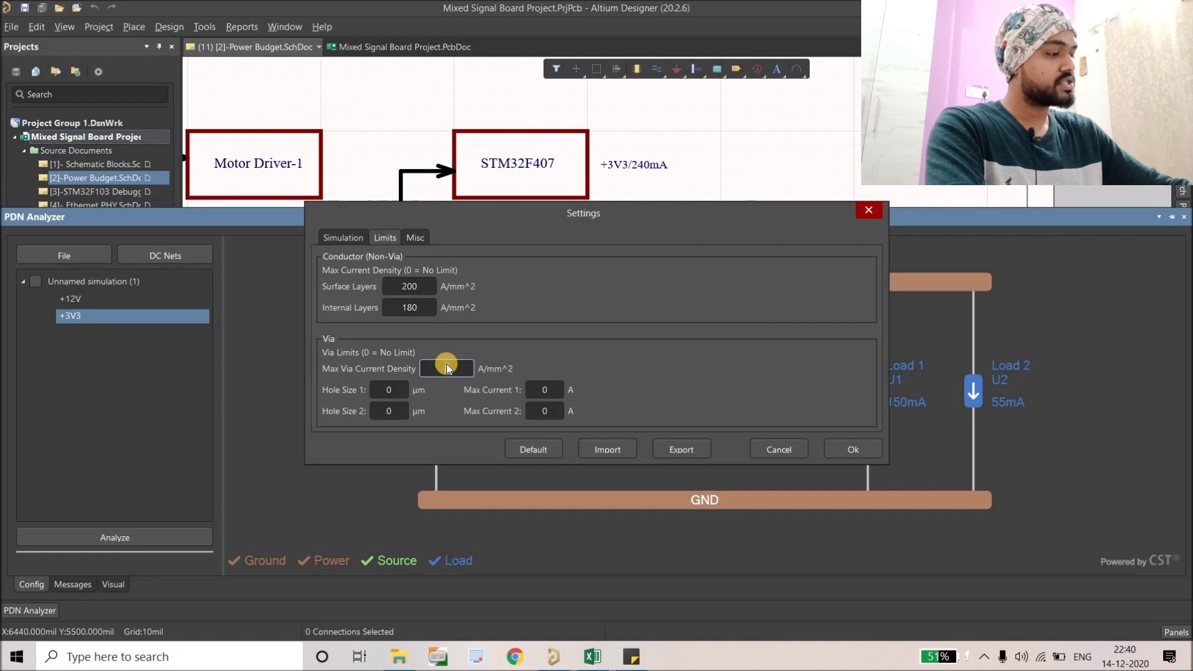
pyautogui.write('60')
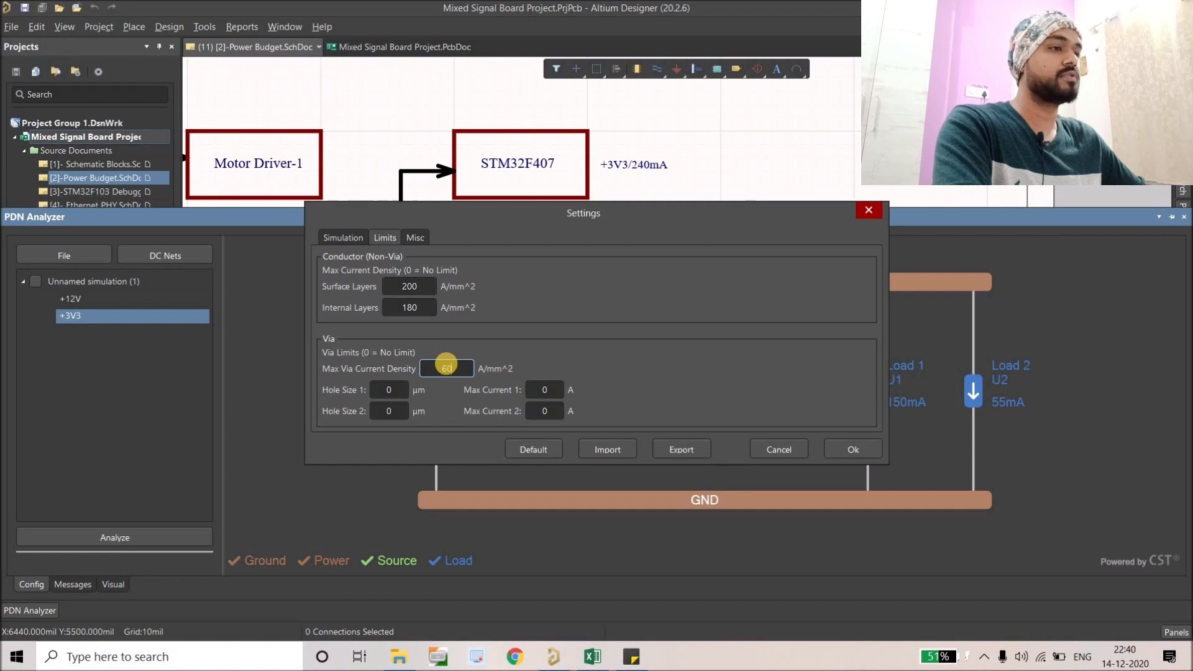
pyautogui.click(387, 390)
pyautogui.moveTo(387, 389); pyautogui.dragTo(373, 393)
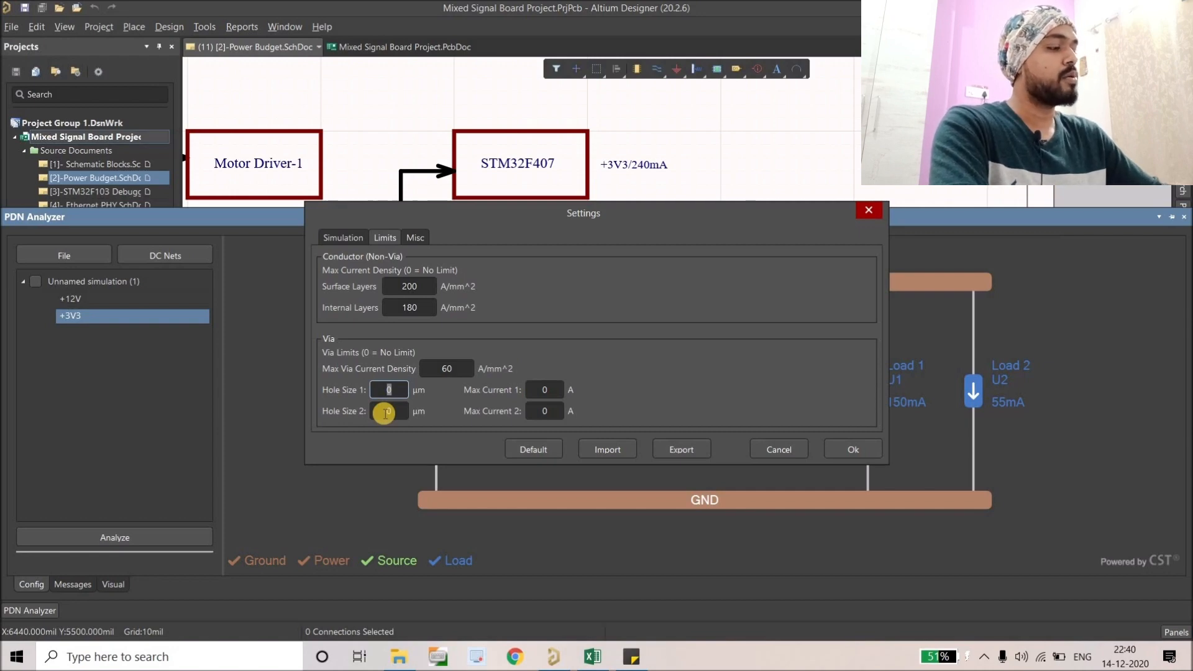
pyautogui.write('0.25')
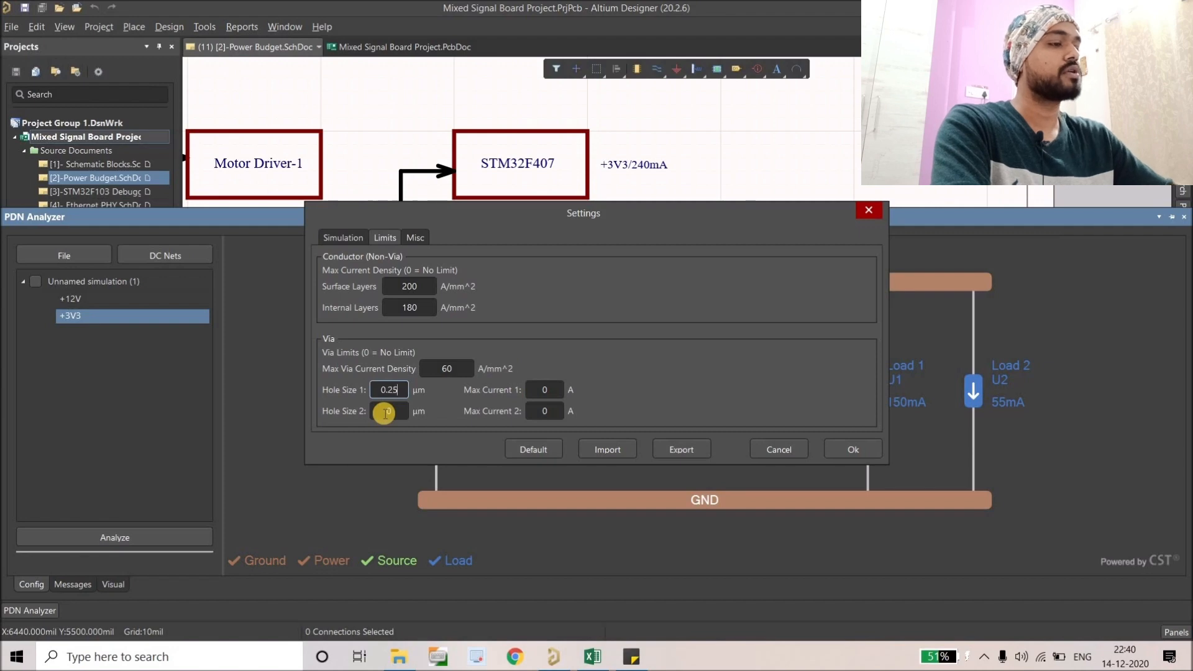
pyautogui.press('BackSpace')
pyautogui.press('BackSpace')
pyautogui.press('BackSpace')
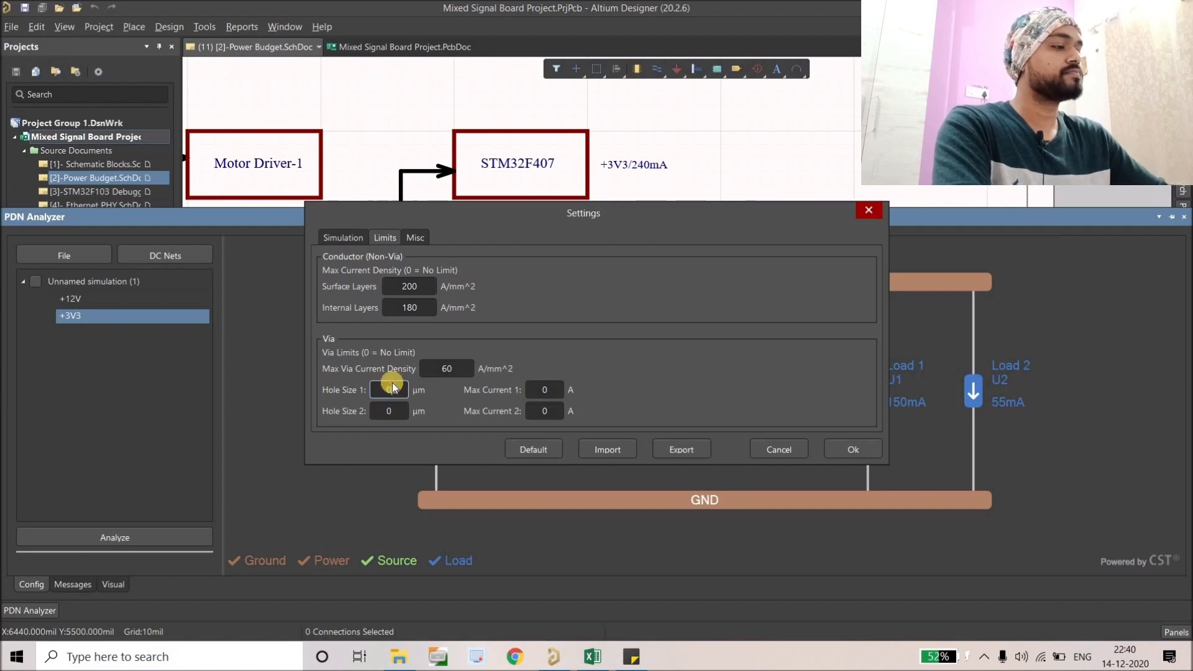
pyautogui.press('BackSpace')
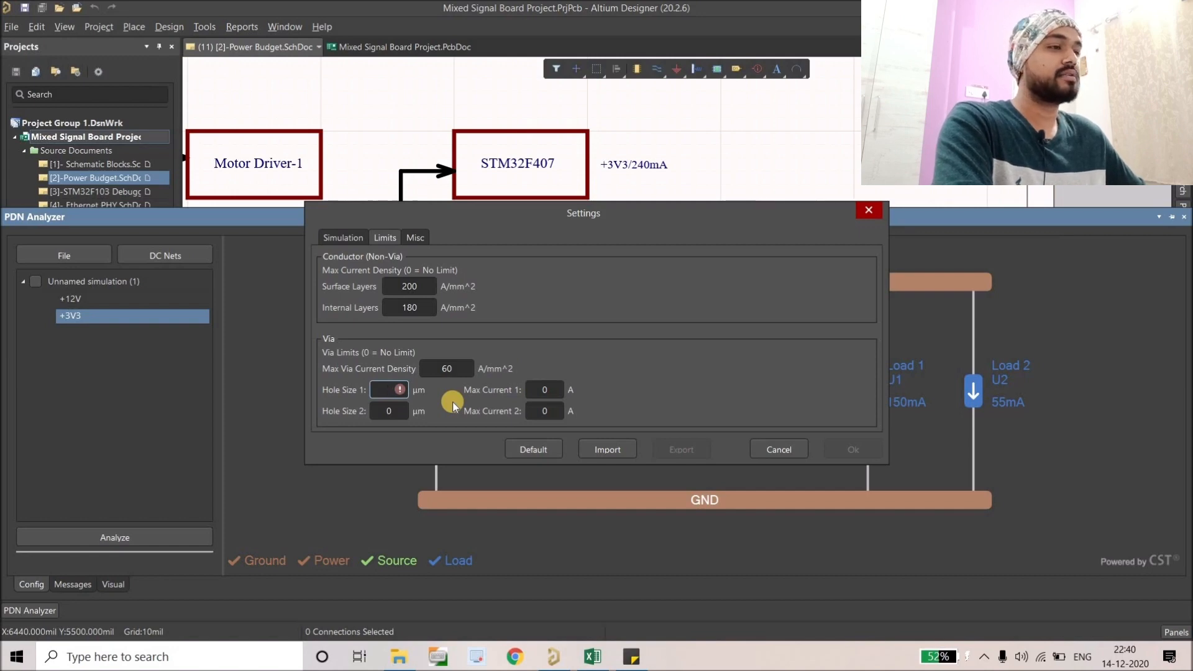
# Switch to Chrome, search for "mm to micrometer" and convert 0.25 mm to micrometres.
pyautogui.click(515, 657)
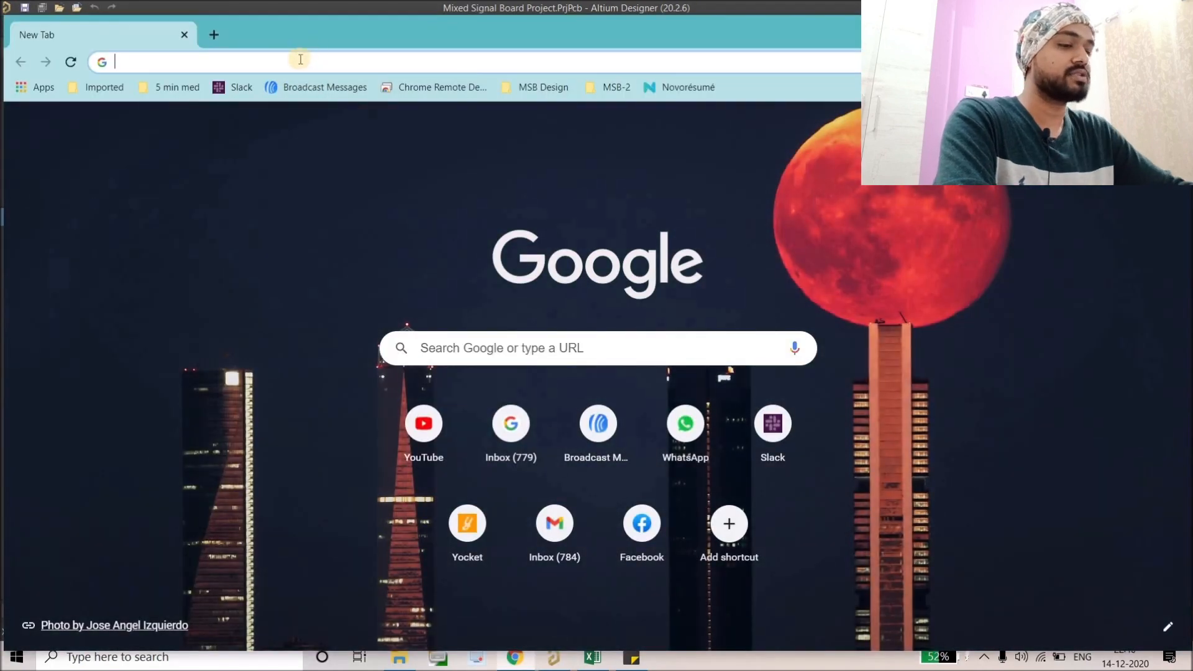
pyautogui.press('capslock')
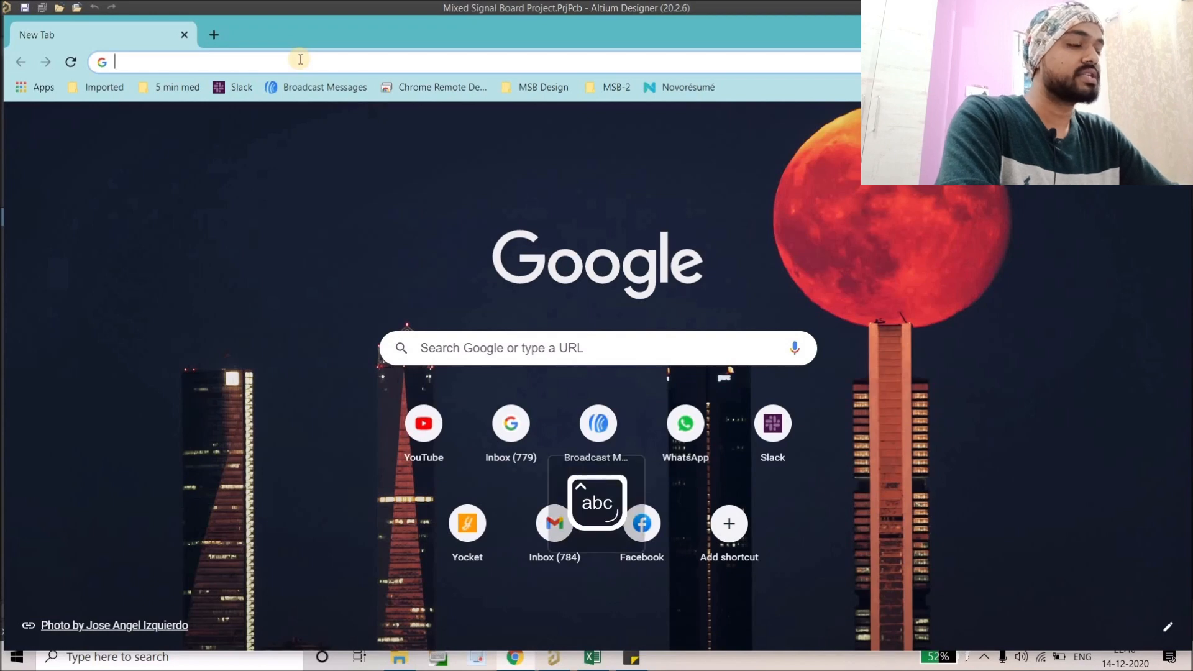
pyautogui.write('mm ')
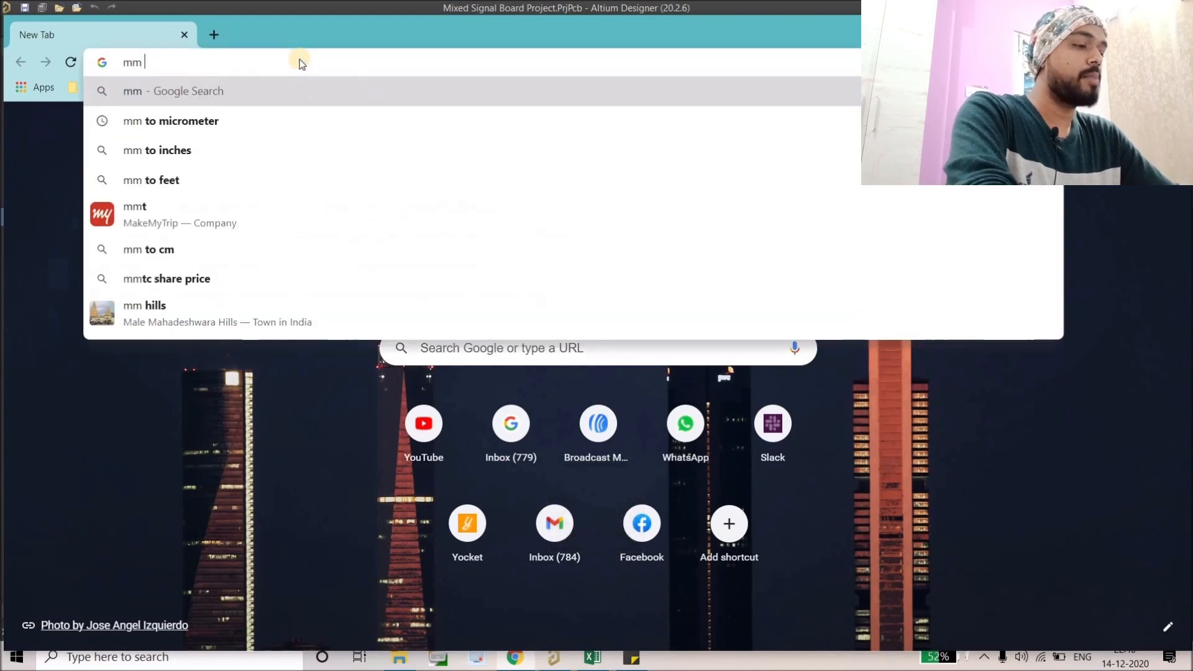
pyautogui.write('to')
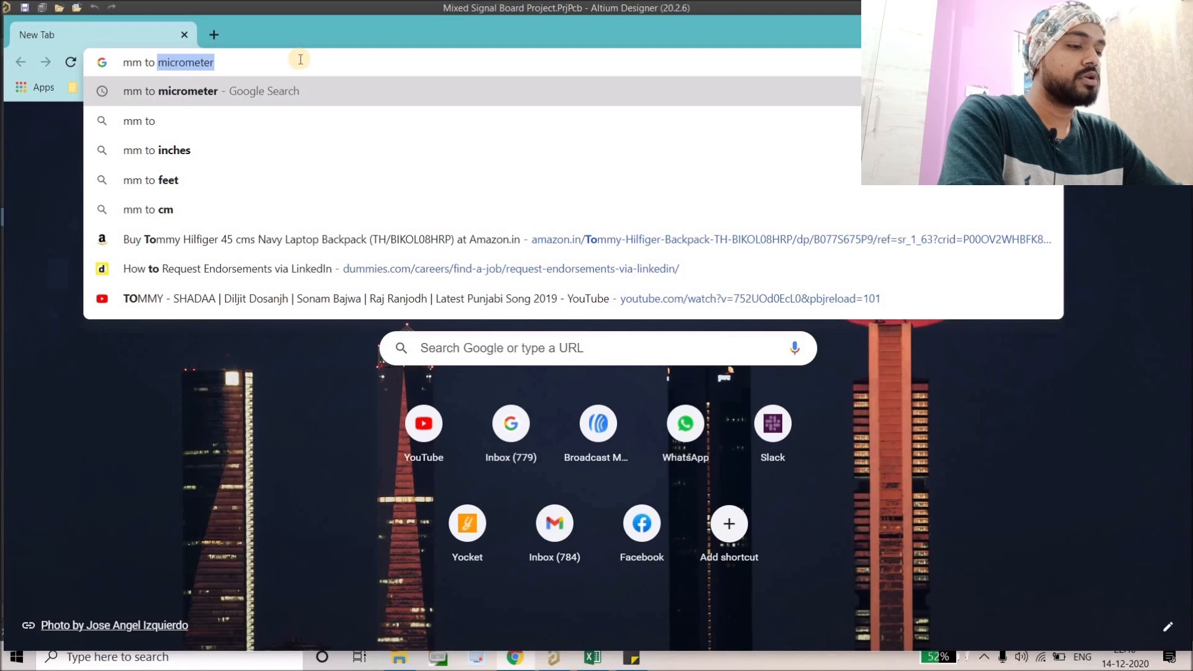
pyautogui.write(' micr')
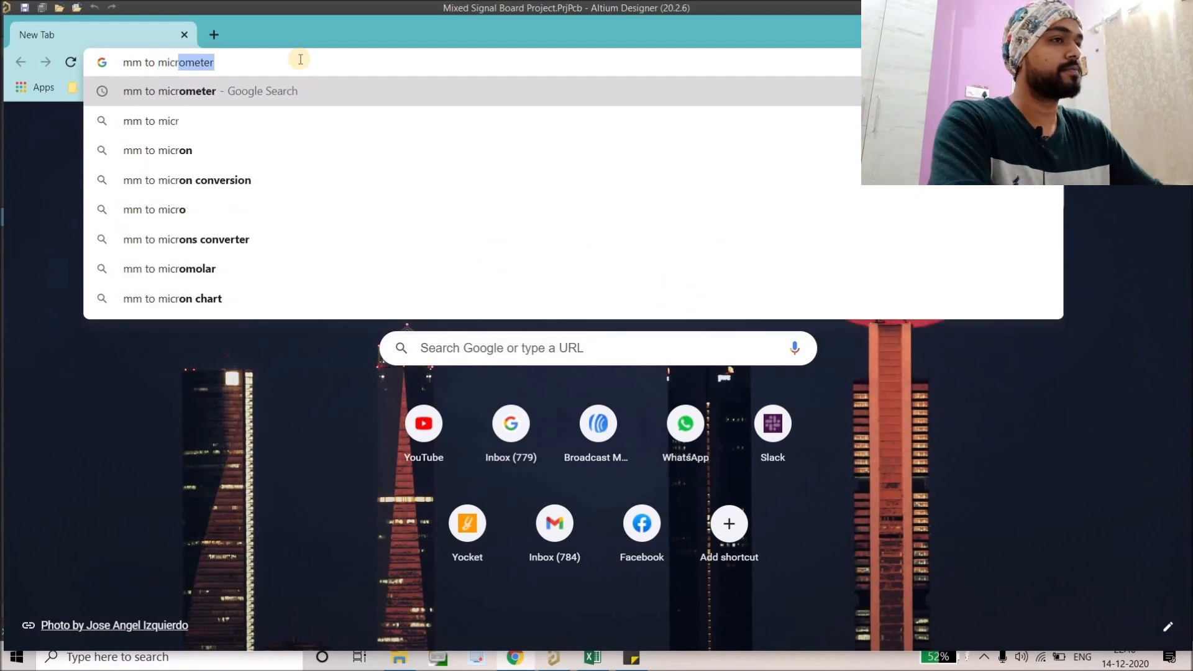
pyautogui.press('Return')
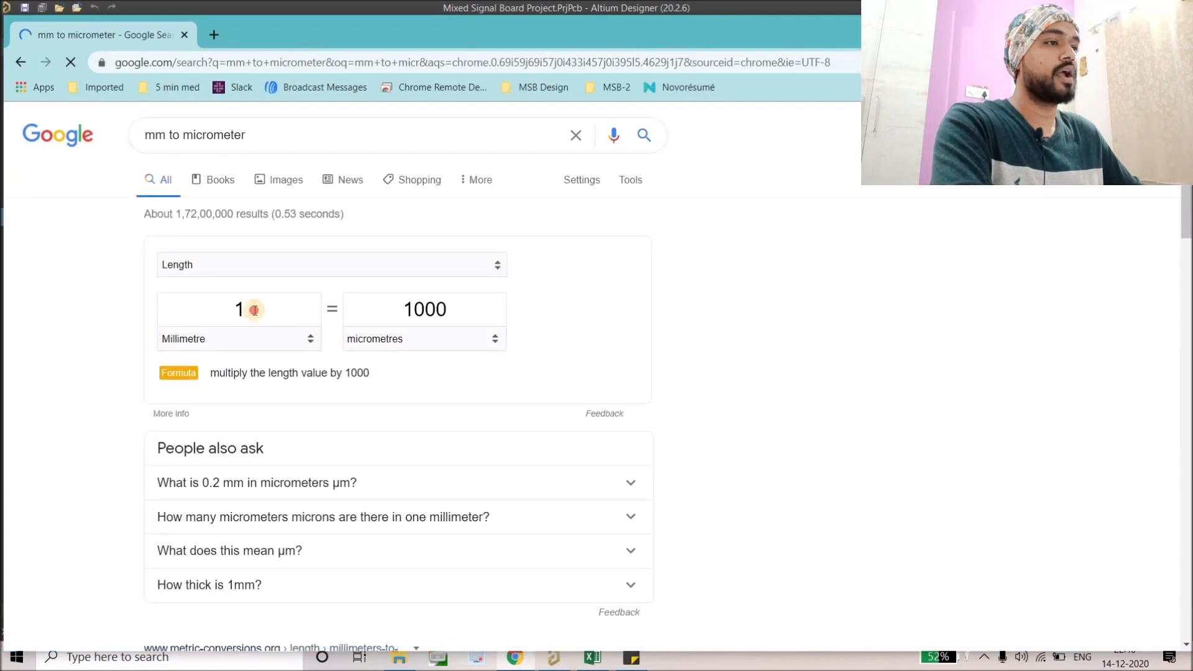
pyautogui.click(268, 310)
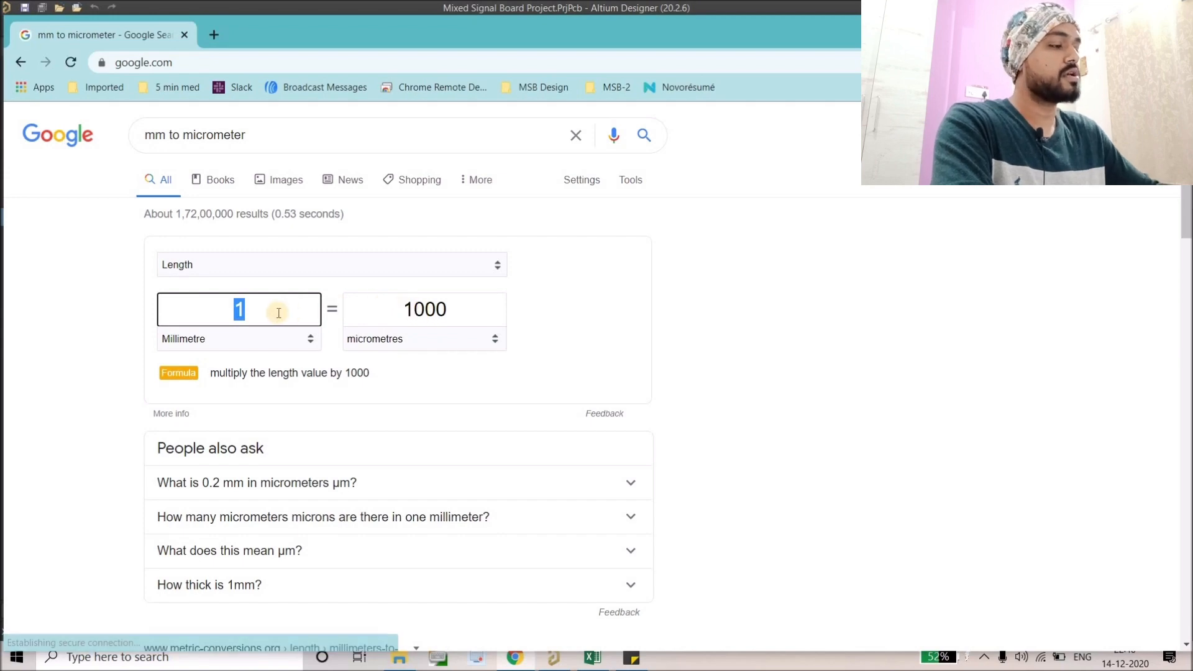
pyautogui.write('0.25')
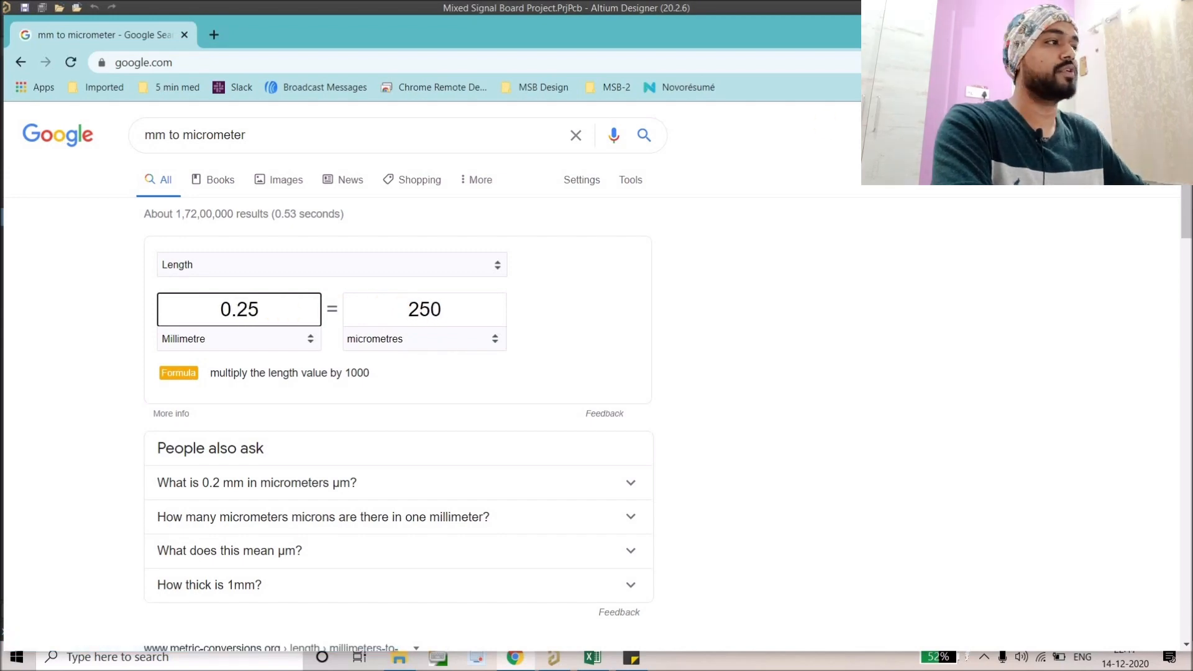
# Return to Altium Designer and set via Hole Size 1 to 250 µm and Hole Size 2 to 400 µm.
pyautogui.hotkey('alt', 'Tab')
pyautogui.click(392, 389)
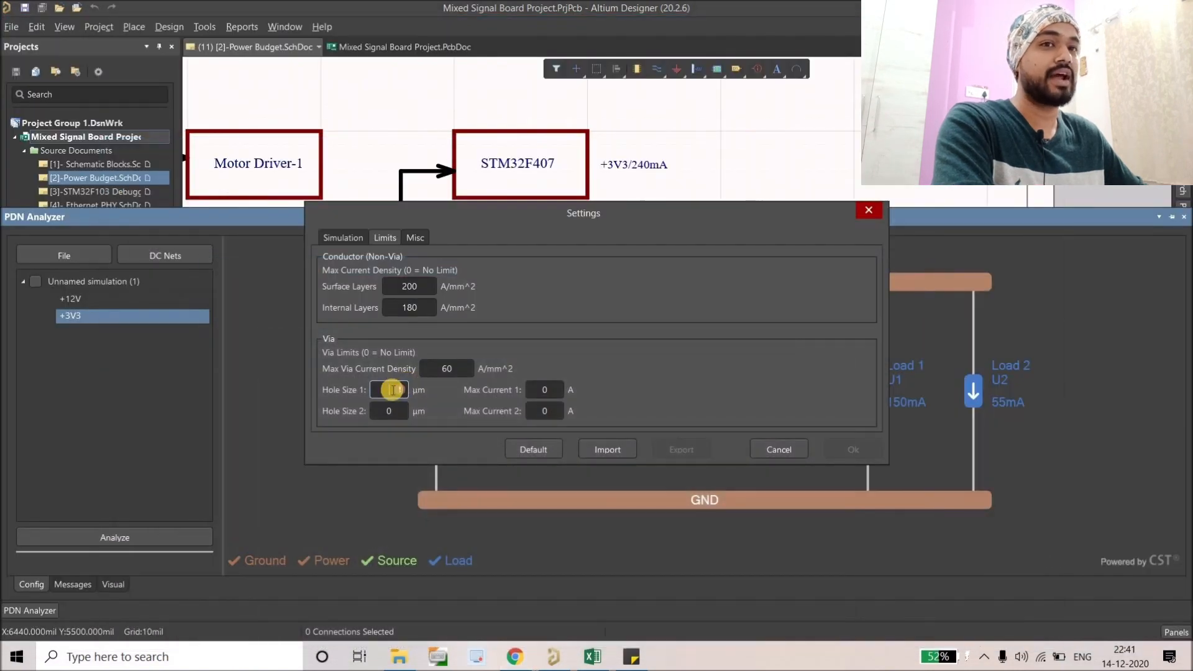
pyautogui.write('250')
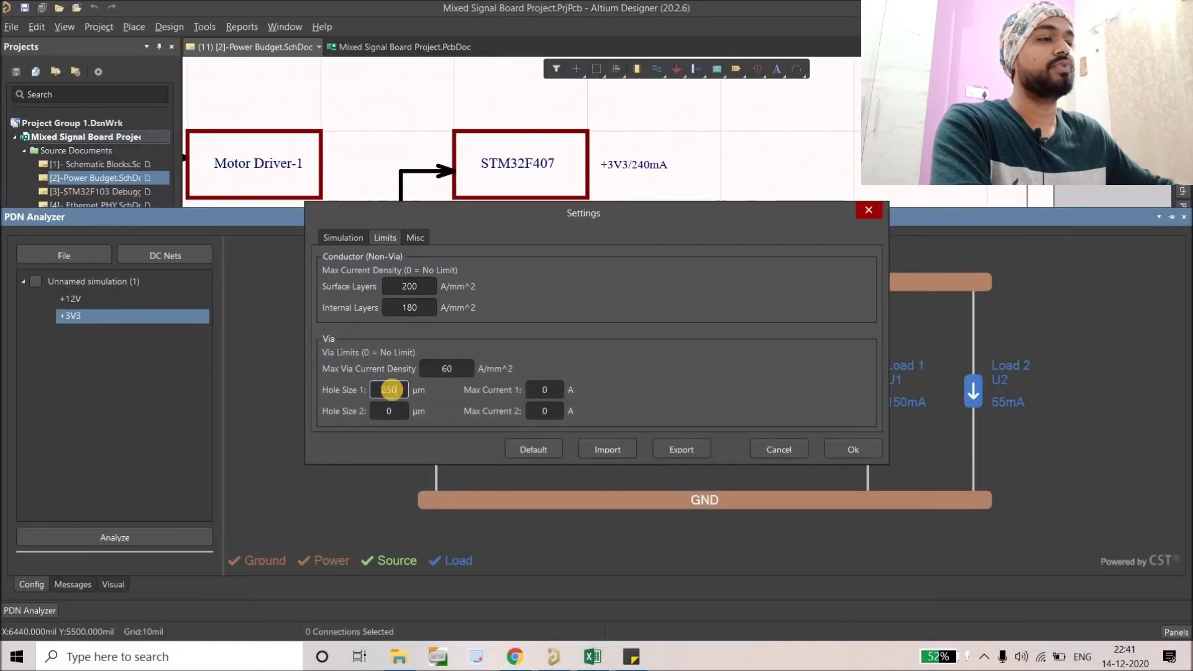
pyautogui.click(394, 410)
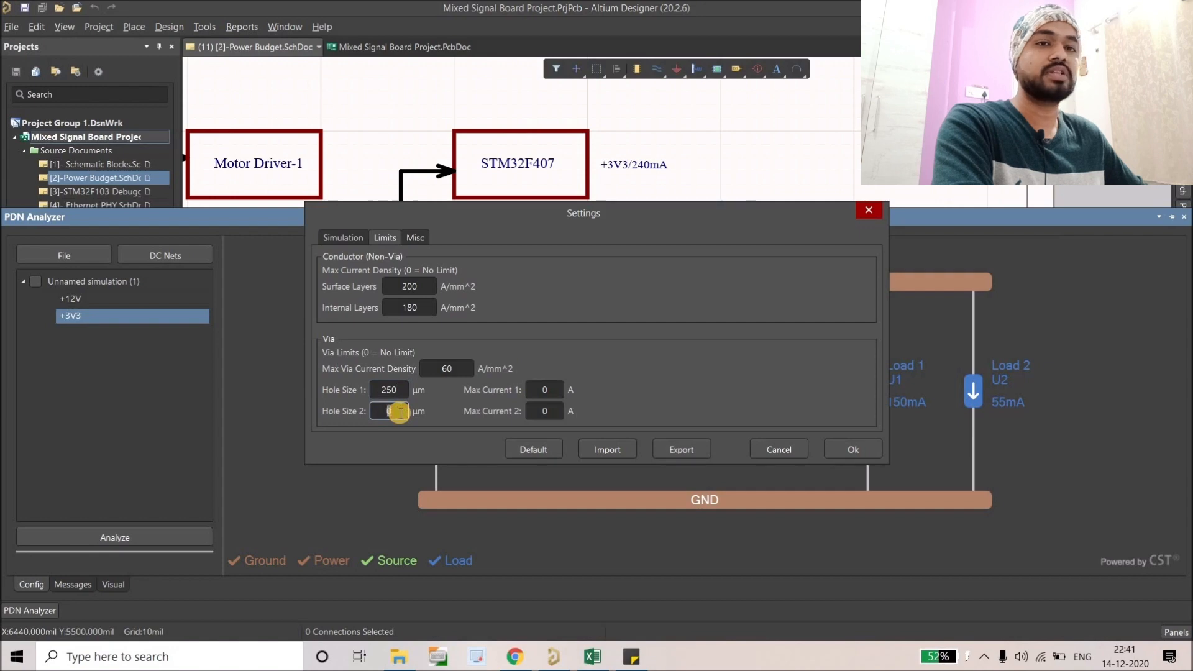
pyautogui.write('400')
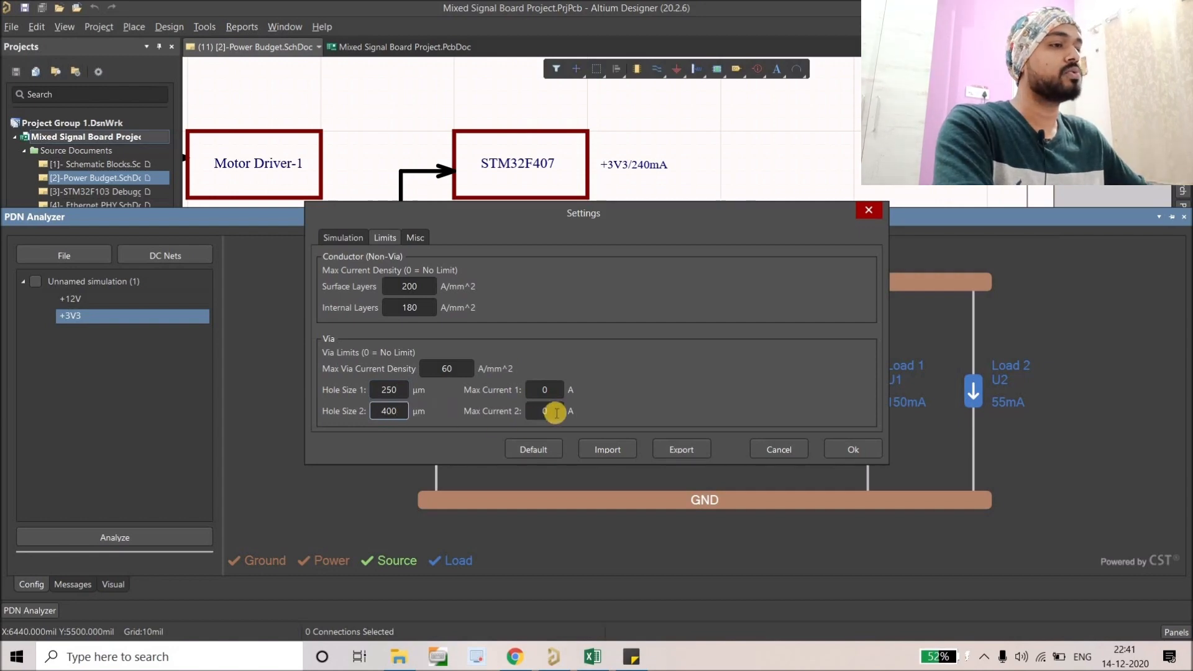
# Set via Max Current 2 to 1 A and Max Current 1 to 0.5 A, and apply the simulation settings.
pyautogui.click(552, 411)
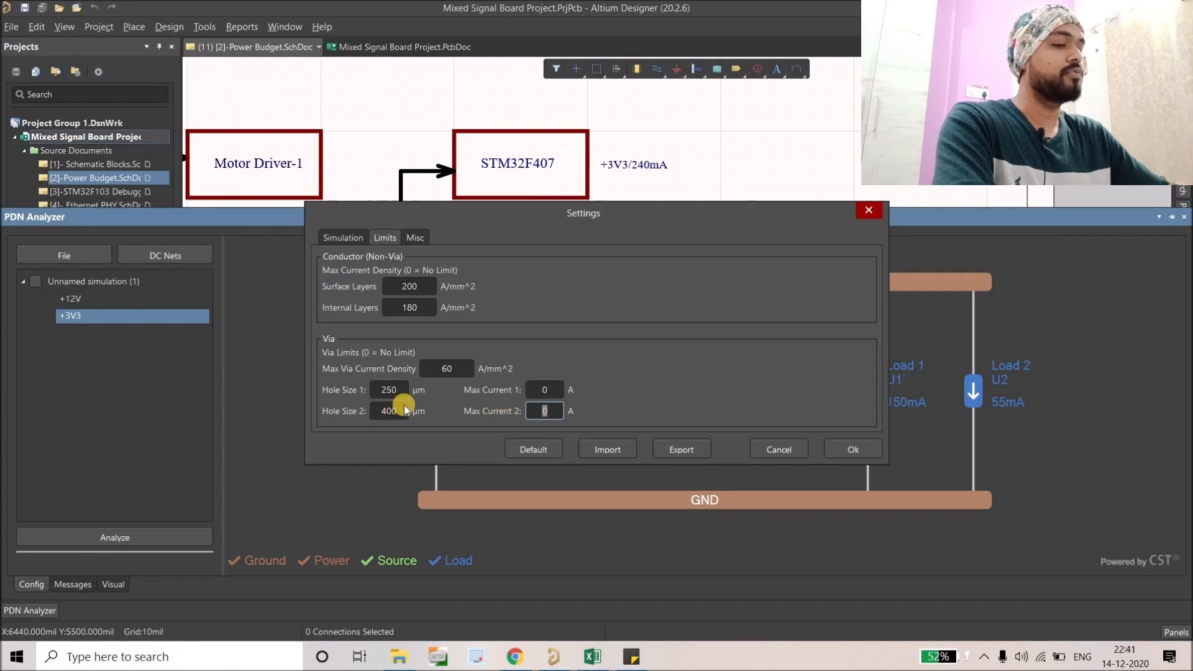
pyautogui.write('1')
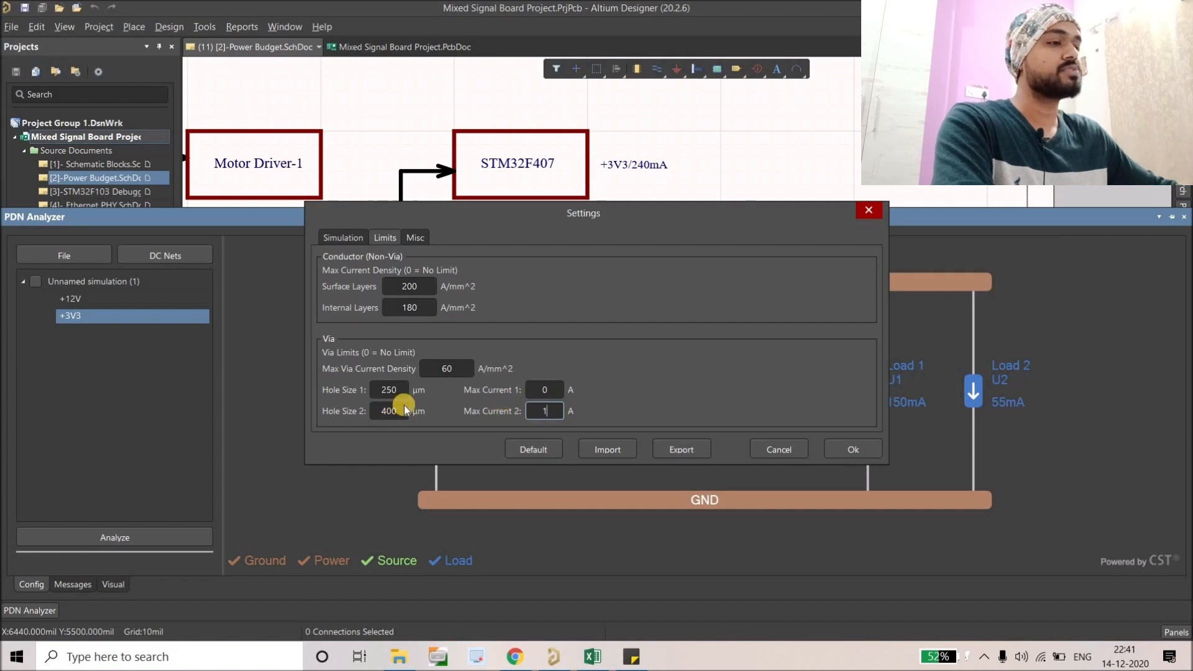
pyautogui.click(552, 388)
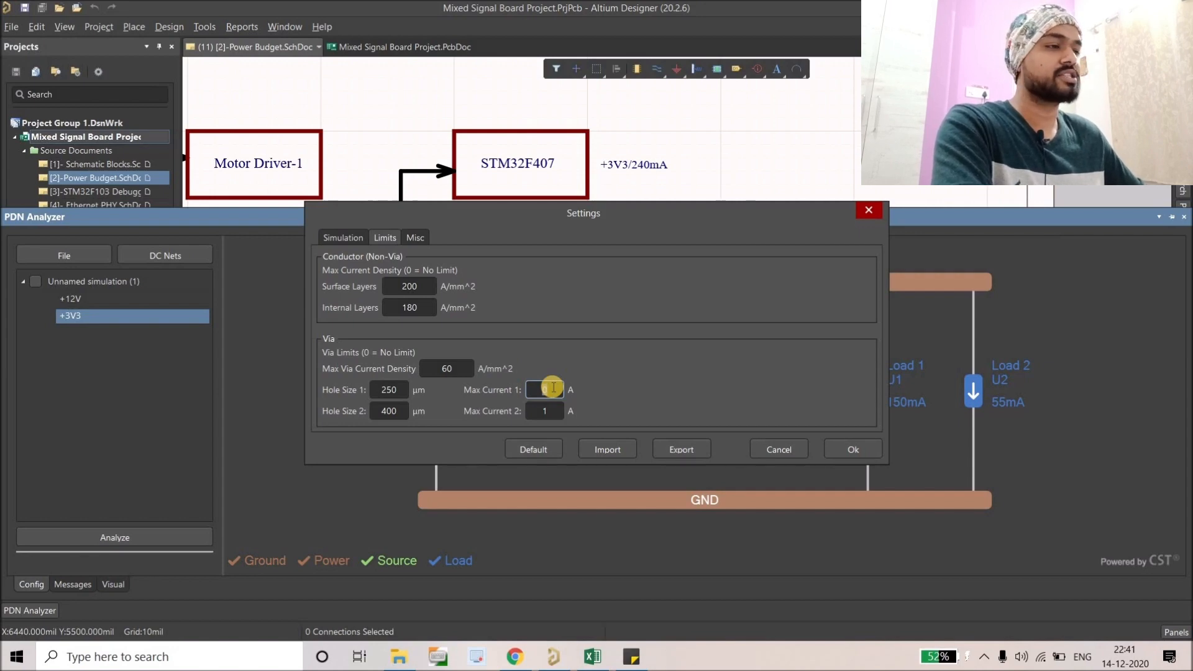
pyautogui.write('0.5')
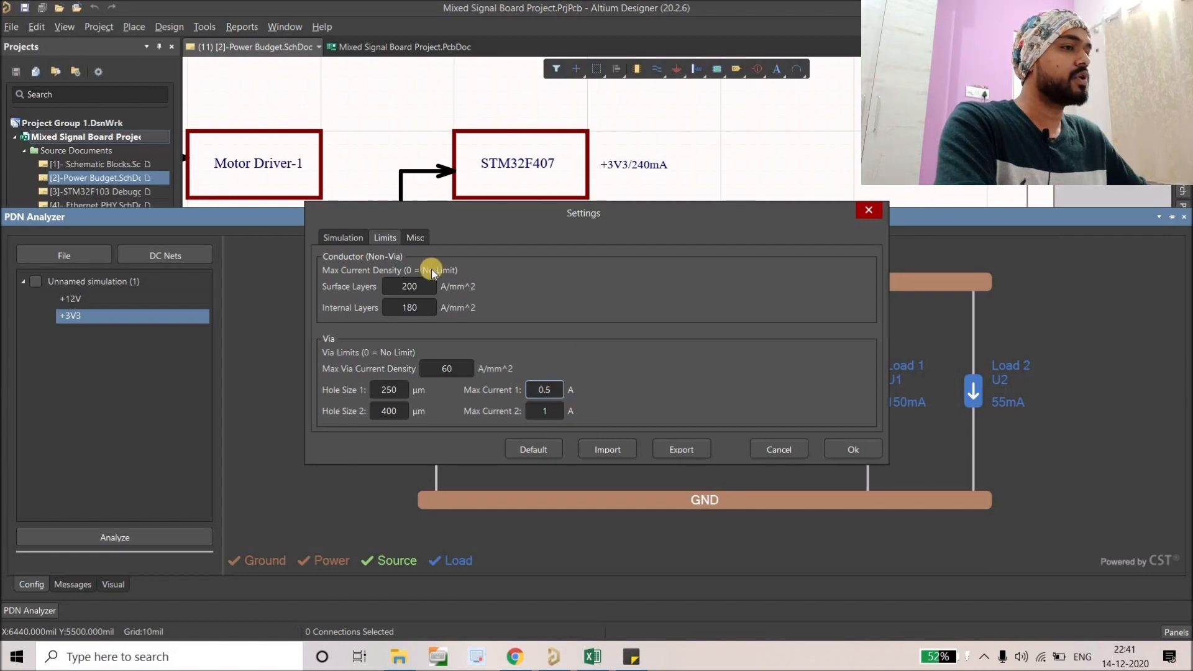
pyautogui.click(417, 239)
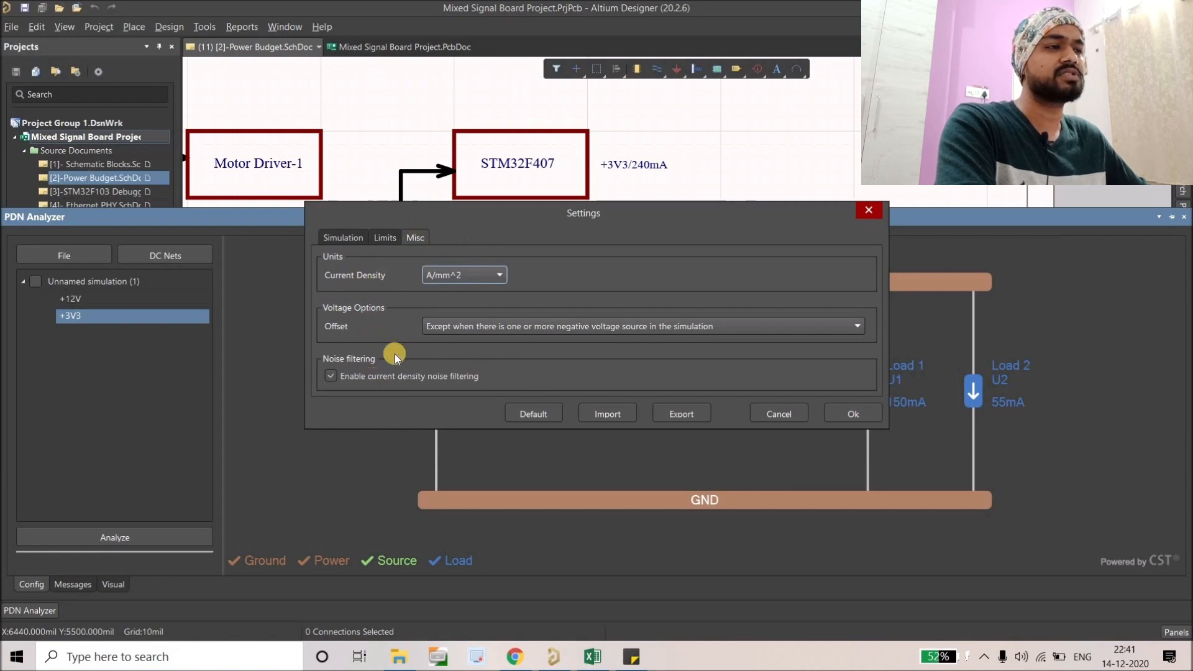
pyautogui.click(855, 410)
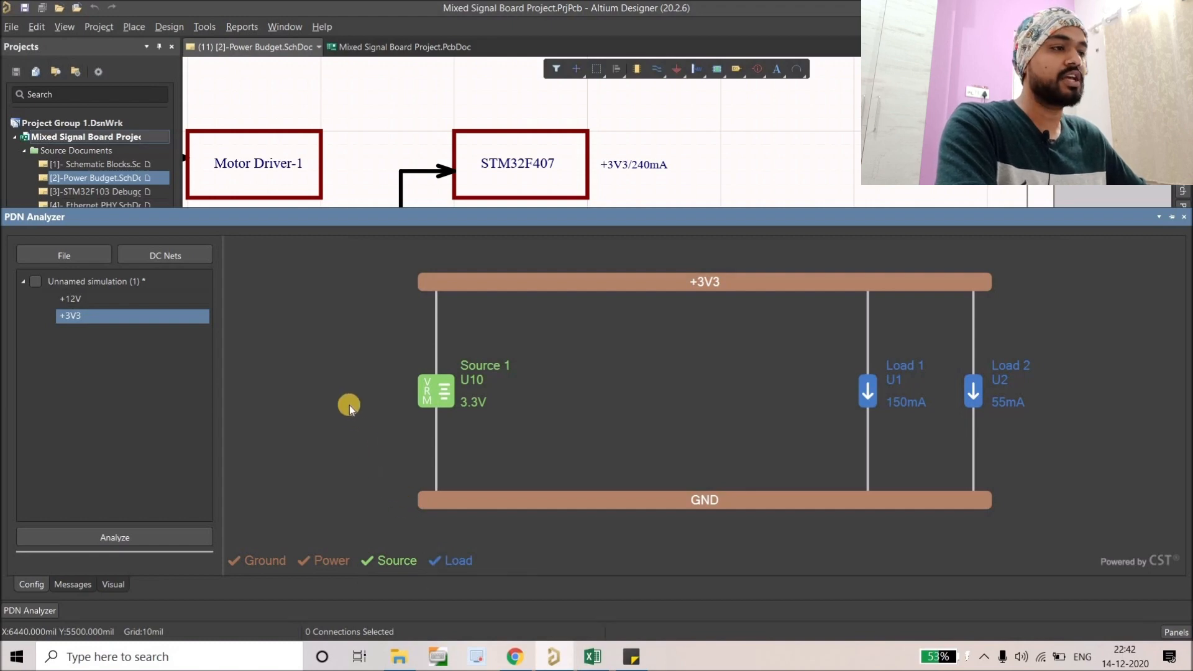
# Run the analysis of the +3V3 network and reduce the height of the PDN Analyzer panel.
pyautogui.click(133, 531)
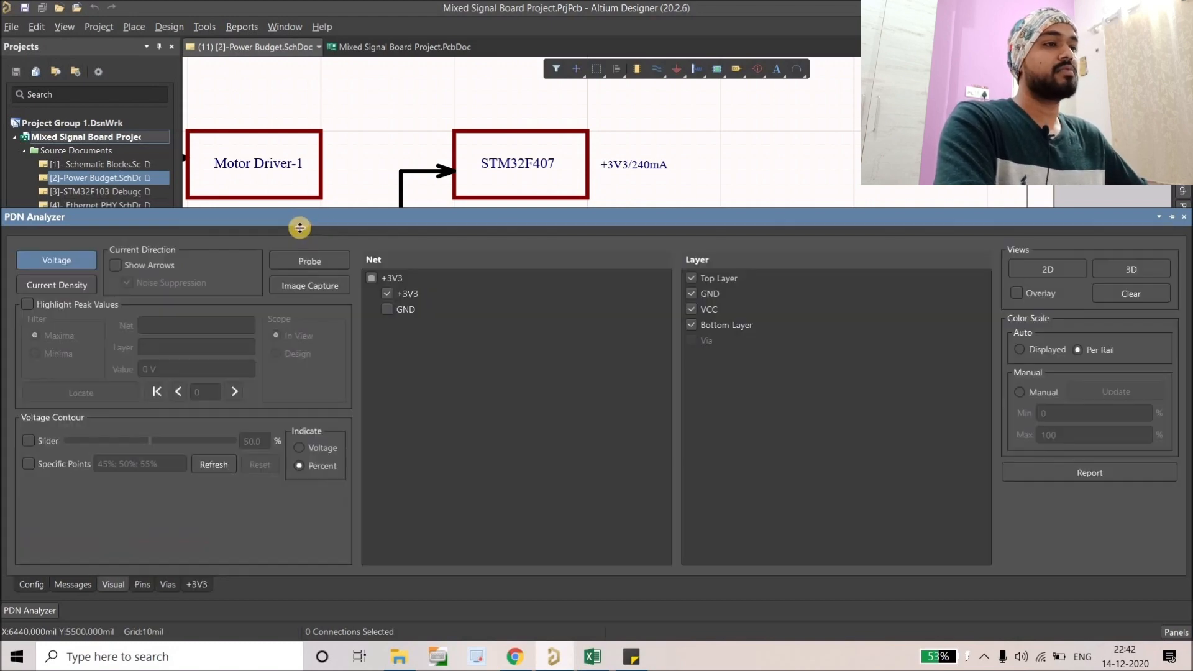
pyautogui.moveTo(300, 228)
pyautogui.mouseDown()
pyautogui.moveTo(314, 235)
pyautogui.moveTo(312, 292)
pyautogui.mouseUp()
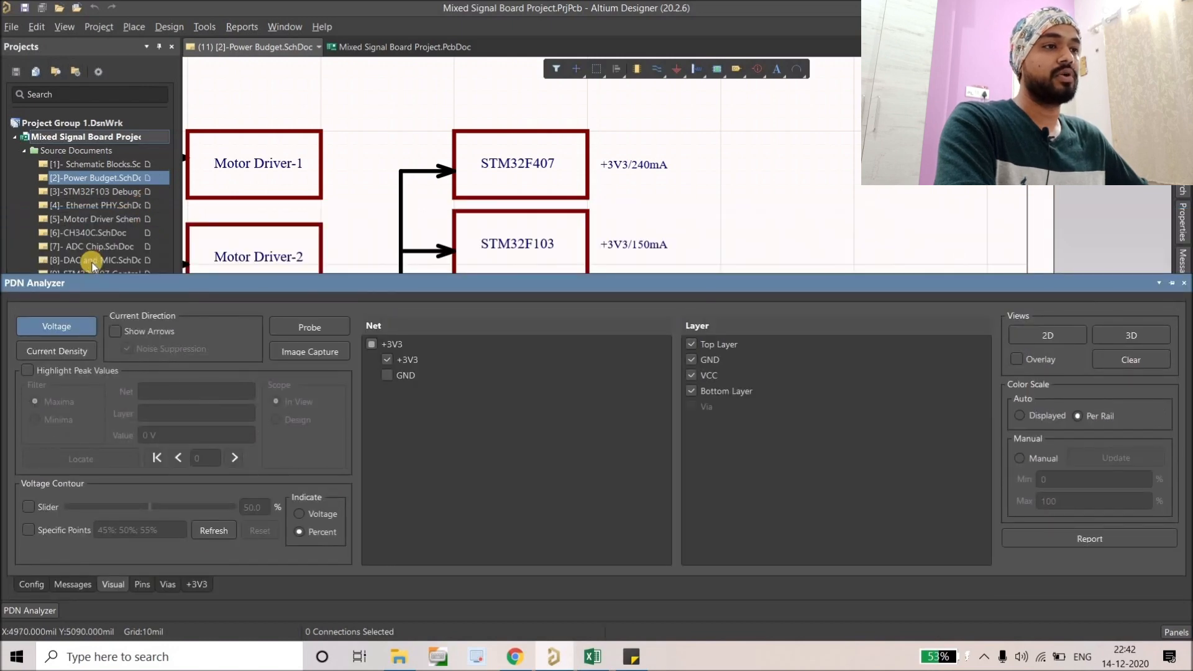
# Open the Mixed Signal Board Project PCB document and bring up the PDN Analyzer's network configuration over it.
pyautogui.moveTo(199, 293); pyautogui.dragTo(196, 329)
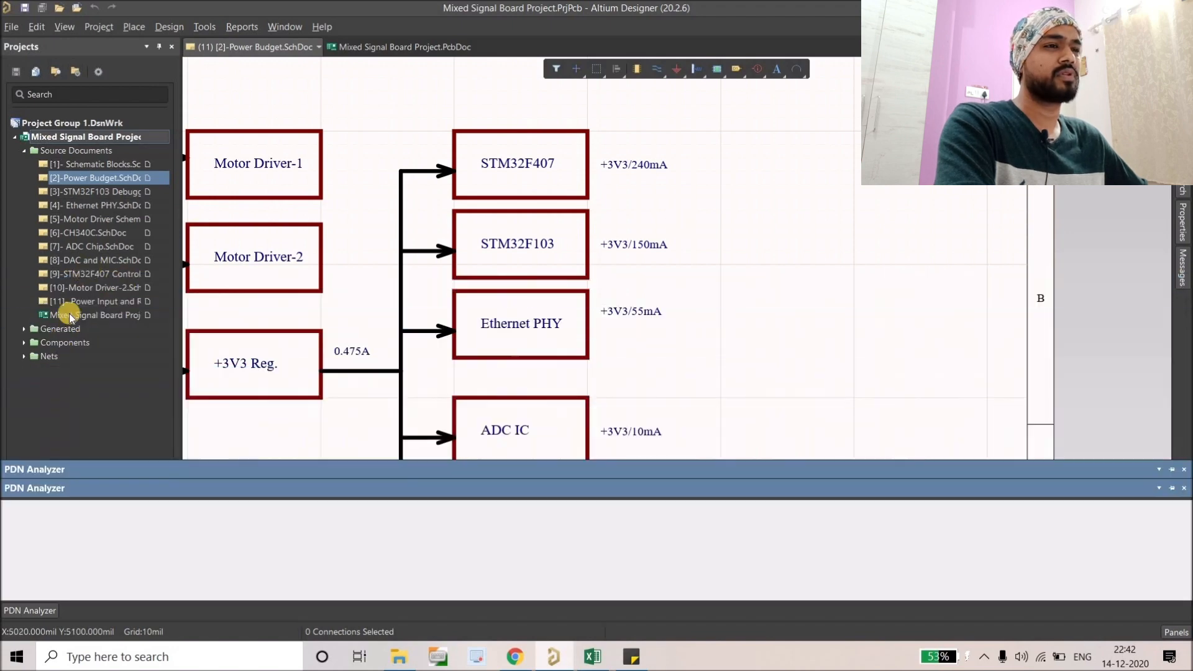
pyautogui.doubleClick(69, 314)
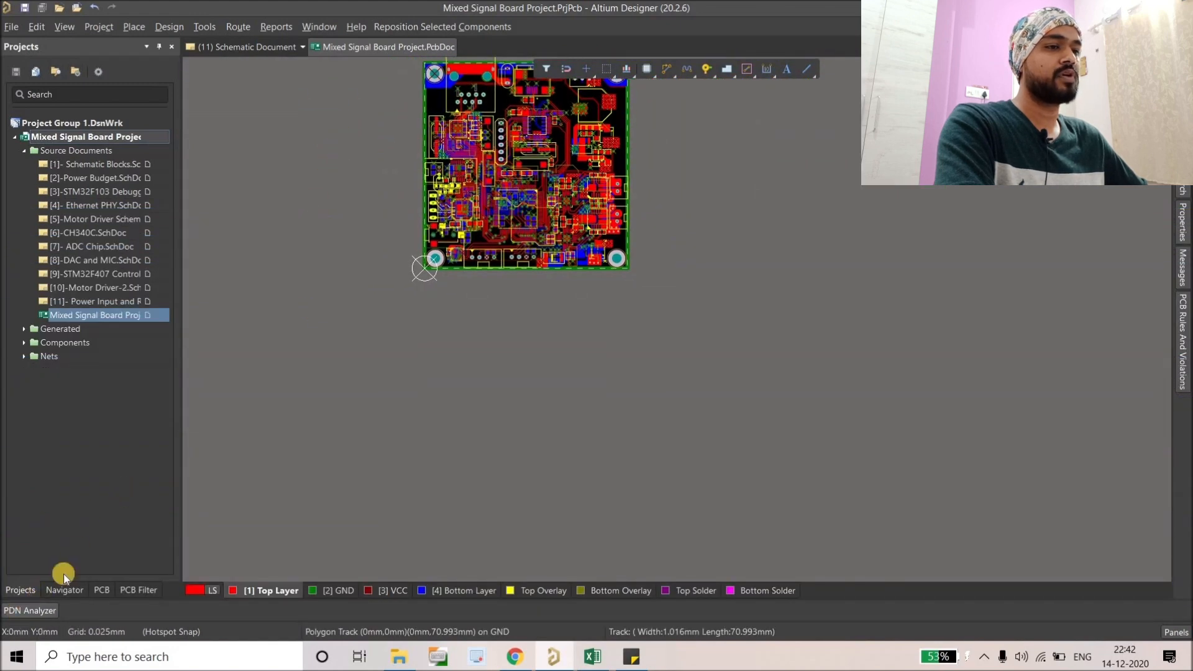
pyautogui.click(28, 610)
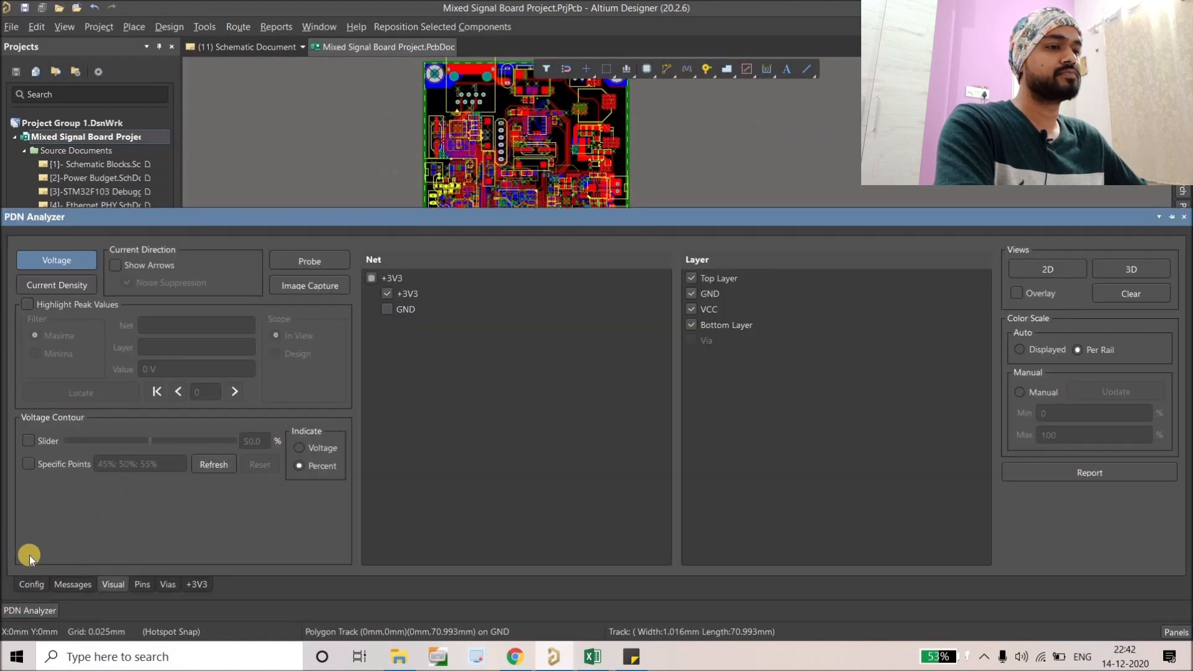
pyautogui.click(34, 583)
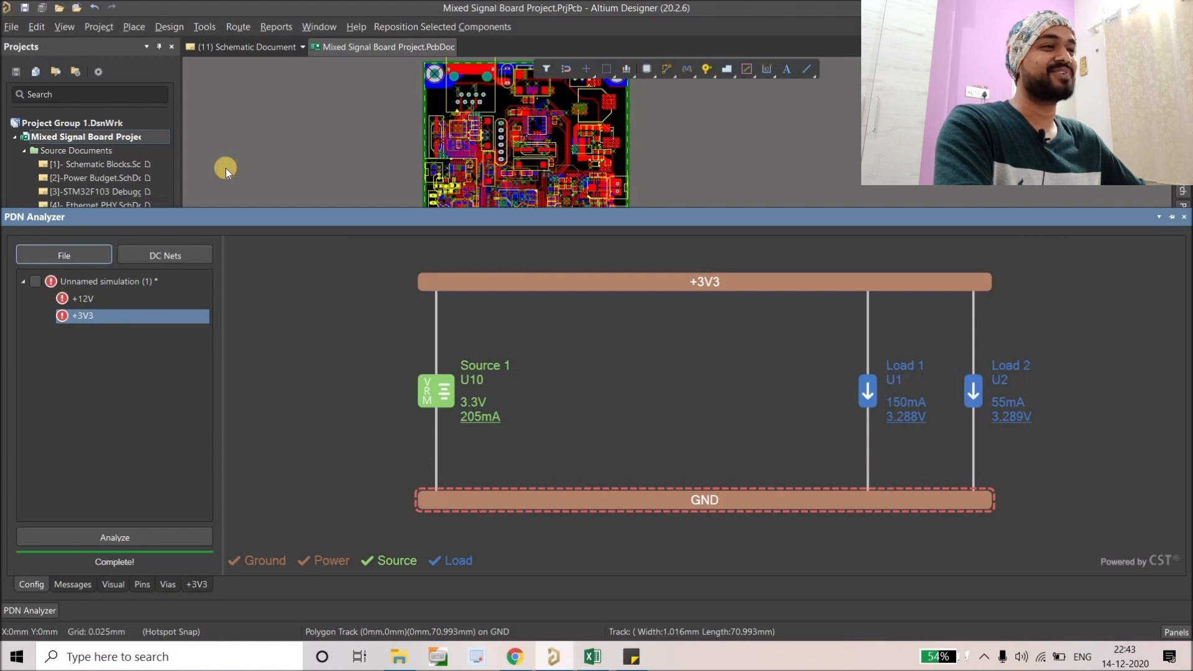
# Bring the whole board into view and pin the PDN Analyzer panel so it stays open below the layout.
pyautogui.moveTo(371, 198); pyautogui.dragTo(369, 152, button='right')
pyautogui.keyDown('ctrl'); pyautogui.scroll(-1, 352, 181); pyautogui.keyUp('ctrl')
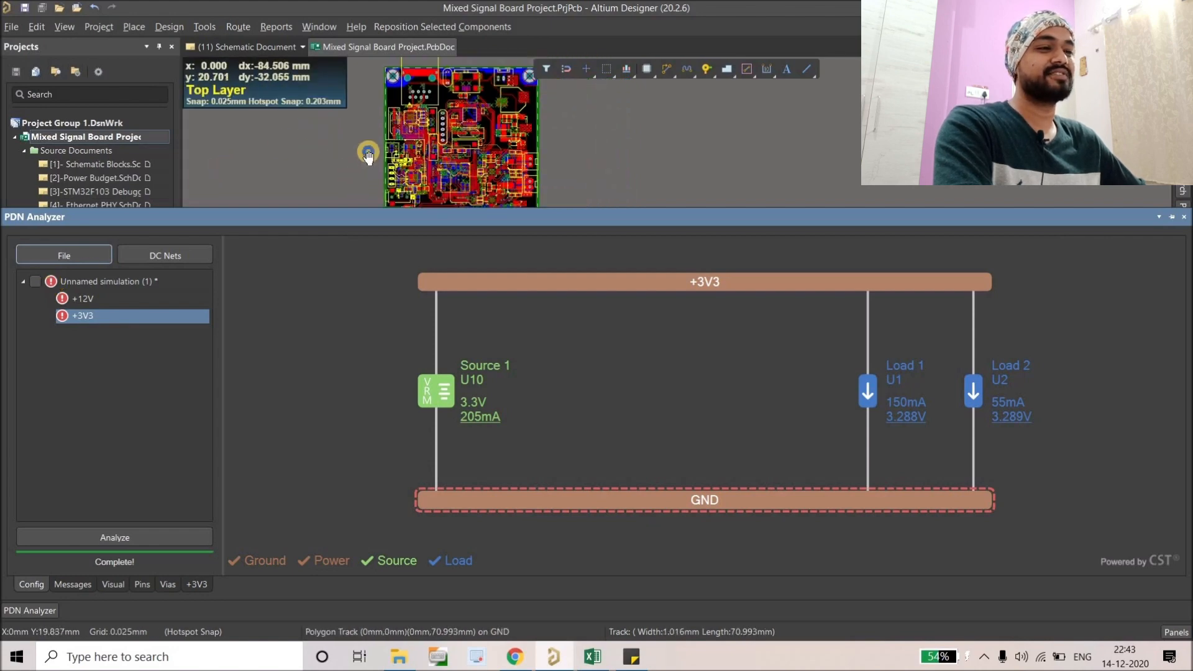
pyautogui.click(36, 610)
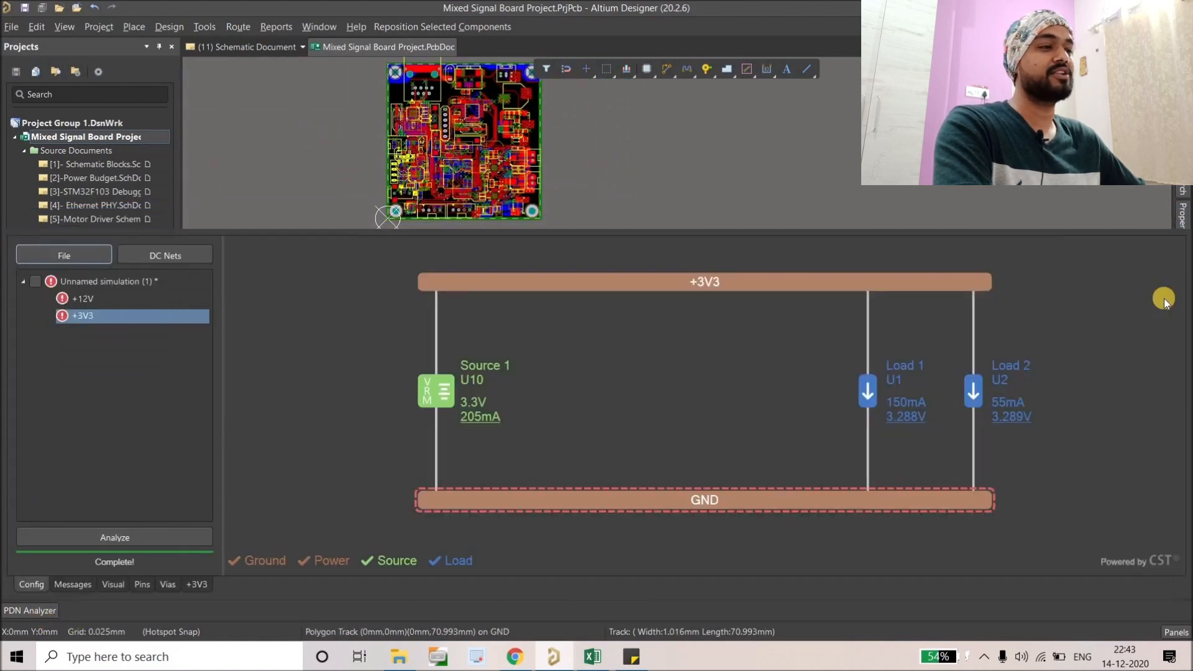
pyautogui.click(1171, 219)
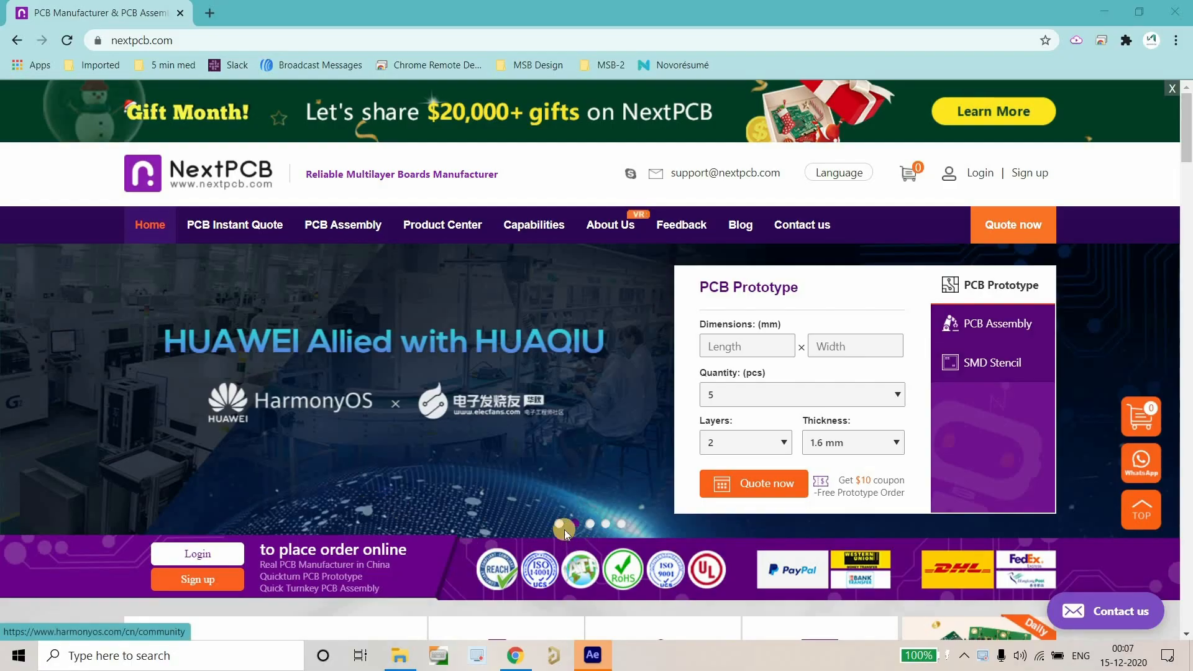
# Switch to Chrome and look through the promotions, prototype quote form and board prices on the NextPCB home page.
pyautogui.click(559, 525)
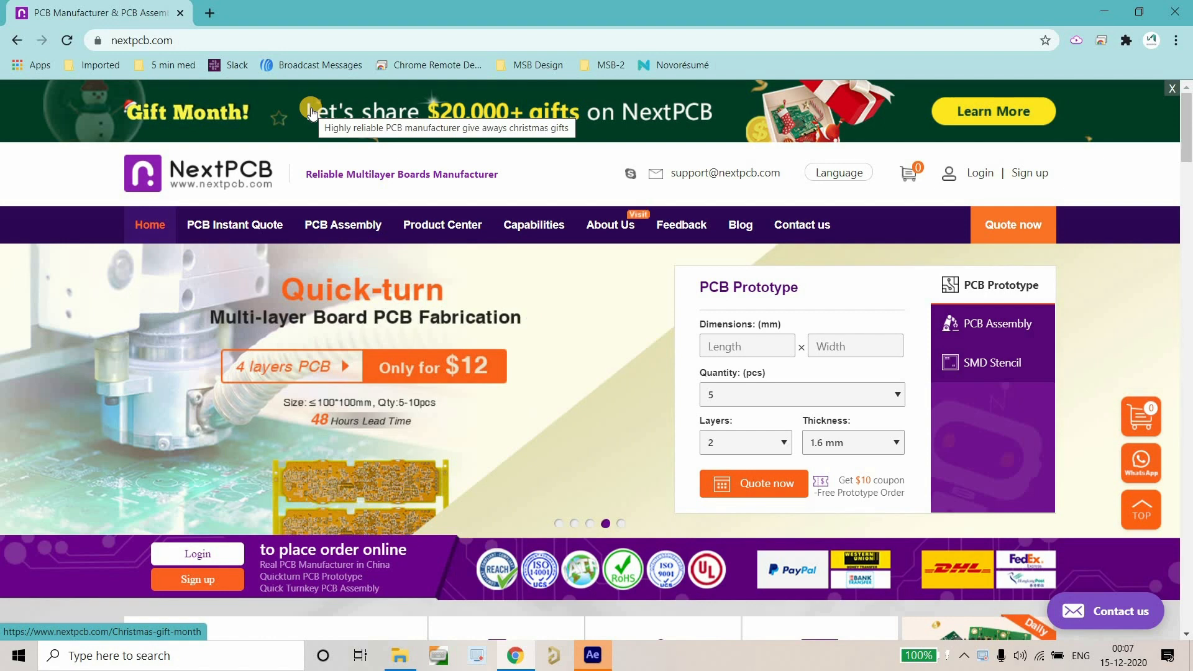
pyautogui.click(744, 400)
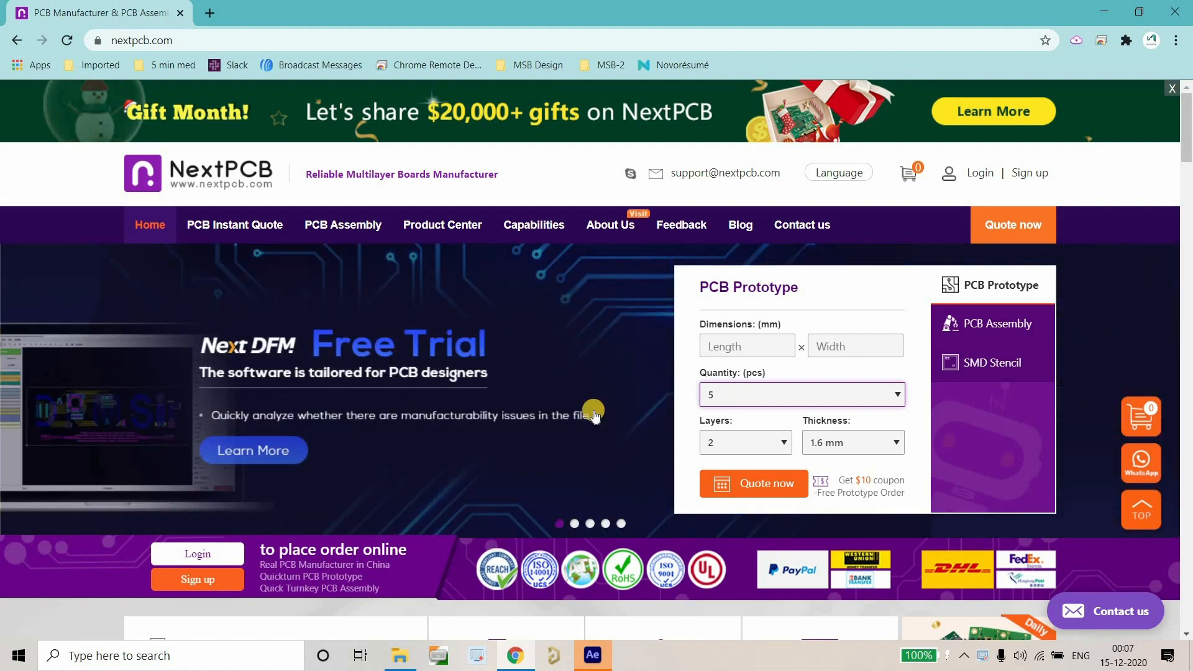
pyautogui.scroll(-5, 594, 400)
pyautogui.scroll(-4, 595, 400)
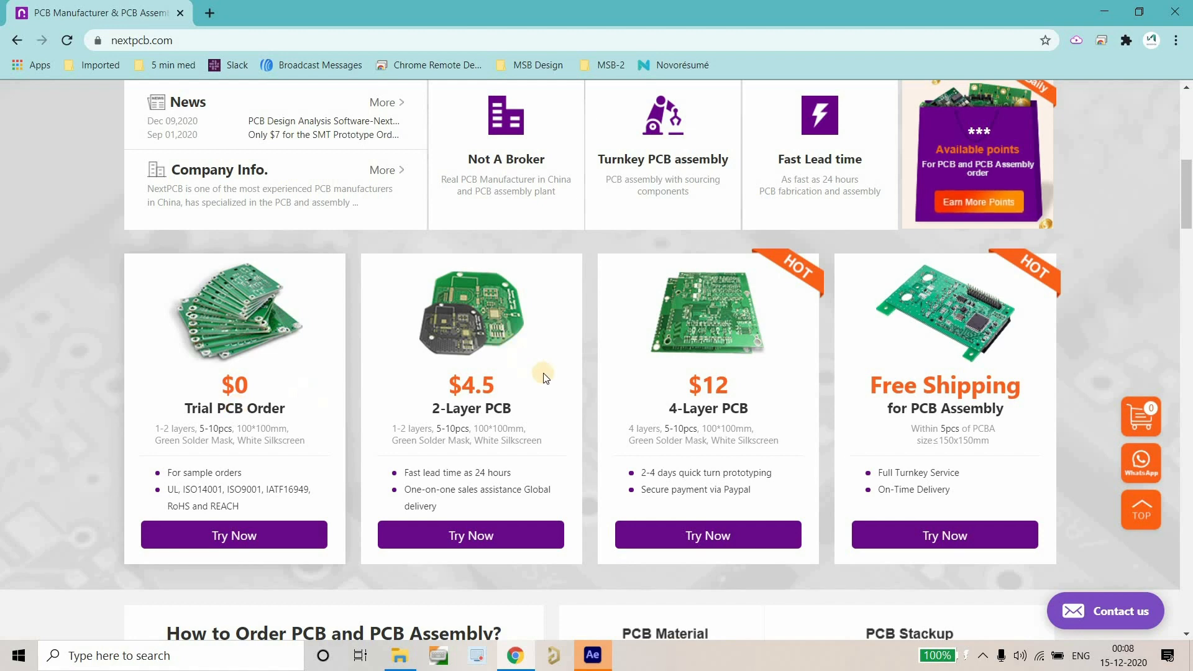
pyautogui.scroll(2, 595, 420)
pyautogui.scroll(6, 595, 420)
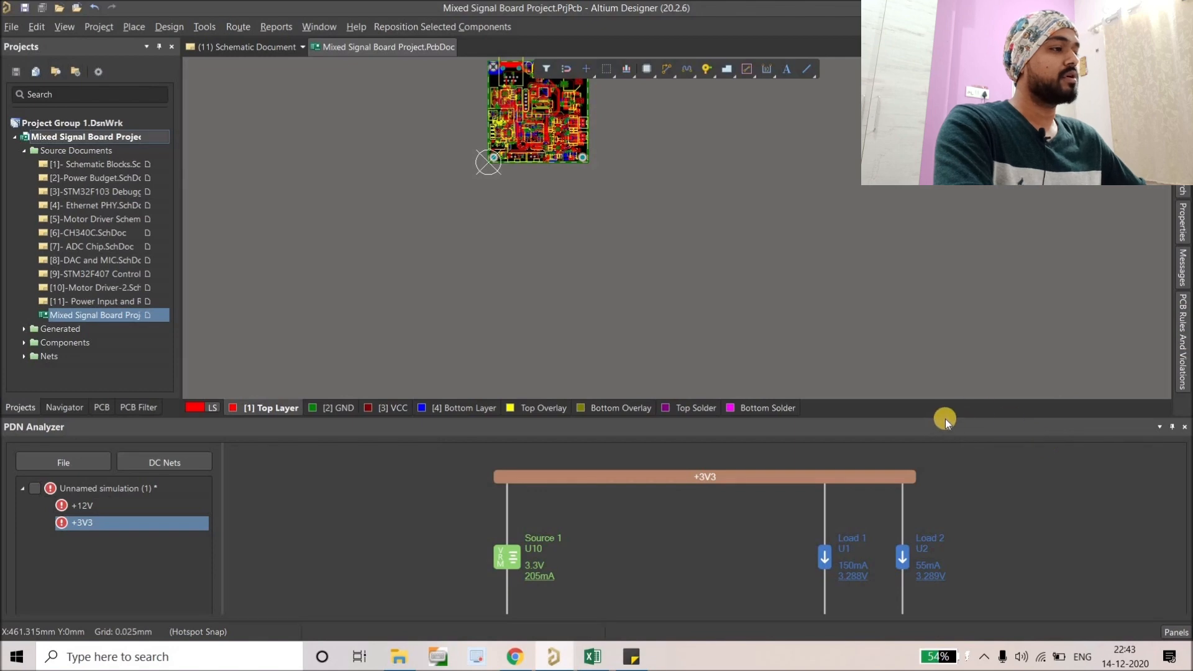
# Return to Altium Designer, enlarge the PDN Analyzer panel and display the +3V3 network's voltage results in 2D.
pyautogui.moveTo(944, 415); pyautogui.dragTo(917, 313)
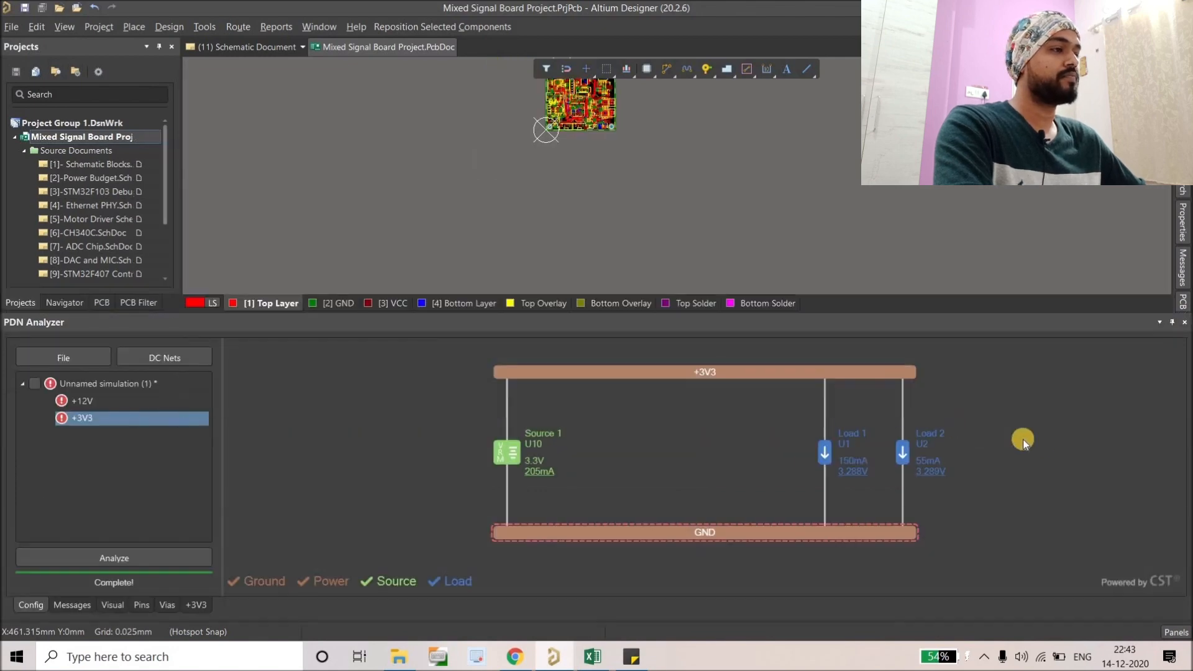
pyautogui.click(166, 605)
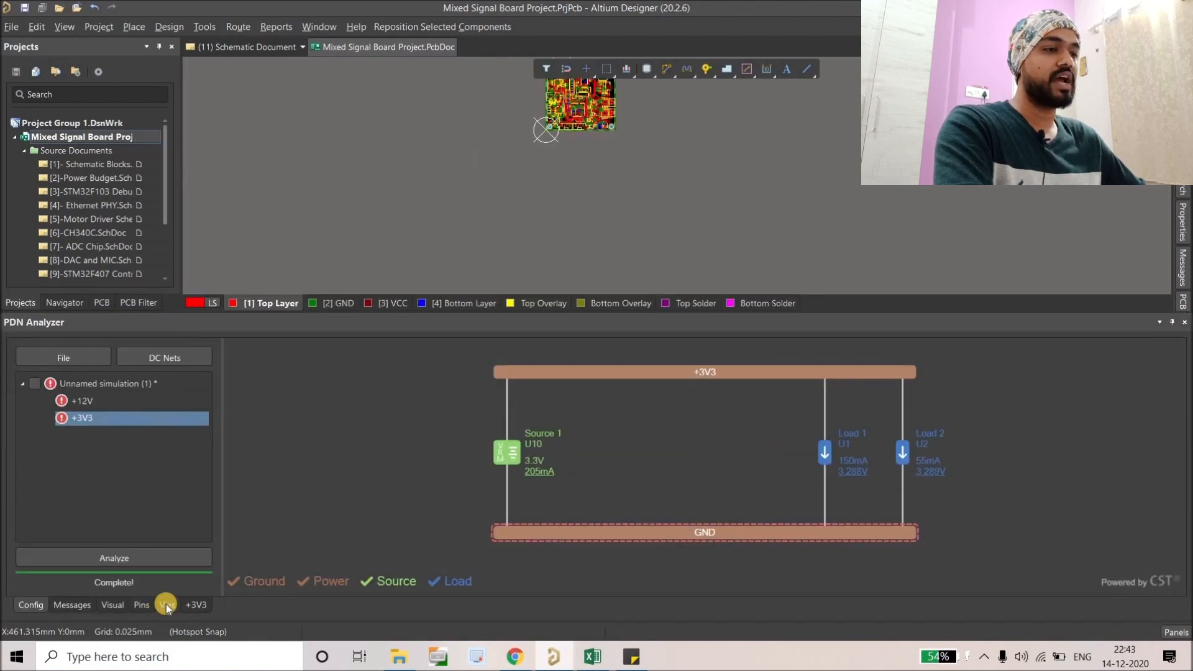
pyautogui.click(115, 605)
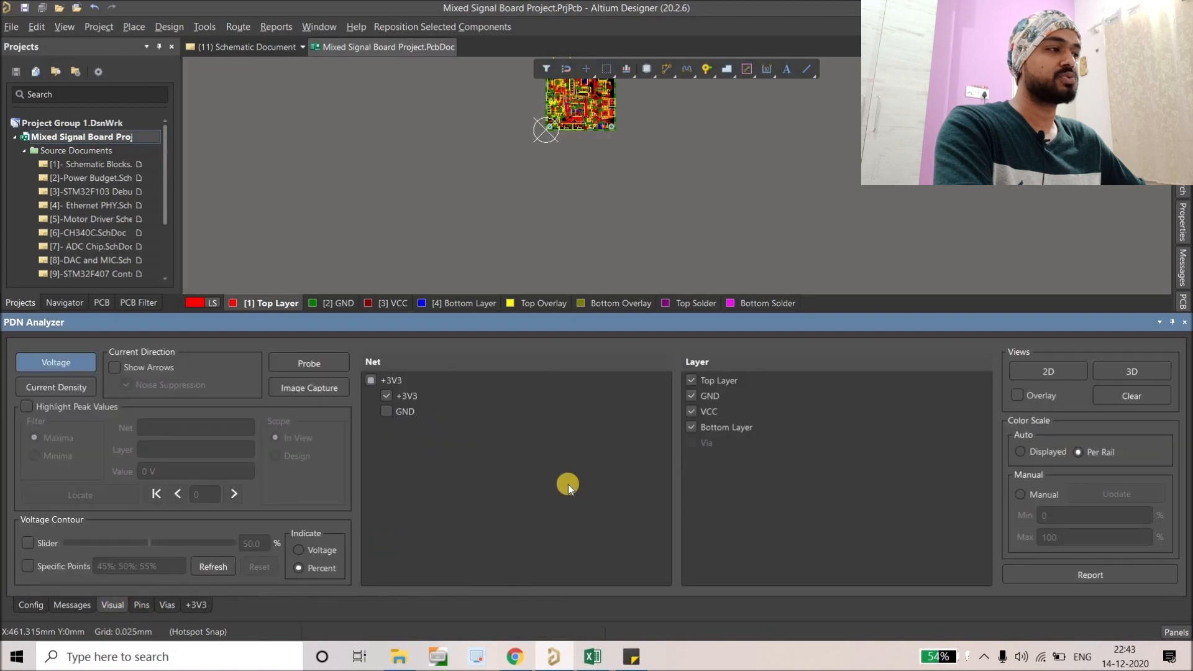
pyautogui.click(1054, 372)
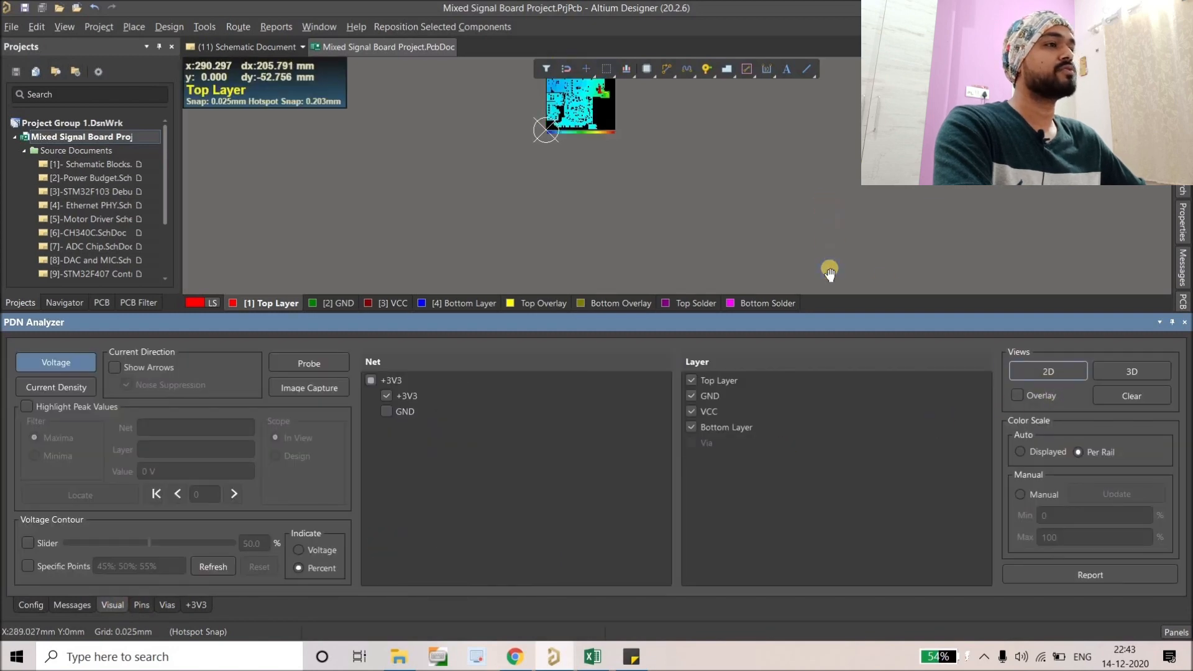
pyautogui.keyDown('ctrl'); pyautogui.scroll(3, 621, 188); pyautogui.keyUp('ctrl')
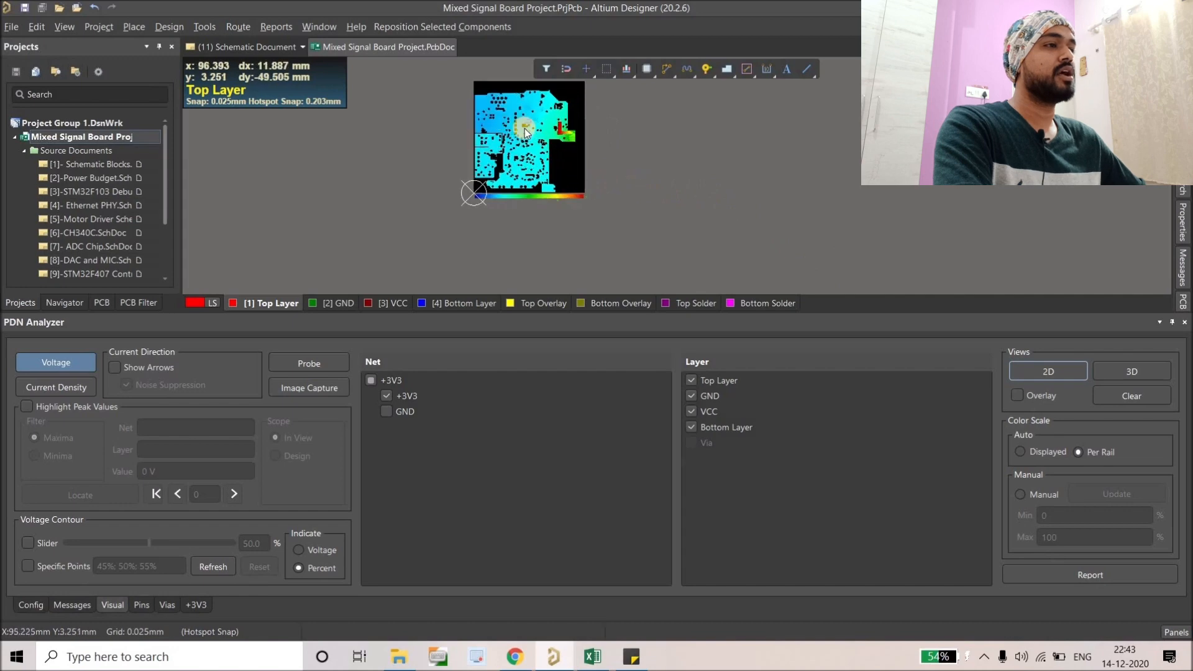
pyautogui.moveTo(521, 132); pyautogui.dragTo(565, 173, button='right')
pyautogui.keyDown('ctrl'); pyautogui.scroll(1, 600, 221); pyautogui.keyUp('ctrl')
# Select the +12V network in the simulation and display its voltage results in 3D.
pyautogui.click(31, 604)
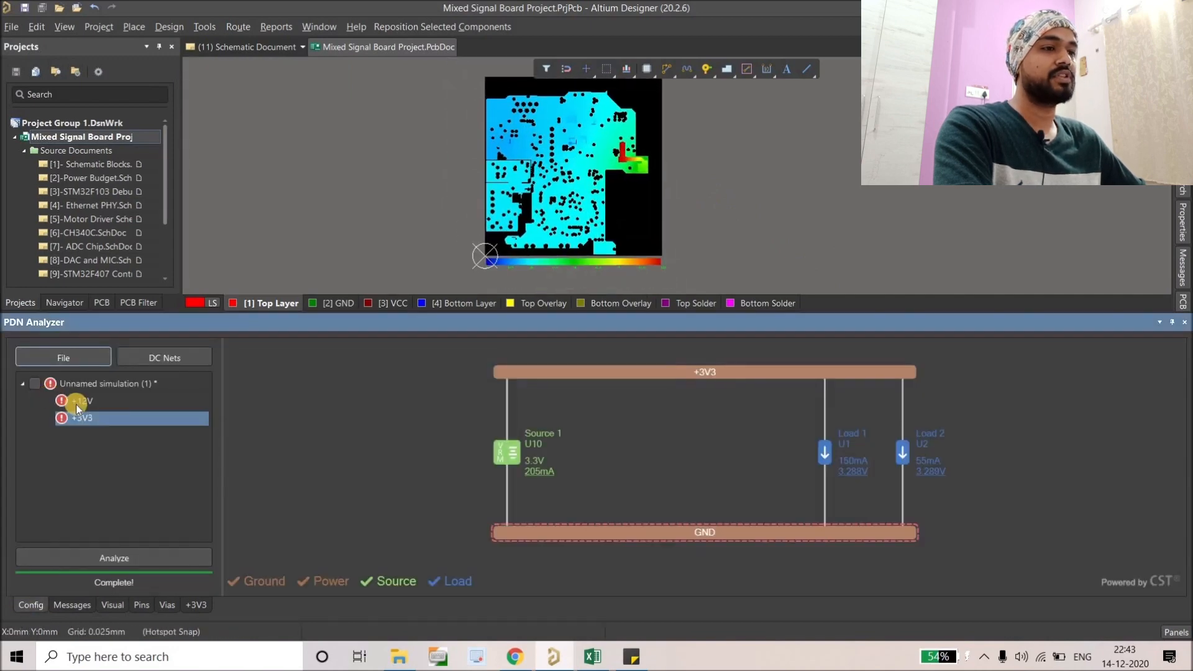
pyautogui.click(80, 401)
pyautogui.moveTo(683, 110); pyautogui.dragTo(604, 151, button='right')
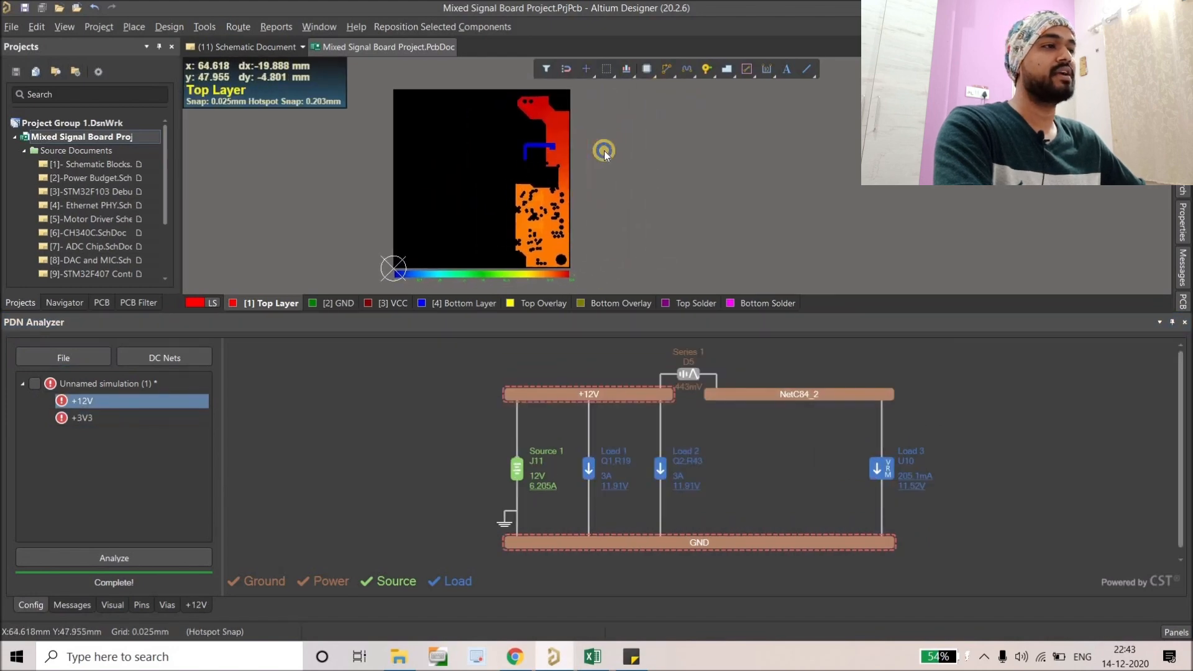
pyautogui.click(124, 605)
pyautogui.click(1131, 371)
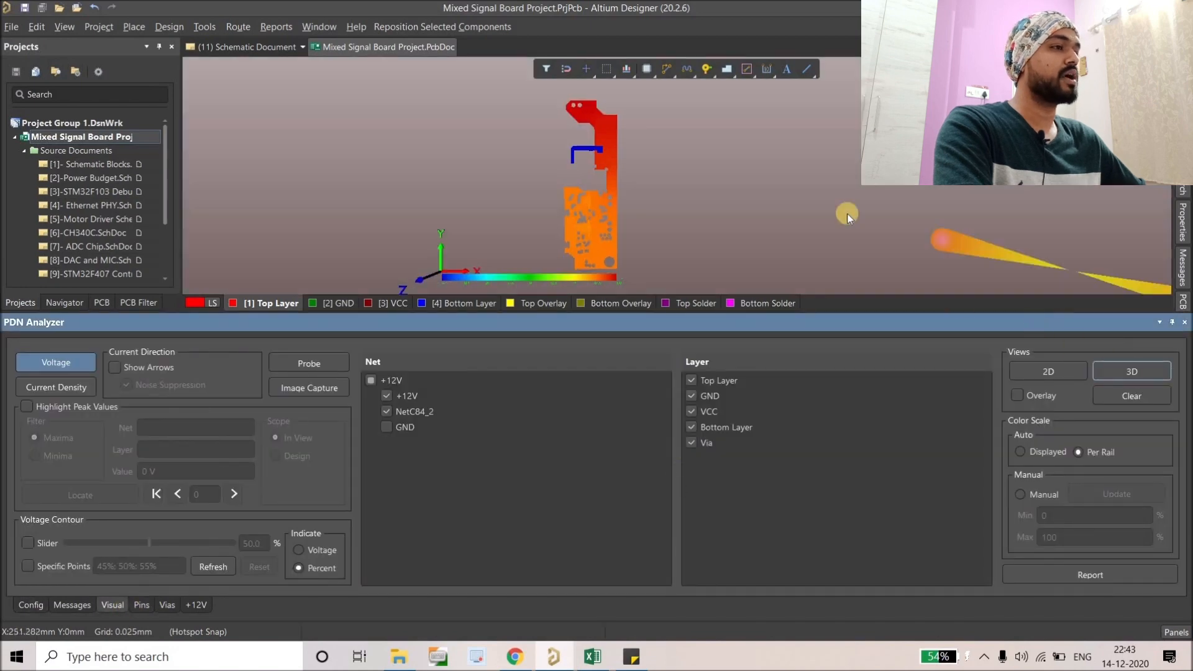
# Overlay the board on the 3D voltage results and examine the +12V copper and its vias from several angles.
pyautogui.moveTo(1027, 267); pyautogui.dragTo(1042, 227, button='right')
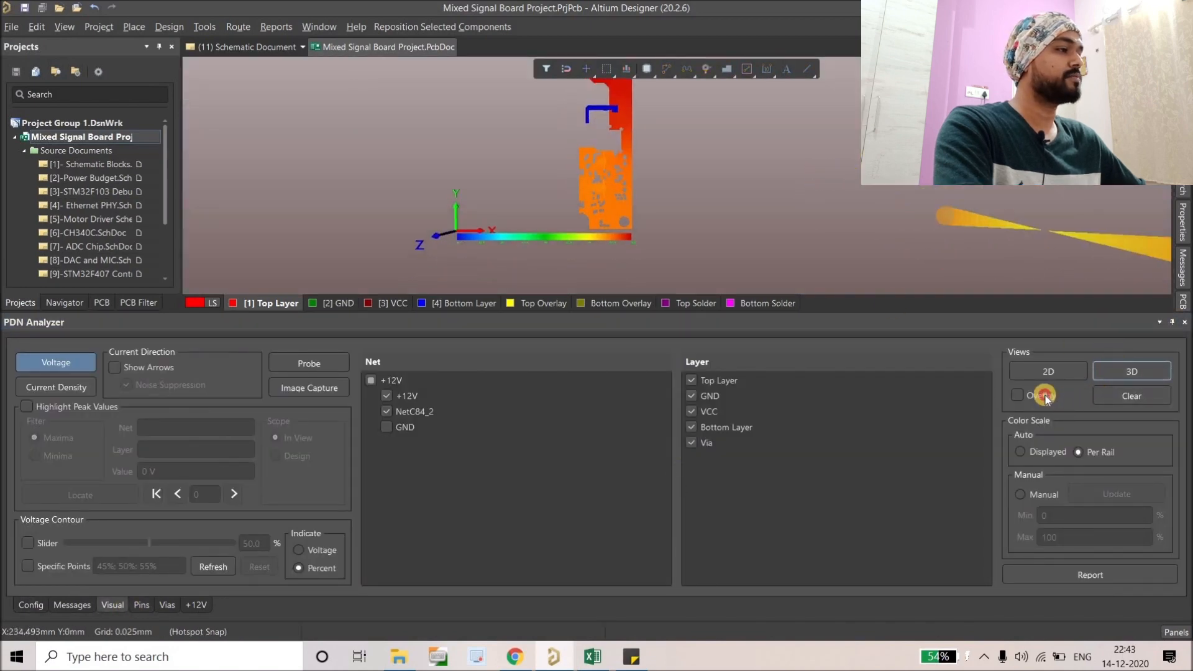
pyautogui.click(1045, 395)
pyautogui.moveTo(680, 168); pyautogui.dragTo(688, 189, button='right')
pyautogui.press('shift')
pyautogui.keyDown('ctrl'); pyautogui.scroll(2, 621, 150); pyautogui.keyUp('ctrl')
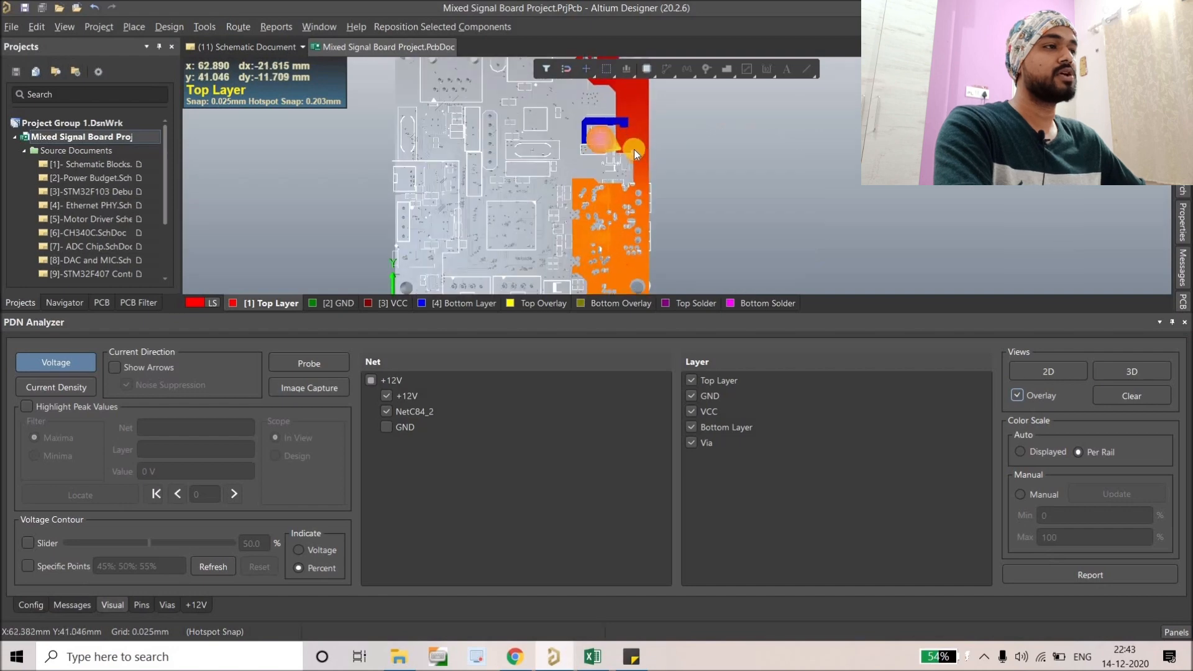
pyautogui.keyDown('shift'); pyautogui.moveTo(634, 149); pyautogui.dragTo(611, 126, button='right'); pyautogui.keyUp('shift')
pyautogui.keyDown('ctrl'); pyautogui.scroll(3, 664, 147); pyautogui.keyUp('ctrl')
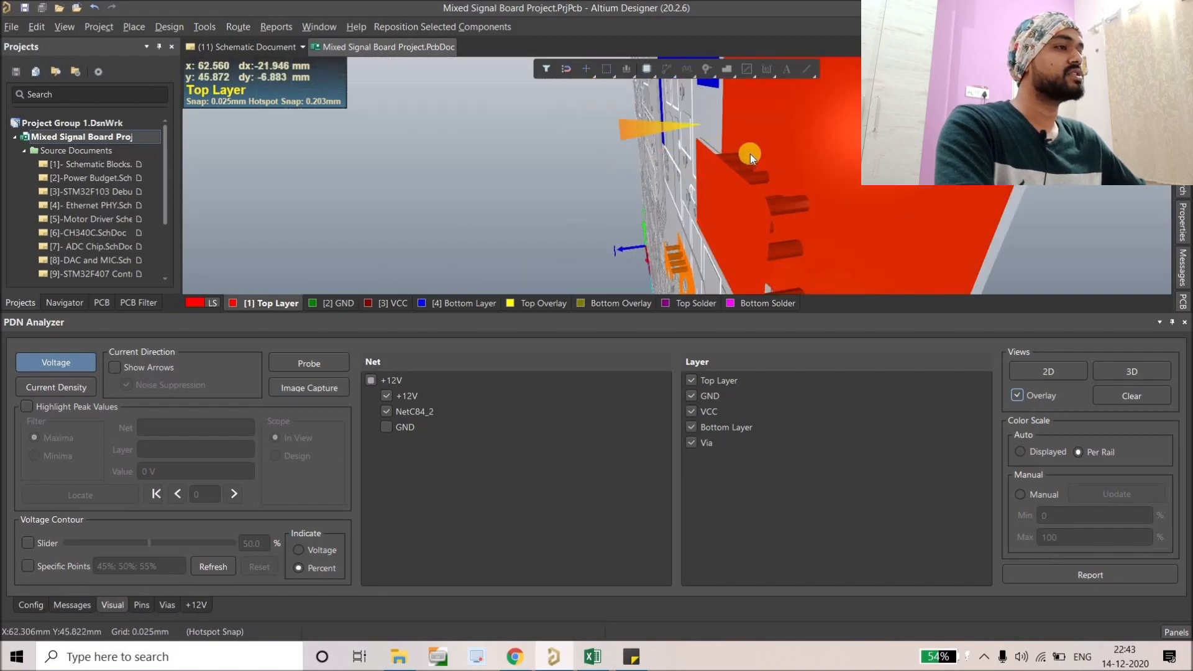
pyautogui.keyDown('ctrl'); pyautogui.scroll(-3, 750, 154); pyautogui.keyUp('ctrl')
pyautogui.keyDown('shift'); pyautogui.moveTo(760, 148); pyautogui.dragTo(553, 138, button='right'); pyautogui.keyUp('shift')
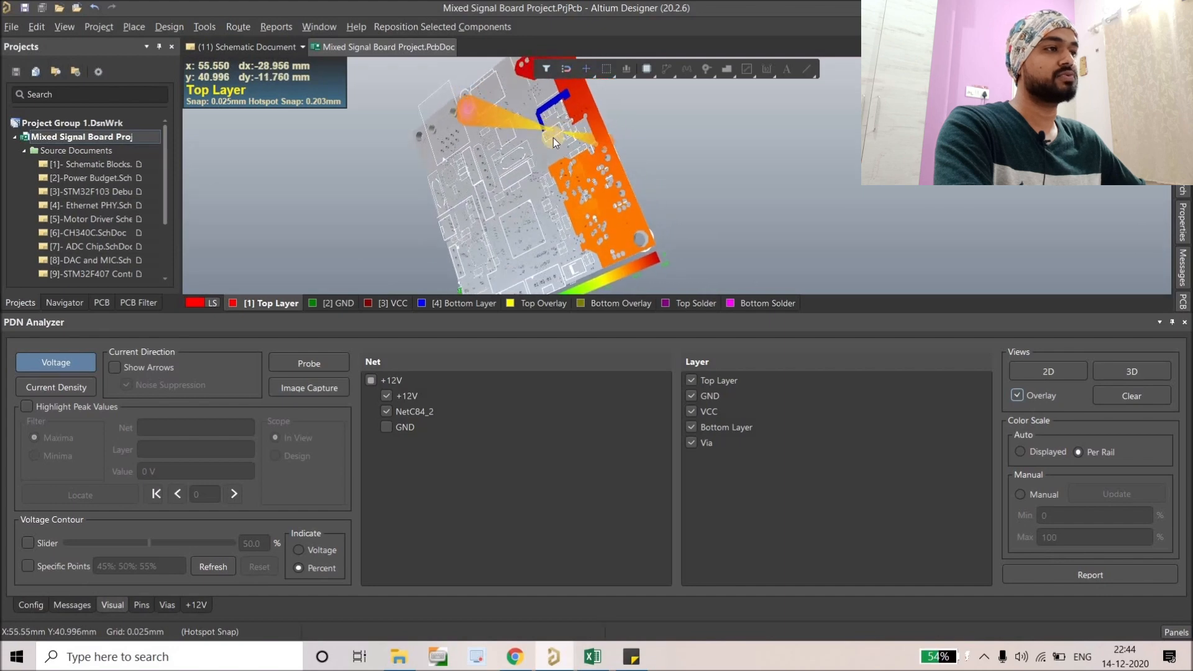
pyautogui.keyDown('ctrl'); pyautogui.scroll(-1, 553, 136); pyautogui.keyUp('ctrl')
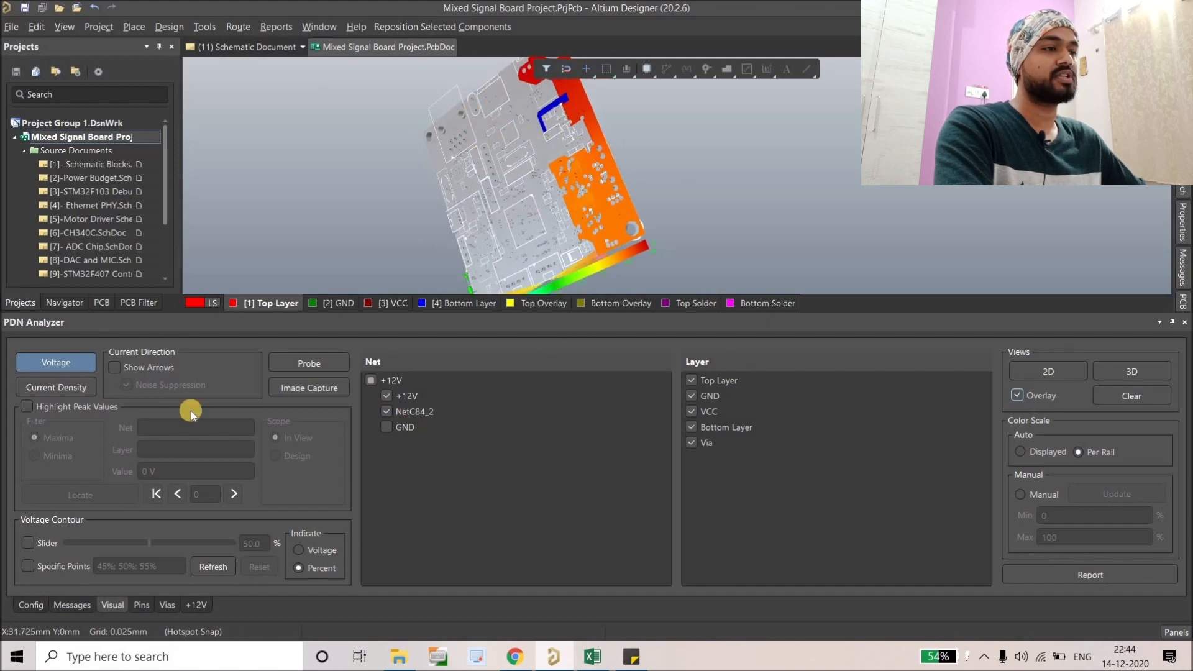
# Return to the network configuration and check the violation details of the GND and +12V nets.
pyautogui.click(31, 605)
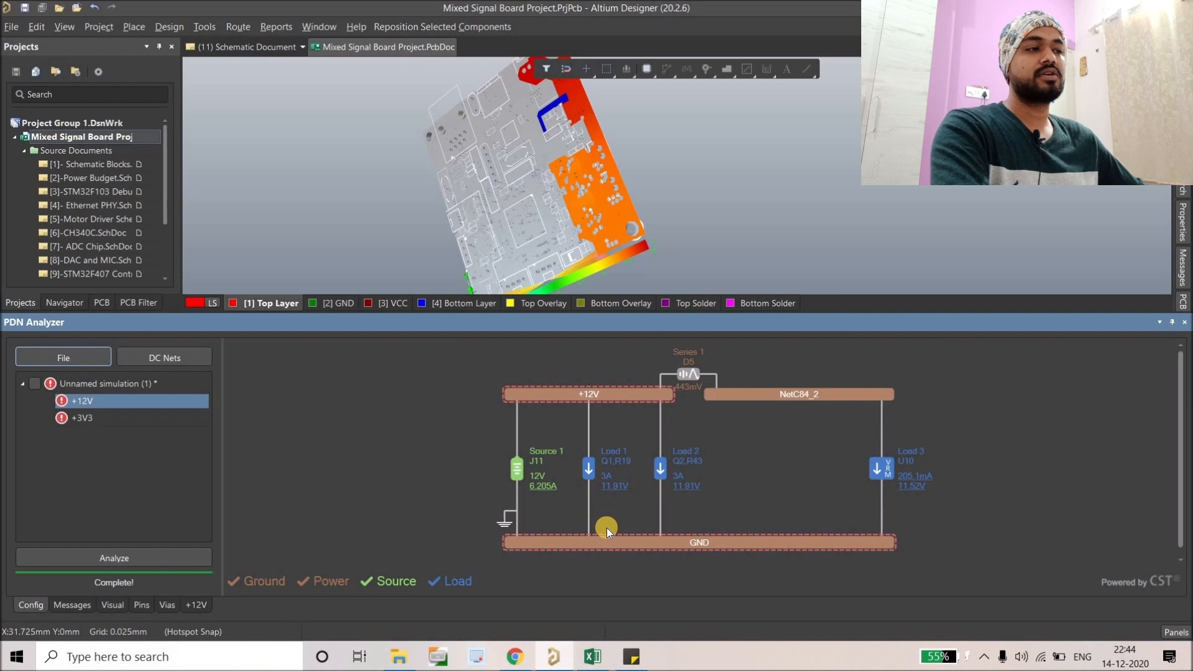
pyautogui.moveTo(600, 542)
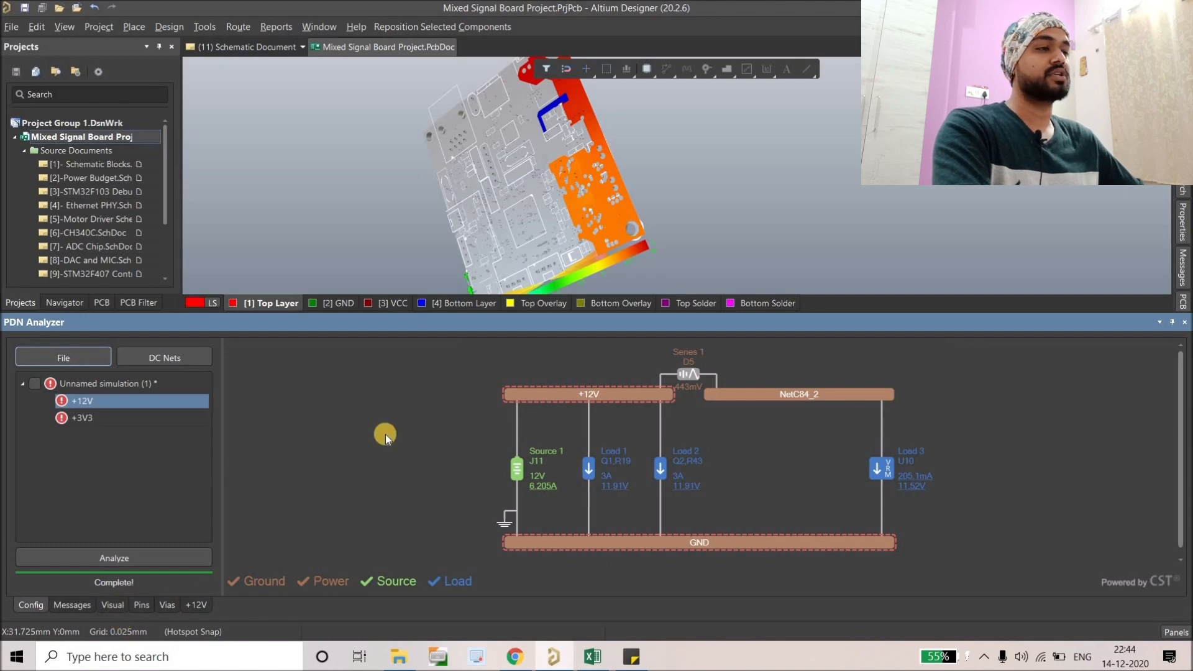
pyautogui.moveTo(672, 208); pyautogui.dragTo(704, 185, button='right')
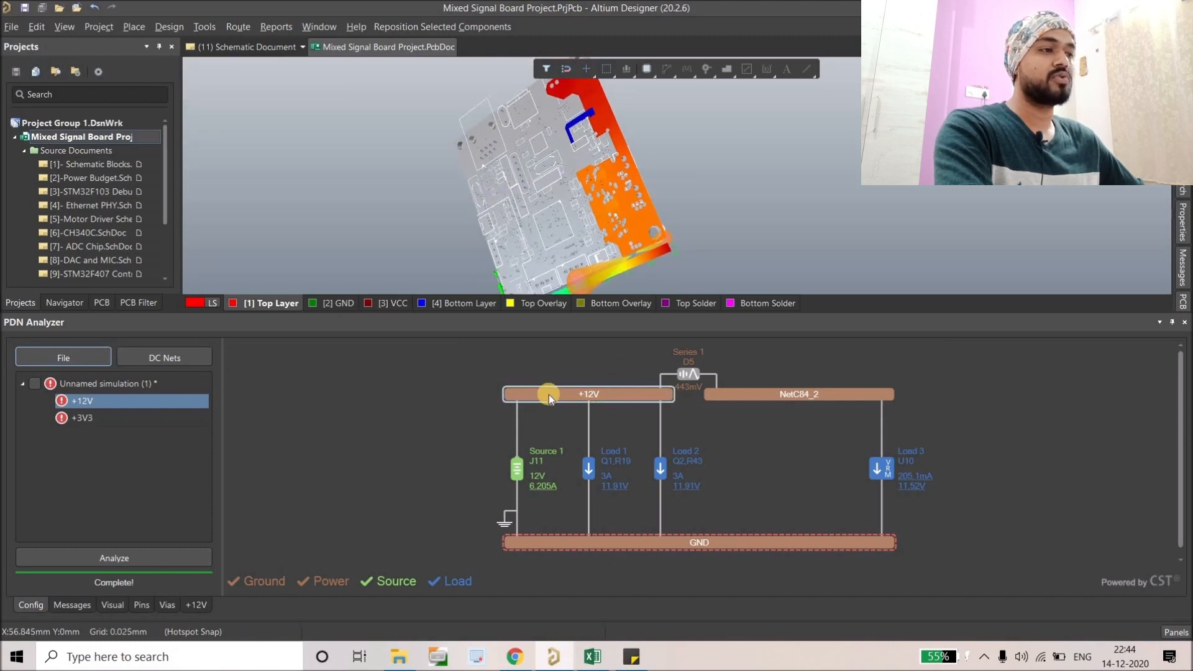
pyautogui.moveTo(553, 396)
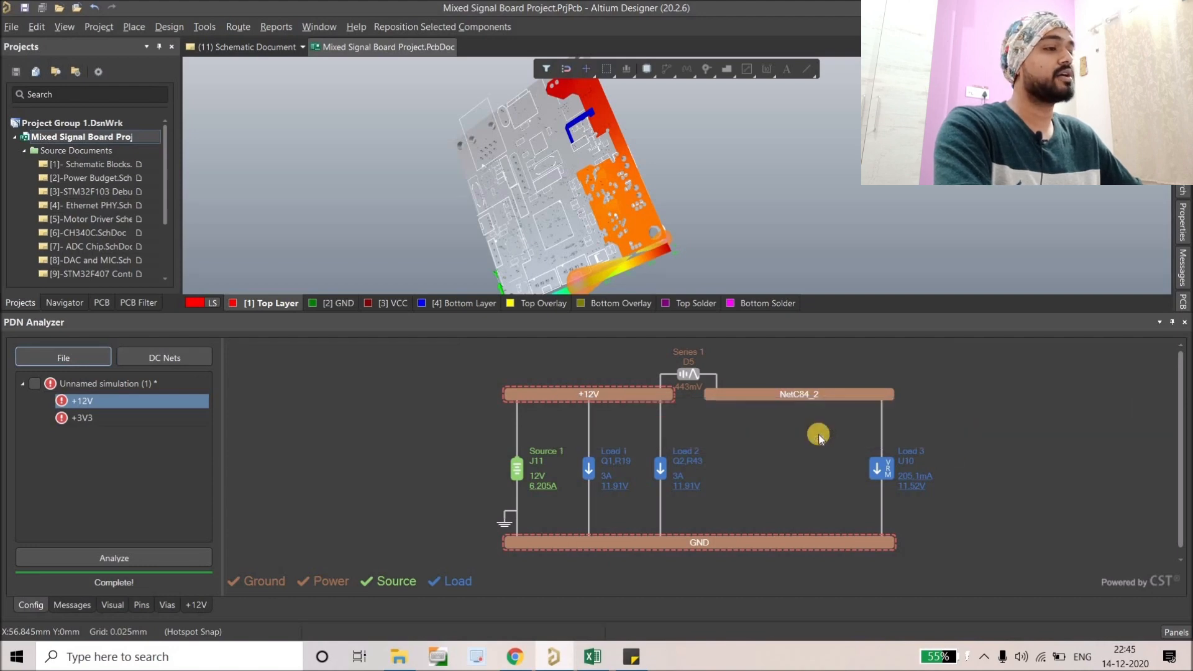
pyautogui.click(593, 391)
pyautogui.moveTo(594, 391)
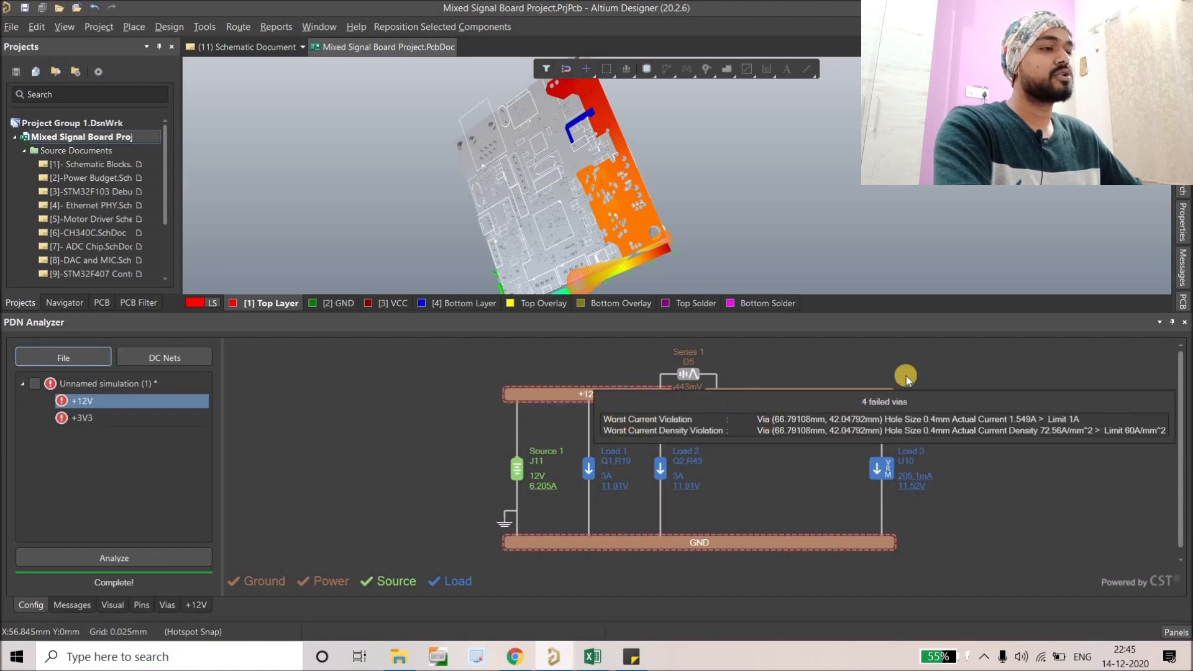
# Clear the voltage results from the board and restore the normal 2D layout view.
pyautogui.click(113, 605)
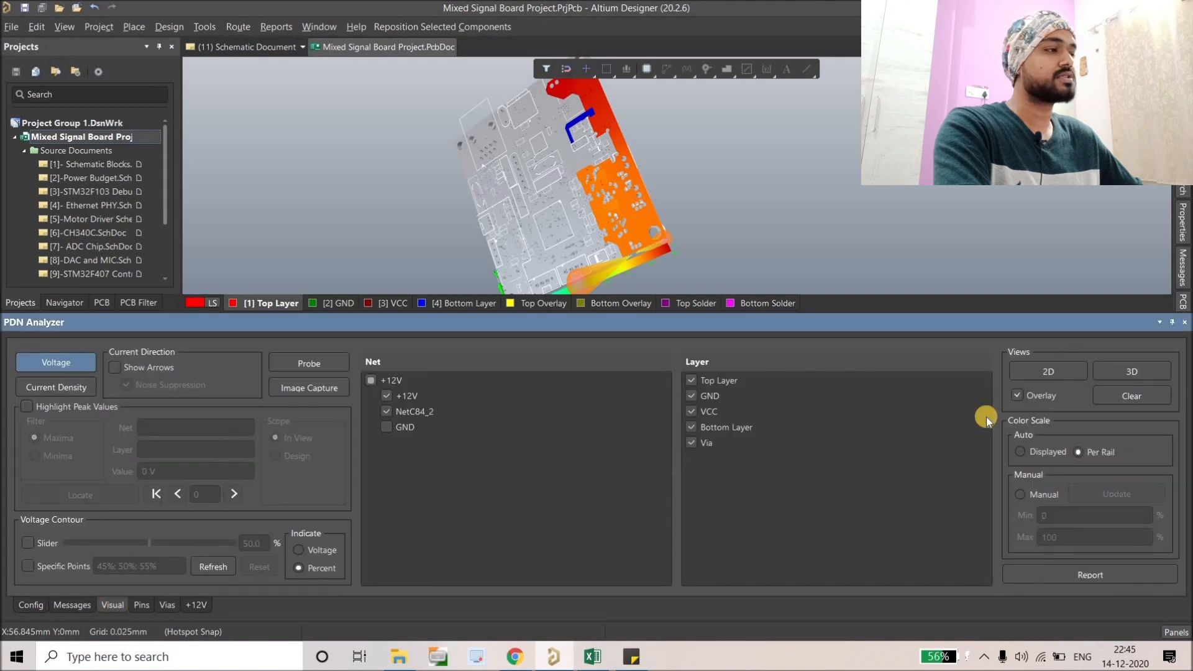
pyautogui.click(1150, 395)
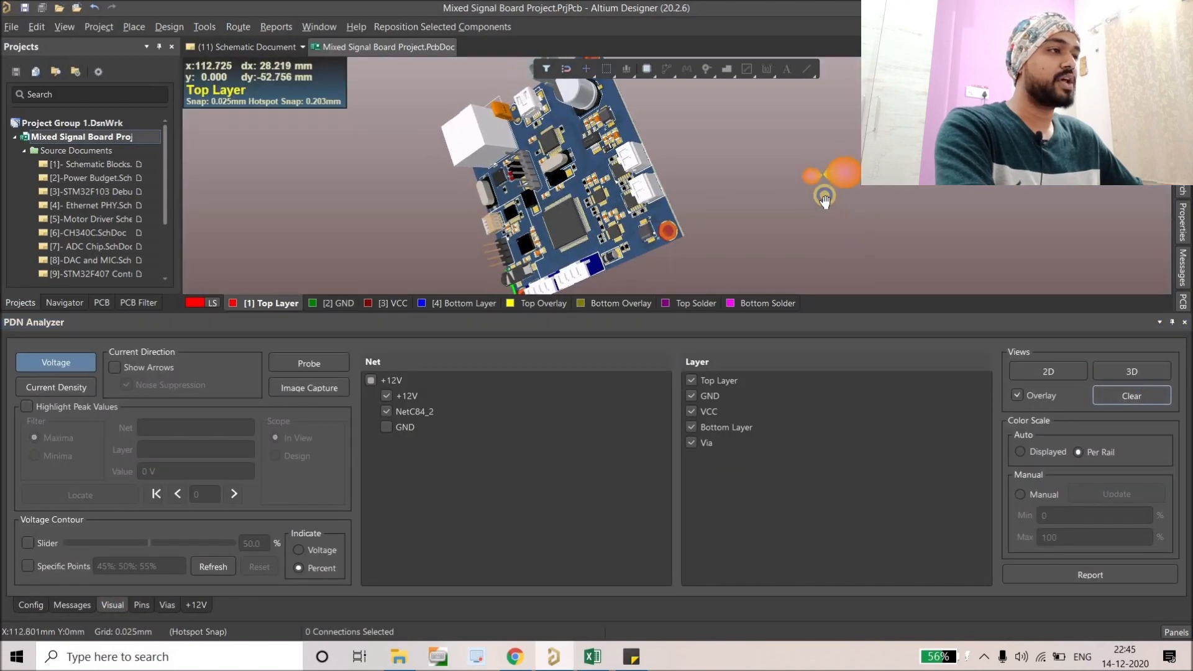
pyautogui.click(1064, 369)
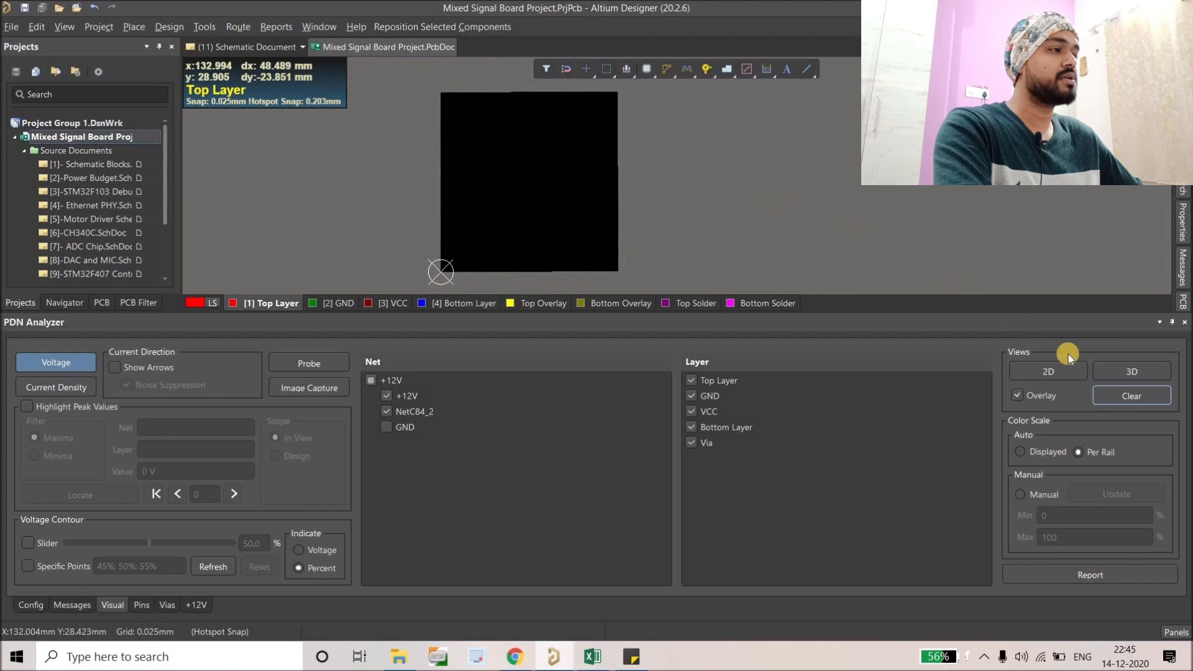
pyautogui.click(1112, 395)
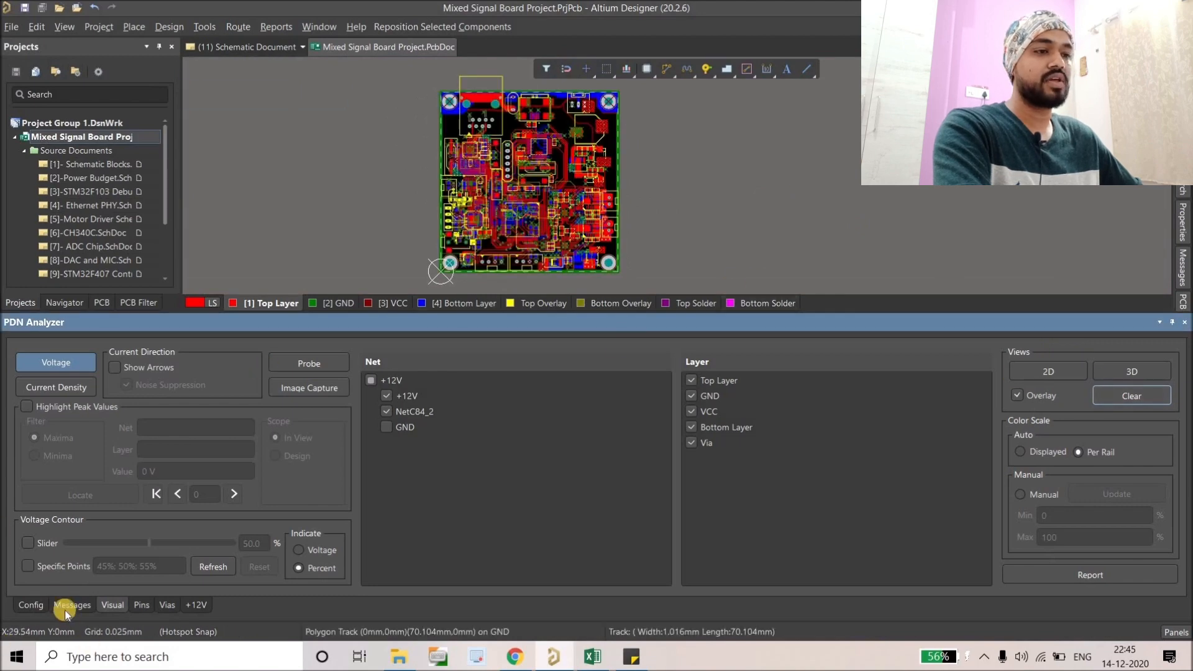
# Go back to the +12V network diagram and read the via violation details of the +12V net.
pyautogui.click(31, 604)
pyautogui.click(542, 389)
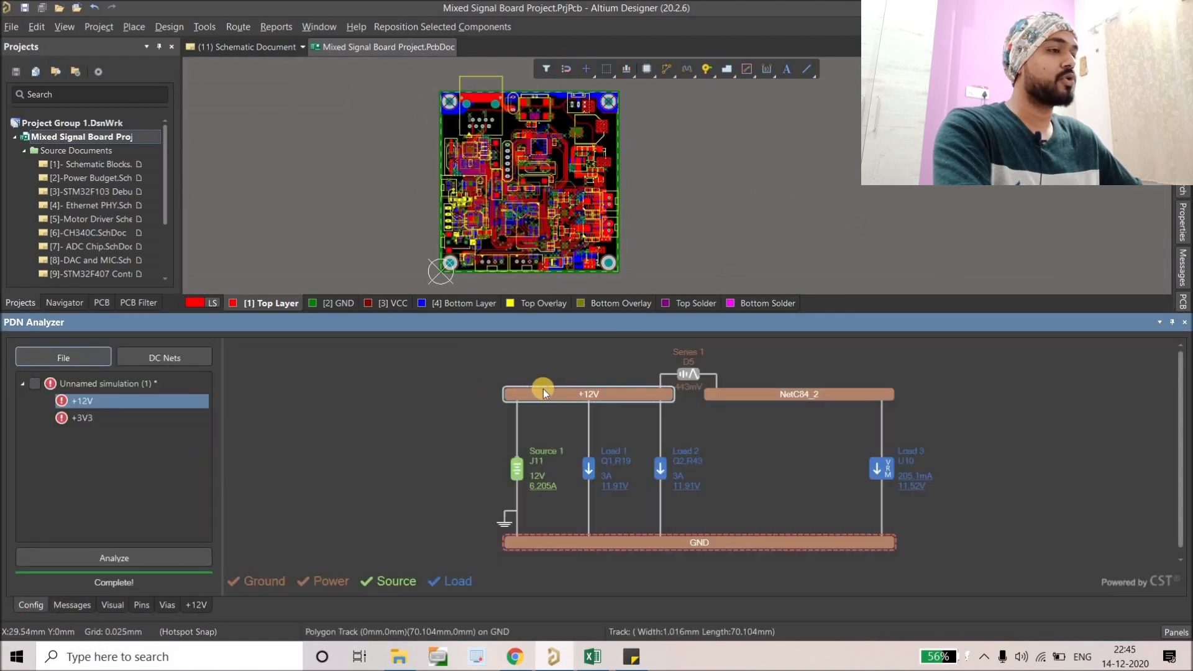
pyautogui.moveTo(555, 400)
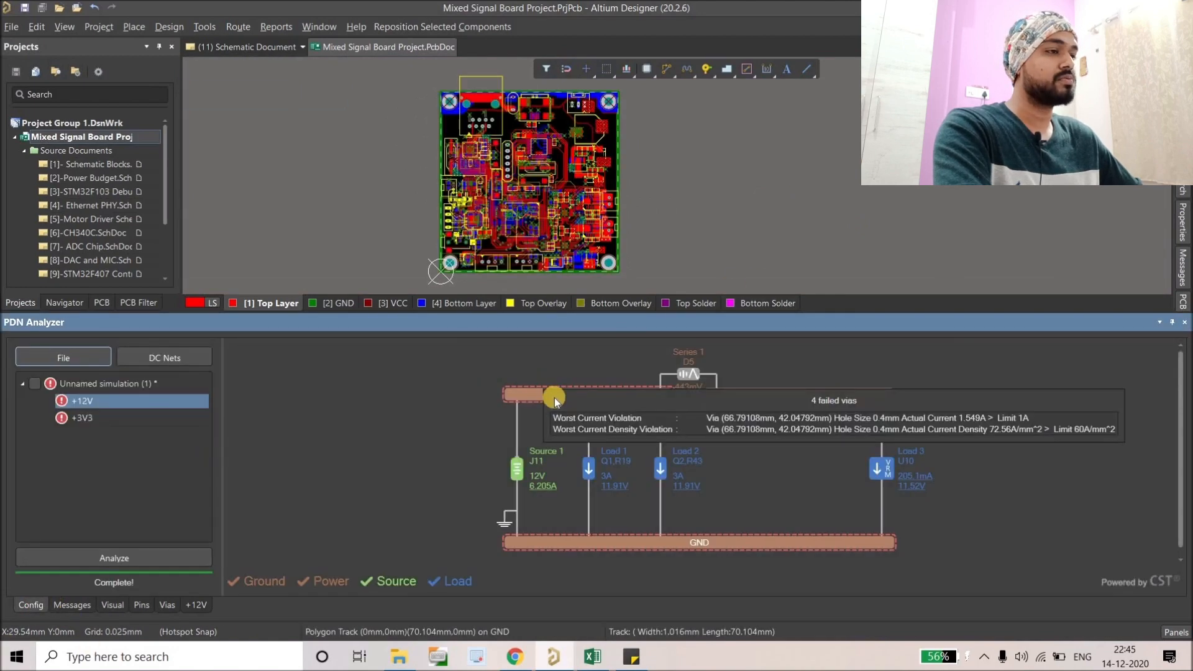
# Locate the +12V via with the worst current violation on the board and shift it about 0.4 mm left into the copper.
pyautogui.click(714, 420)
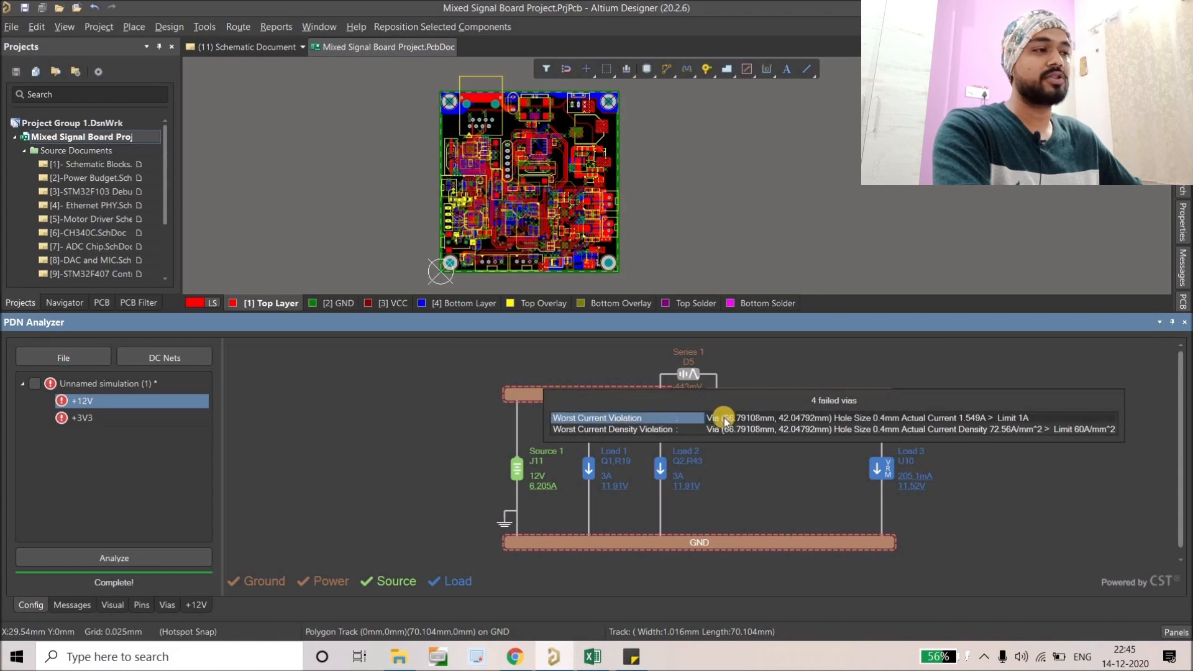
pyautogui.doubleClick(724, 417)
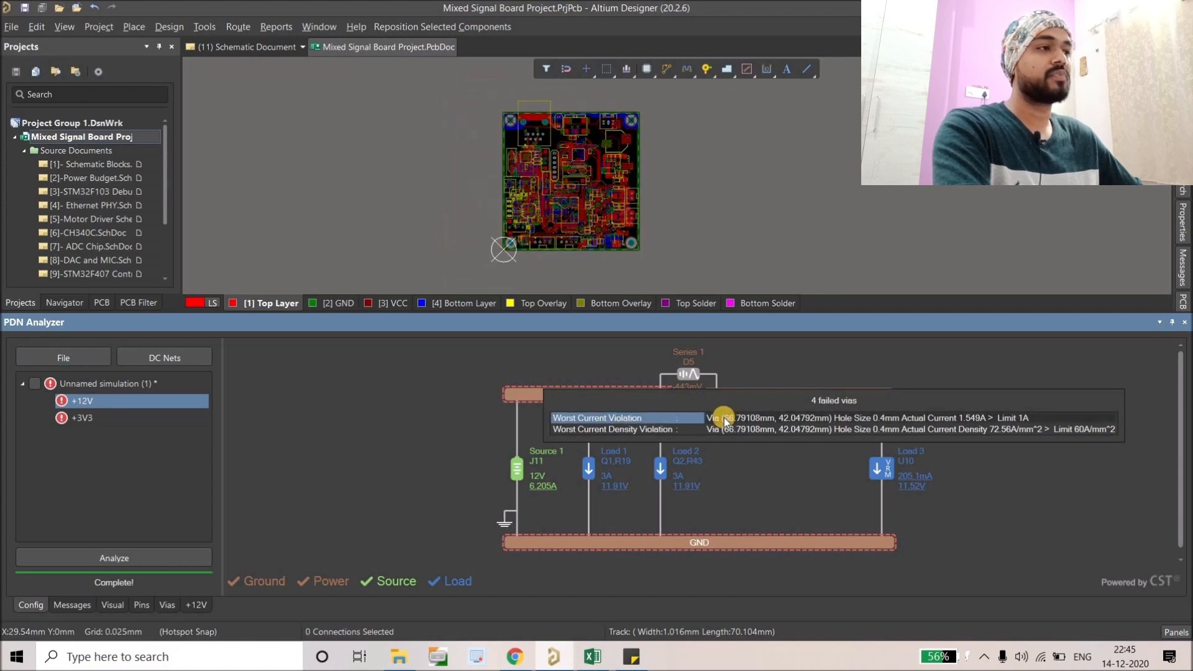
pyautogui.moveTo(605, 196); pyautogui.dragTo(582, 211, button='right')
pyautogui.keyDown('ctrl'); pyautogui.scroll(-5, 583, 217); pyautogui.keyUp('ctrl')
pyautogui.keyDown('ctrl'); pyautogui.scroll(5, 590, 199); pyautogui.keyUp('ctrl')
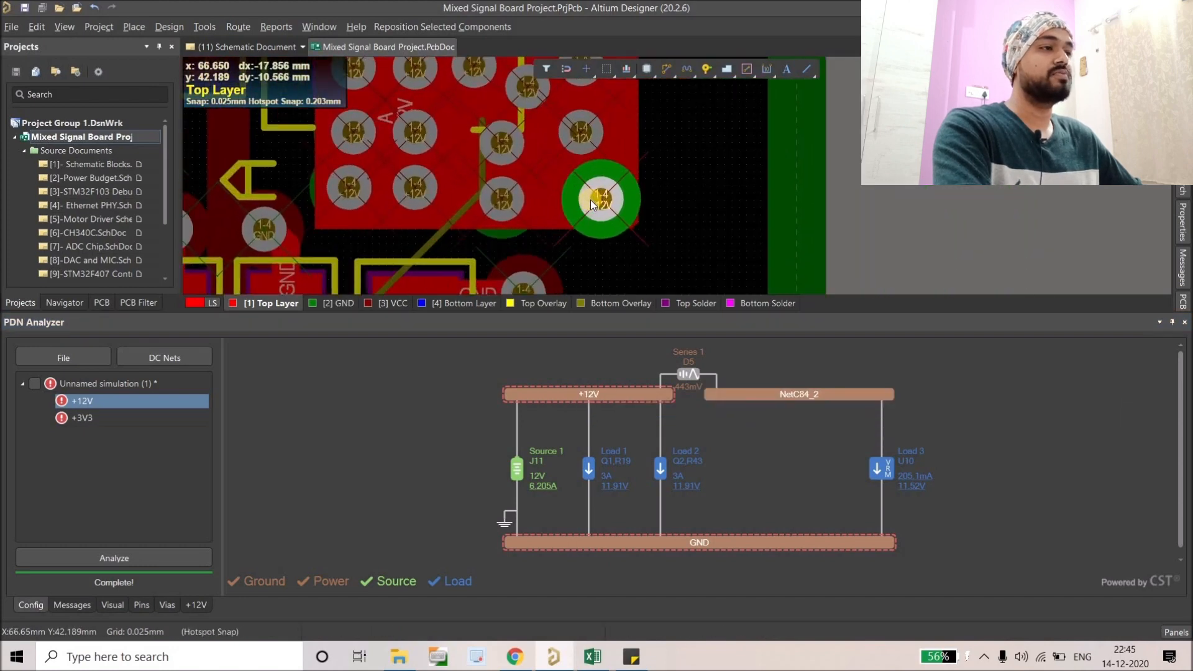
pyautogui.keyDown('ctrl'); pyautogui.scroll(-3, 595, 200); pyautogui.keyUp('ctrl')
pyautogui.keyDown('ctrl'); pyautogui.scroll(2, 588, 192); pyautogui.keyUp('ctrl')
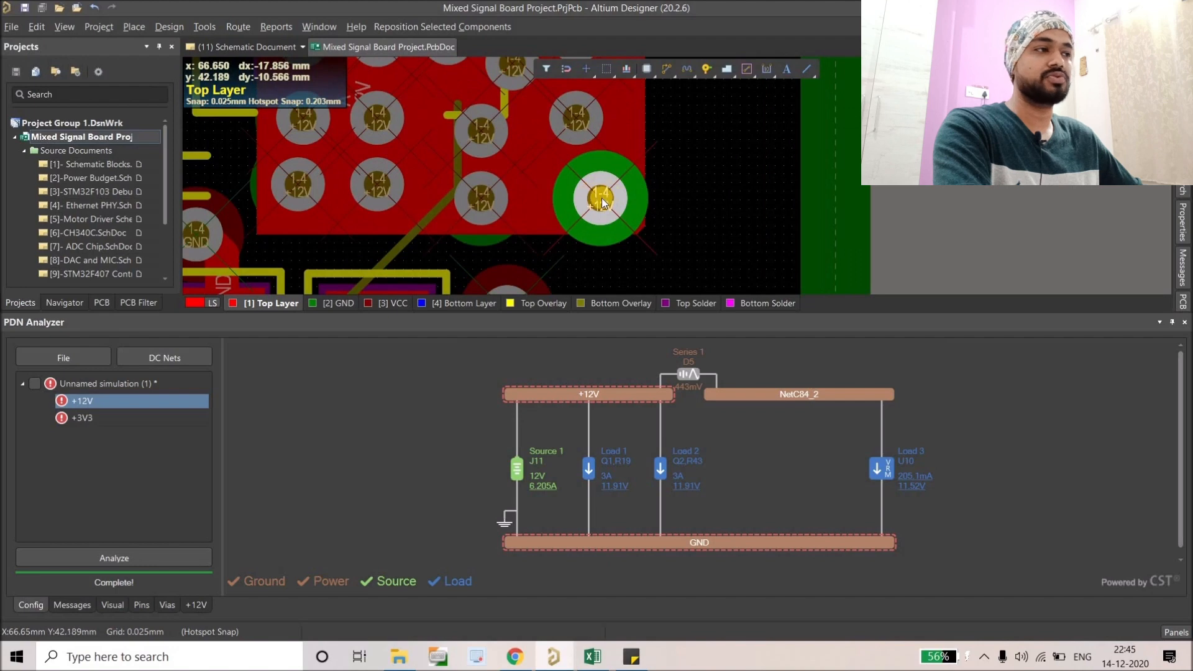
pyautogui.moveTo(601, 199); pyautogui.dragTo(585, 194)
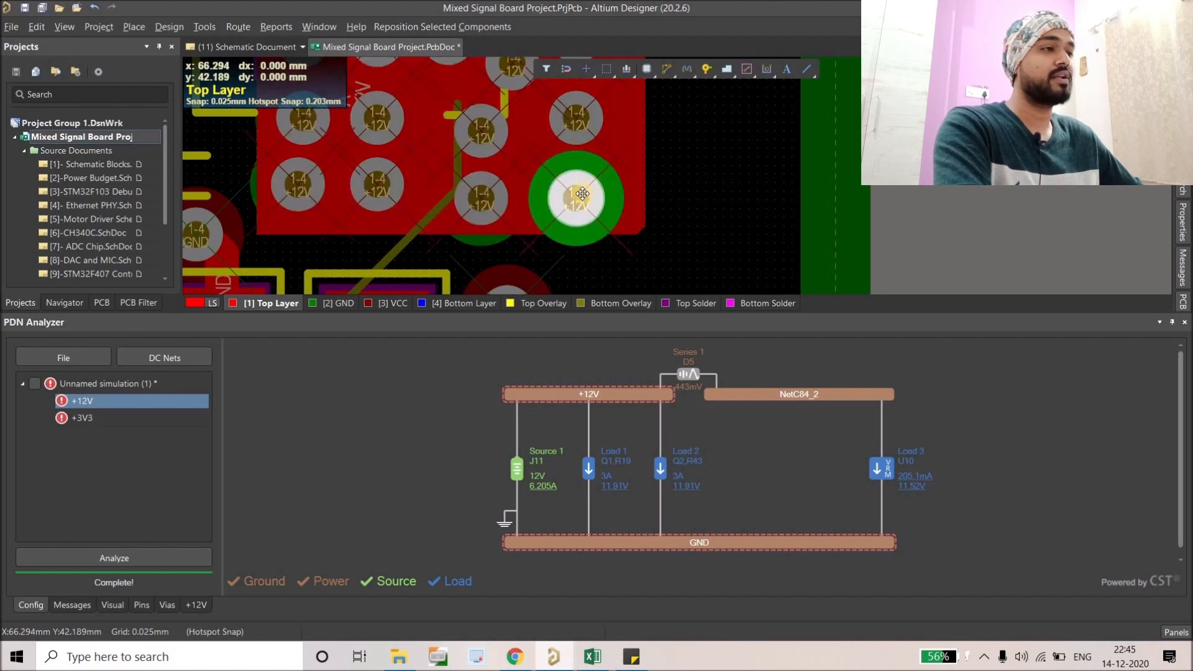
# Enlarge the shifted +12V via to a 1.6 mm diameter with a 0.8 mm hole size.
pyautogui.doubleClick(582, 193)
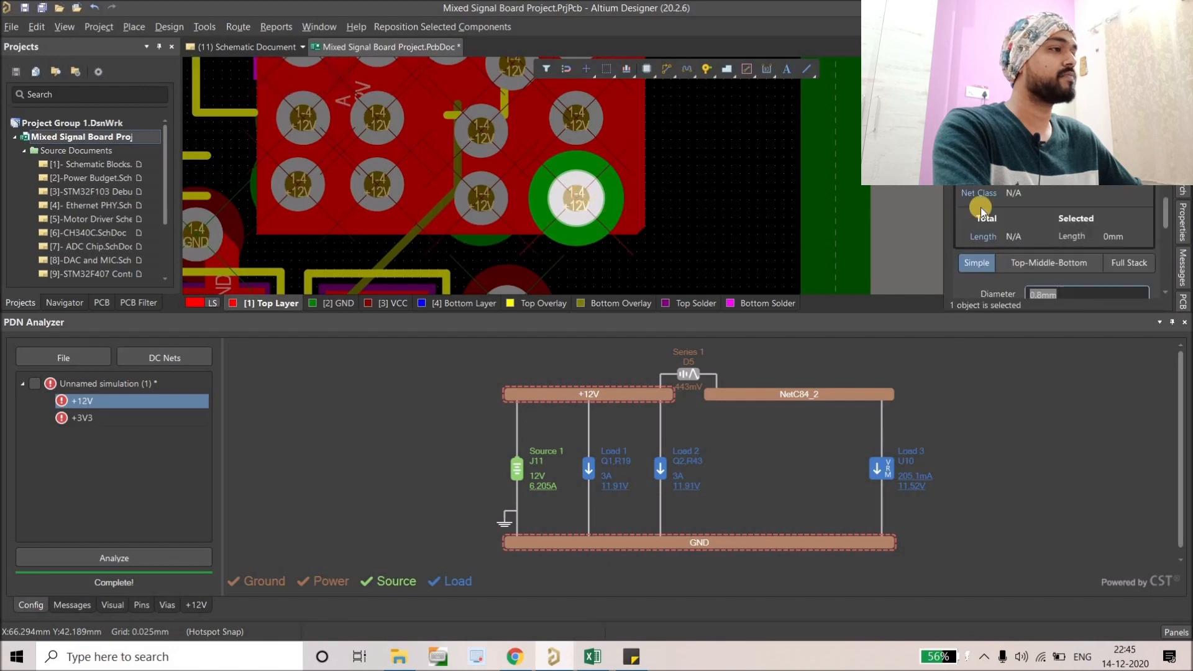
pyautogui.scroll(-2, 1072, 287)
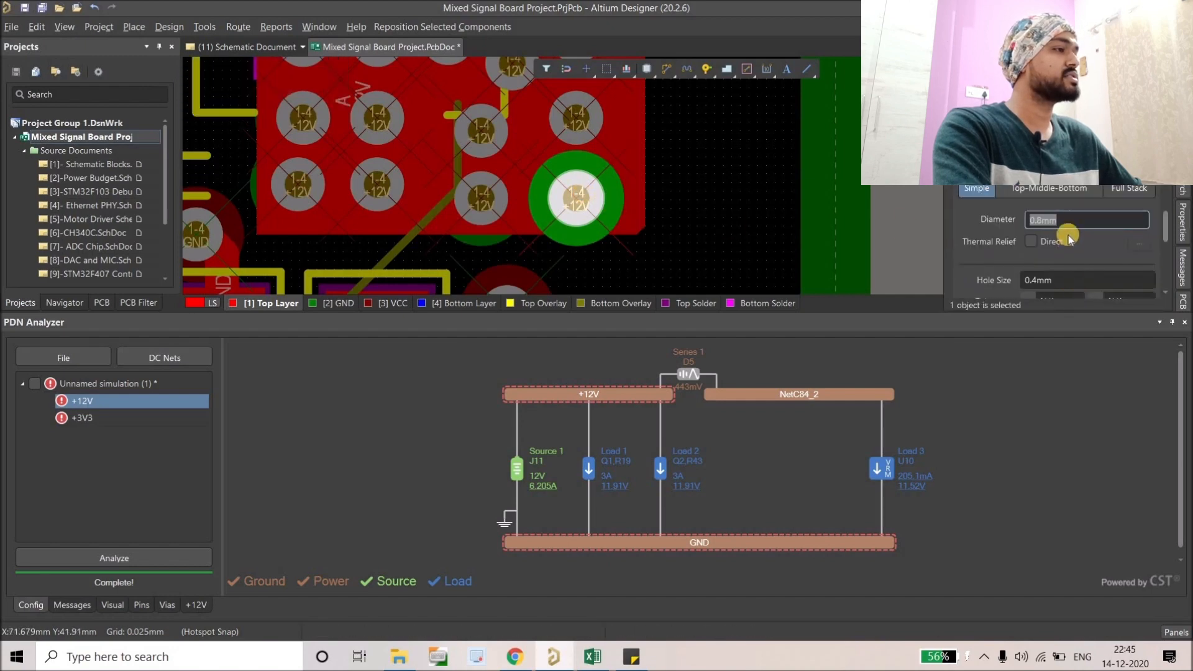
pyautogui.write('1')
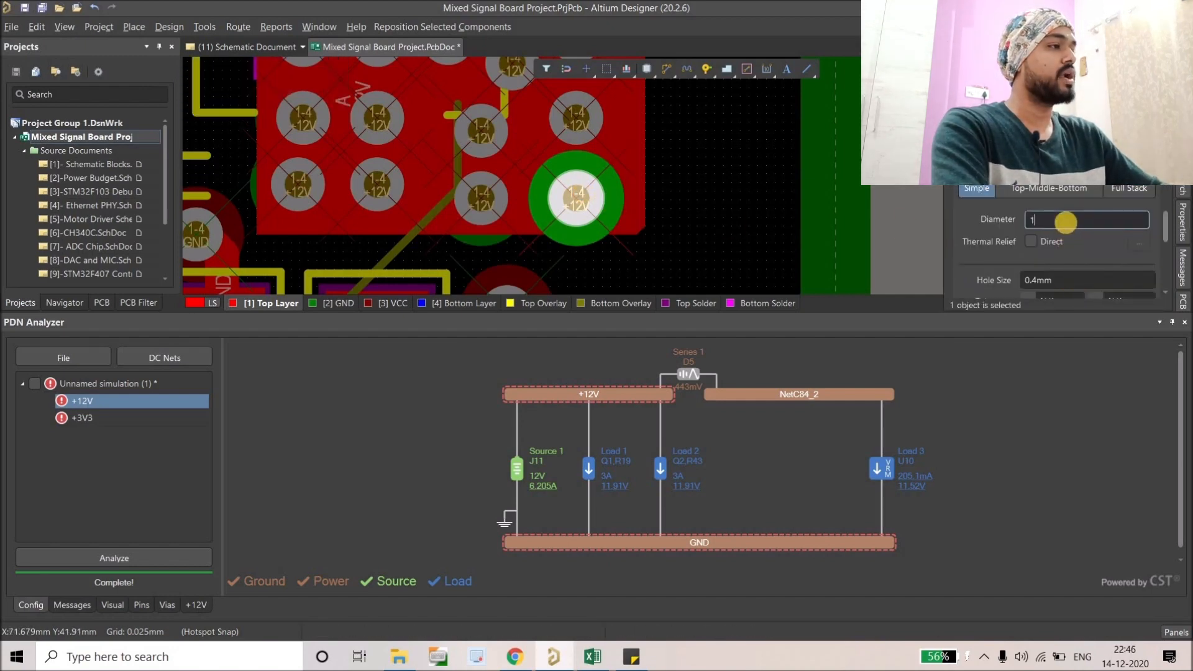
pyautogui.write('.6')
pyautogui.press('Return')
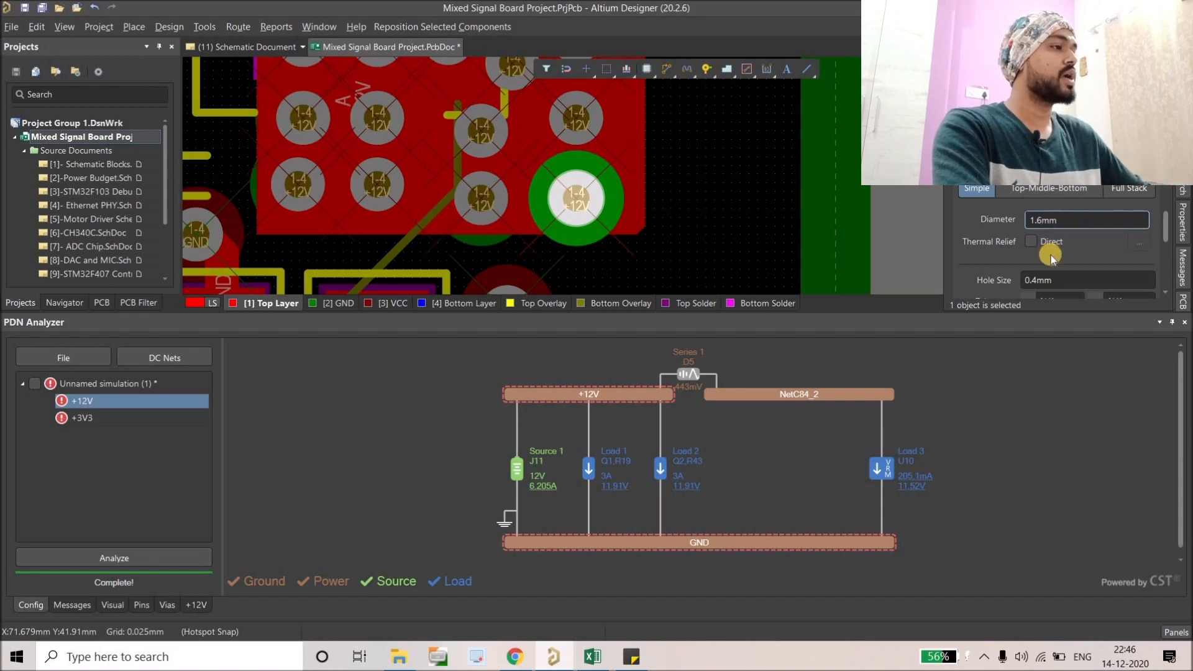
pyautogui.click(1063, 279)
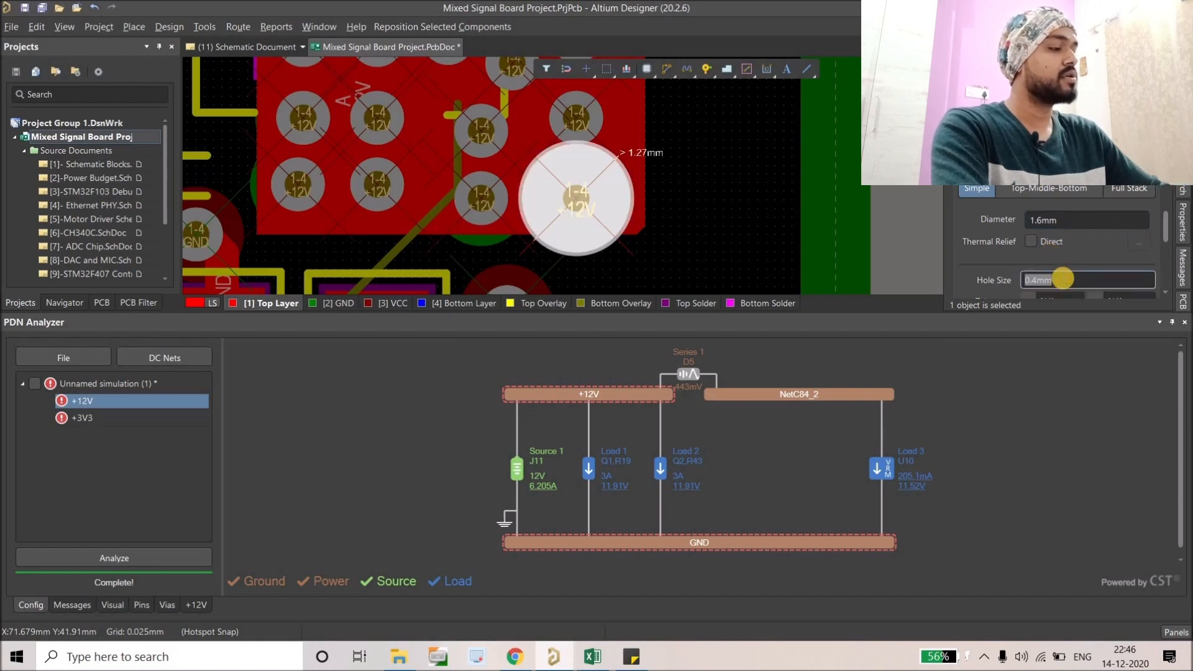
pyautogui.write('0.8mm')
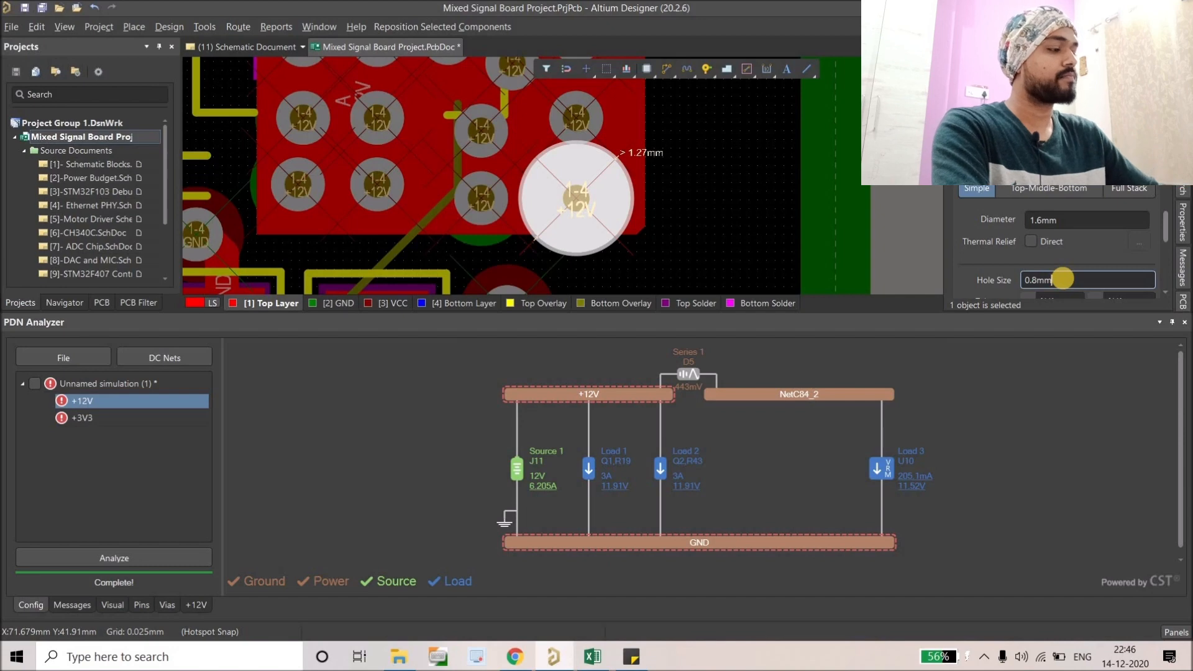
pyautogui.press('Return')
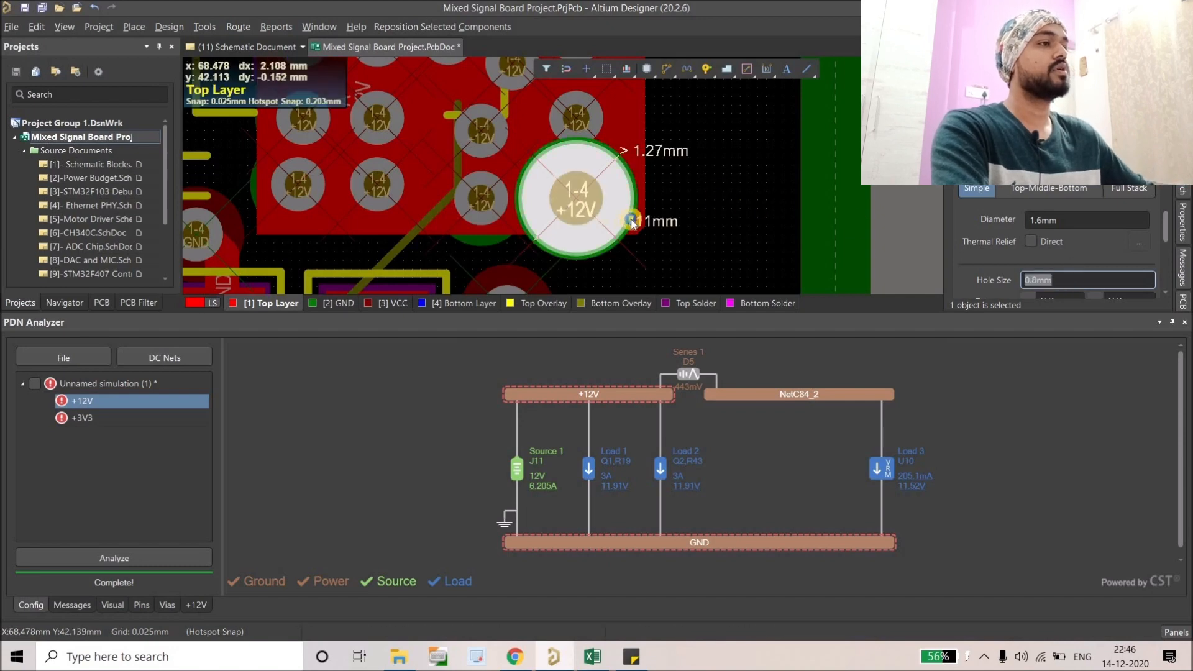
# Move the two small +12V vias above the enlarged via to make room, and shift the enlarged via about 0.5 mm up.
pyautogui.click(630, 221)
pyautogui.moveTo(583, 203); pyautogui.dragTo(545, 244, button='right')
pyautogui.keyDown('ctrl'); pyautogui.scroll(-2, 545, 244); pyautogui.keyUp('ctrl')
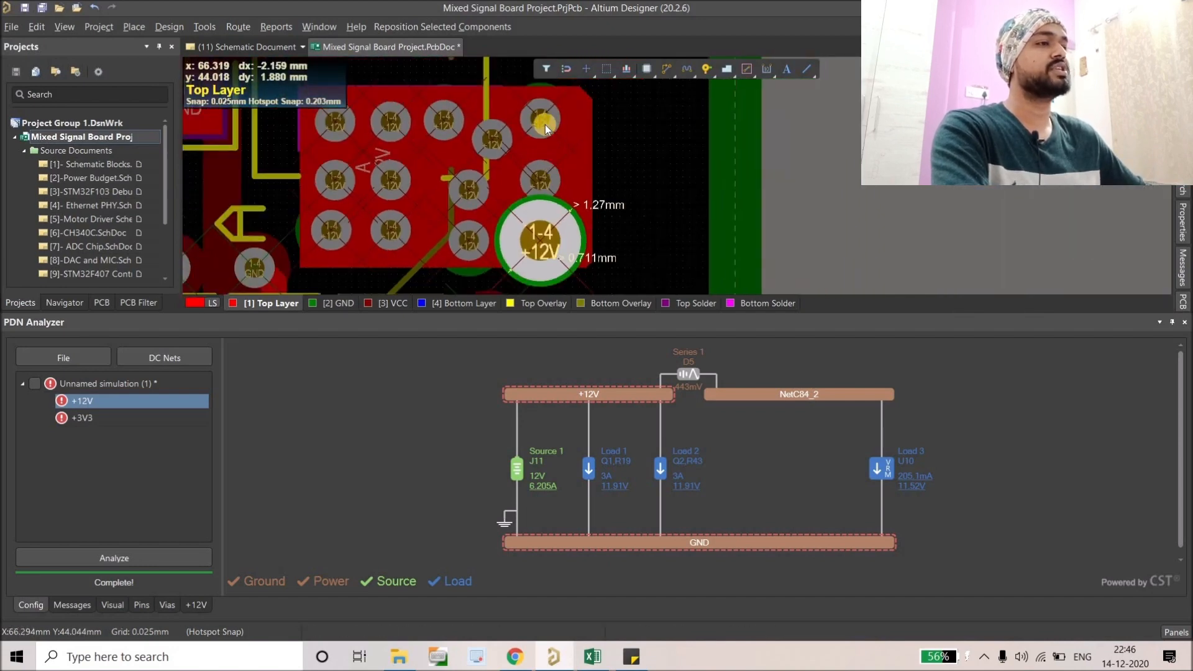
pyautogui.moveTo(533, 117); pyautogui.dragTo(525, 112)
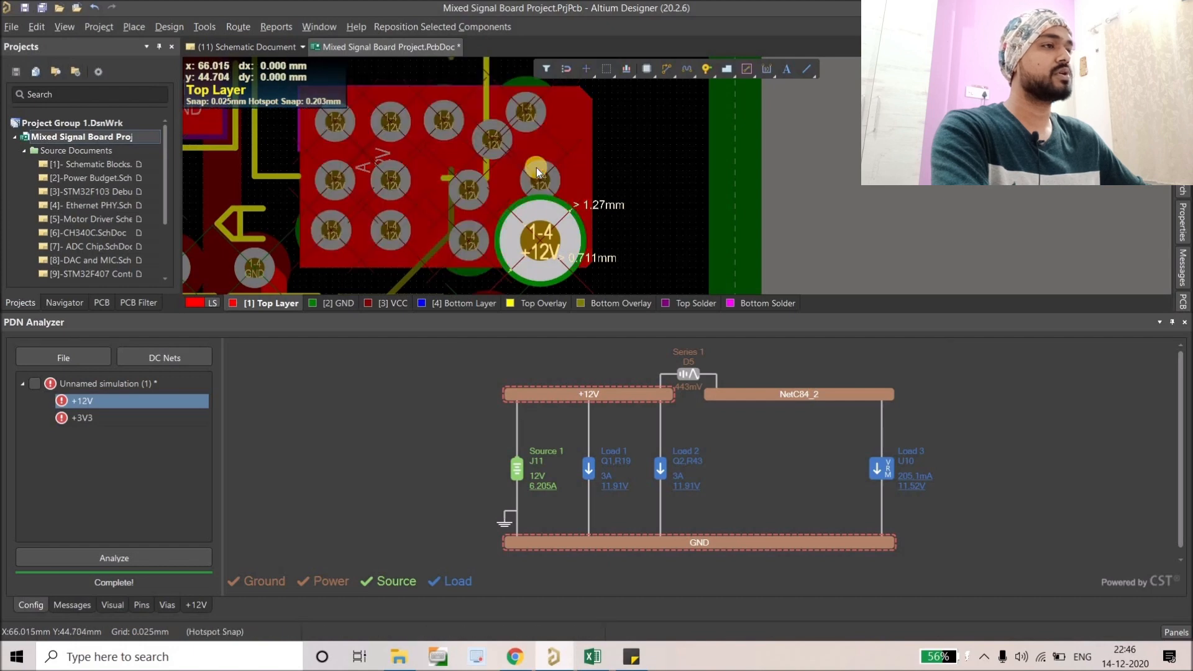
pyautogui.moveTo(538, 173); pyautogui.dragTo(561, 149)
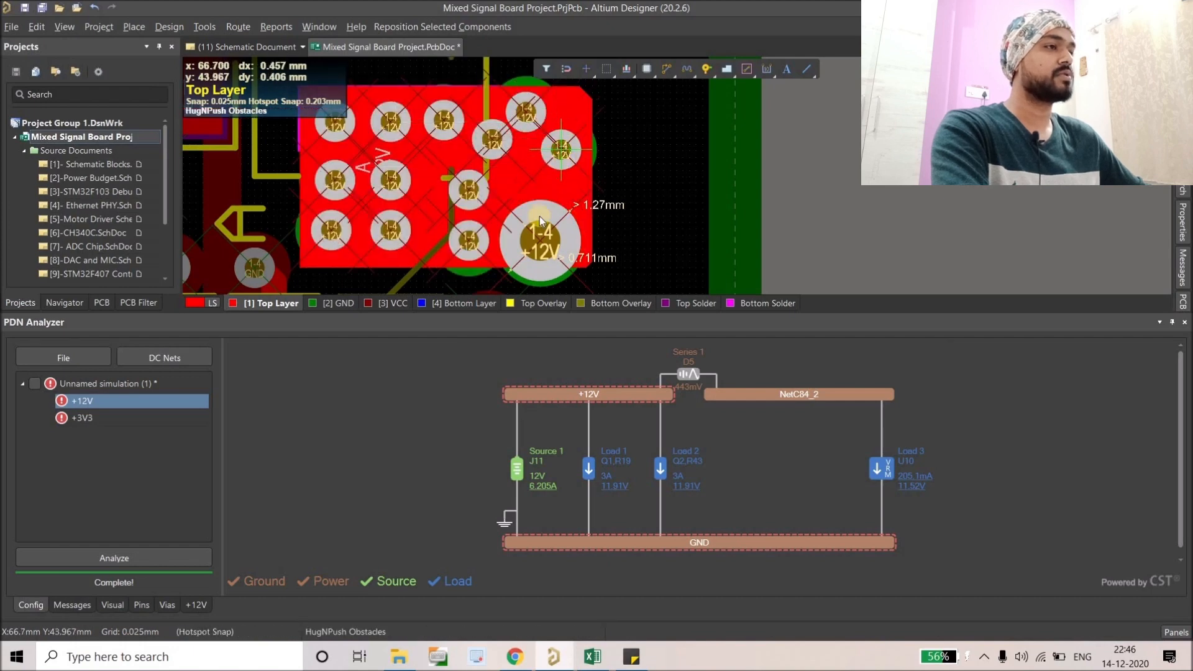
pyautogui.moveTo(540, 218); pyautogui.dragTo(545, 216)
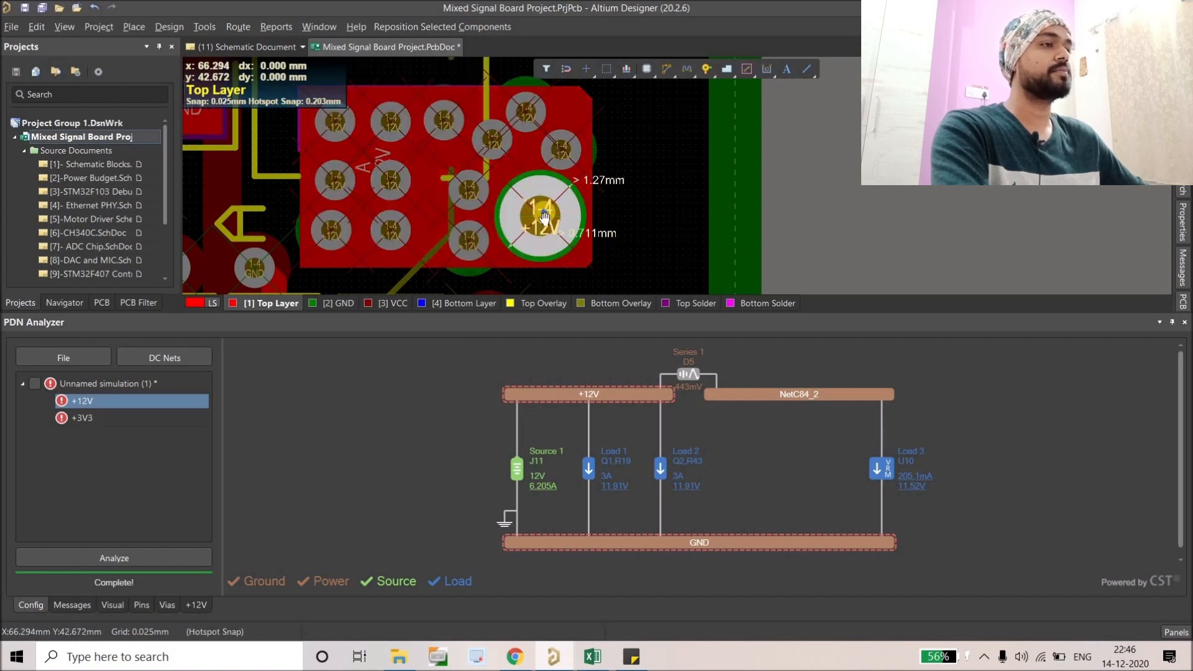
pyautogui.keyDown('ctrl'); pyautogui.scroll(-4, 544, 216); pyautogui.keyUp('ctrl')
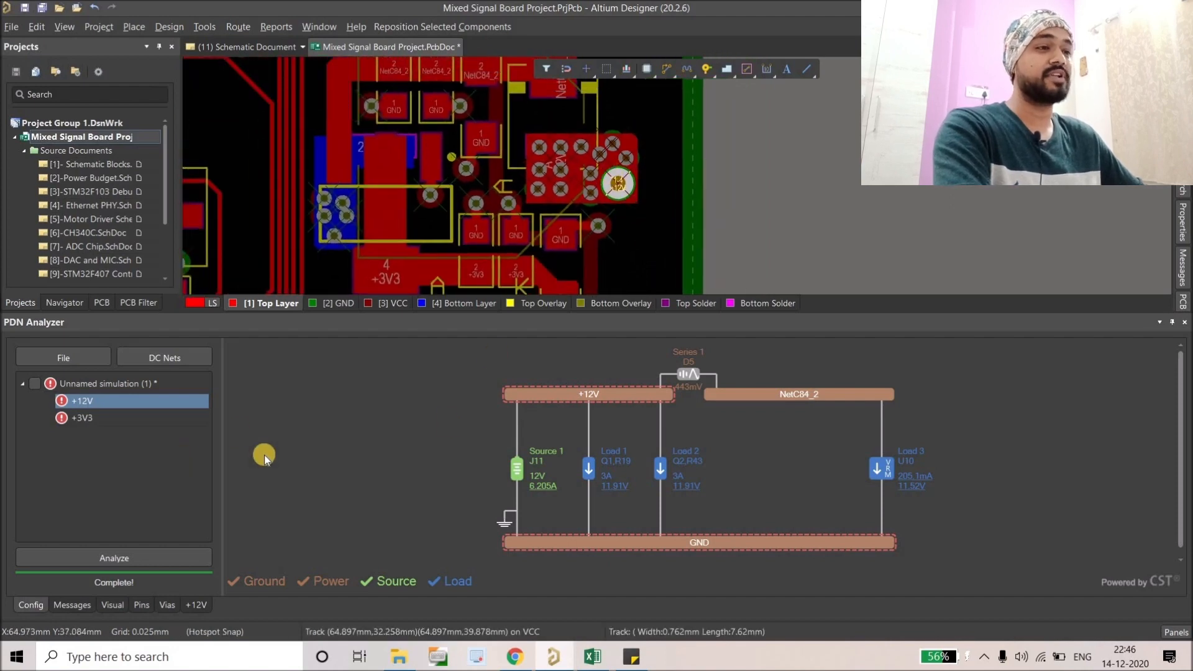
# Re-run the power analysis on the edited board and read the +12V net's via violation details.
pyautogui.click(65, 561)
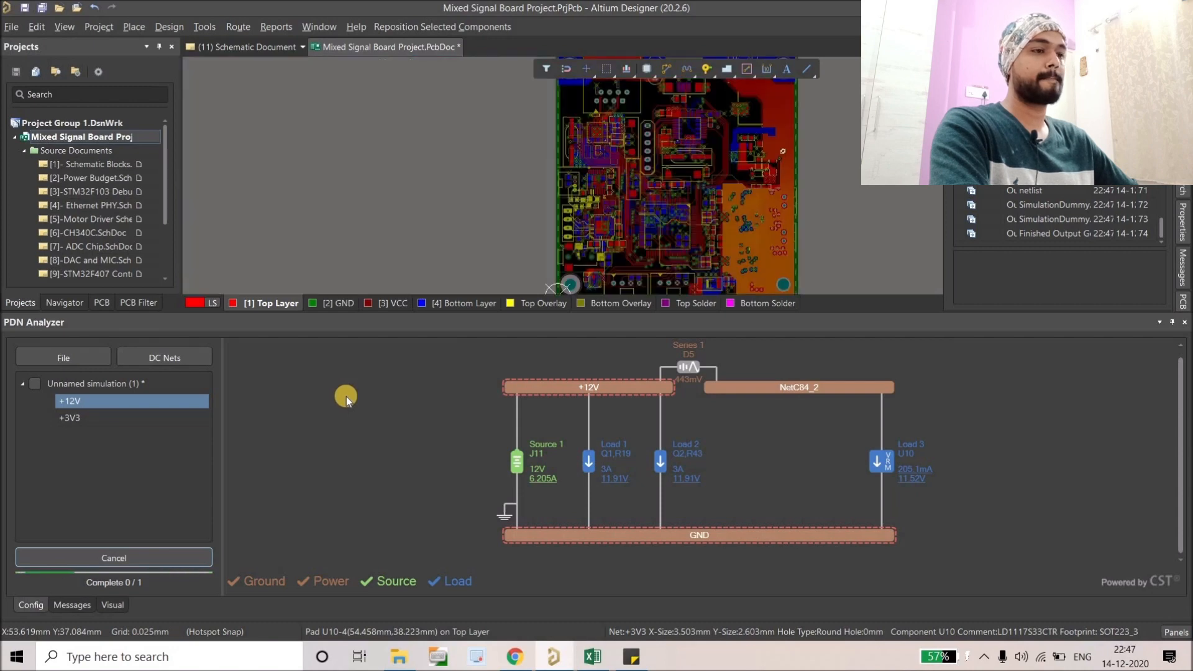
pyautogui.click(33, 604)
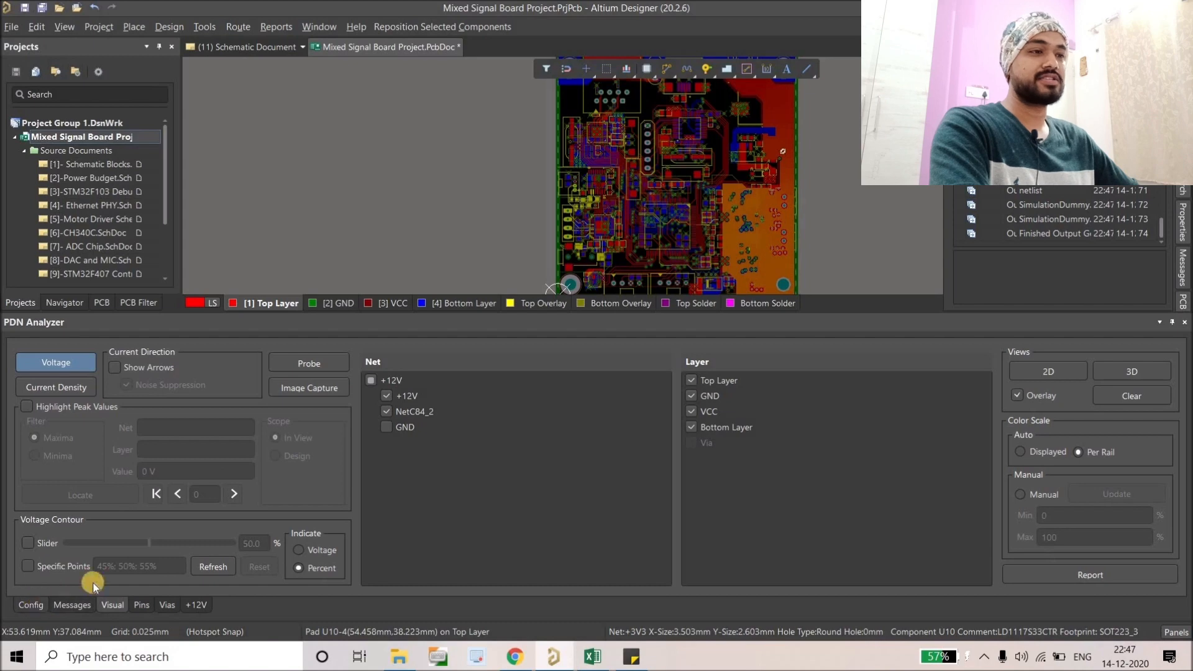
pyautogui.click(373, 446)
pyautogui.rightClick(372, 446)
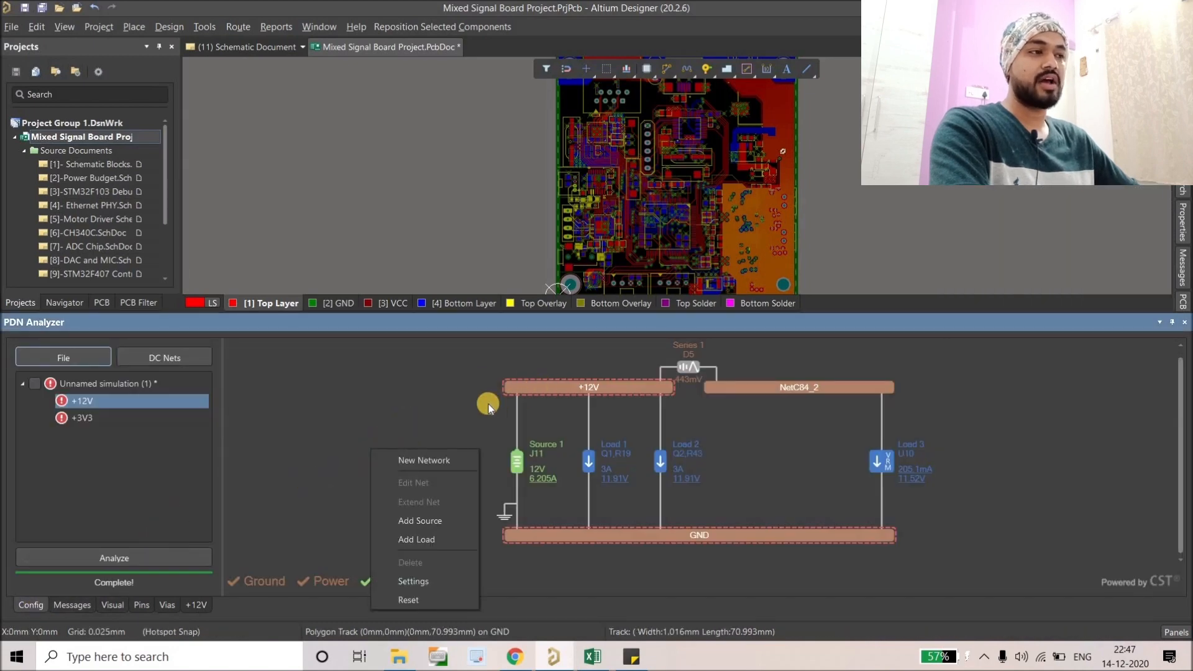
pyautogui.click(538, 390)
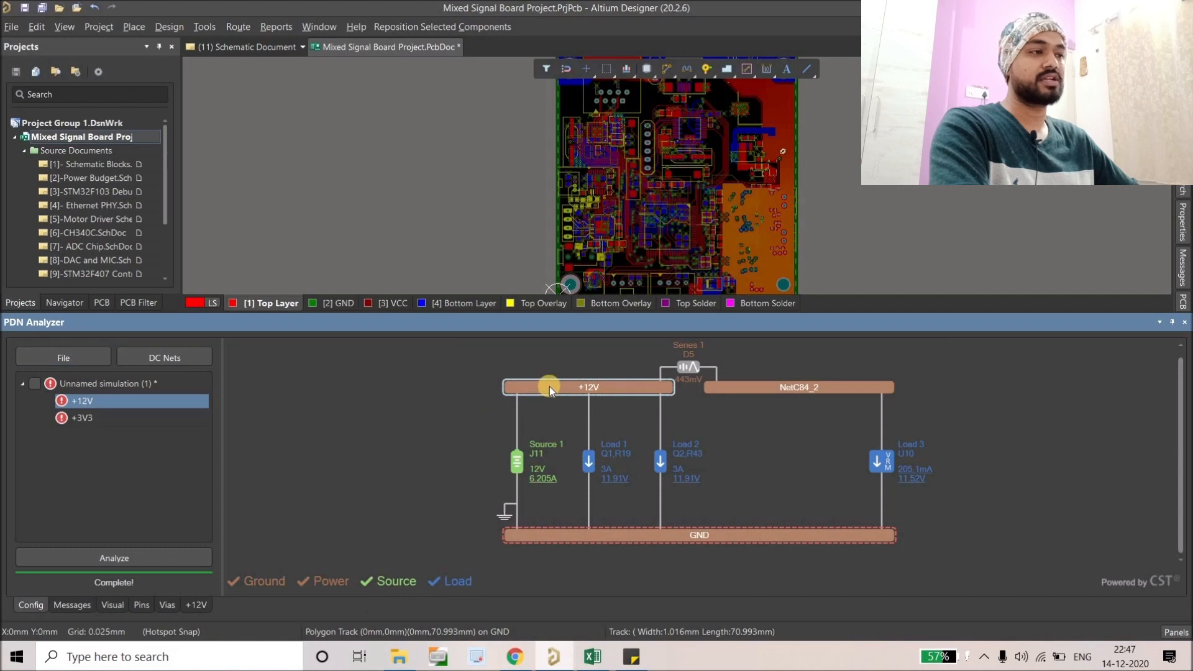
pyautogui.moveTo(550, 386)
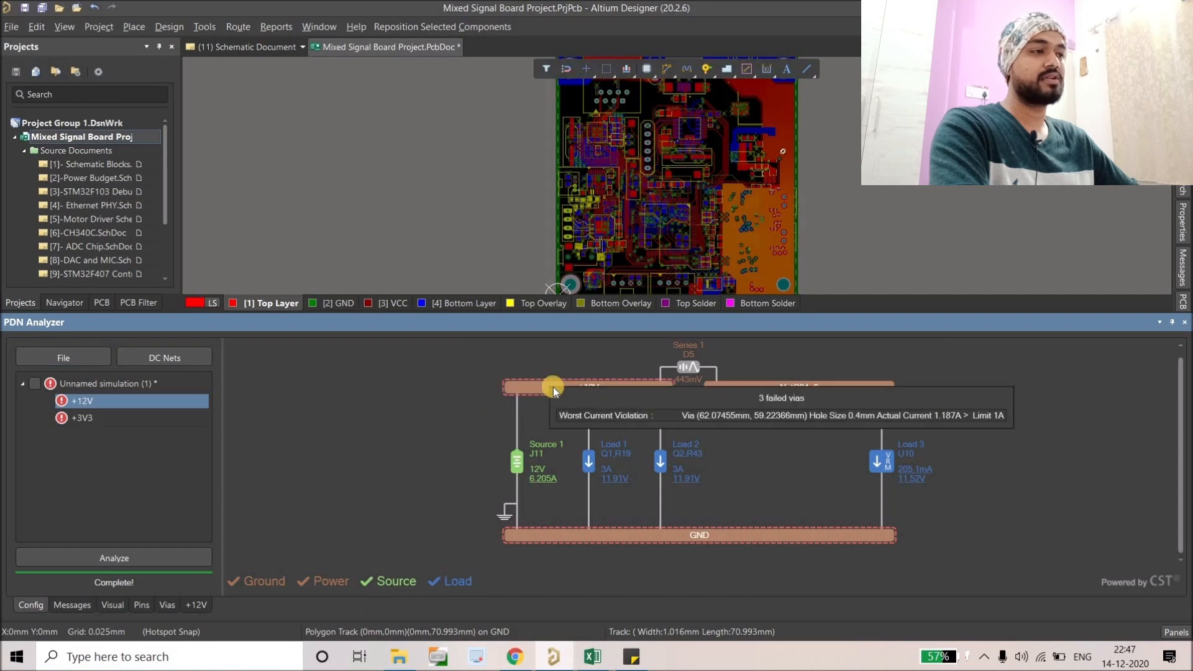
# Locate the +12V via at about 62.07 mm, 59.22 mm, enlarge its diameter and set its hole size to 0.8 mm.
pyautogui.click(726, 415)
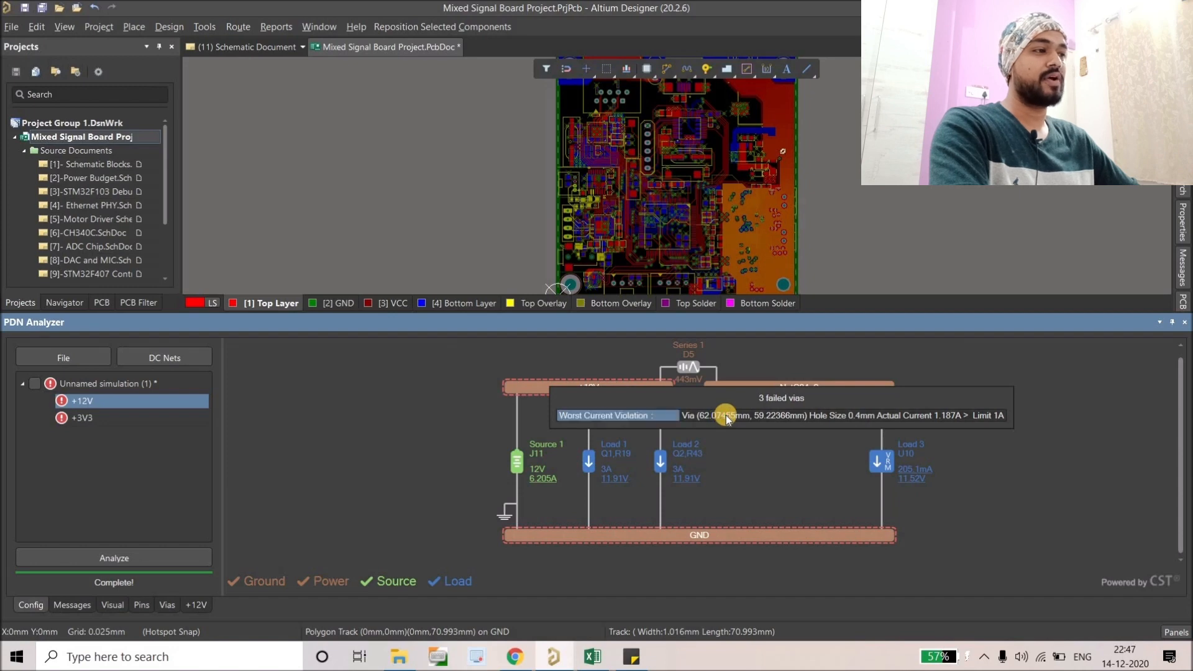
pyautogui.click(727, 416)
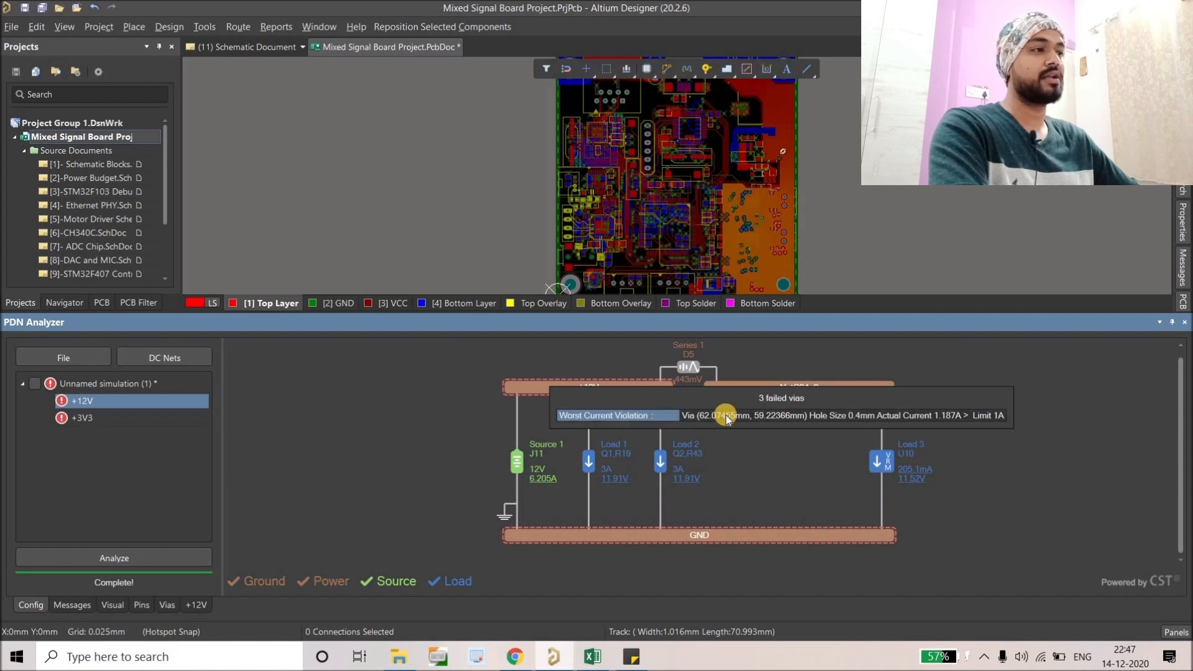
pyautogui.keyDown('ctrl'); pyautogui.scroll(-4, 652, 206); pyautogui.keyUp('ctrl')
pyautogui.moveTo(651, 206); pyautogui.dragTo(612, 184, button='right')
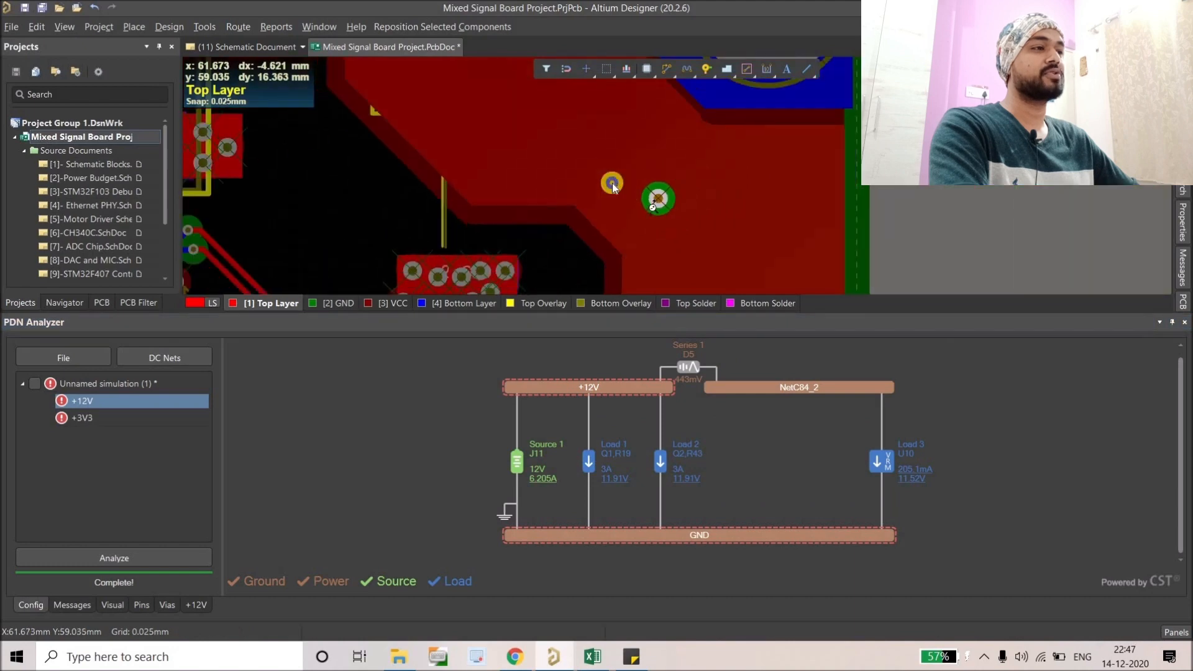
pyautogui.click(623, 177)
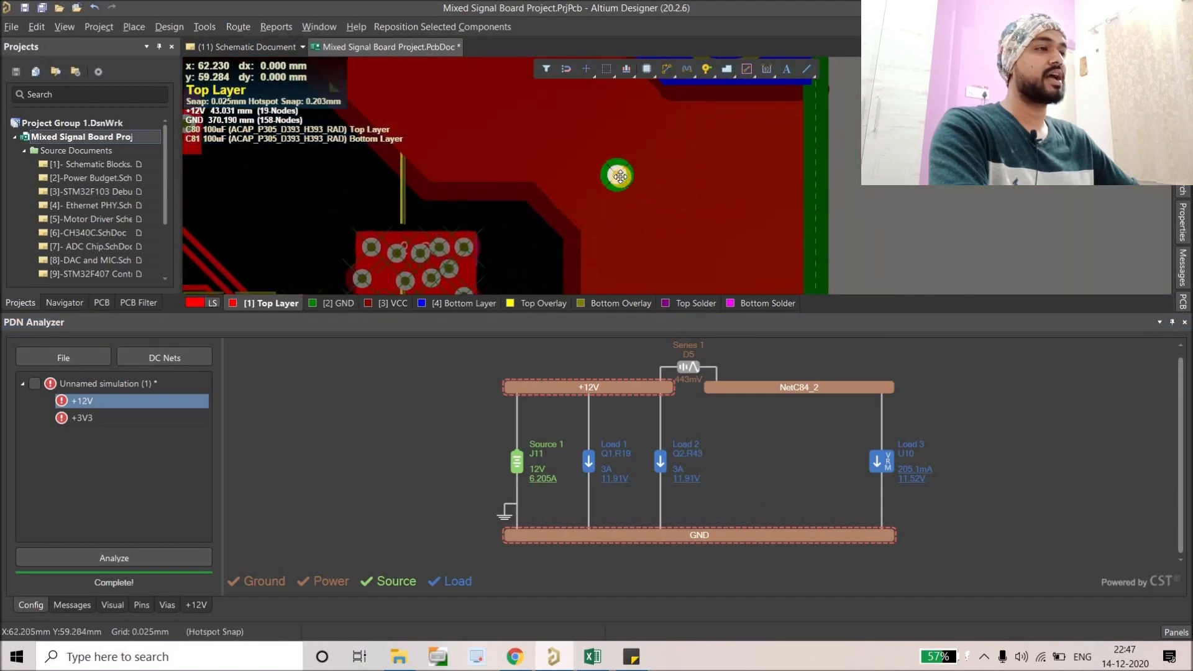
pyautogui.click(1092, 224)
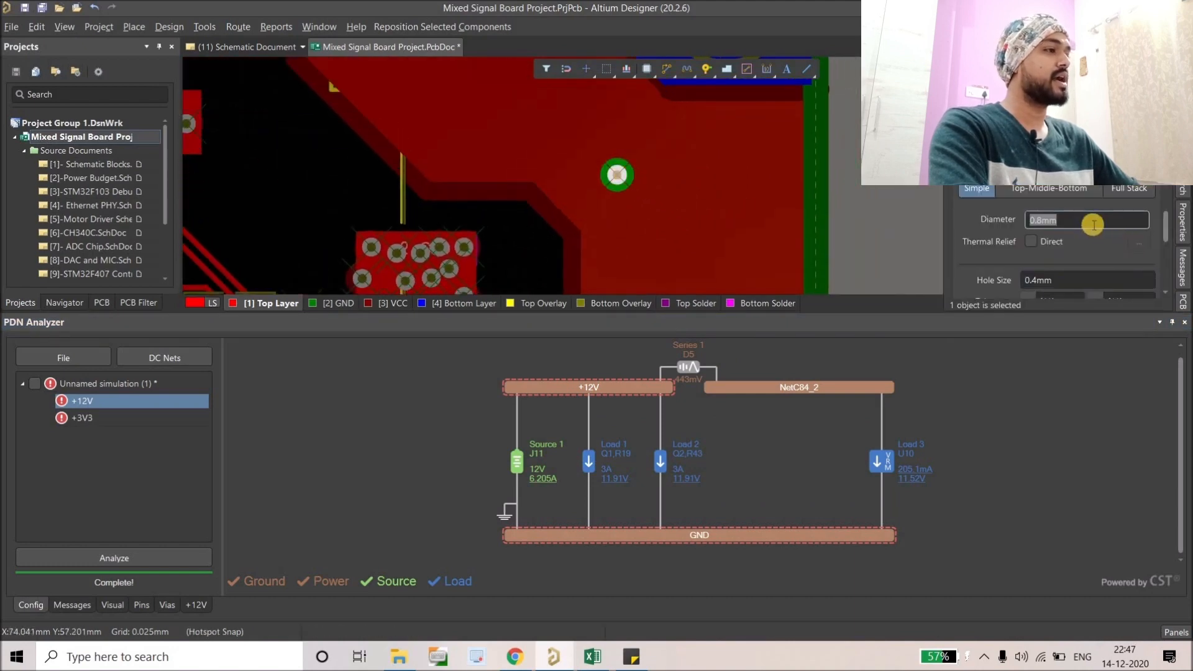
pyautogui.scroll(-1, 1093, 221)
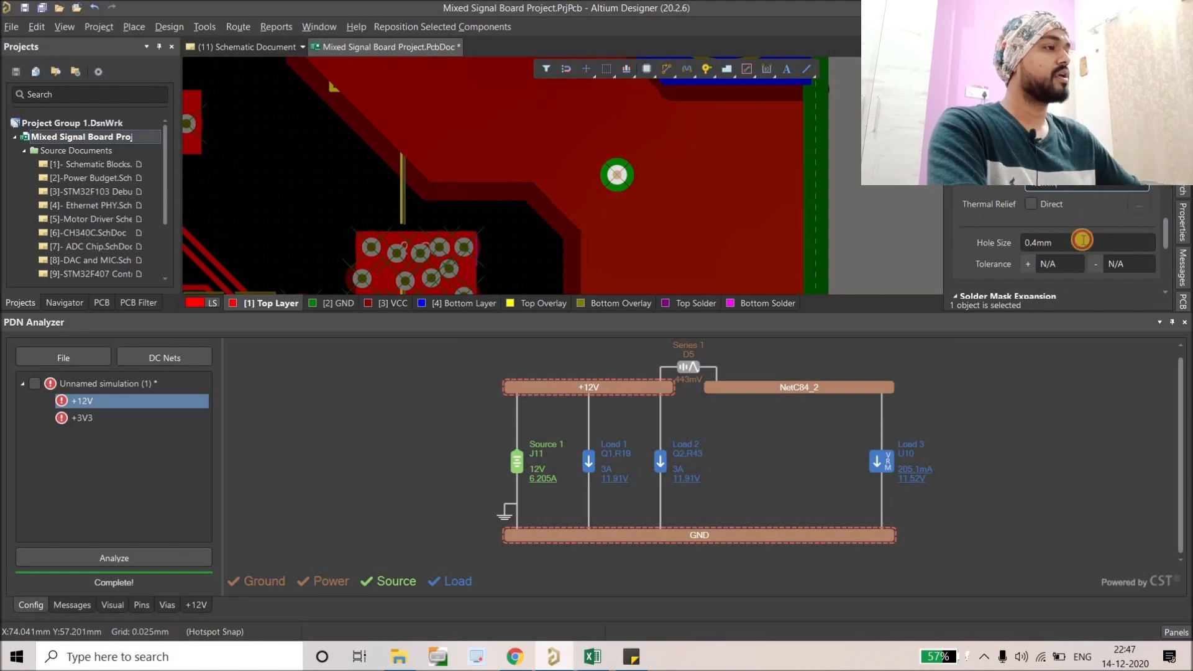
pyautogui.click(1082, 241)
pyautogui.write('0.8')
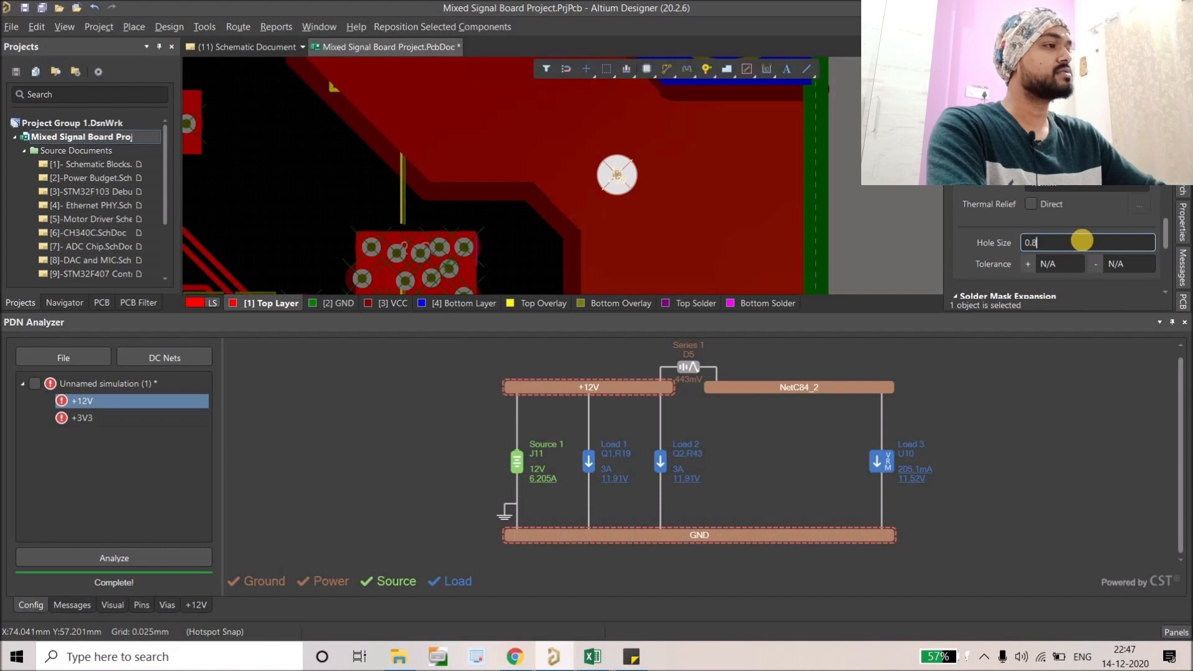
pyautogui.press('Return')
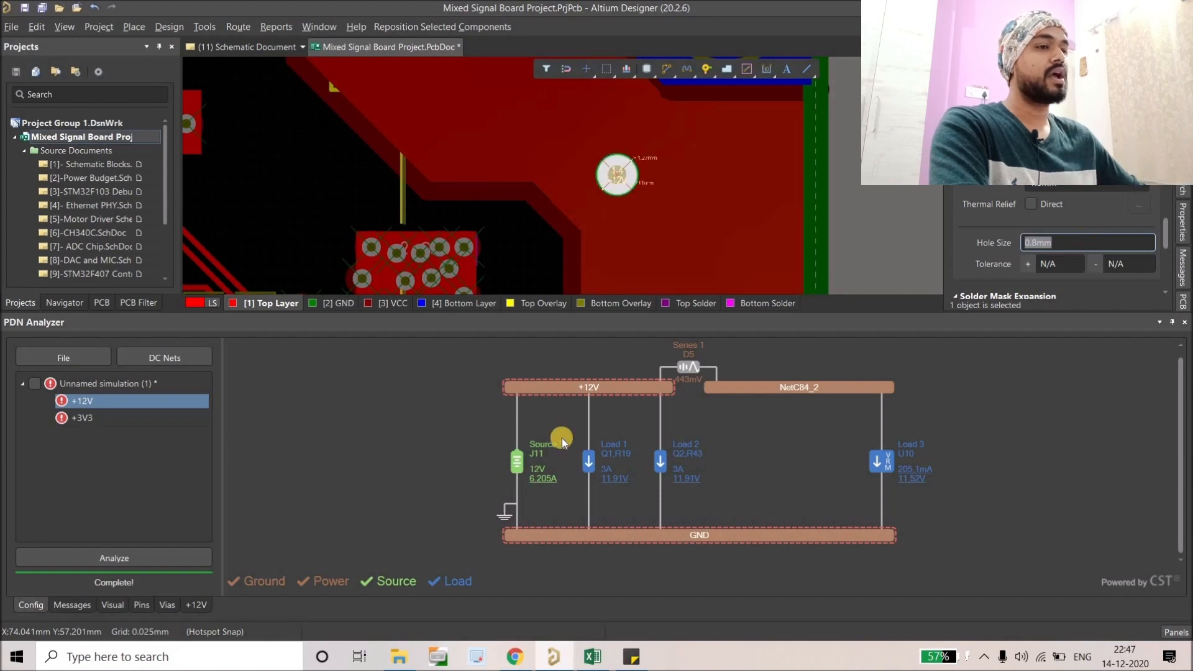
# Analyze the network again with the second enlarged via and jump to the worst current violation listed for +12V.
pyautogui.click(135, 558)
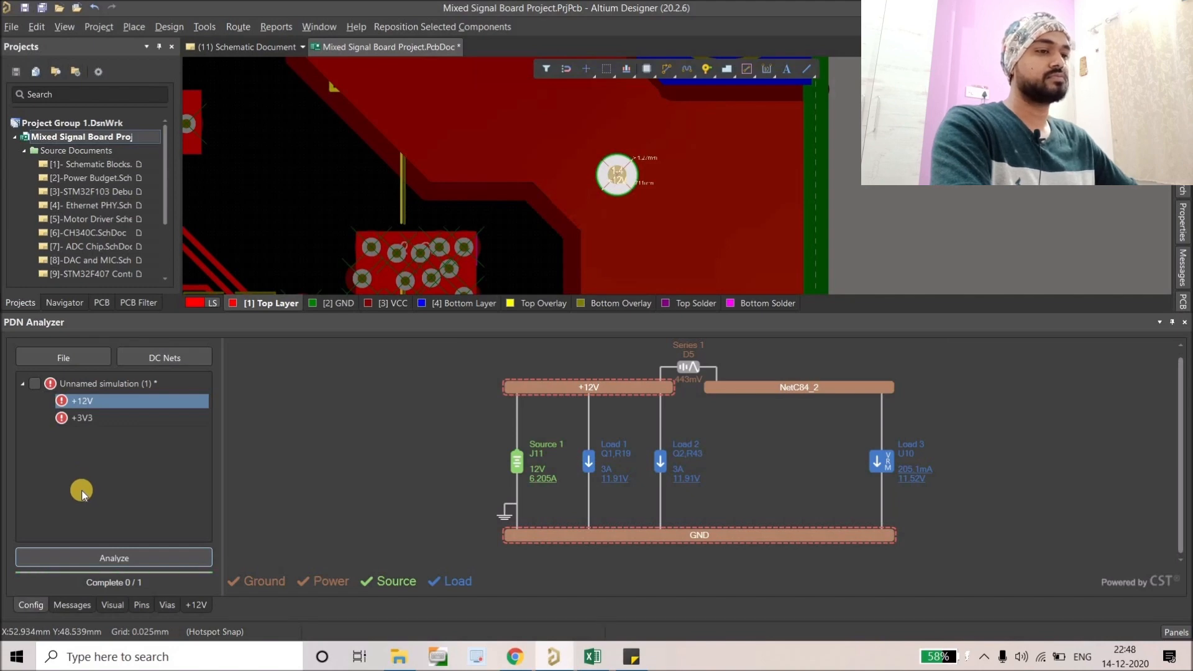
pyautogui.click(70, 607)
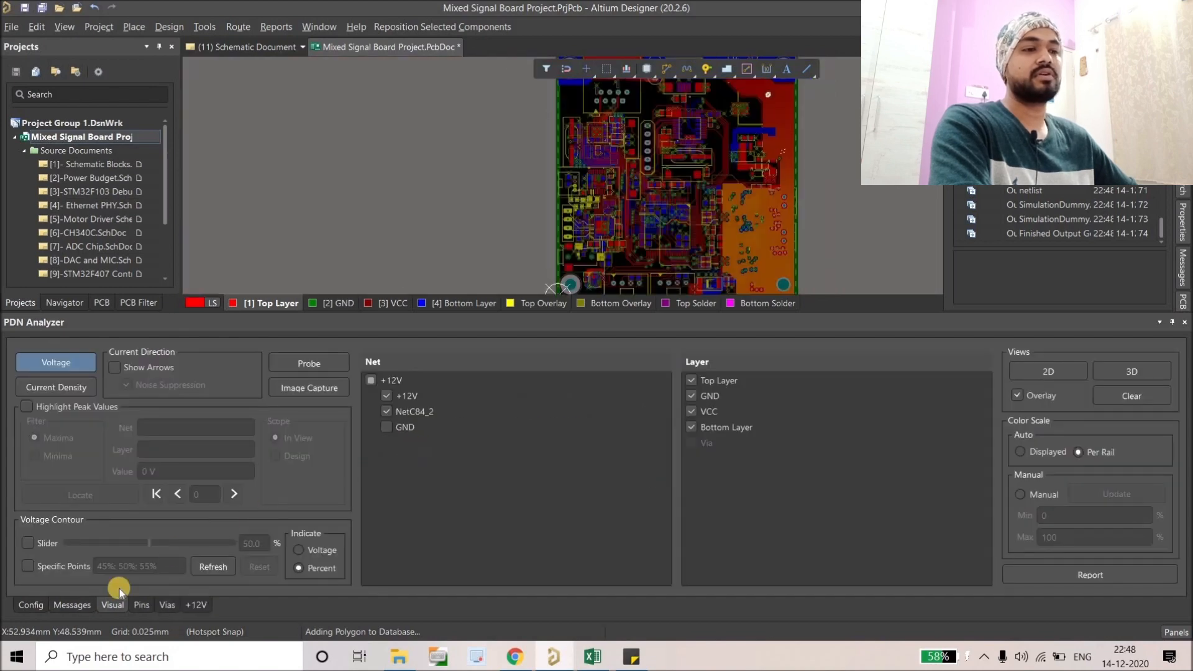
pyautogui.click(38, 607)
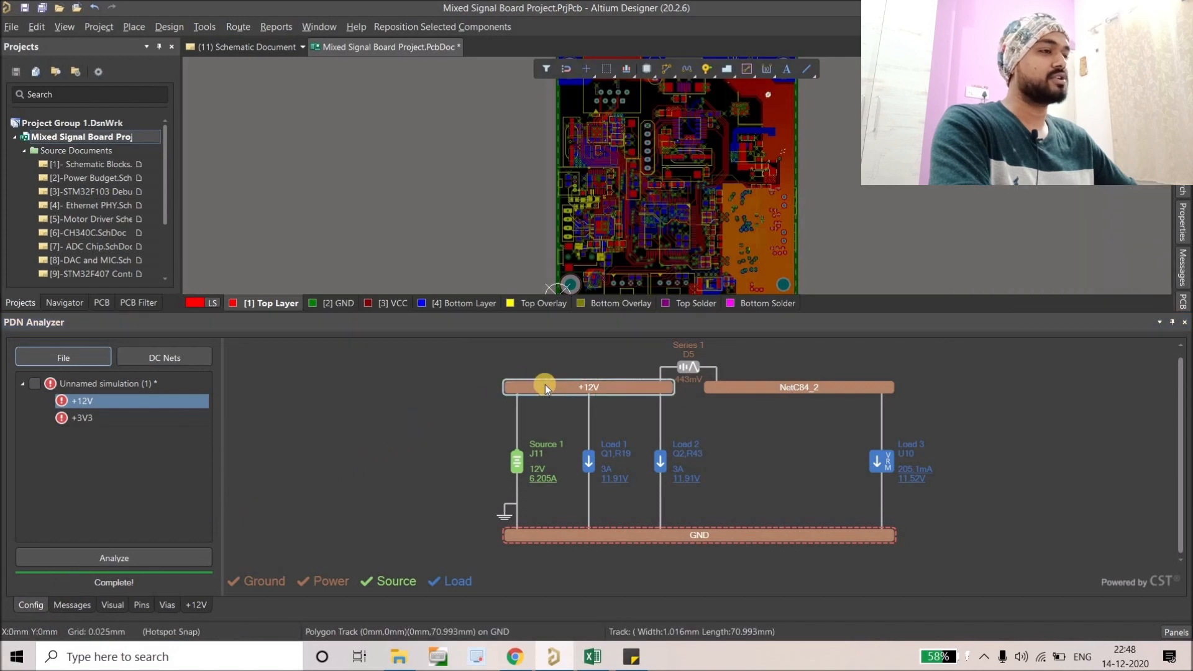
pyautogui.moveTo(577, 390)
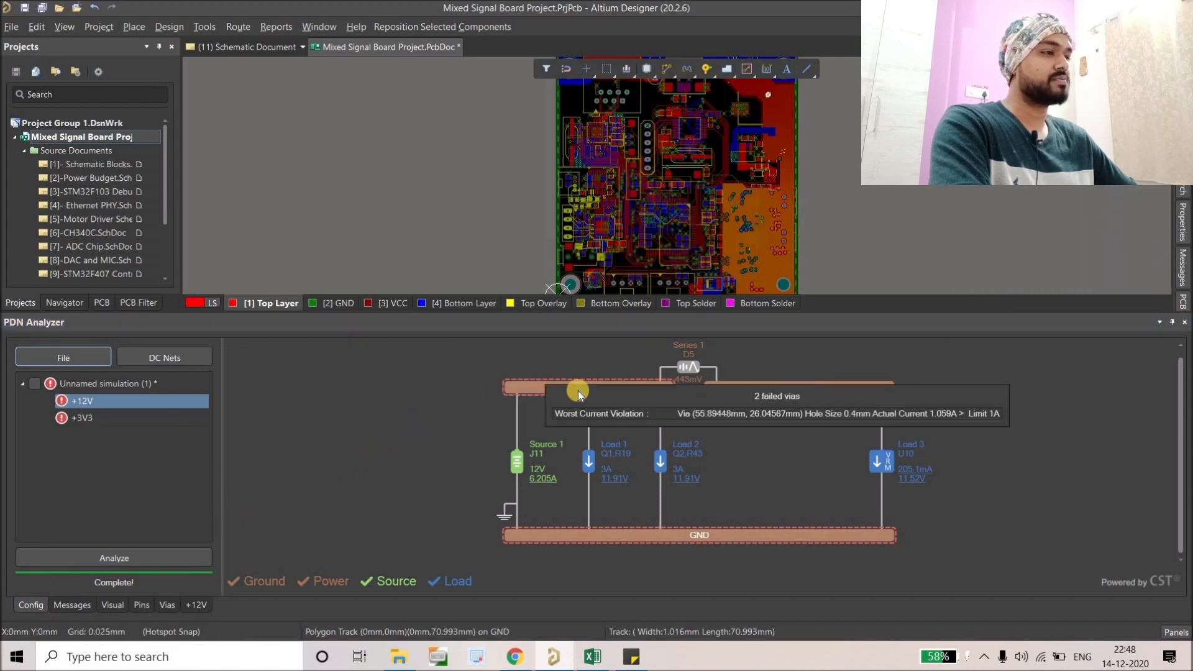
pyautogui.click(706, 414)
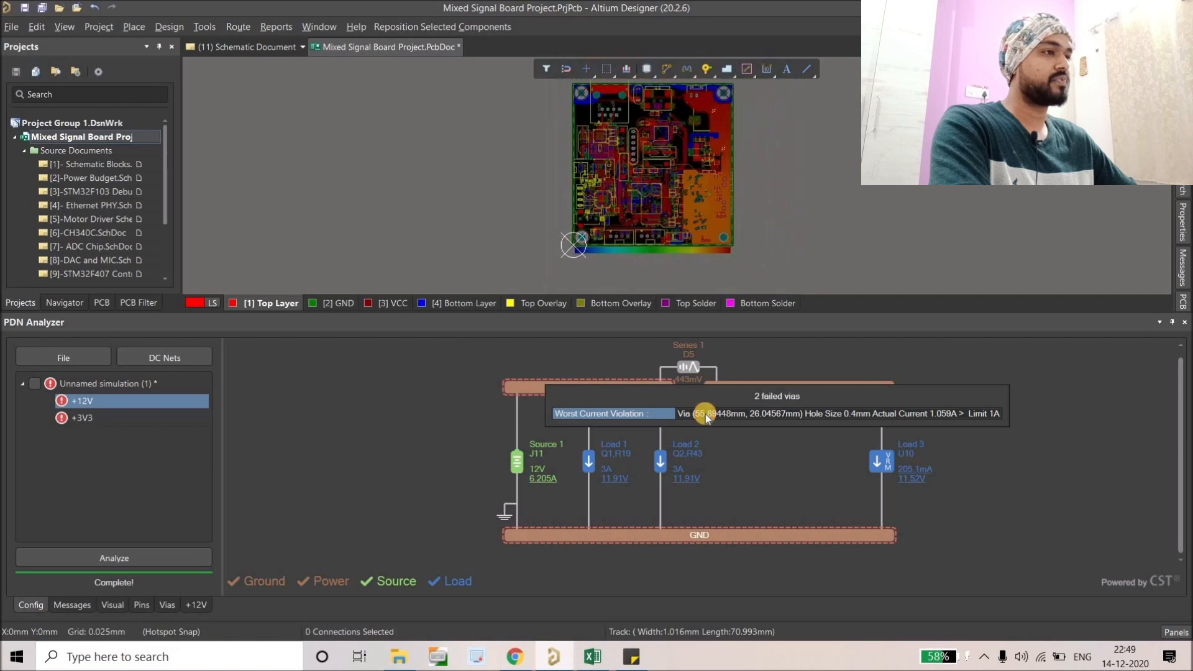
# Locate the +12V via at about 55.88 mm, 26.05 mm and set its hole size to 0.8 mm.
pyautogui.keyDown('ctrl'); pyautogui.scroll(-5, 606, 177); pyautogui.keyUp('ctrl')
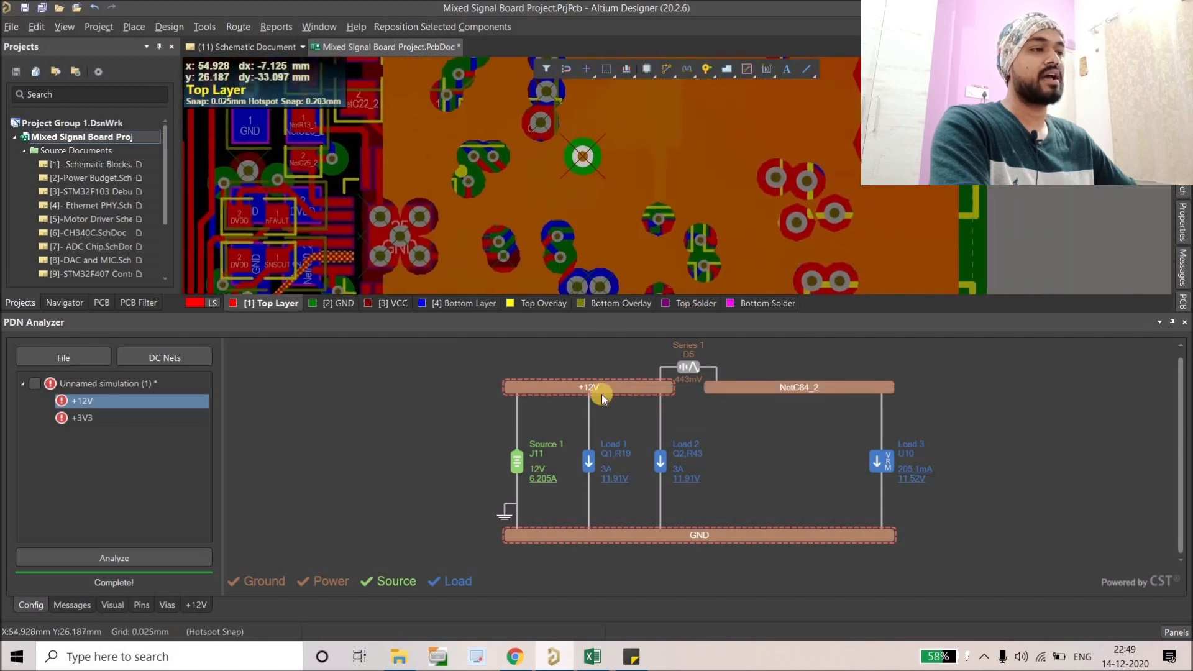
pyautogui.moveTo(583, 156); pyautogui.dragTo(559, 195, button='right')
pyautogui.keyDown('ctrl'); pyautogui.scroll(2, 559, 195); pyautogui.keyUp('ctrl')
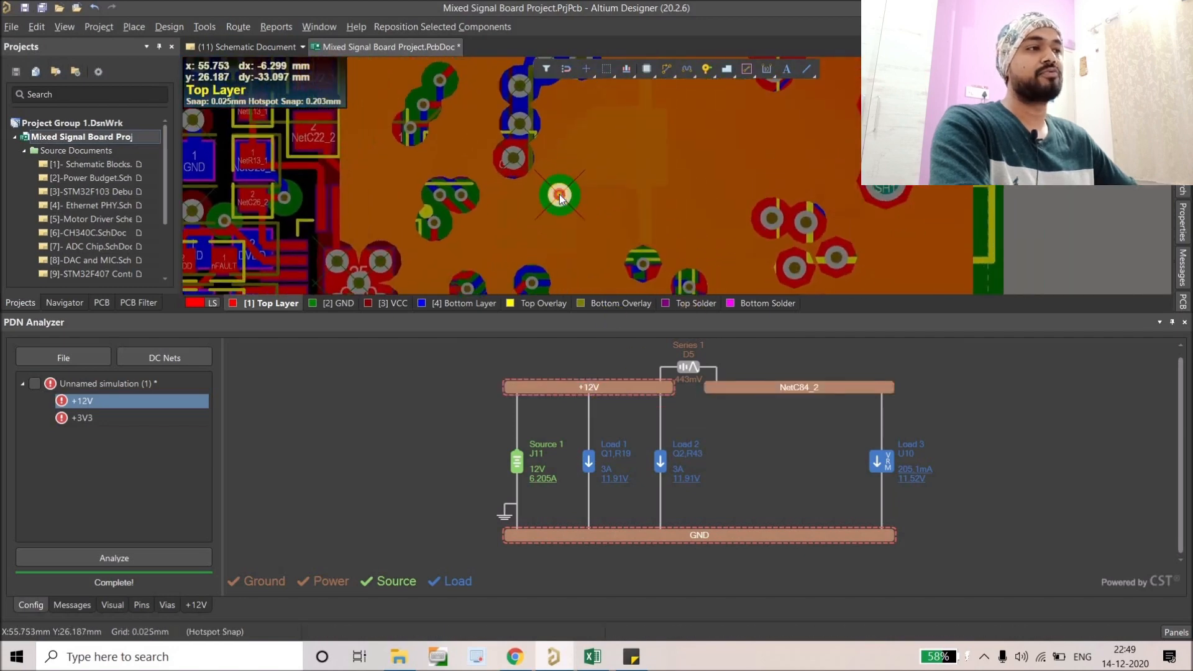
pyautogui.doubleClick(638, 207)
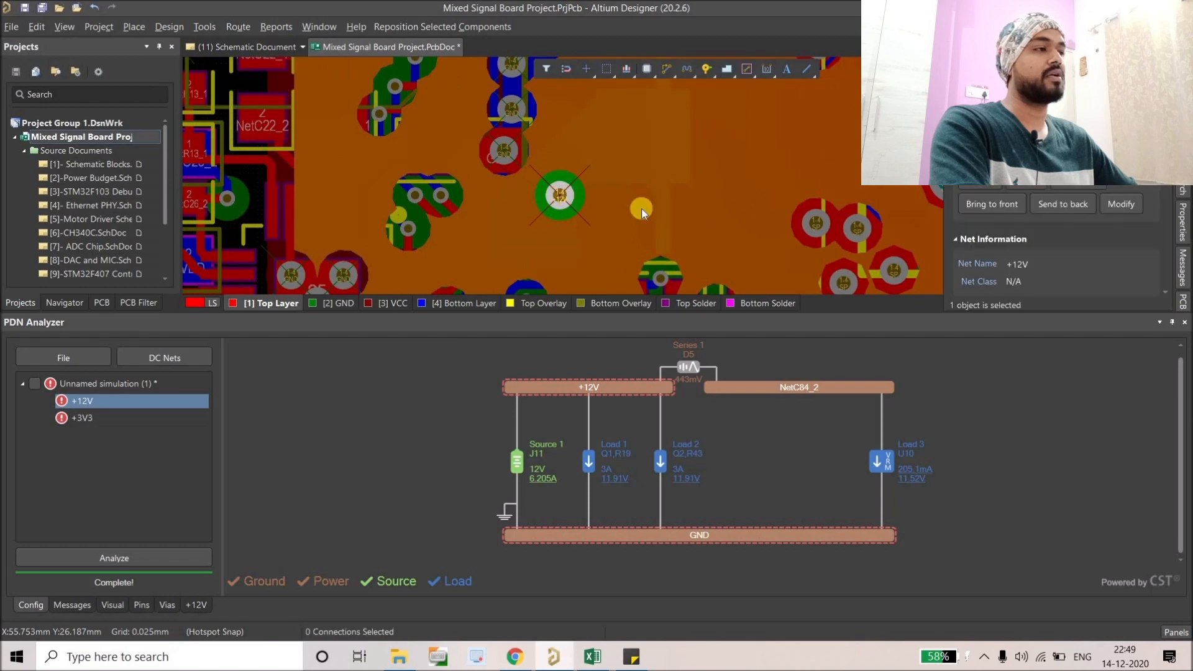
pyautogui.scroll(-3, 1096, 235)
pyautogui.scroll(-3, 1073, 214)
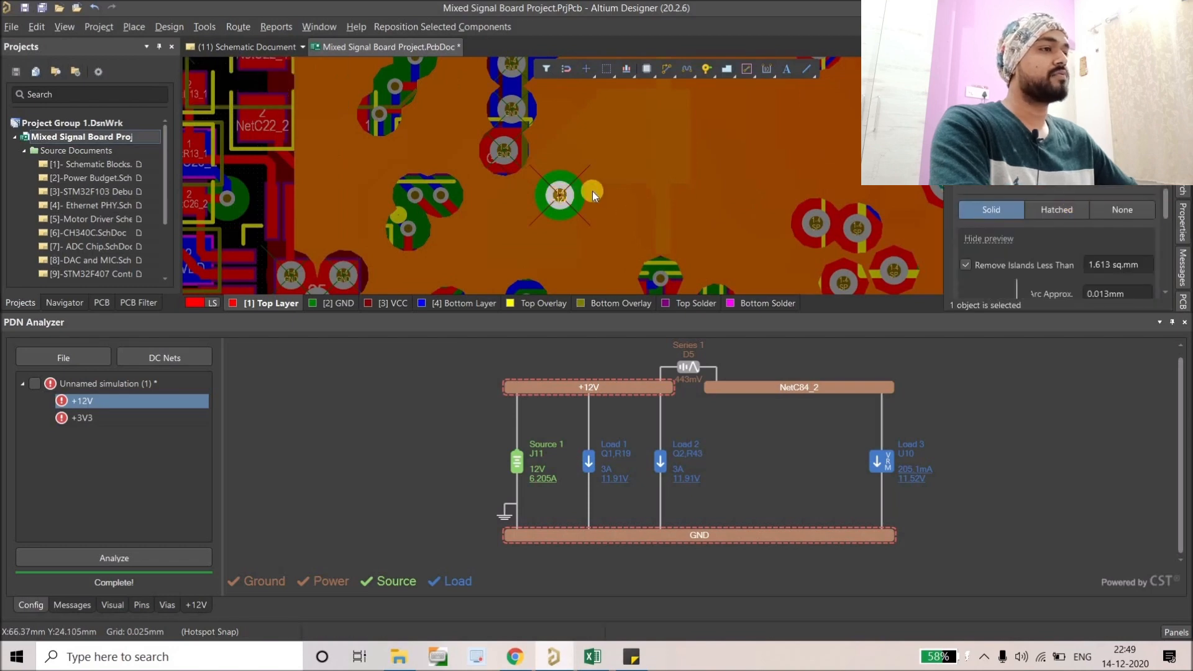
pyautogui.click(561, 195)
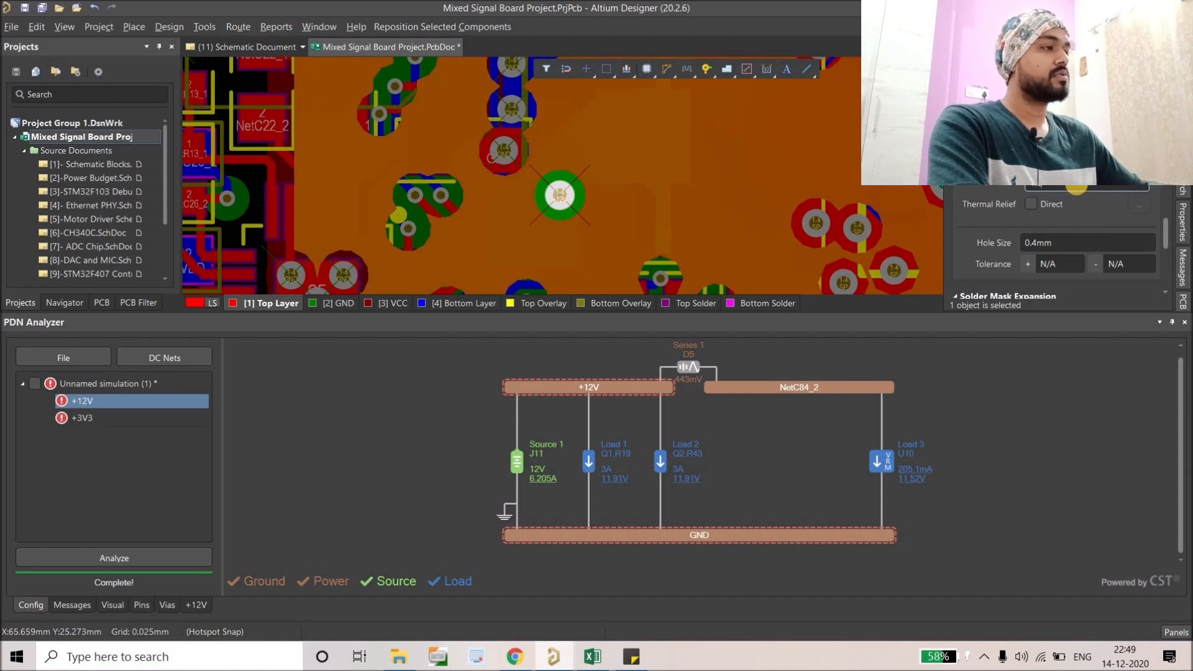
pyautogui.click(1067, 242)
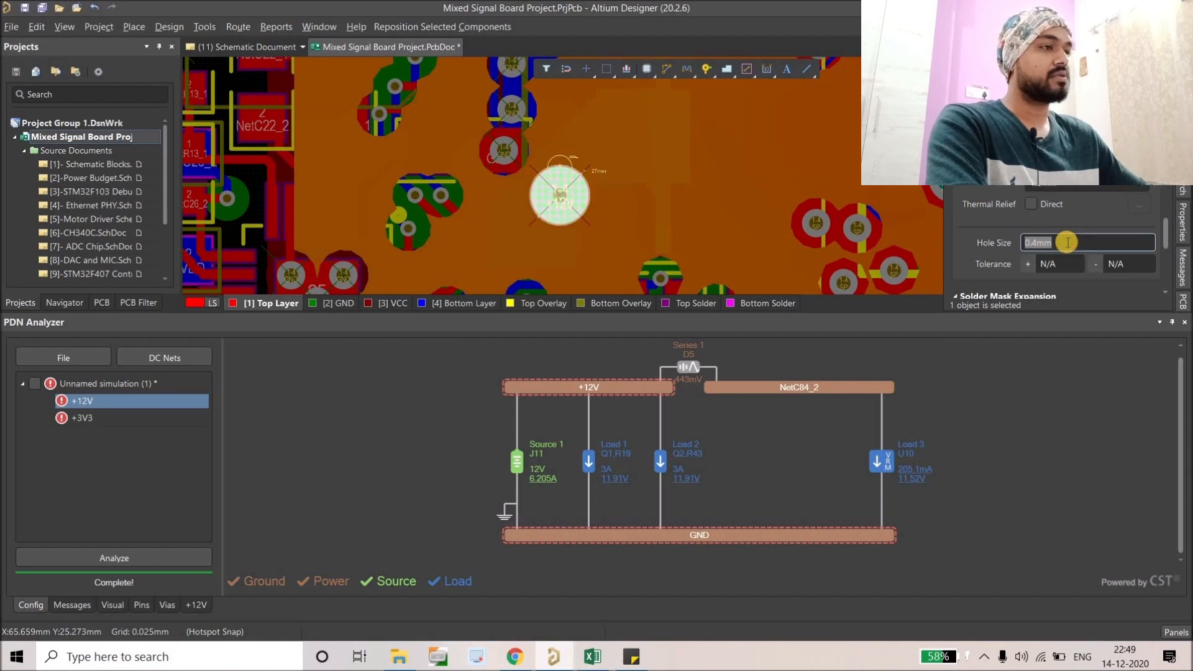
pyautogui.write('0.8mm')
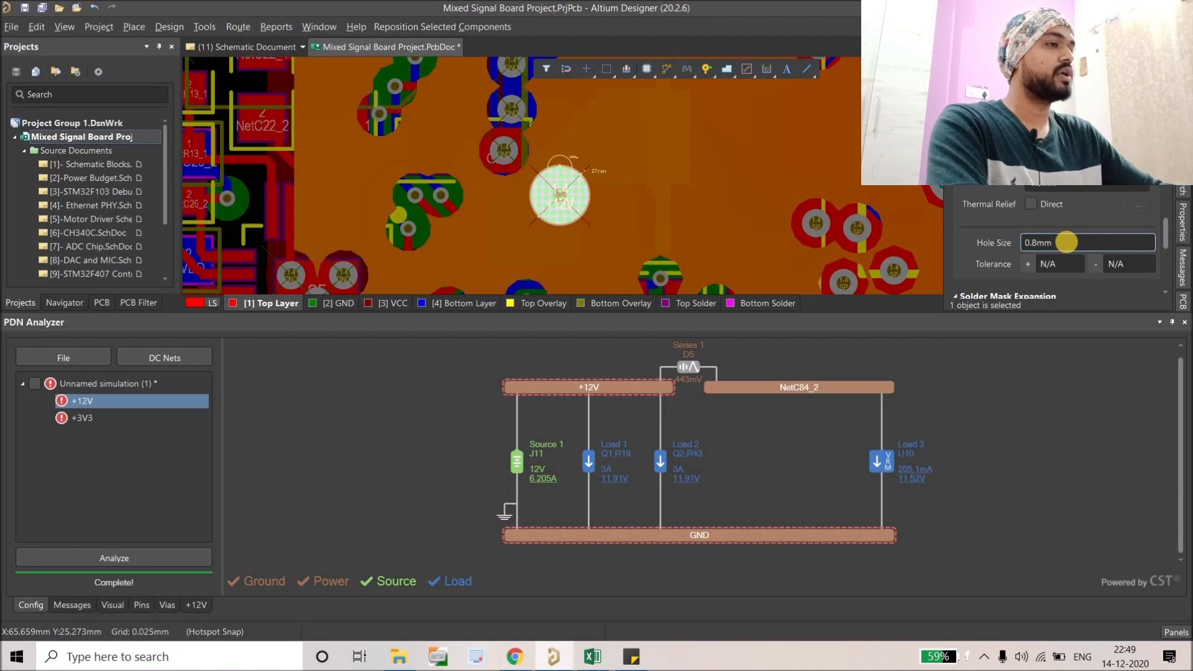
pyautogui.press('Return')
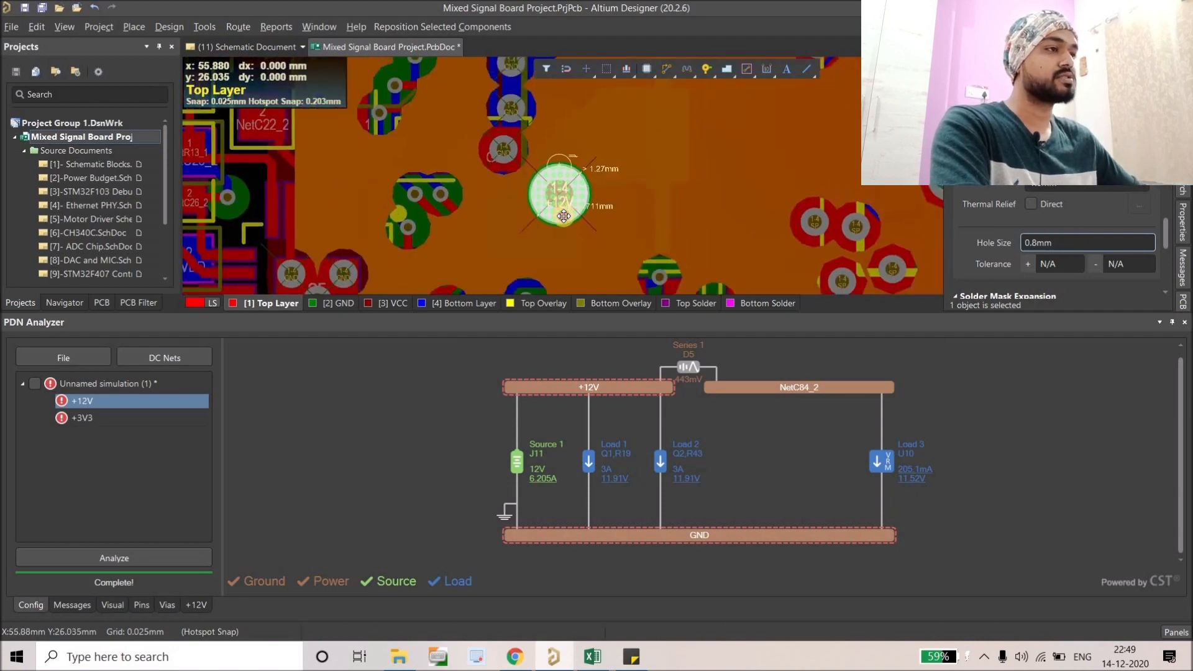
# Clear the voltage overlay from the board view.
pyautogui.press('Delete')
pyautogui.keyDown('ctrl'); pyautogui.scroll(-4, 551, 176); pyautogui.keyUp('ctrl')
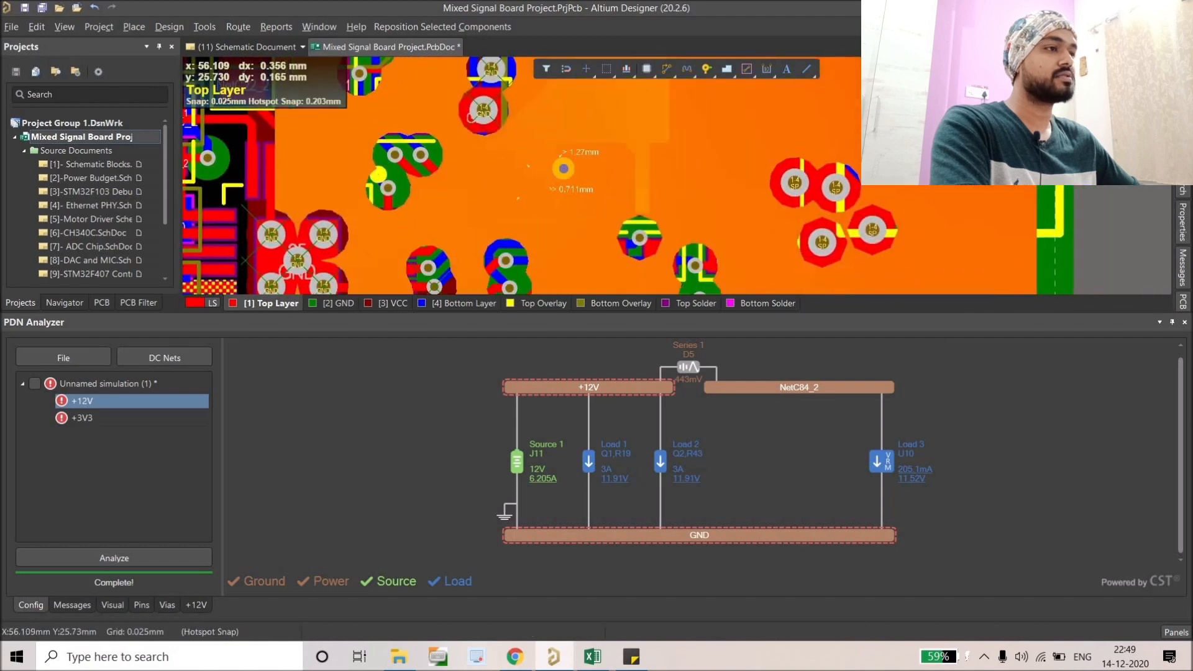
pyautogui.keyDown('ctrl'); pyautogui.scroll(-2, 688, 177); pyautogui.keyUp('ctrl')
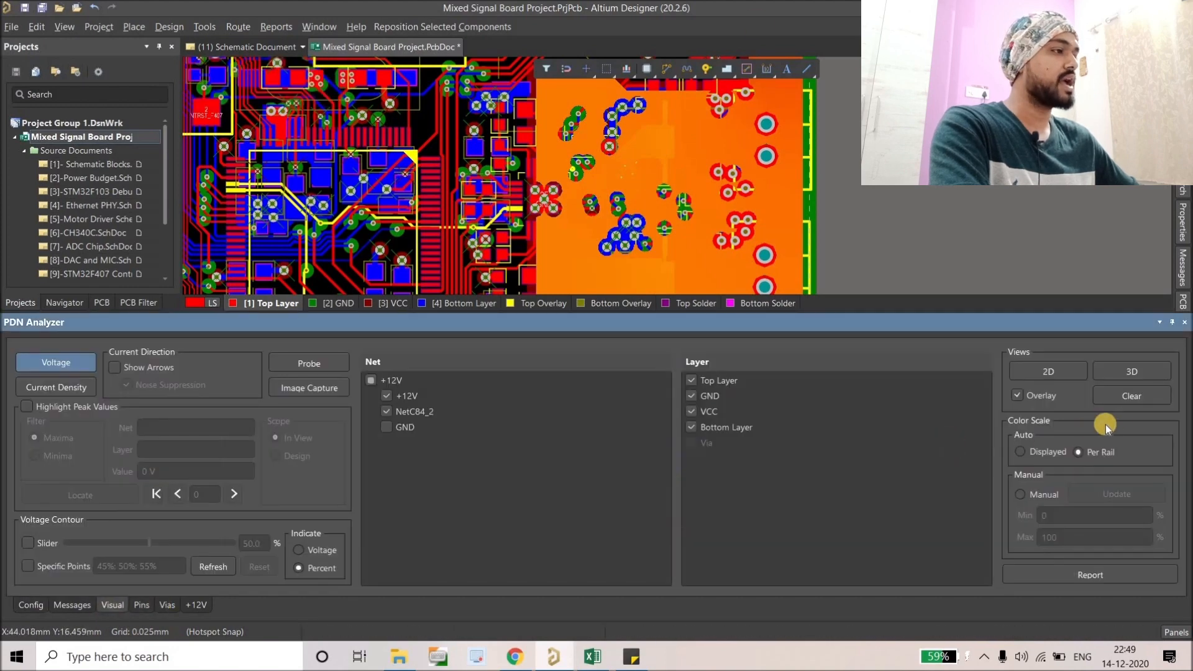
pyautogui.click(1130, 395)
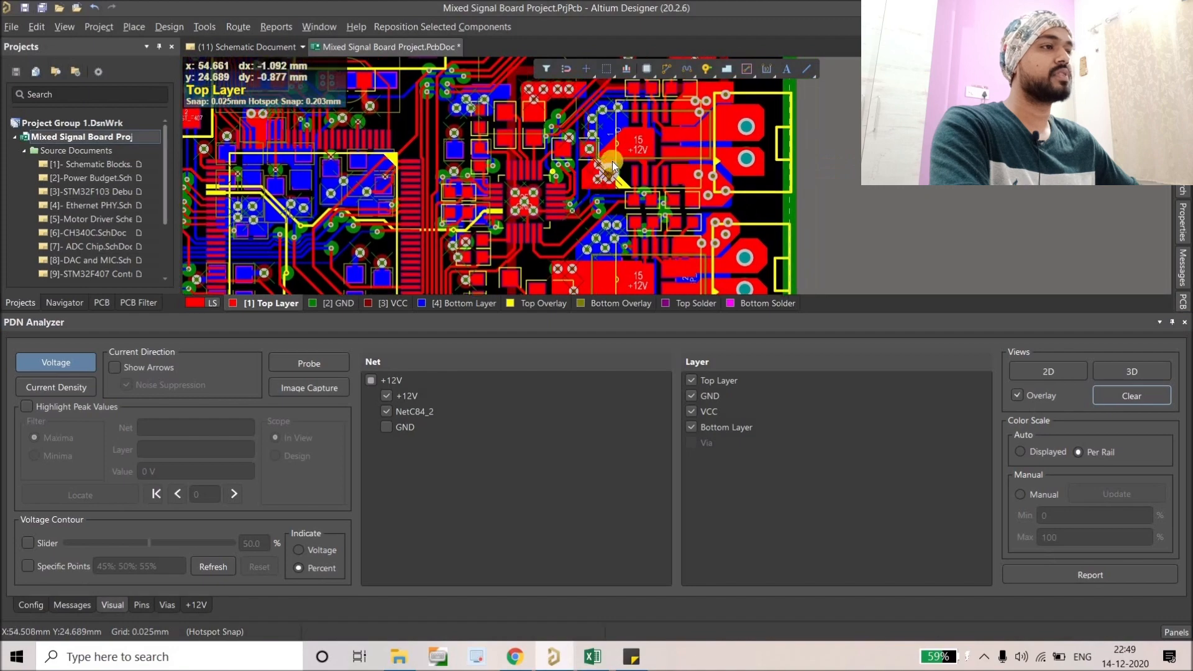
# Reposition the +12V vias crowding the newly enlarged via and repour all polygons.
pyautogui.keyDown('ctrl'); pyautogui.scroll(6, 593, 180); pyautogui.keyUp('ctrl')
pyautogui.moveTo(615, 180); pyautogui.dragTo(690, 204)
pyautogui.moveTo(689, 204); pyautogui.dragTo(667, 223, button='right')
pyautogui.keyDown('ctrl'); pyautogui.scroll(-2, 670, 221); pyautogui.keyUp('ctrl')
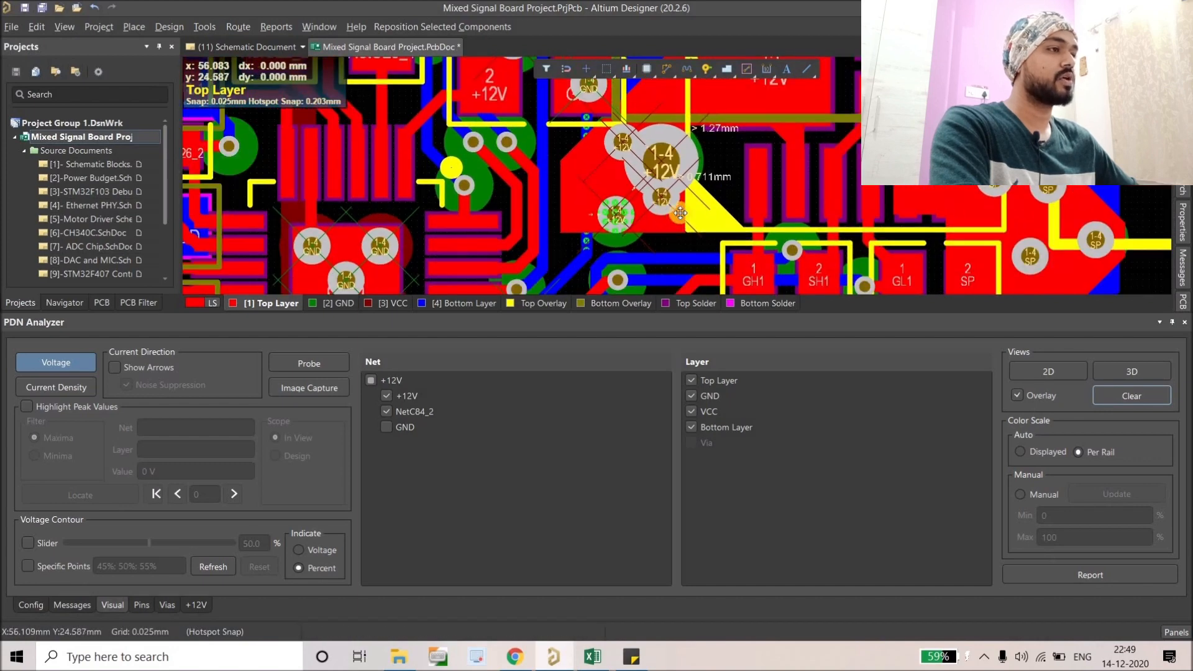
pyautogui.click(678, 217)
pyautogui.moveTo(700, 179); pyautogui.dragTo(714, 177)
pyautogui.moveTo(669, 164); pyautogui.dragTo(611, 190, button='right')
pyautogui.rightClick(612, 194)
pyautogui.click(913, 128)
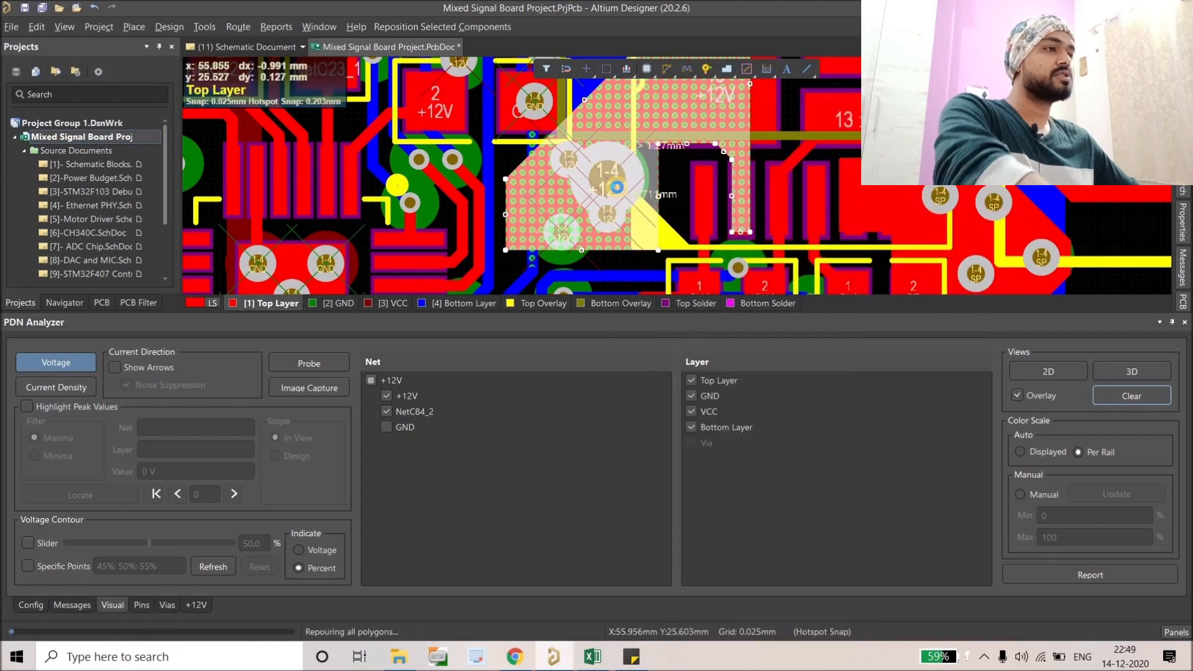
# Undo the last move and shift the small +12V via at the lower left of the enlarged via slightly.
pyautogui.keyDown('ctrl'); pyautogui.scroll(2, 601, 191); pyautogui.keyUp('ctrl')
pyautogui.moveTo(601, 191); pyautogui.dragTo(567, 162)
pyautogui.hotkey('ctrl', 'z')
pyautogui.click(569, 174)
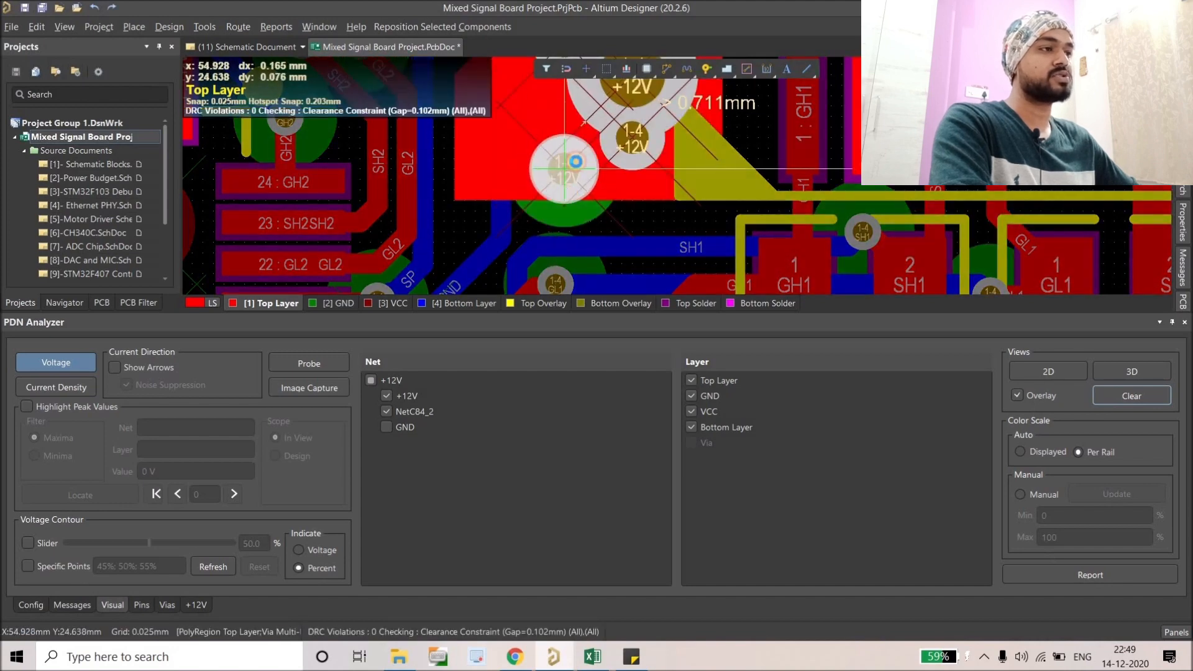
# Examine how the small +12V vias sit around the enlarged via.
pyautogui.moveTo(602, 118); pyautogui.dragTo(572, 192, button='right')
pyautogui.keyDown('ctrl'); pyautogui.scroll(-2, 571, 192); pyautogui.keyUp('ctrl')
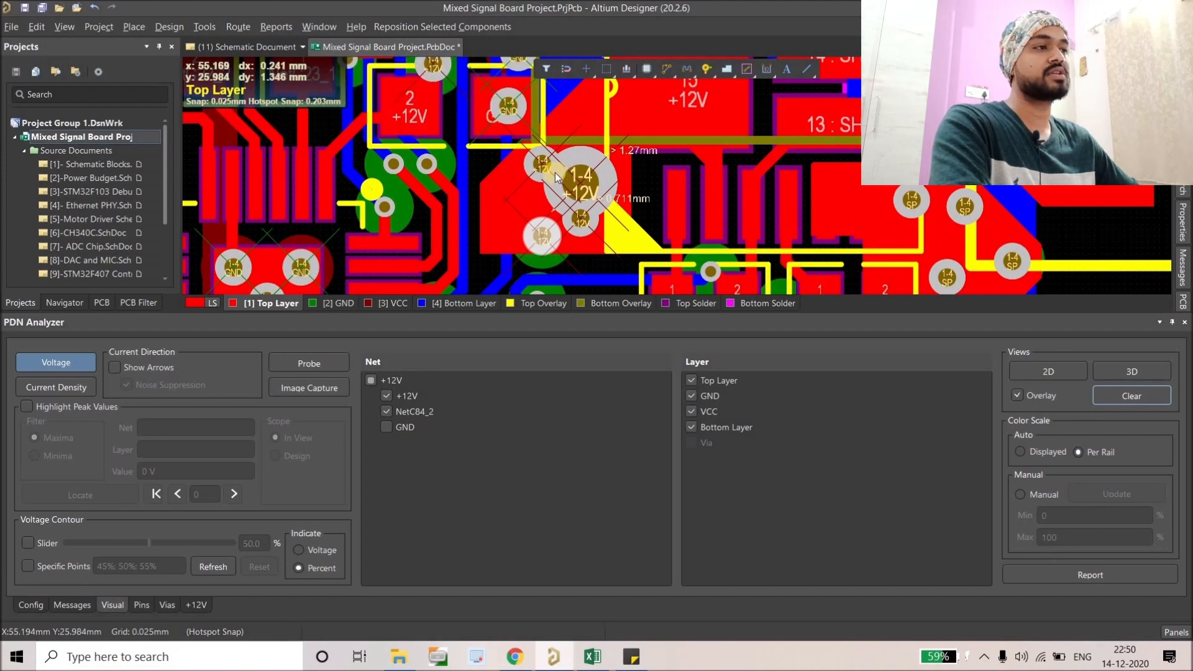
pyautogui.keyDown('ctrl'); pyautogui.scroll(3, 554, 173); pyautogui.keyUp('ctrl')
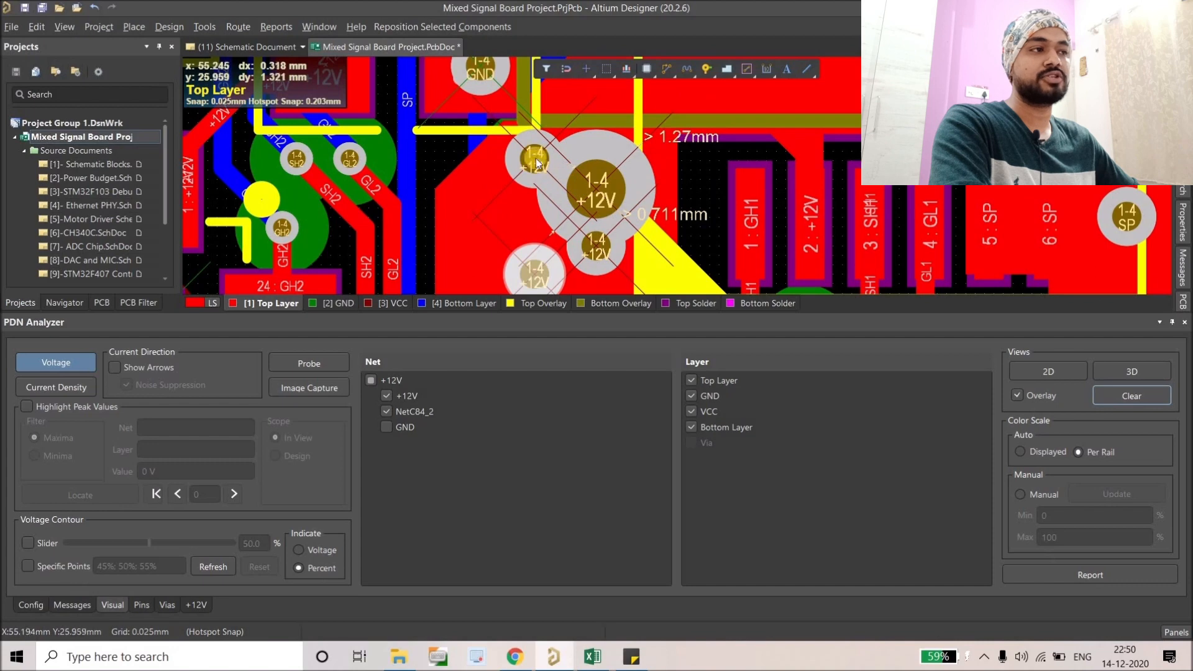
pyautogui.keyDown('ctrl'); pyautogui.scroll(1, 560, 184); pyautogui.keyUp('ctrl')
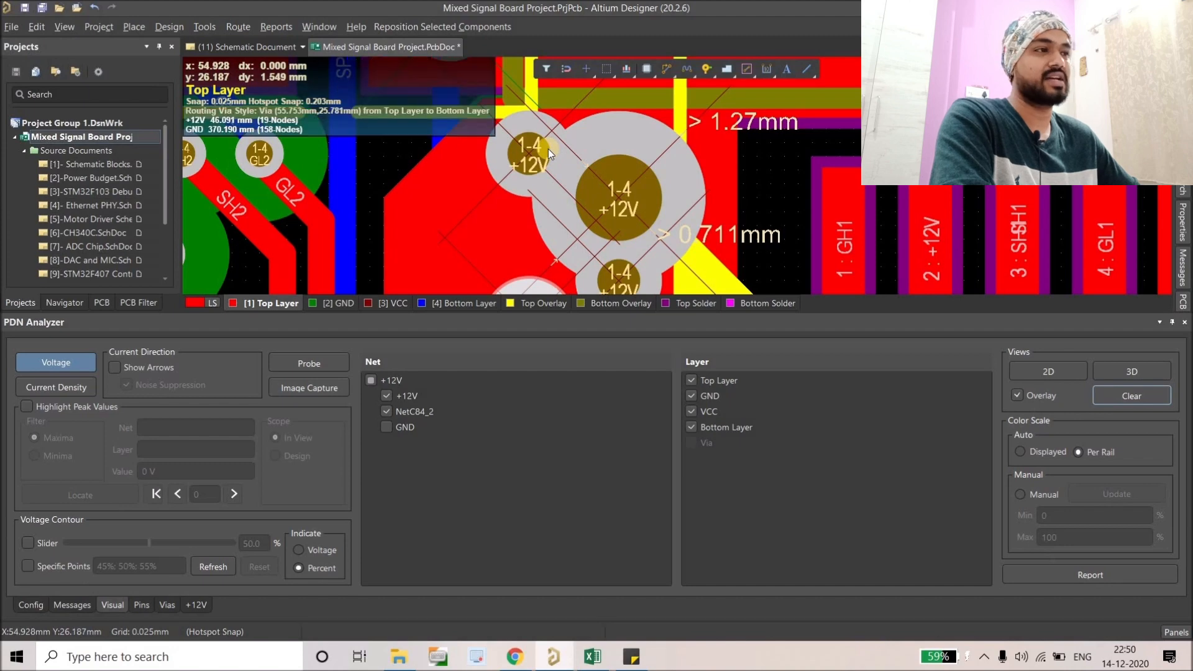
pyautogui.keyDown('ctrl'); pyautogui.scroll(-1, 551, 159); pyautogui.keyUp('ctrl')
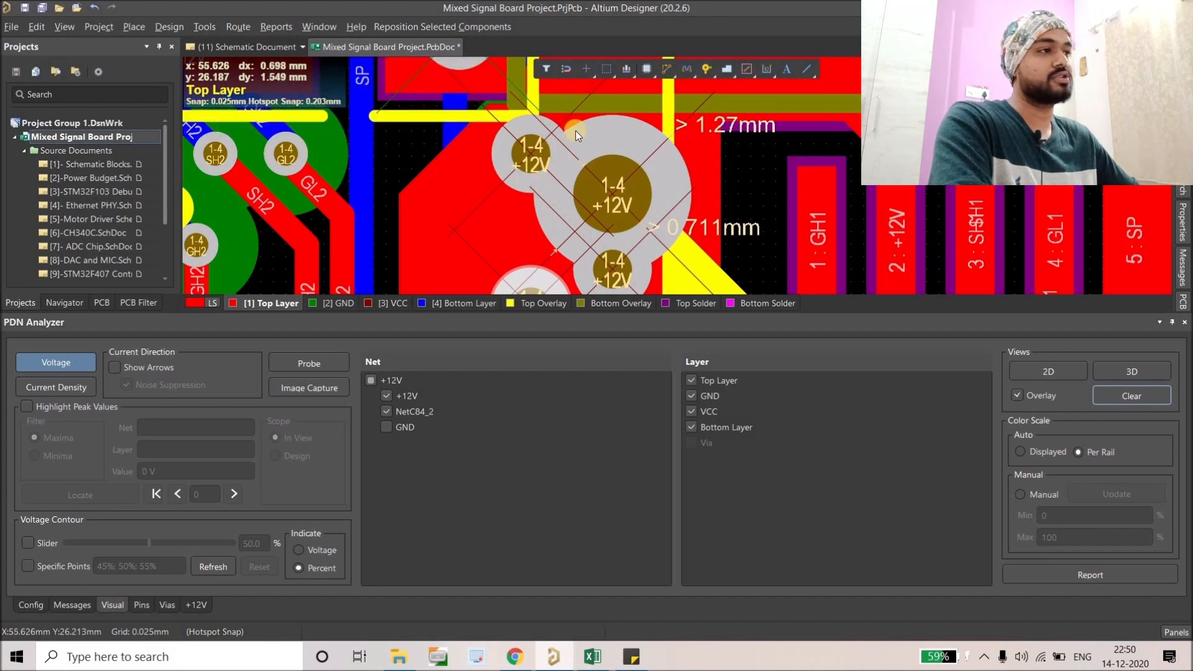
pyautogui.keyDown('ctrl'); pyautogui.scroll(-5, 572, 139); pyautogui.keyUp('ctrl')
pyautogui.keyDown('ctrl'); pyautogui.scroll(-3, 577, 174); pyautogui.keyUp('ctrl')
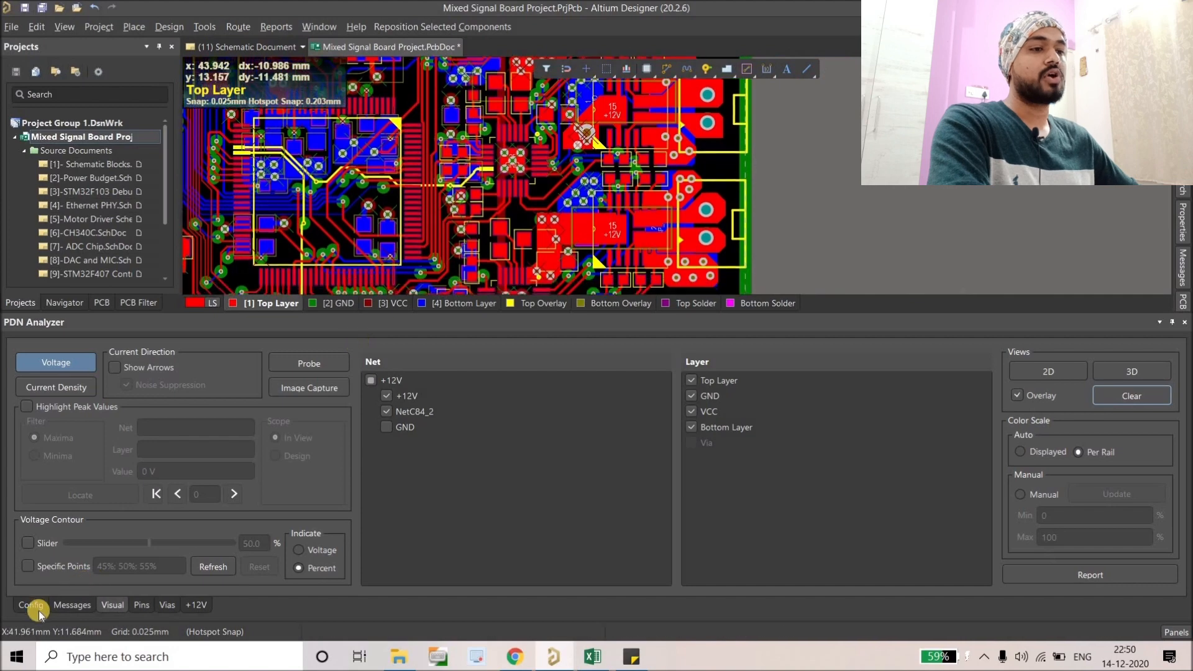
# Analyze the network again with the repositioned vias and check the +12V net for remaining violations.
pyautogui.click(31, 604)
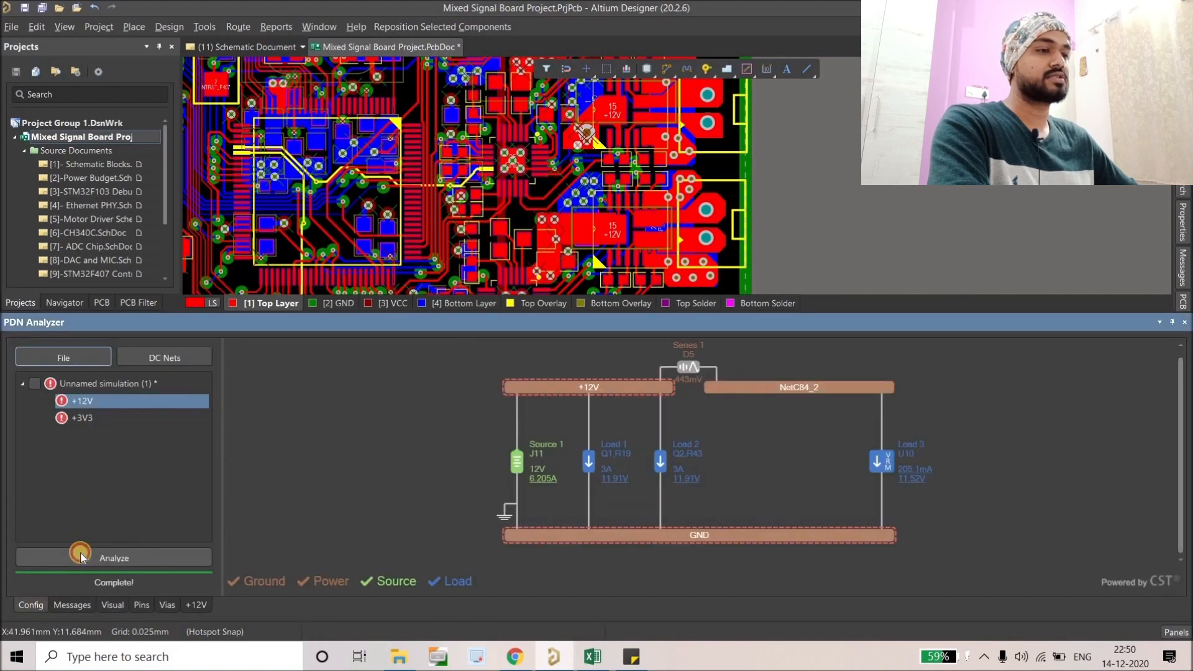
pyautogui.click(81, 553)
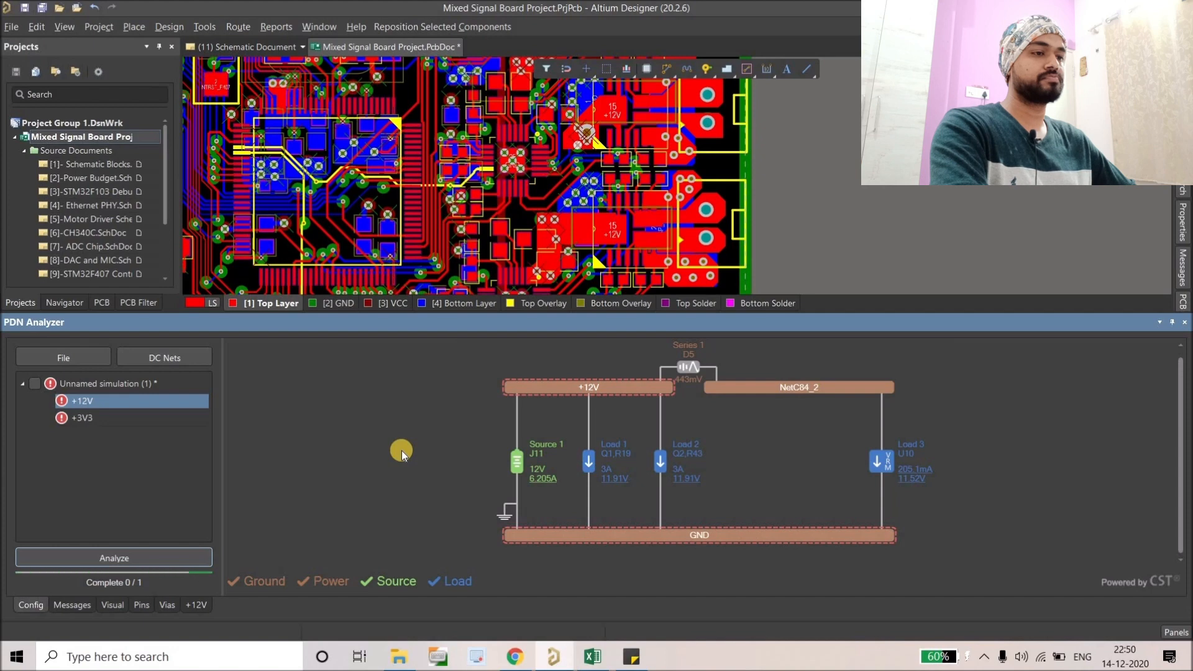
pyautogui.click(73, 605)
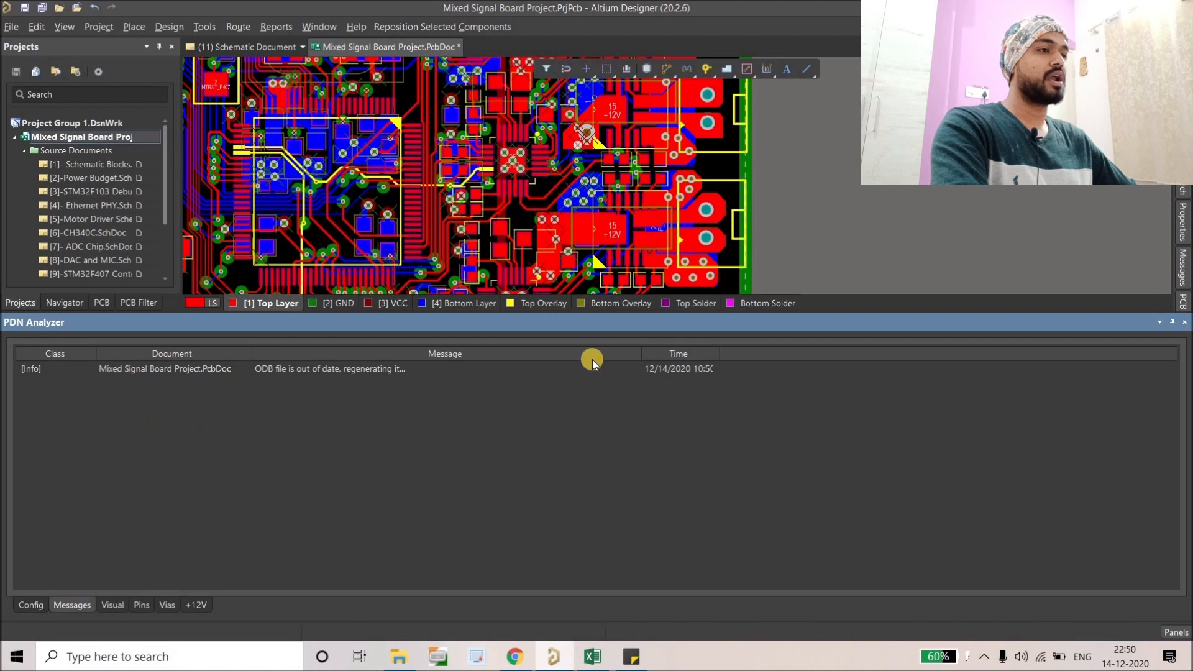
pyautogui.moveTo(724, 360); pyautogui.dragTo(787, 360)
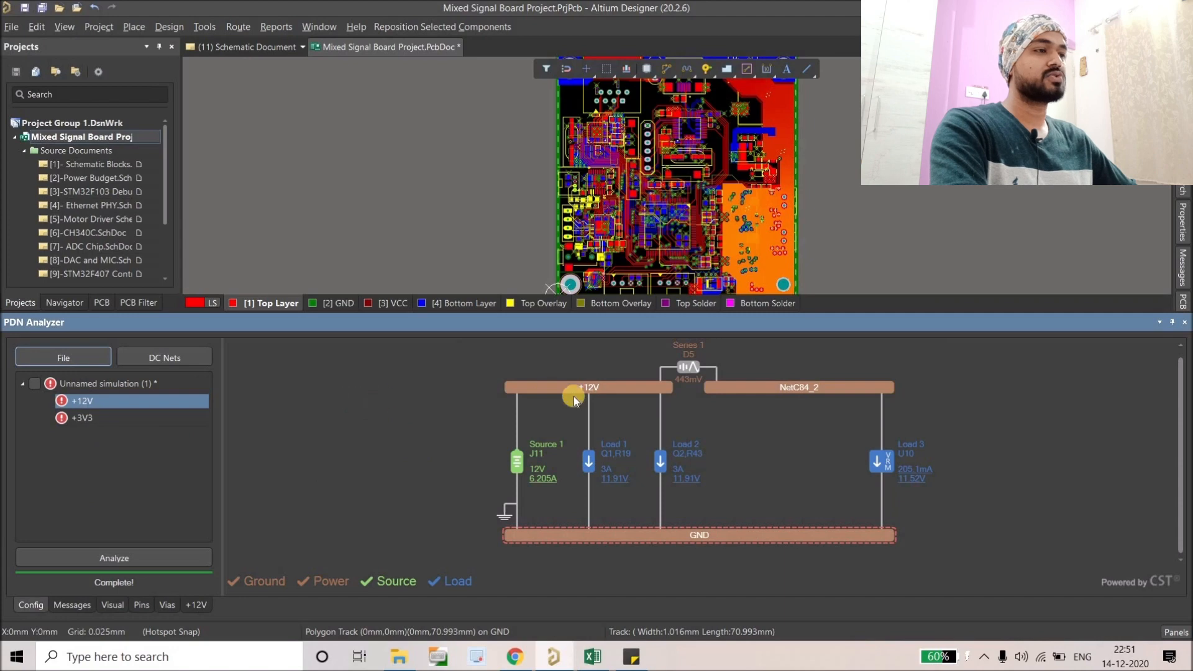
pyautogui.rightClick(451, 364)
pyautogui.click(561, 399)
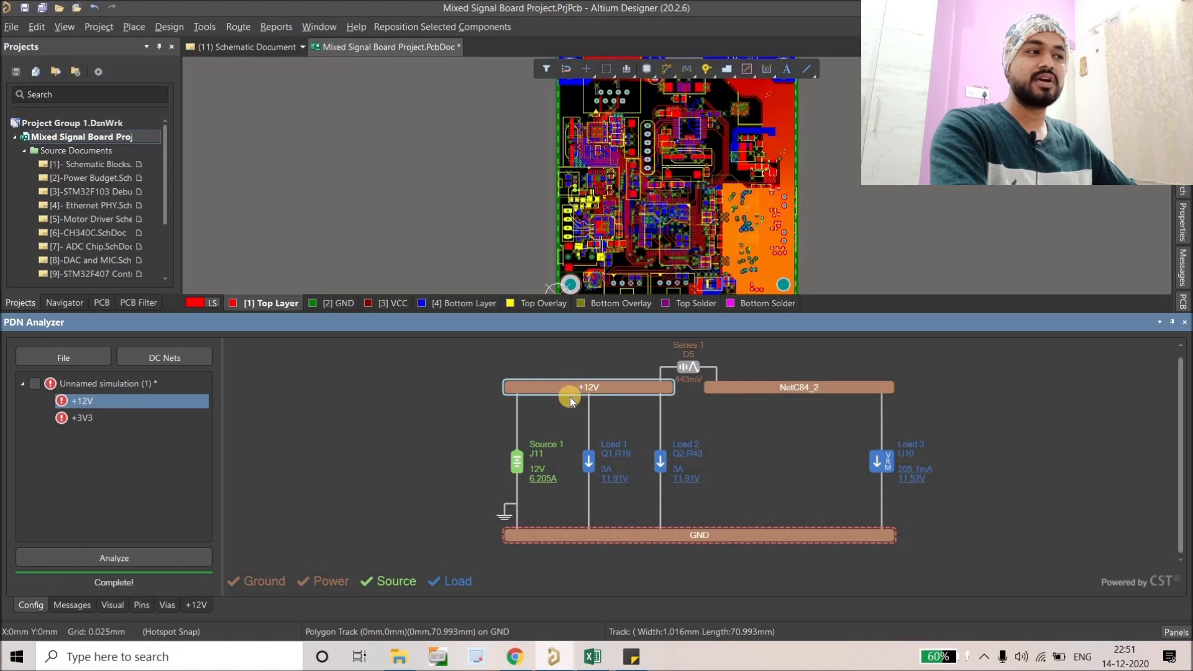
# Jump to the GND net's worst current violation at about 52.27 mm, 65.88 mm and select the GND pad there.
pyautogui.moveTo(541, 531)
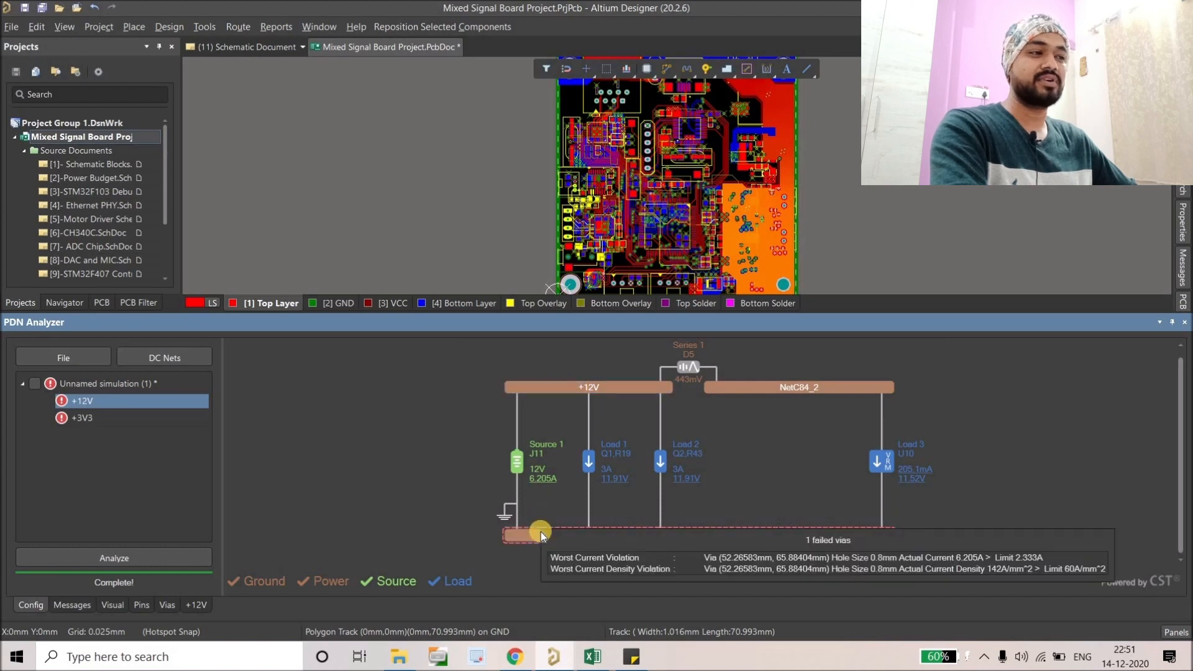
pyautogui.click(727, 558)
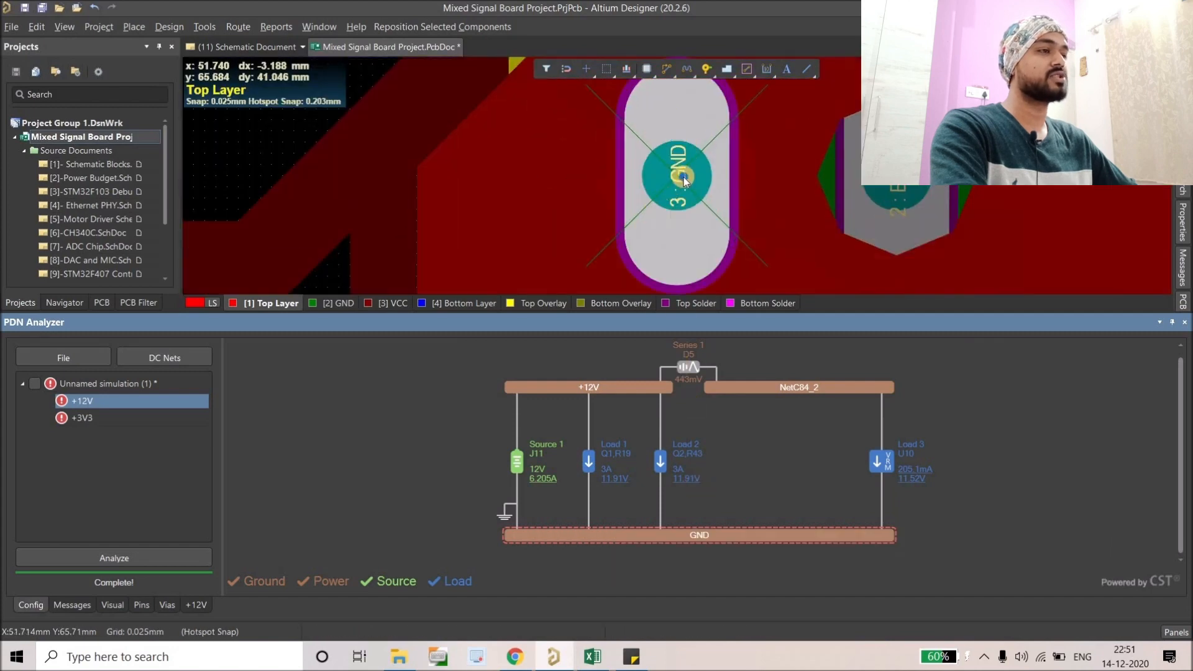
pyautogui.keyDown('ctrl'); pyautogui.scroll(-2, 682, 178); pyautogui.keyUp('ctrl')
pyautogui.keyDown('ctrl'); pyautogui.scroll(1, 682, 177); pyautogui.keyUp('ctrl')
pyautogui.click(682, 177)
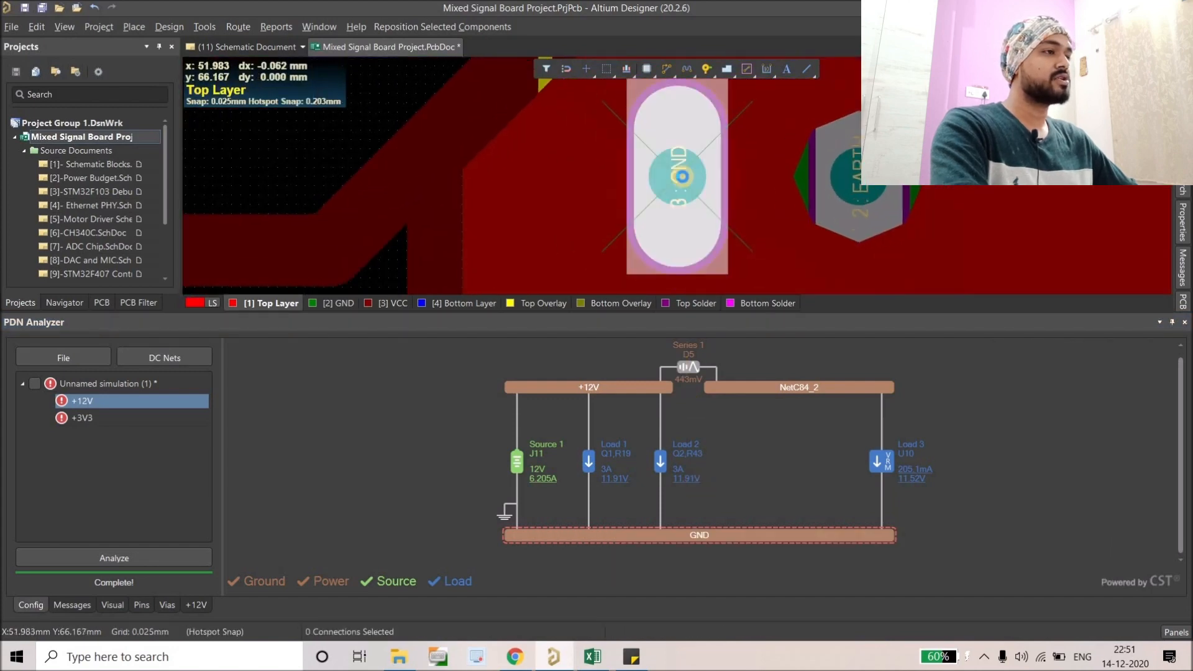
pyautogui.moveTo(637, 532)
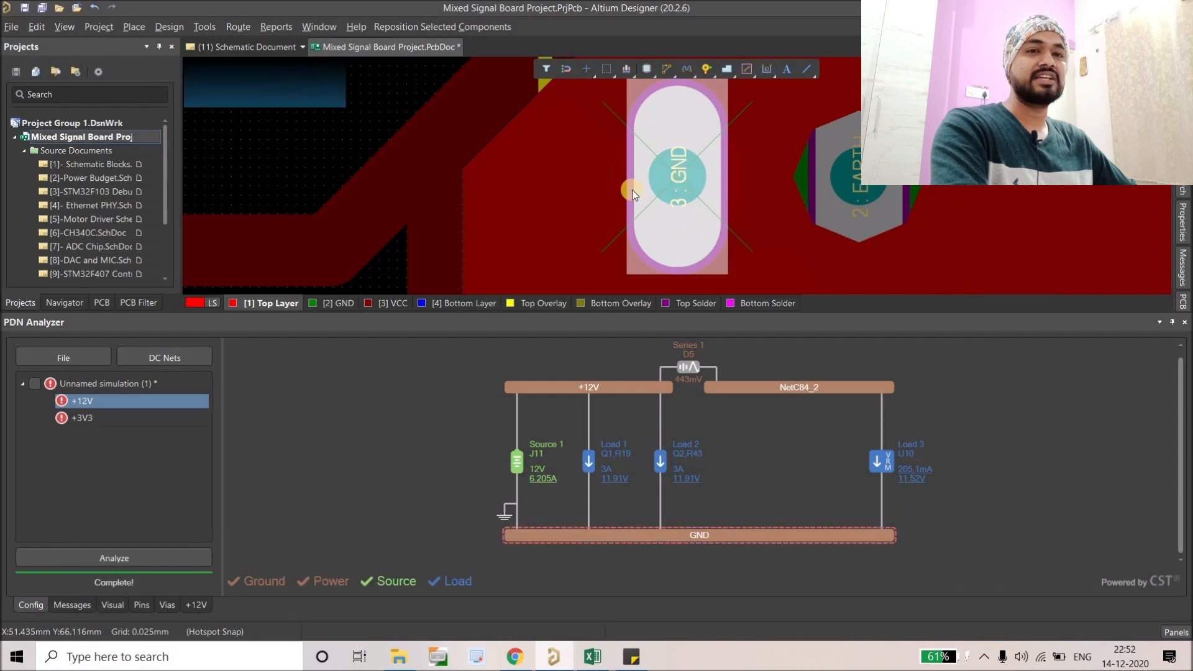
# Set the selected GND pad's hole size to 1.5 mm.
pyautogui.keyDown('ctrl'); pyautogui.scroll(-5, 621, 211); pyautogui.keyUp('ctrl')
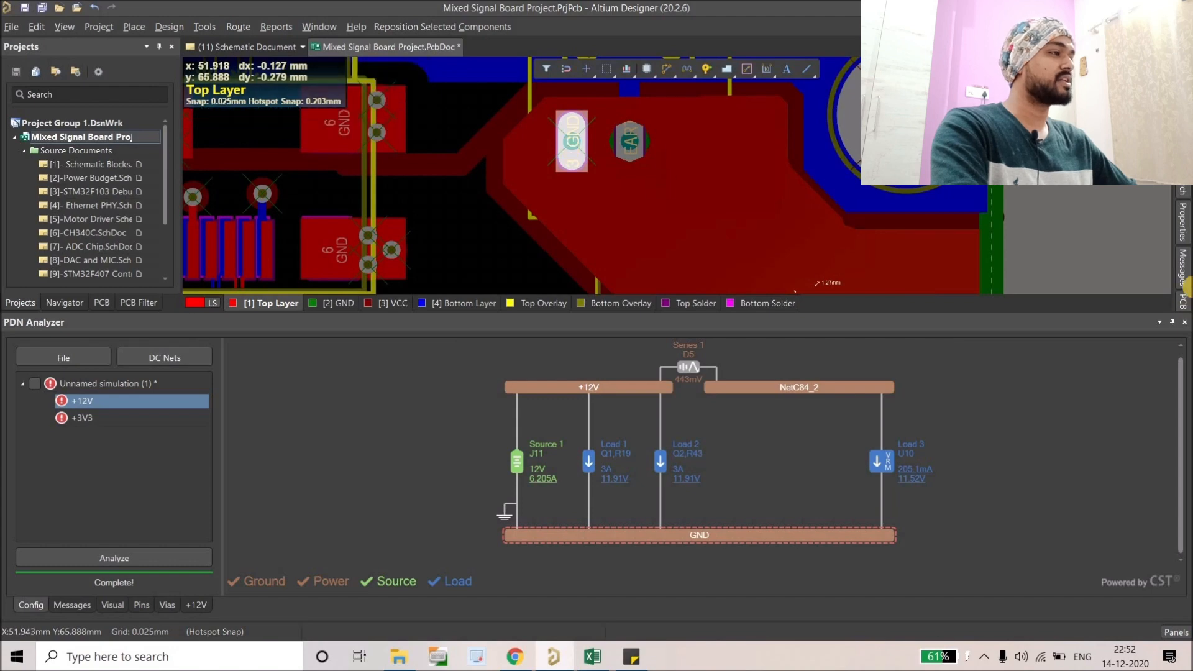
pyautogui.click(1183, 226)
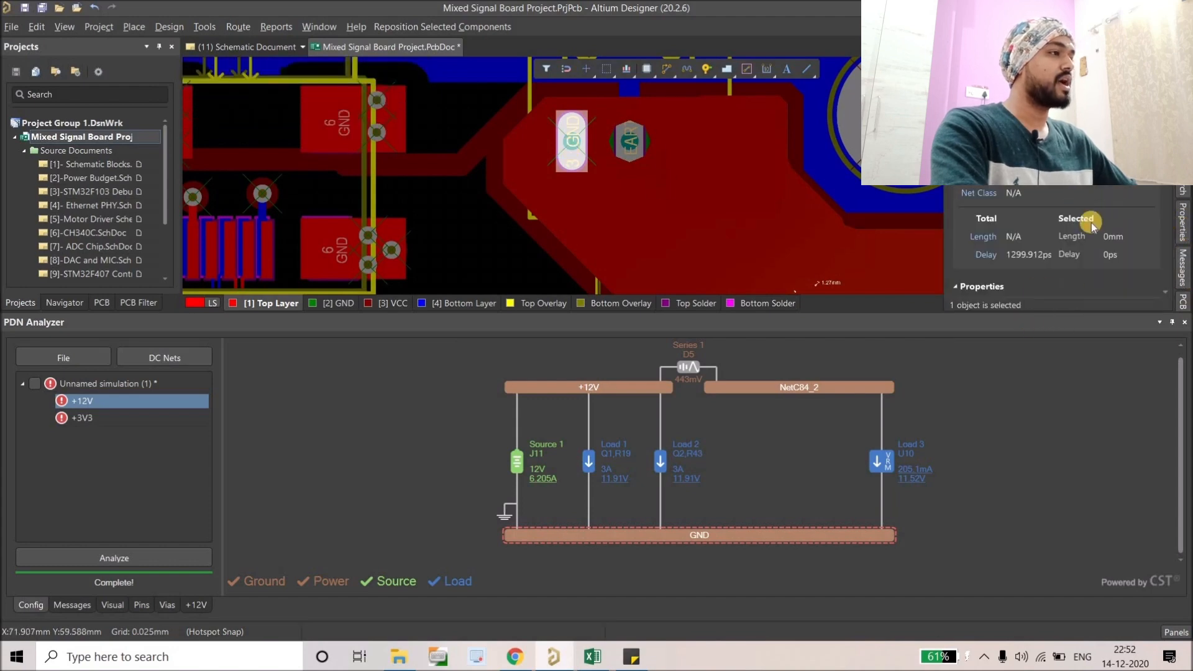
pyautogui.scroll(-8, 1091, 222)
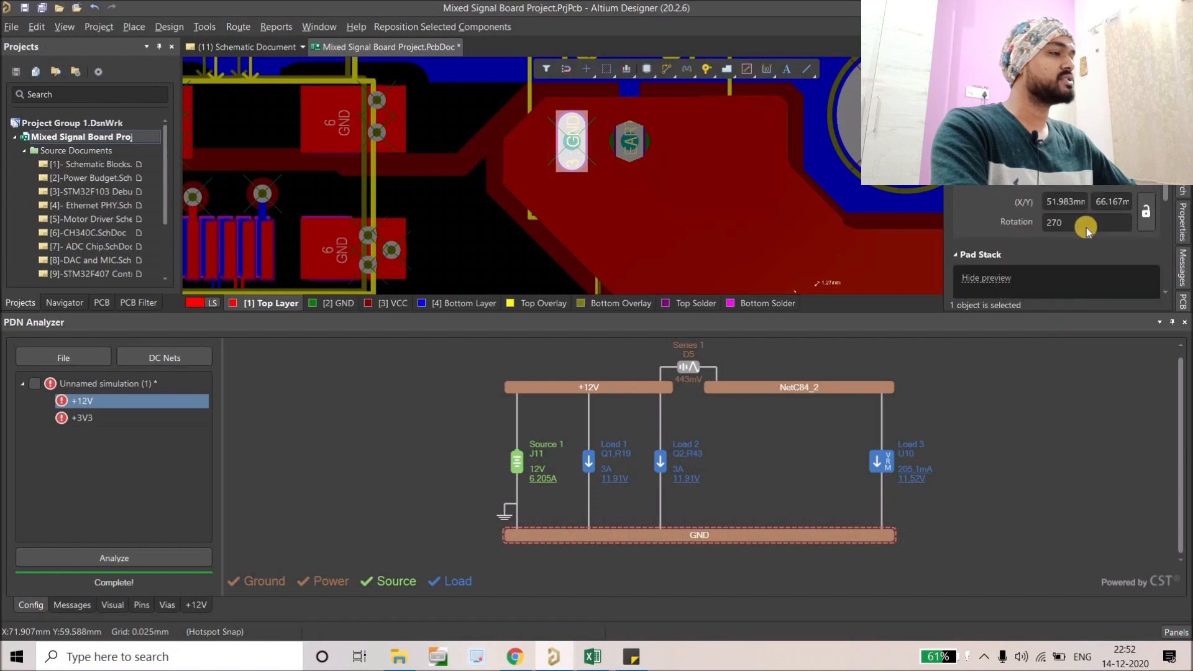
pyautogui.scroll(-8, 1086, 227)
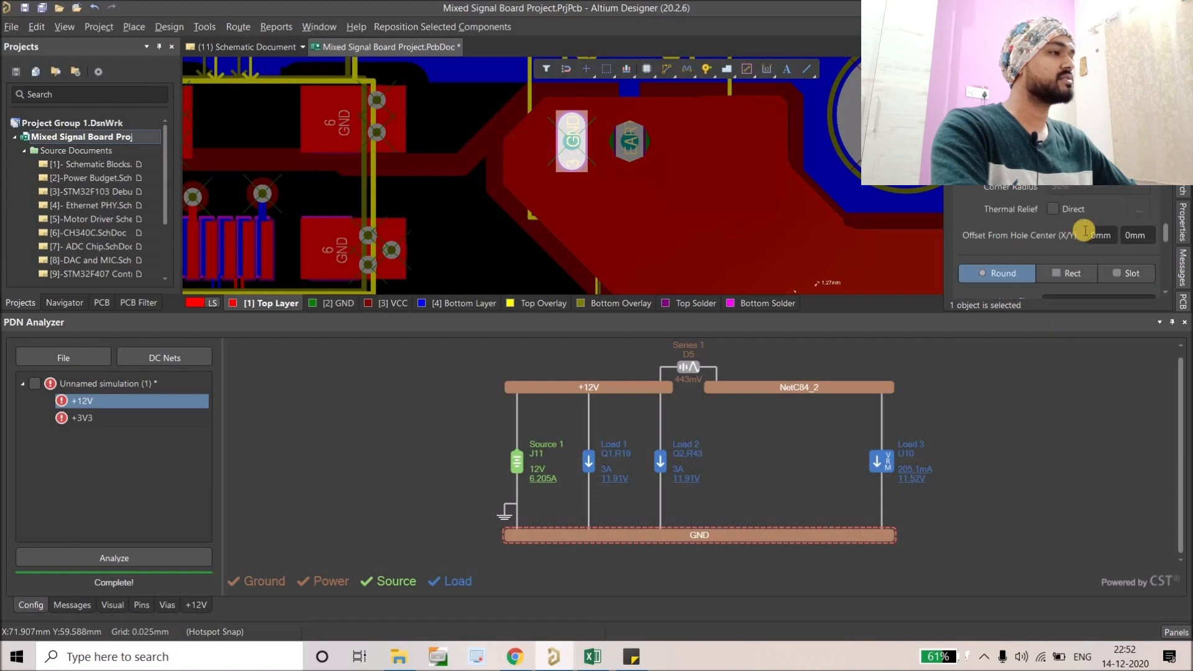
pyautogui.scroll(-3, 1083, 230)
pyautogui.click(1084, 230)
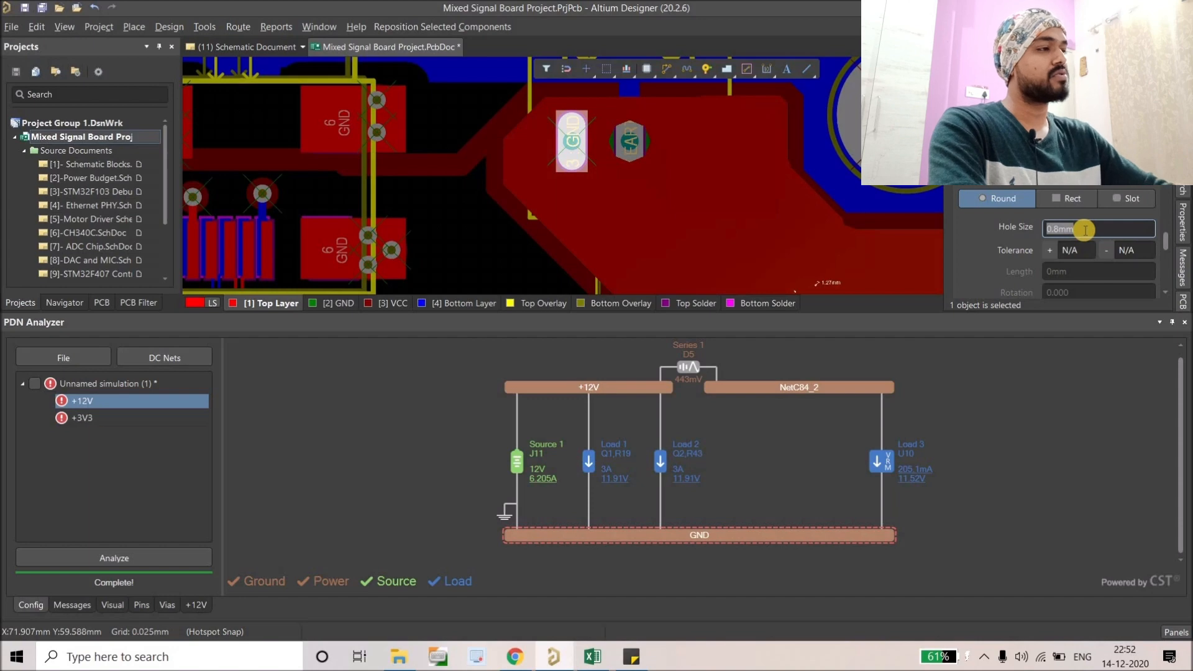
pyautogui.write('1')
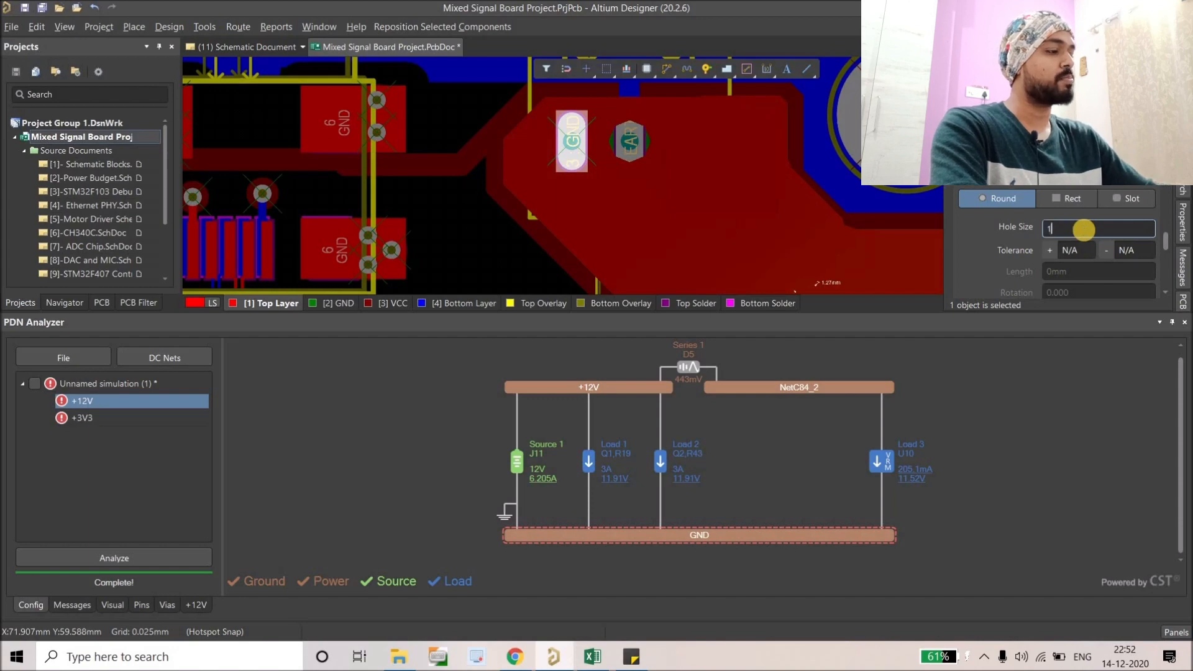
pyautogui.write('.5')
pyautogui.press('Return')
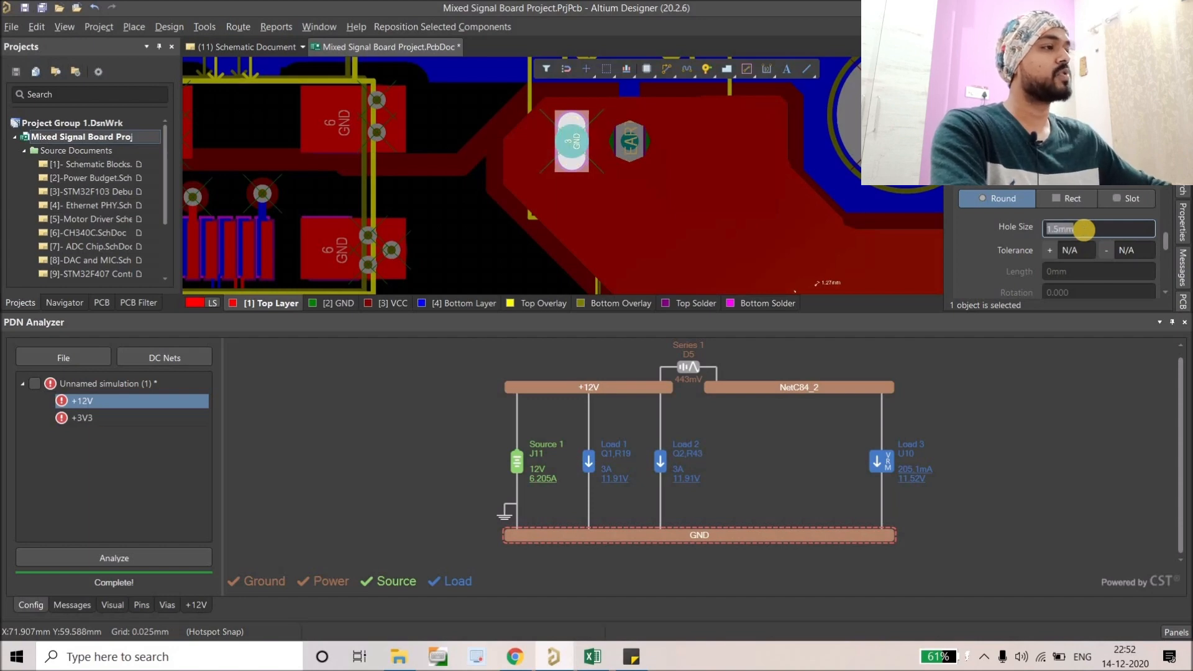
# Set the selected GND pad's X/Y size to 3 mm by 2 mm.
pyautogui.scroll(3, 1087, 195)
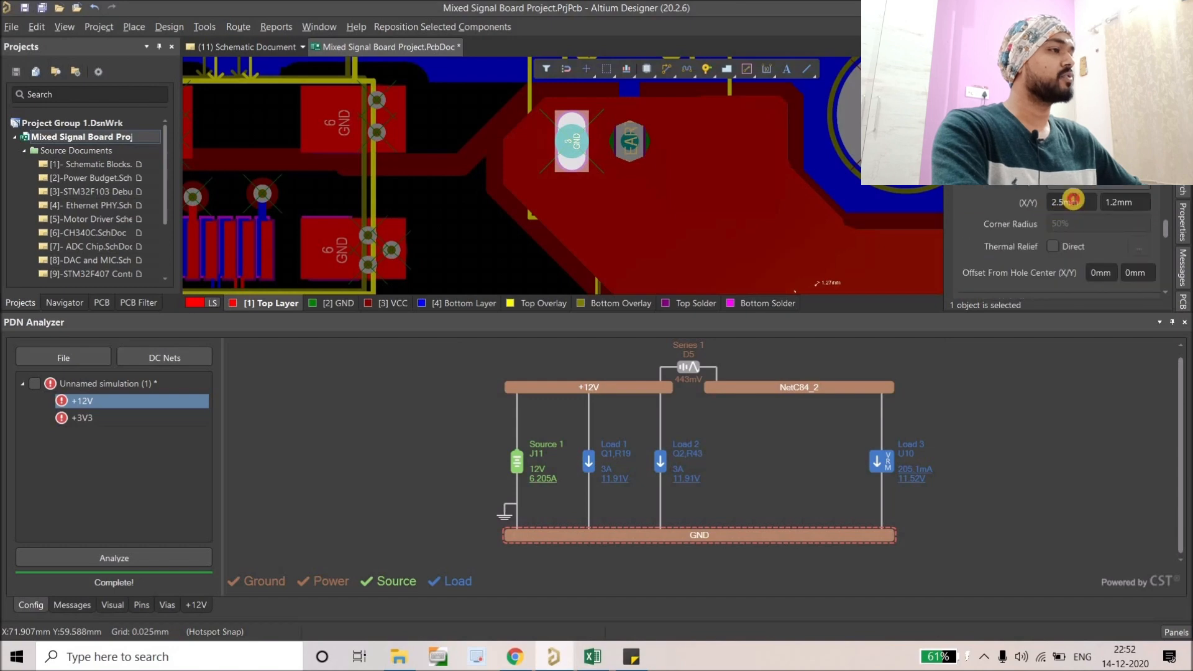
pyautogui.doubleClick(1073, 199)
pyautogui.write('3')
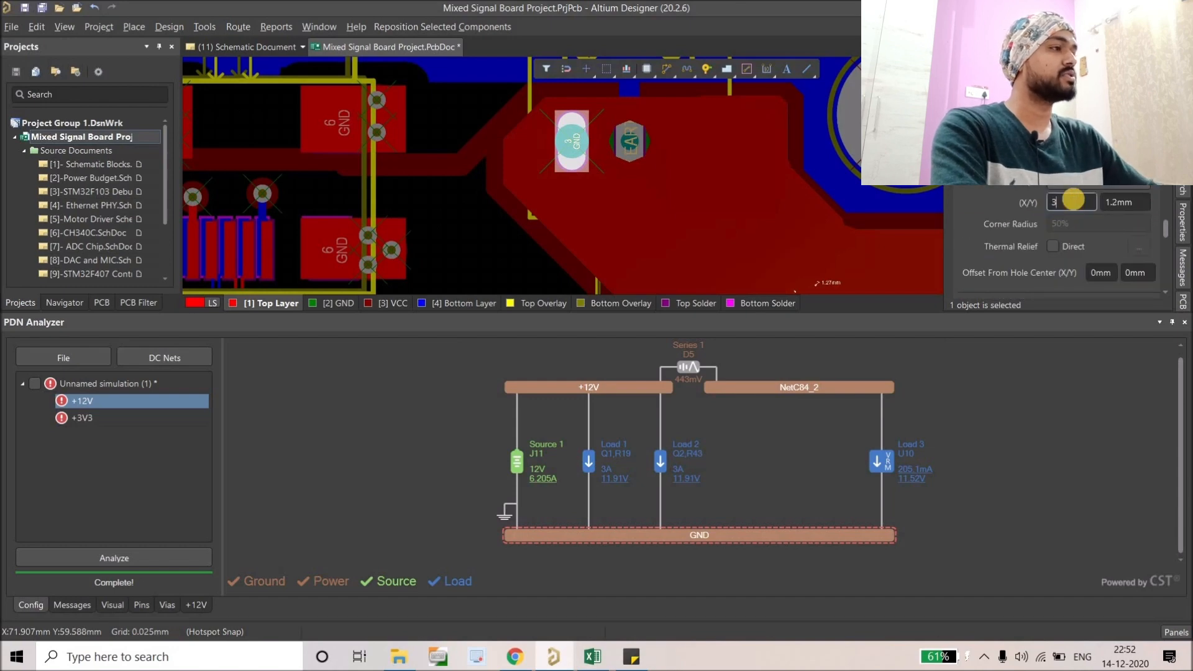
pyautogui.write('.5')
pyautogui.press('Return')
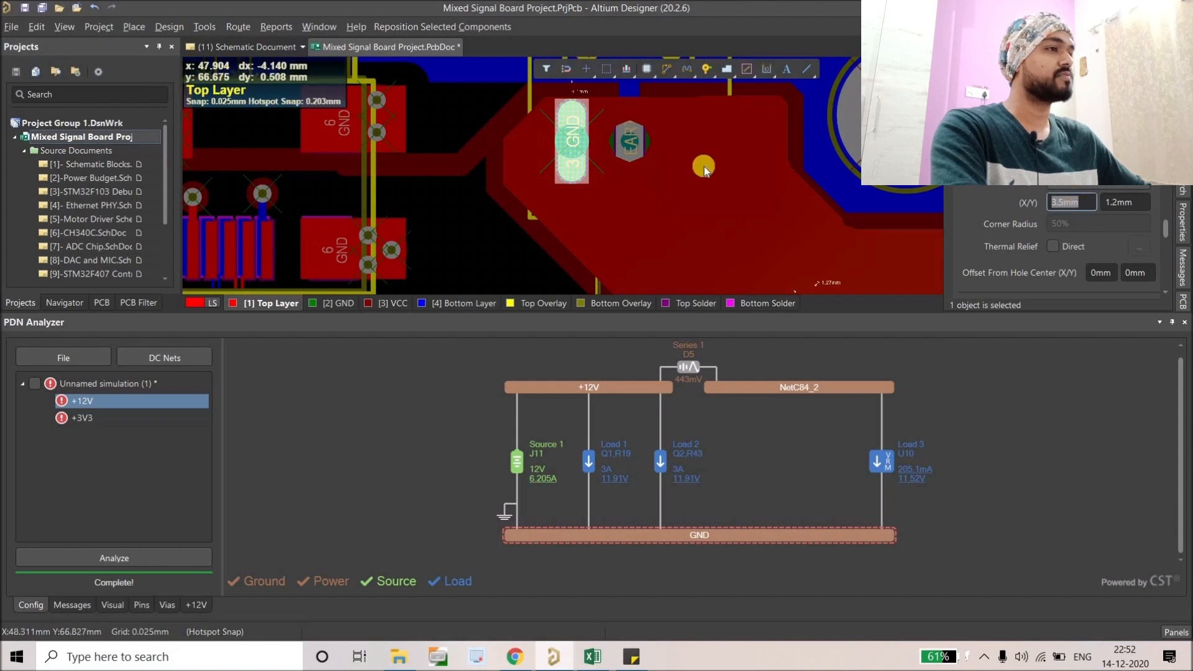
pyautogui.write('3')
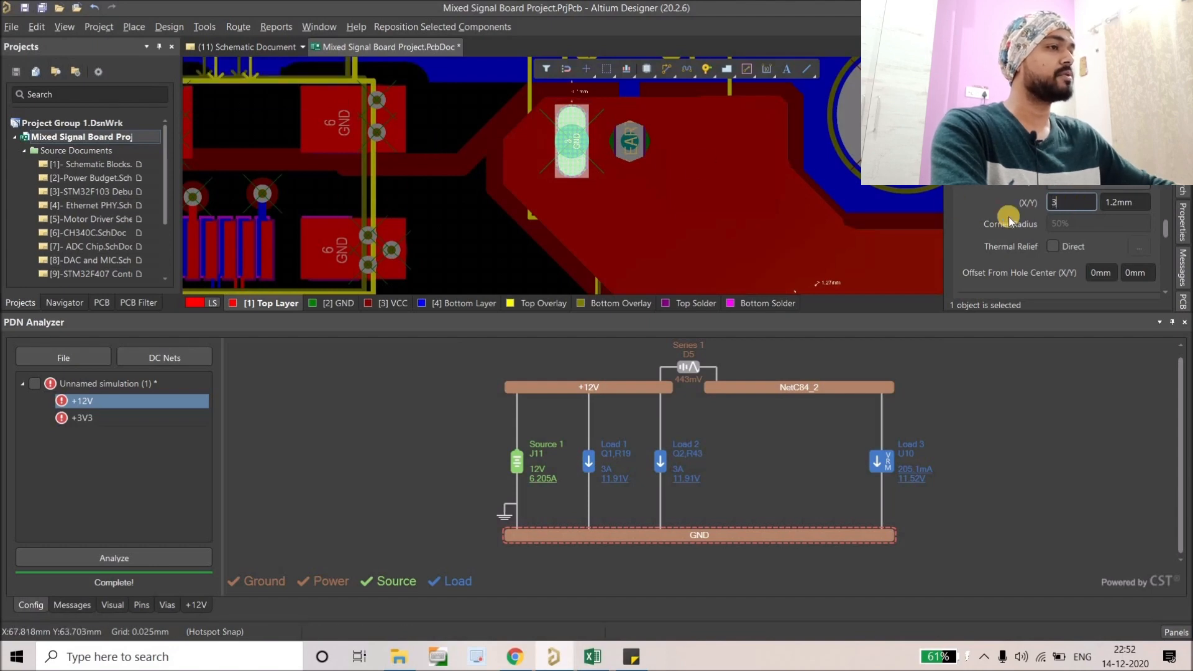
pyautogui.press('Tab')
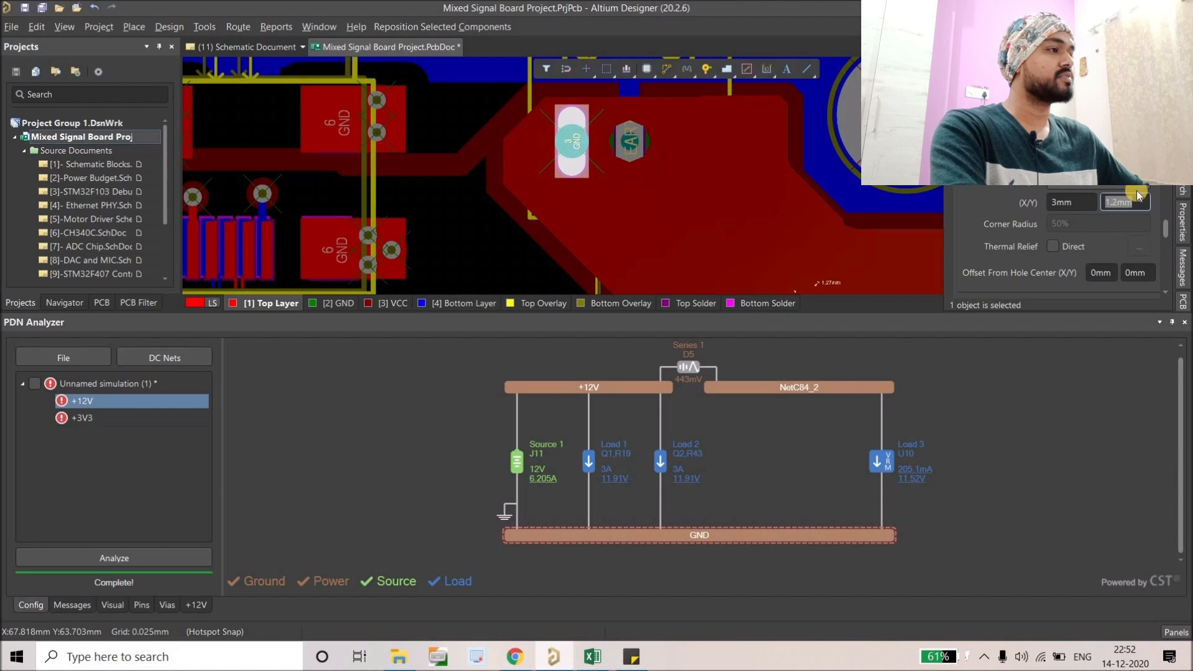
pyautogui.write('2')
pyautogui.press('Return')
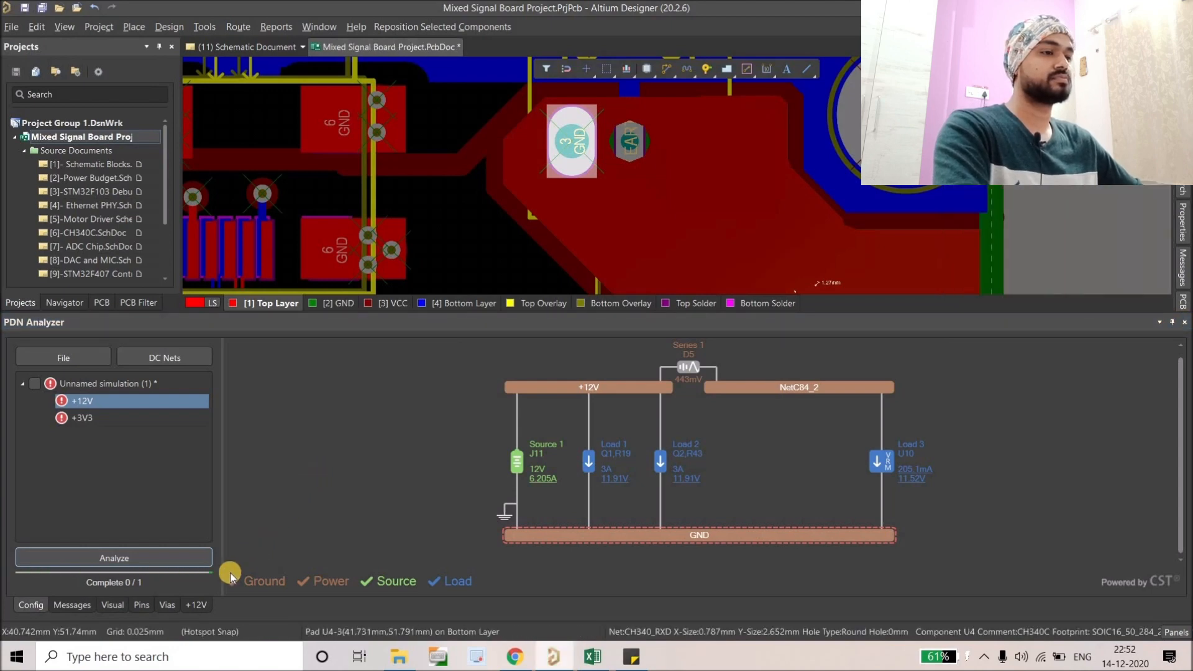
# Analyze the +12V network again with the enlarged GND pad and jump to the GND net's worst current violation.
pyautogui.click(80, 606)
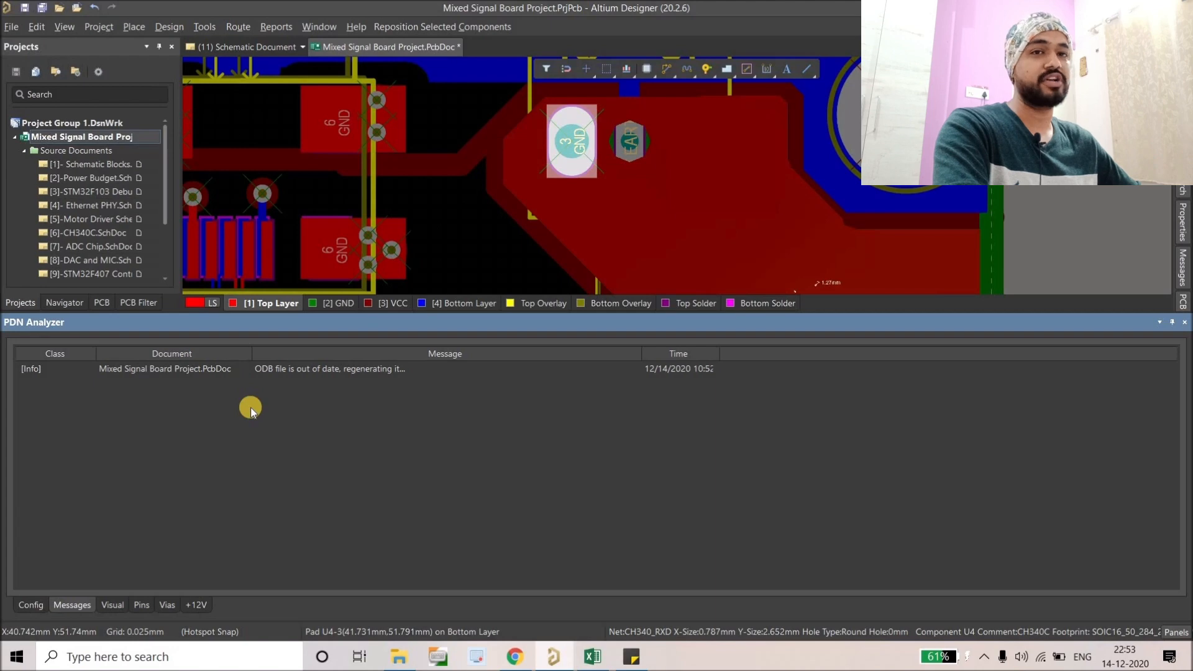
pyautogui.click(22, 613)
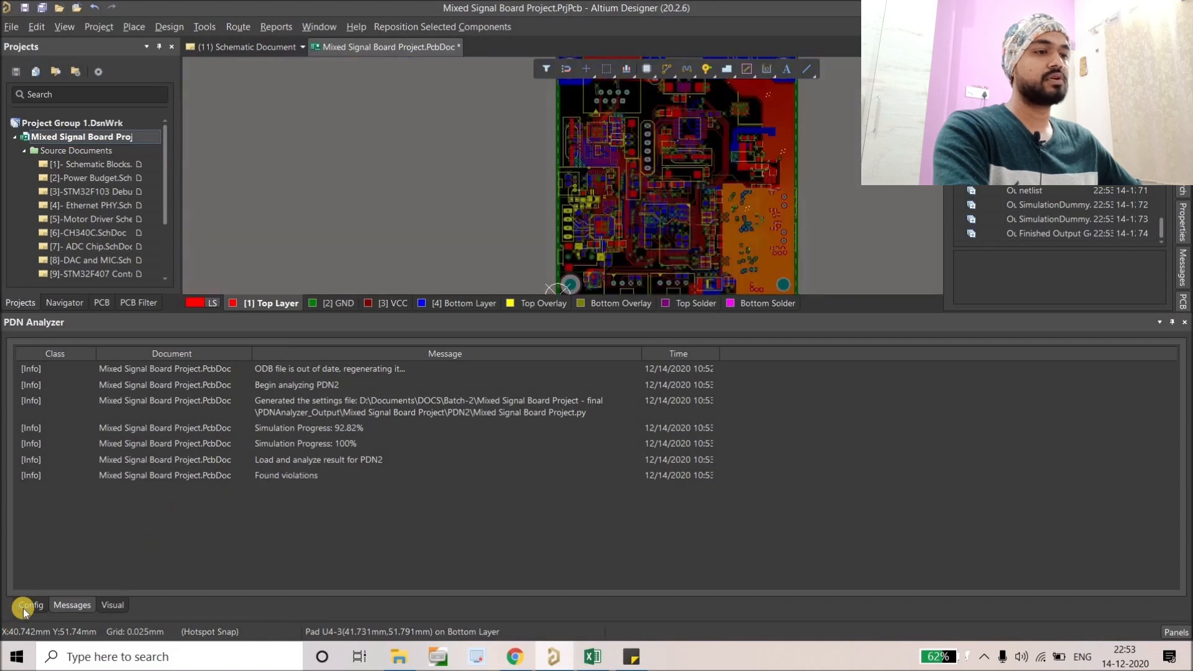
pyautogui.click(25, 606)
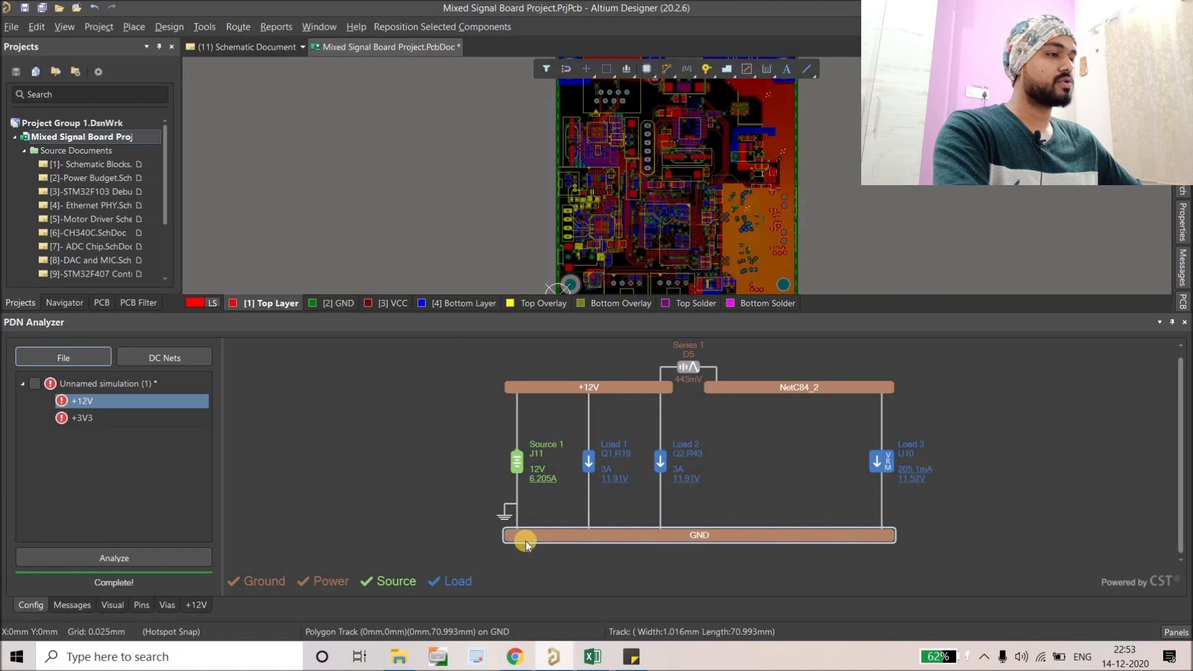
pyautogui.moveTo(598, 535)
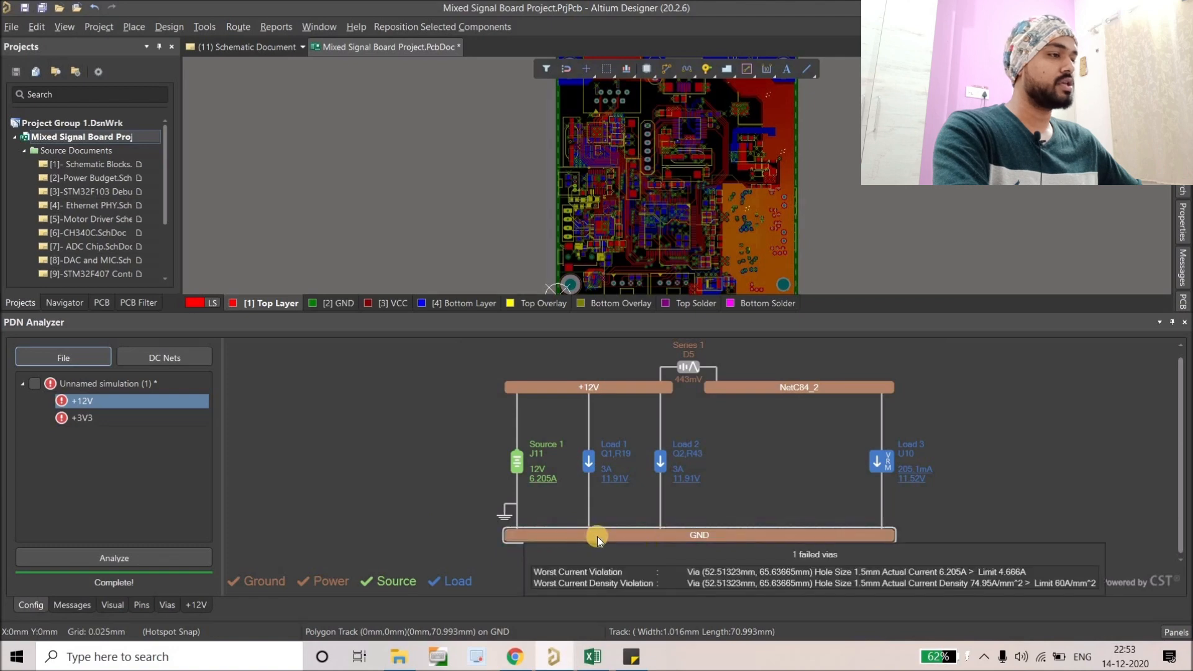
pyautogui.click(736, 573)
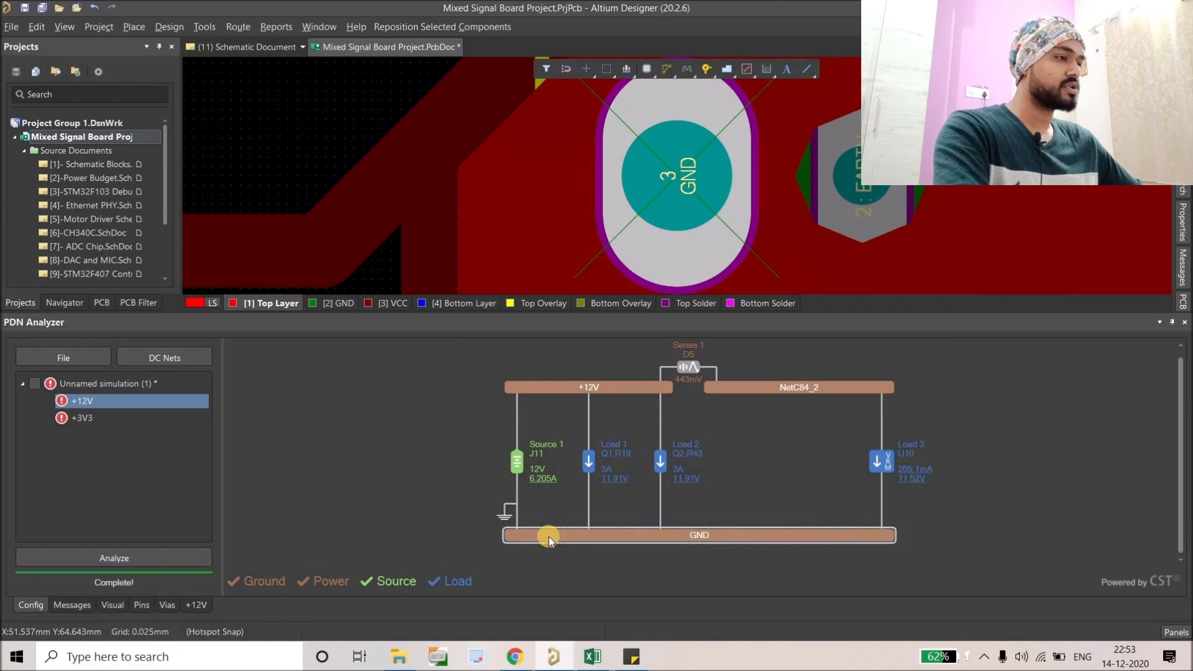
pyautogui.moveTo(549, 535)
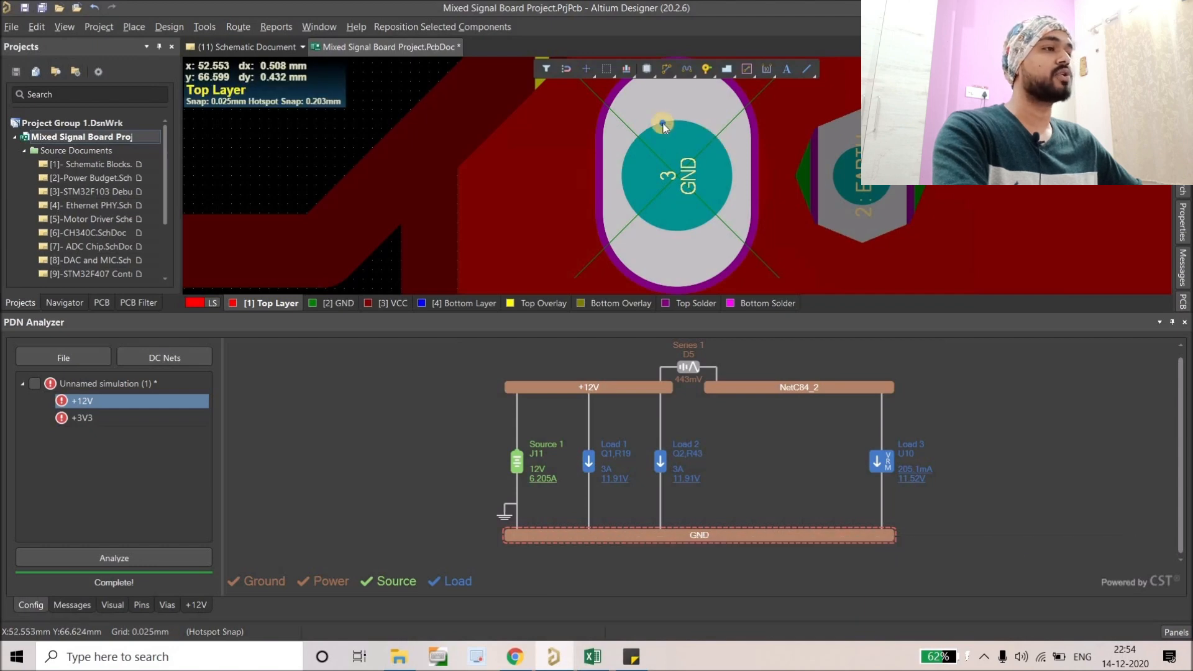
# Examine the failing GND pad and the space around it beside the EARTH pads.
pyautogui.keyDown('ctrl'); pyautogui.scroll(-3, 544, 175); pyautogui.keyUp('ctrl')
pyautogui.keyDown('ctrl'); pyautogui.scroll(-4, 568, 173); pyautogui.keyUp('ctrl')
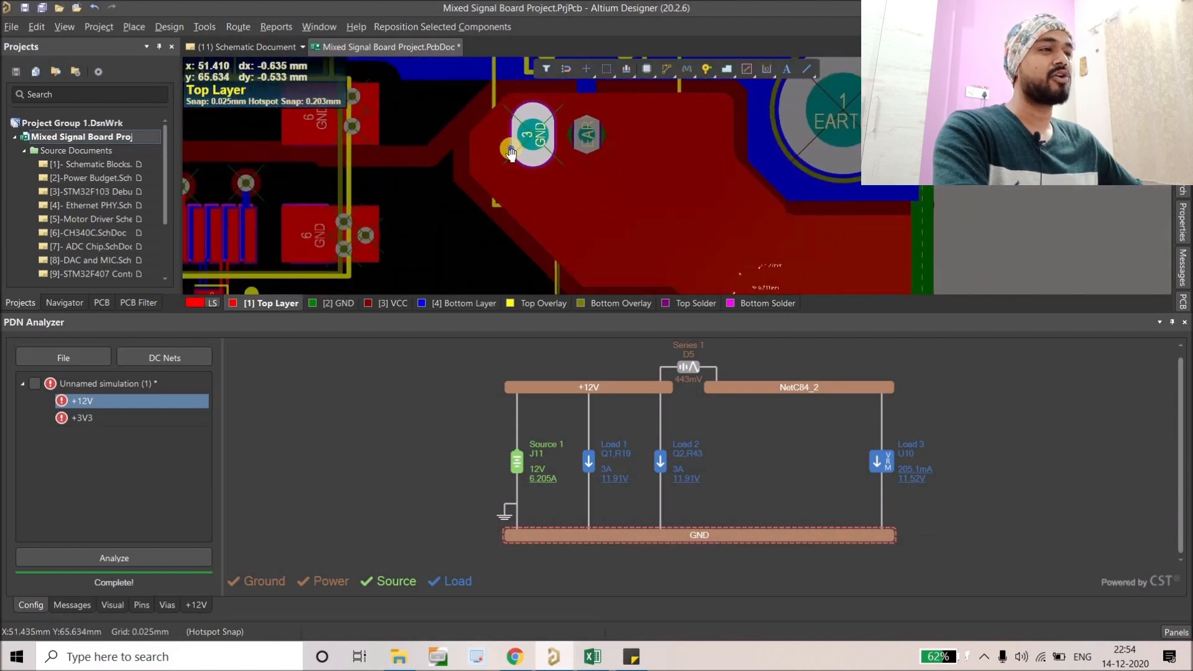
pyautogui.hscroll(1, 474, 143)
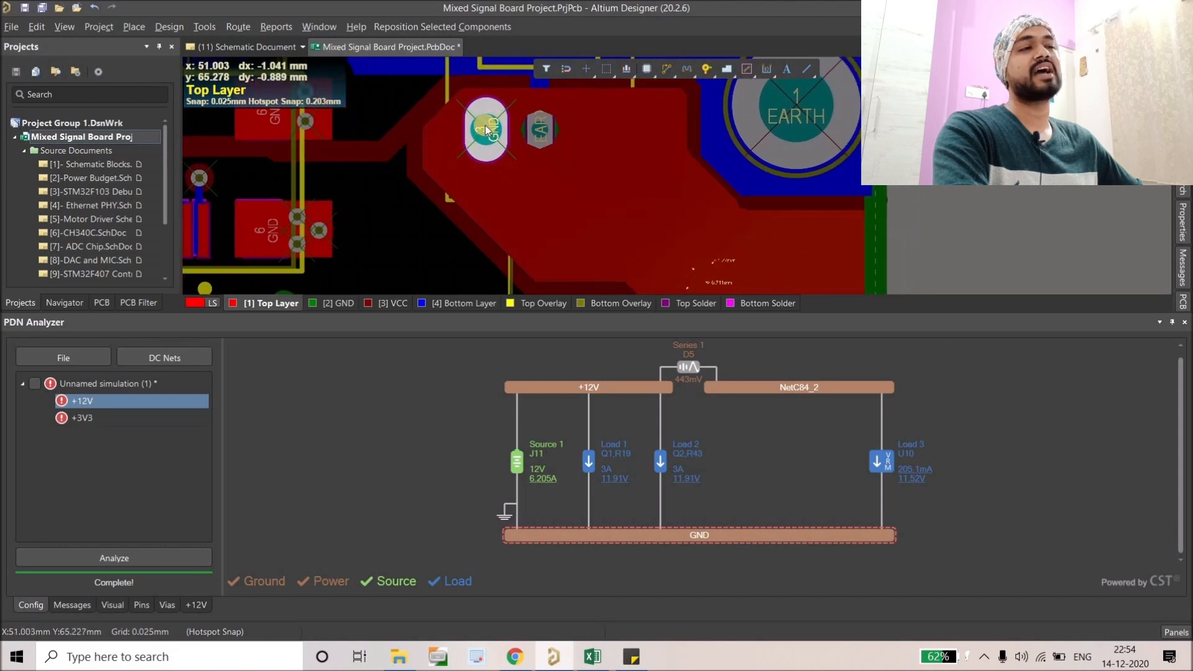
pyautogui.moveTo(486, 131)
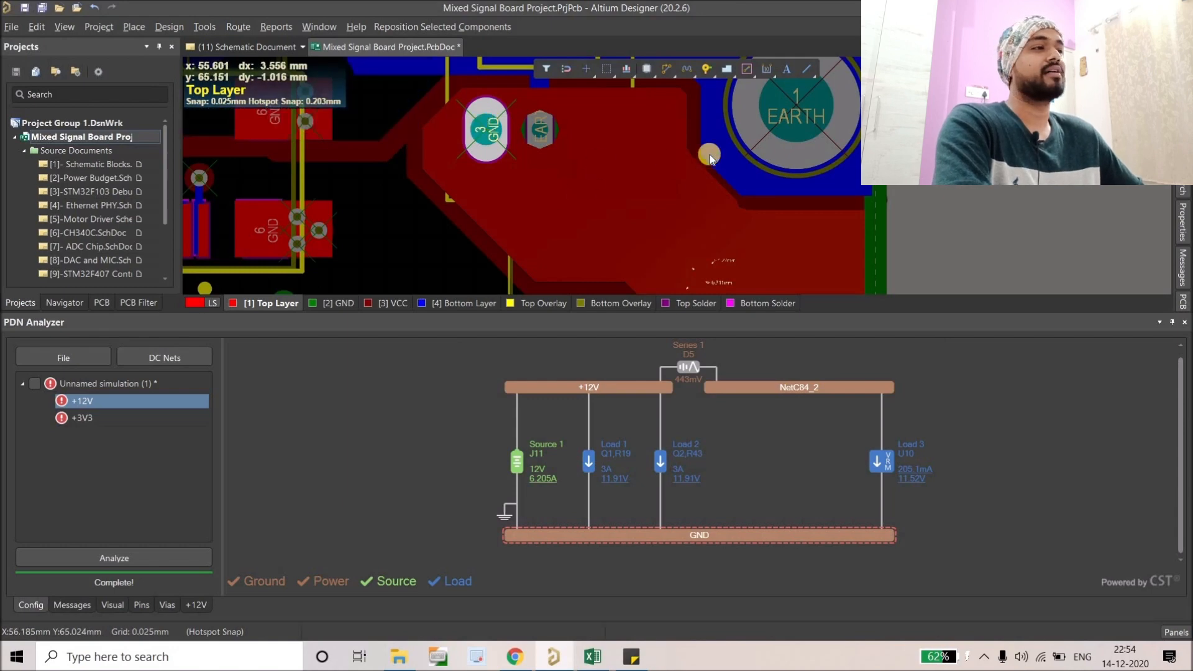
pyautogui.keyDown('ctrl'); pyautogui.scroll(-1, 711, 138); pyautogui.keyUp('ctrl')
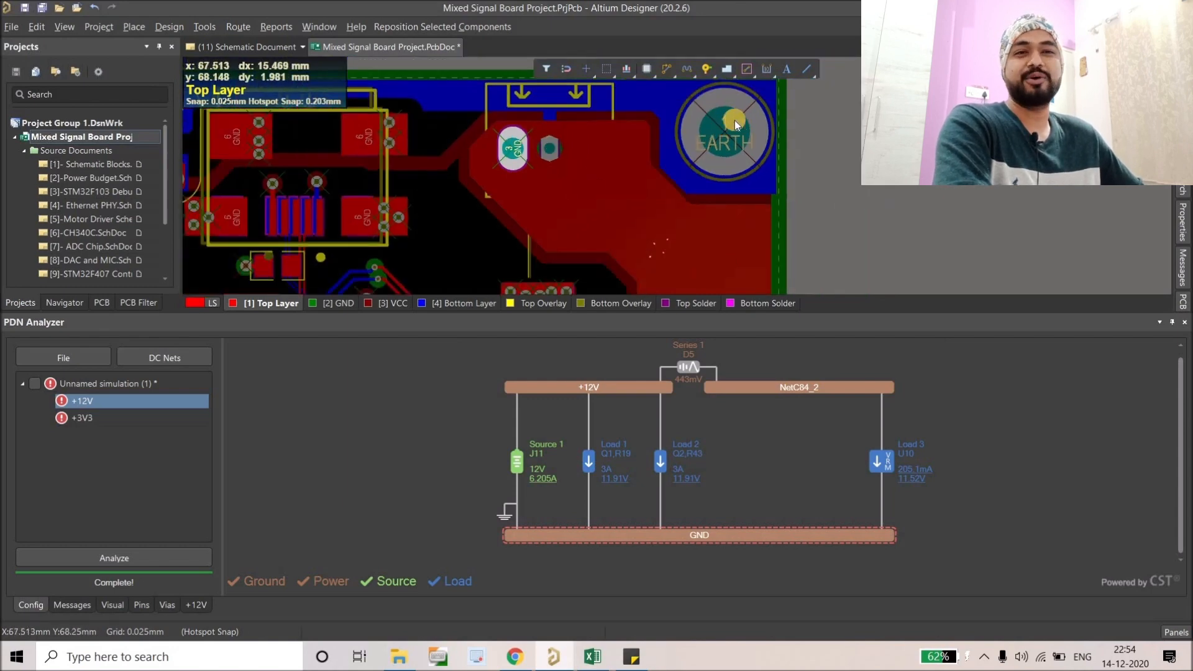
pyautogui.moveTo(536, 166); pyautogui.dragTo(540, 165, button='right')
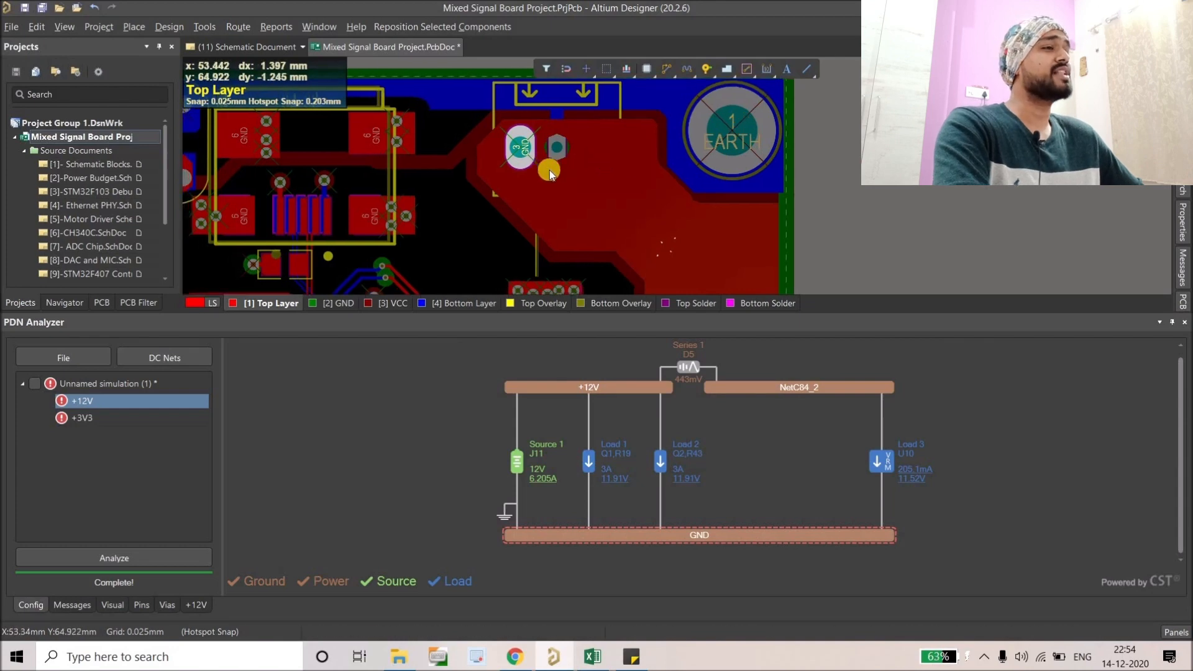
pyautogui.keyDown('ctrl'); pyautogui.scroll(1, 494, 179); pyautogui.keyUp('ctrl')
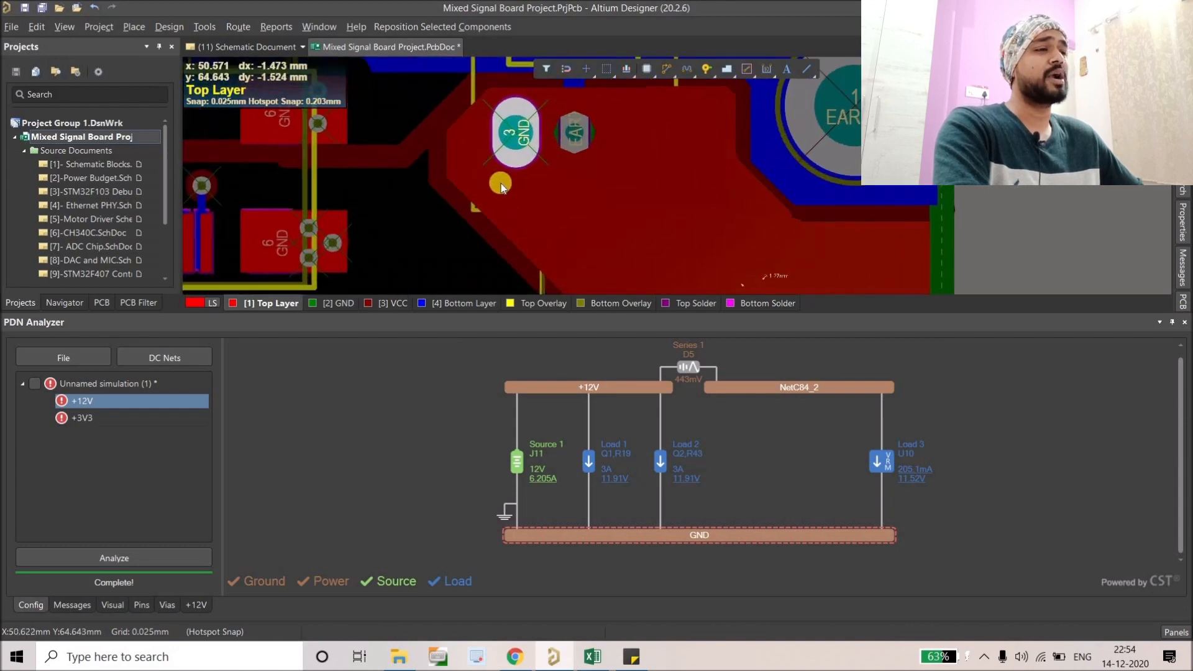
pyautogui.keyDown('ctrl'); pyautogui.scroll(-2, 511, 165); pyautogui.keyUp('ctrl')
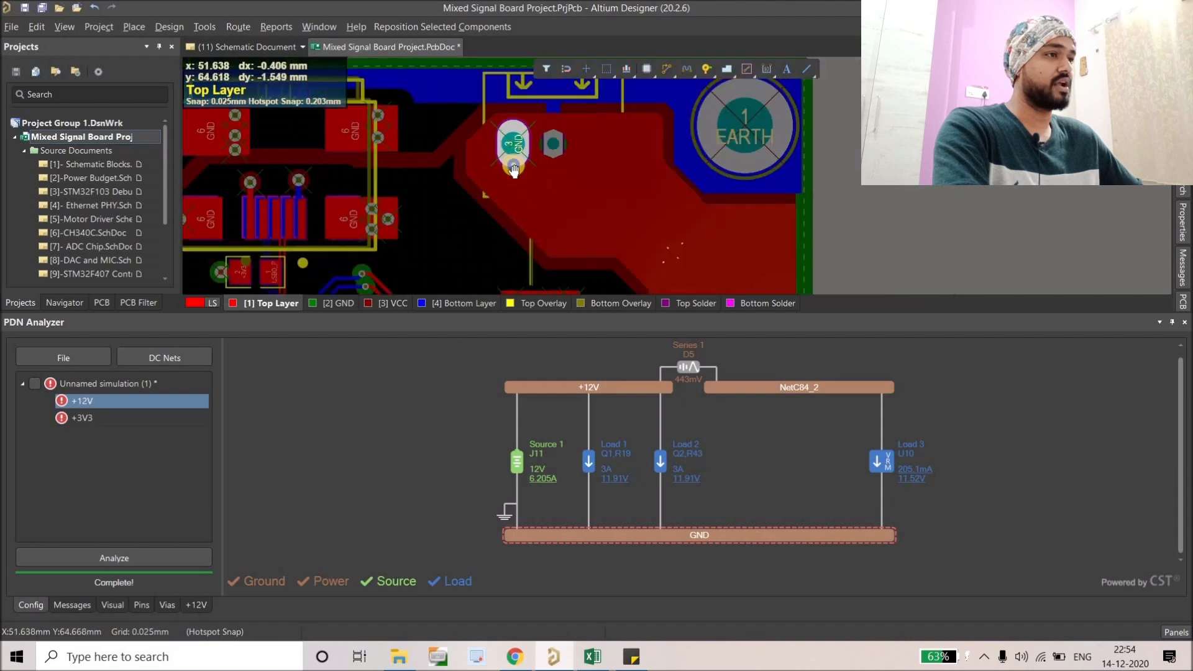
pyautogui.keyDown('ctrl'); pyautogui.scroll(-2, 513, 162); pyautogui.keyUp('ctrl')
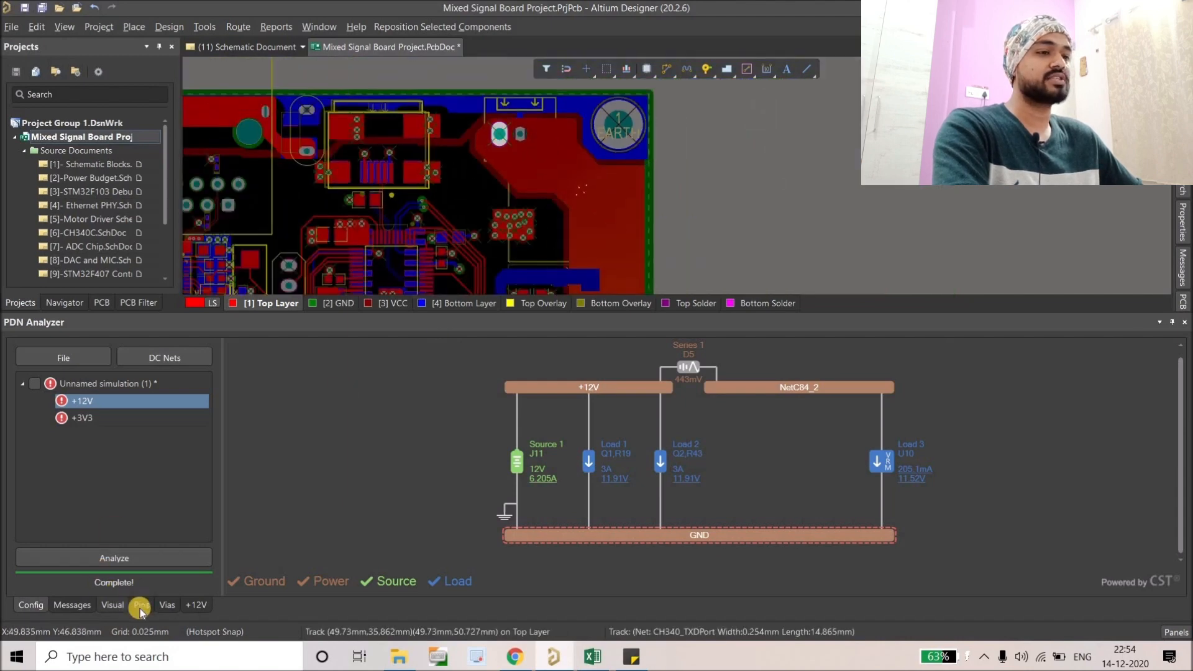
# Clear the analysis overlay from the board view around the power connector.
pyautogui.click(121, 609)
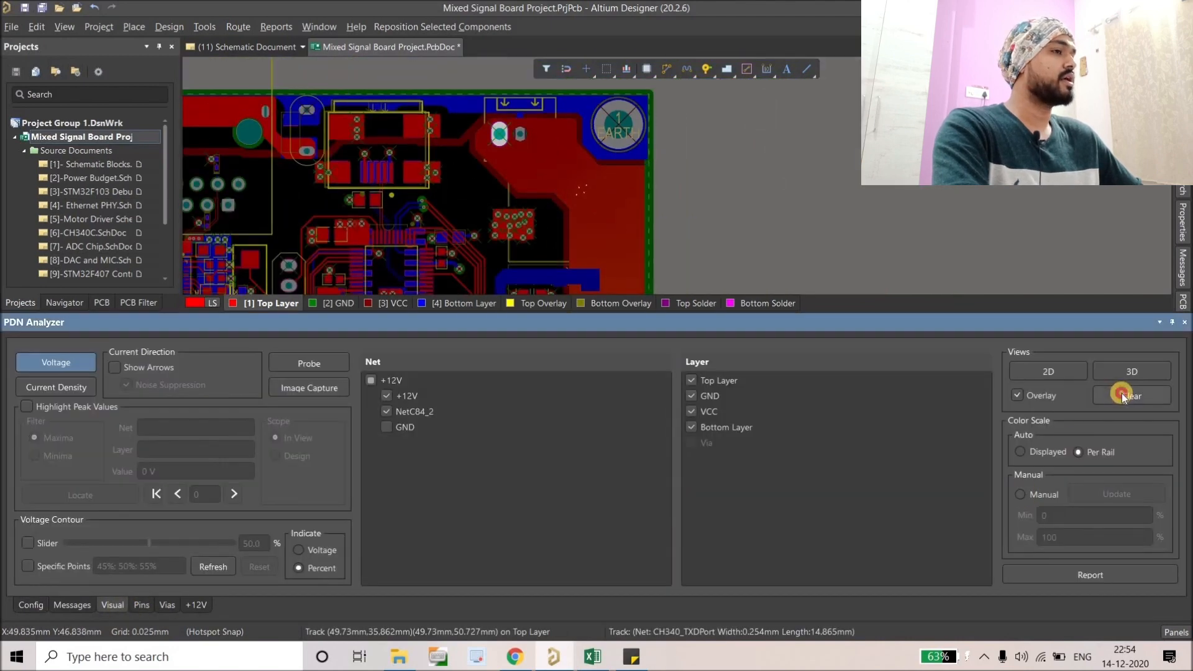
pyautogui.click(1118, 395)
pyautogui.keyDown('ctrl'); pyautogui.scroll(6, 563, 127); pyautogui.keyUp('ctrl')
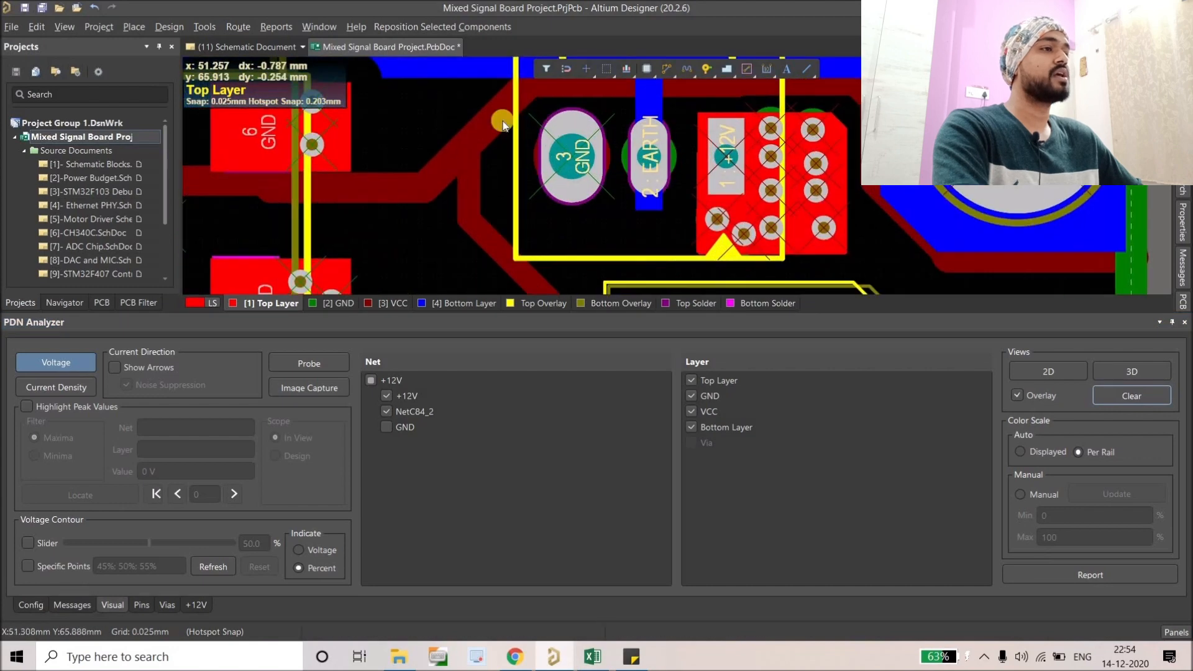
# Copy the large +12V via and paste it just below the GND pad at about 51.49 mm, 63.48 mm.
pyautogui.moveTo(750, 268); pyautogui.dragTo(669, 229, button='right')
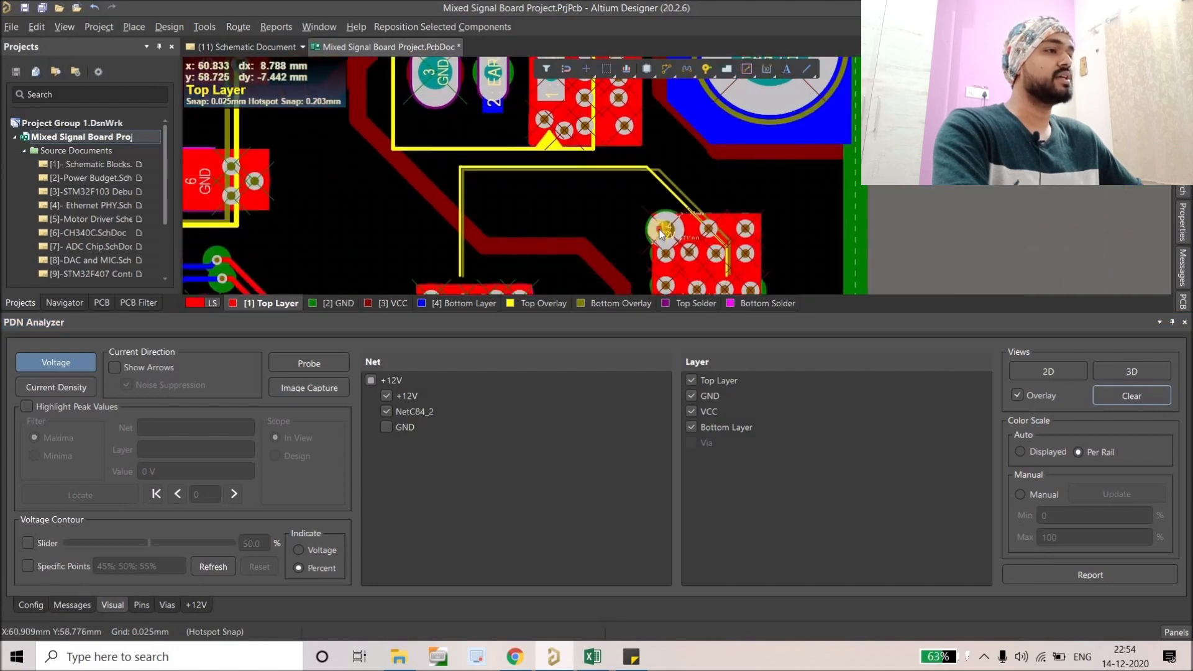
pyautogui.keyDown('ctrl'); pyautogui.scroll(2, 669, 229); pyautogui.keyUp('ctrl')
pyautogui.click(670, 229)
pyautogui.hotkey('ctrl', 'c')
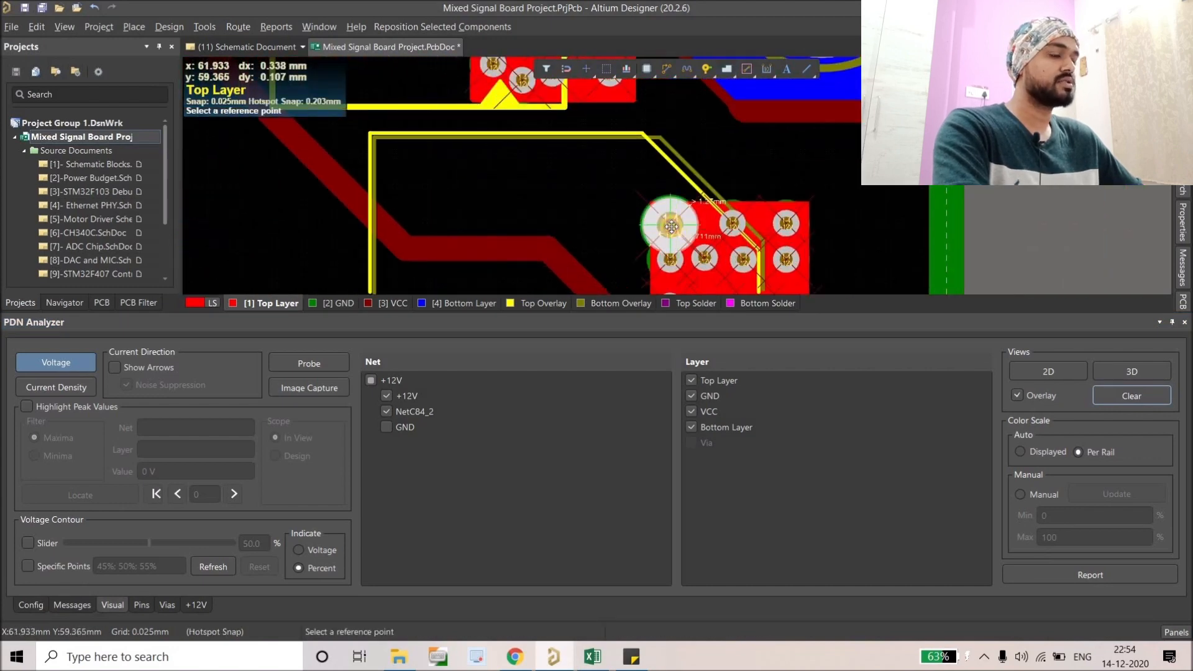
pyautogui.click(670, 225)
pyautogui.moveTo(722, 268); pyautogui.dragTo(817, 294, button='right')
pyautogui.hotkey('ctrl', 'v')
pyautogui.moveTo(483, 164); pyautogui.dragTo(539, 262, button='right')
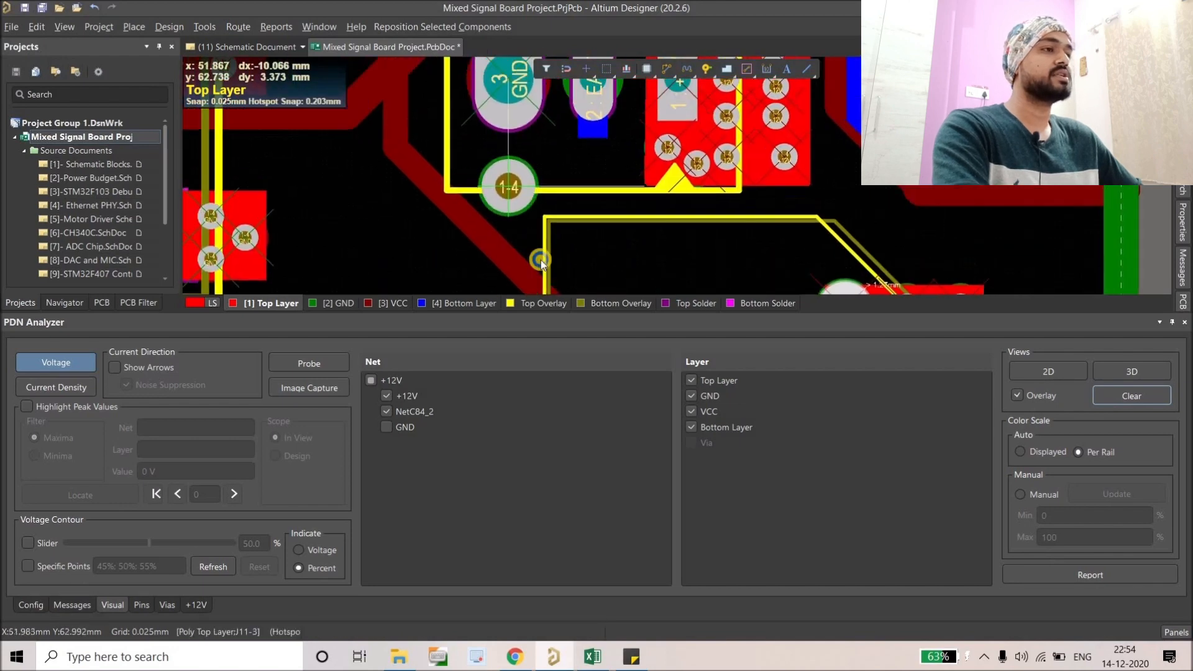
pyautogui.keyDown('ctrl'); pyautogui.scroll(1, 538, 257); pyautogui.keyUp('ctrl')
pyautogui.click(533, 248)
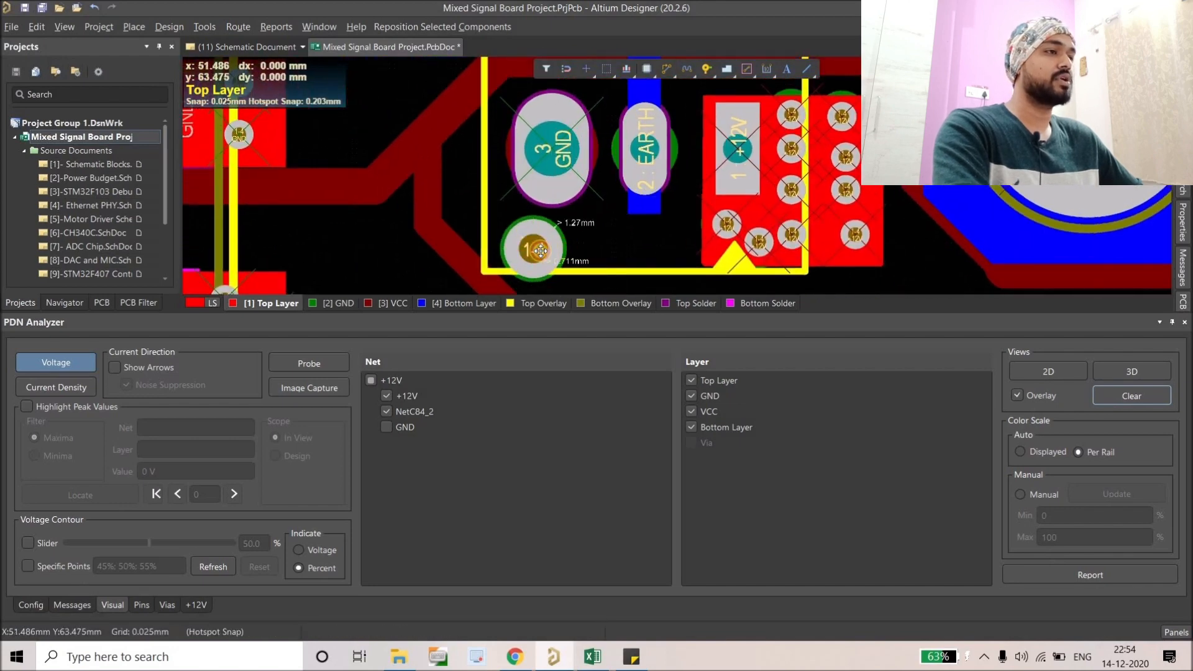
# Review the pasted via's diameter and hole size properties, and remove the via from below the GND pad.
pyautogui.doubleClick(539, 251)
pyautogui.scroll(4, 1082, 188)
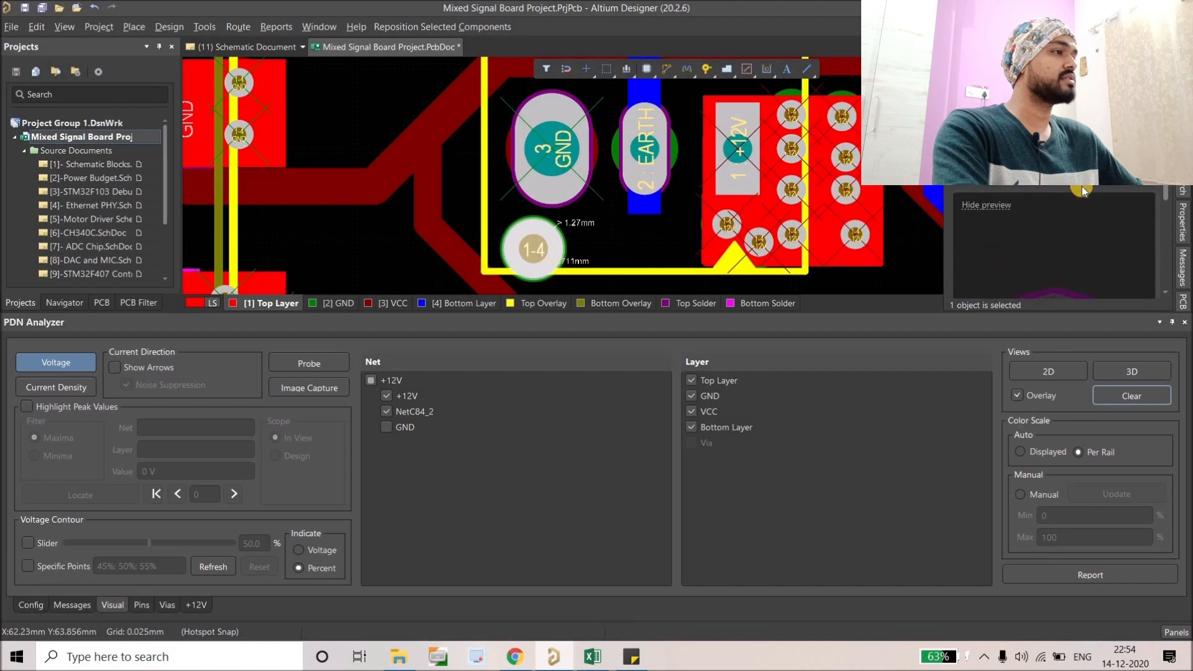
pyautogui.scroll(-2, 1067, 192)
pyautogui.scroll(1, 1065, 192)
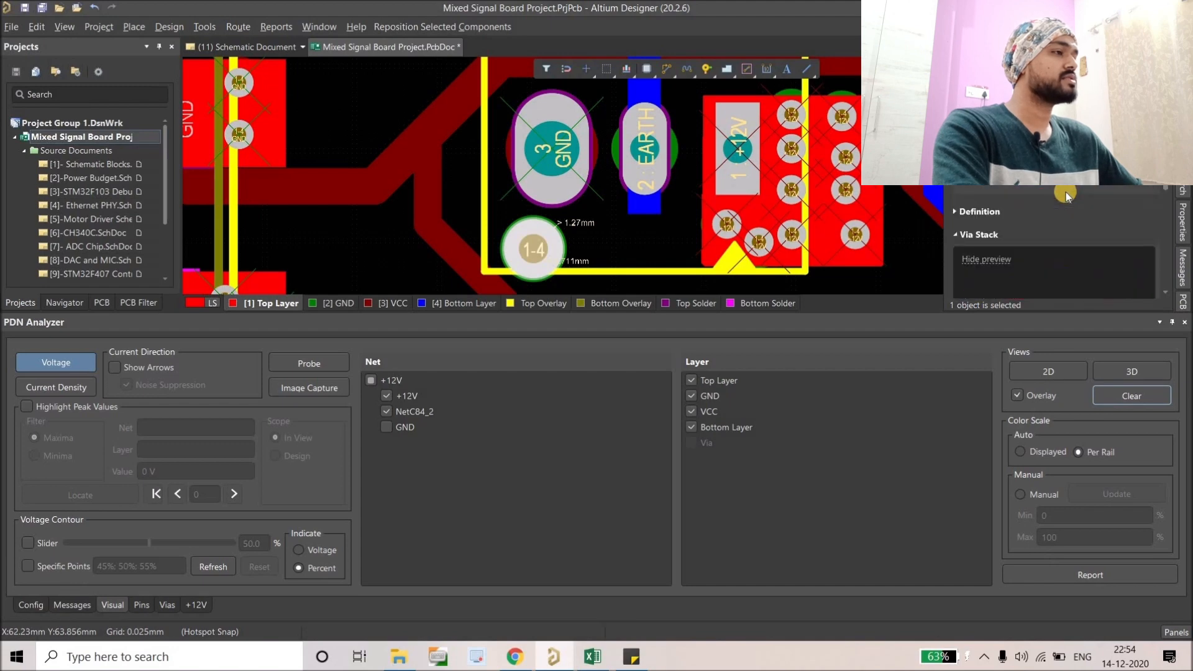
pyautogui.scroll(-1, 1064, 194)
pyautogui.scroll(-3, 1064, 196)
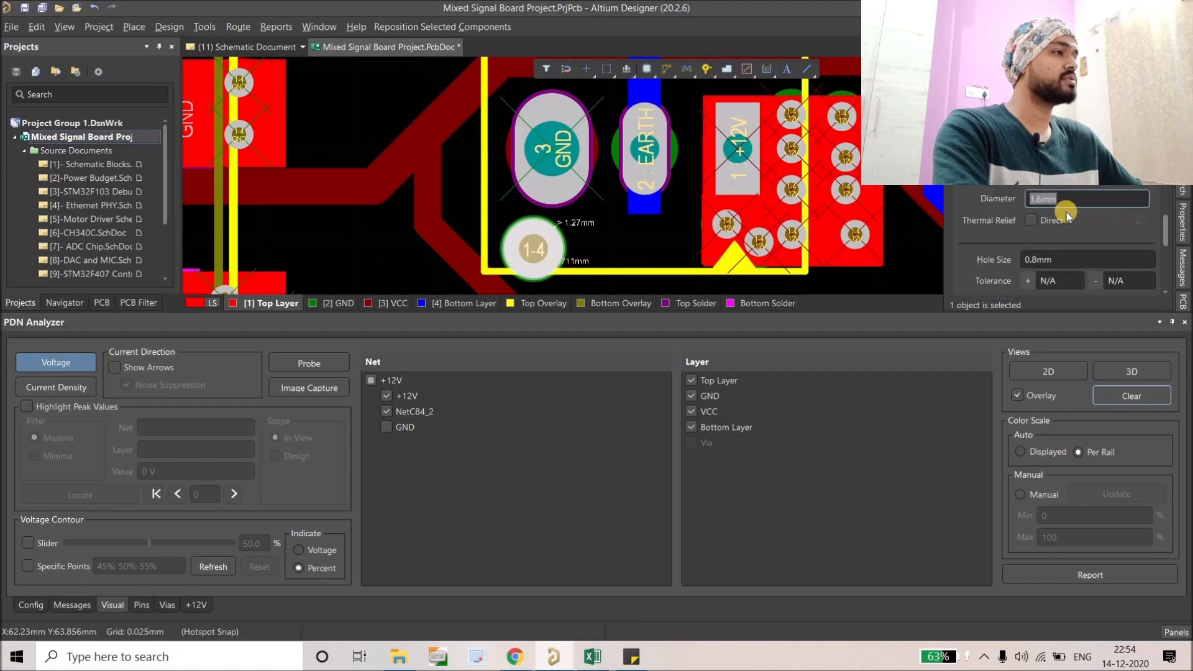
pyautogui.scroll(-4, 1066, 211)
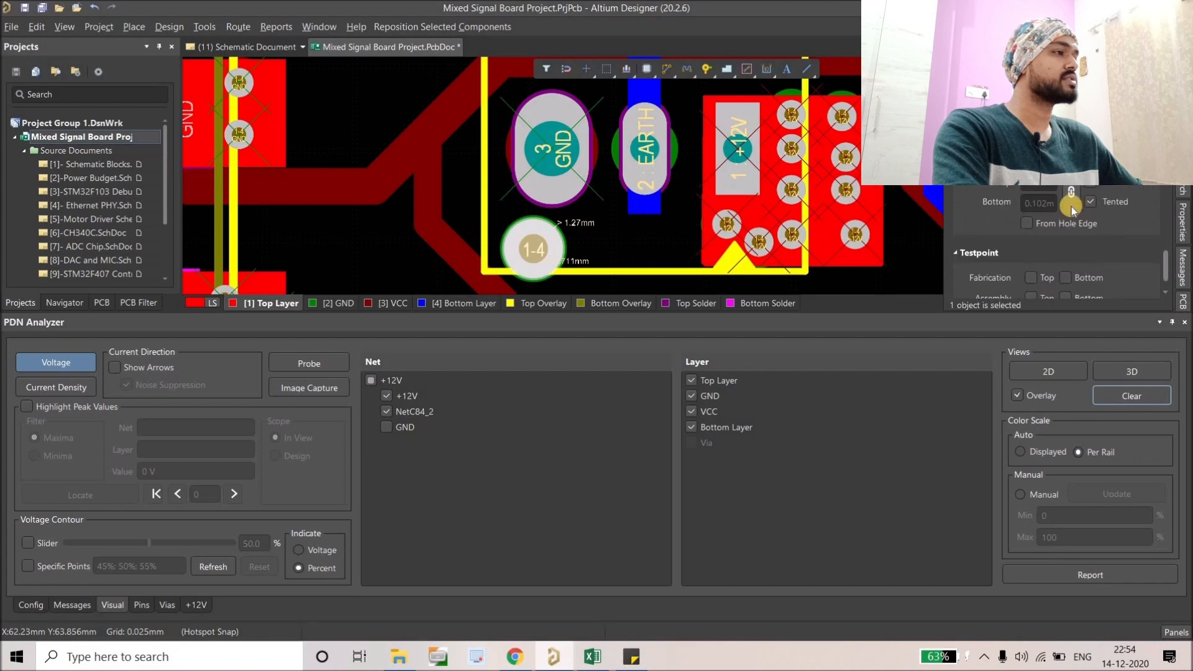
pyautogui.keyDown('ctrl'); pyautogui.scroll(-3, 427, 247); pyautogui.keyUp('ctrl')
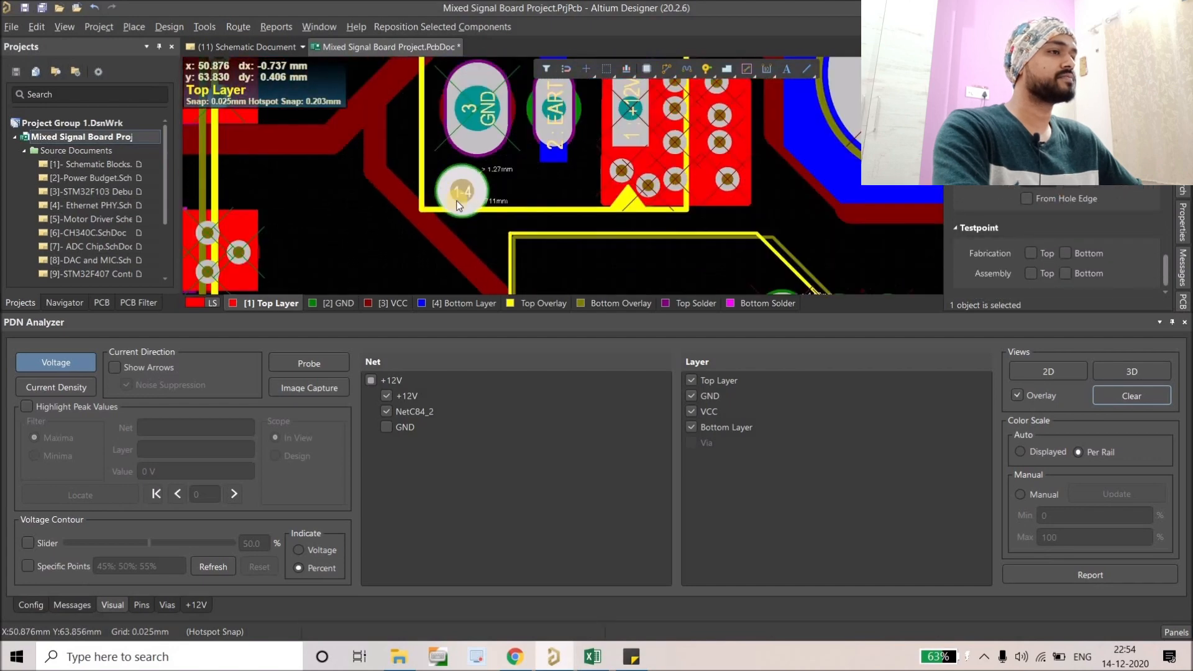
pyautogui.keyDown('ctrl'); pyautogui.scroll(2, 450, 180); pyautogui.keyUp('ctrl')
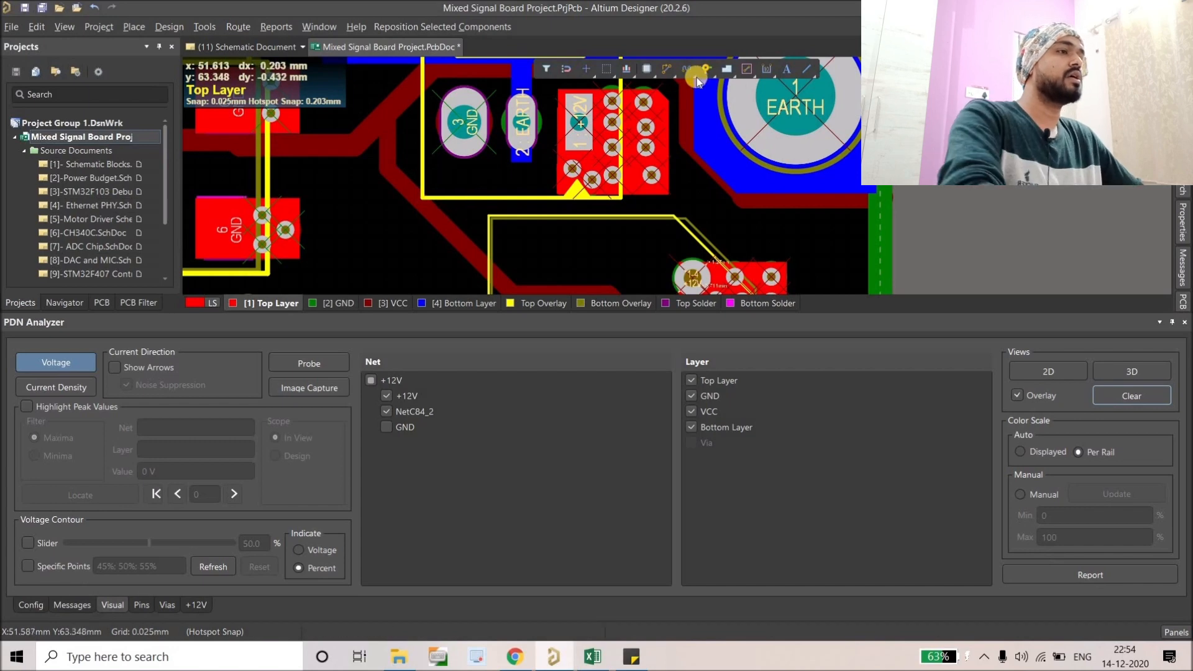
# Draw a polygon pour about 6.6 mm by 8.3 mm on the Top Layer around connector J11's GND pad.
pyautogui.keyDown('ctrl'); pyautogui.scroll(-1, 450, 117); pyautogui.keyUp('ctrl')
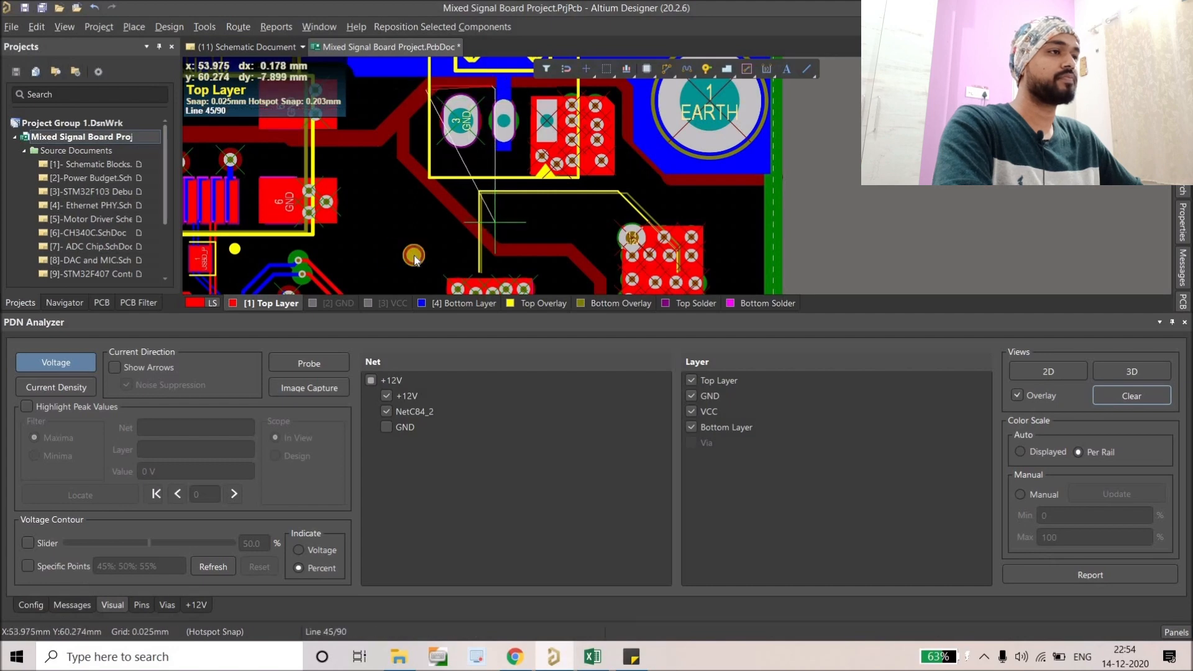
pyautogui.click(382, 236)
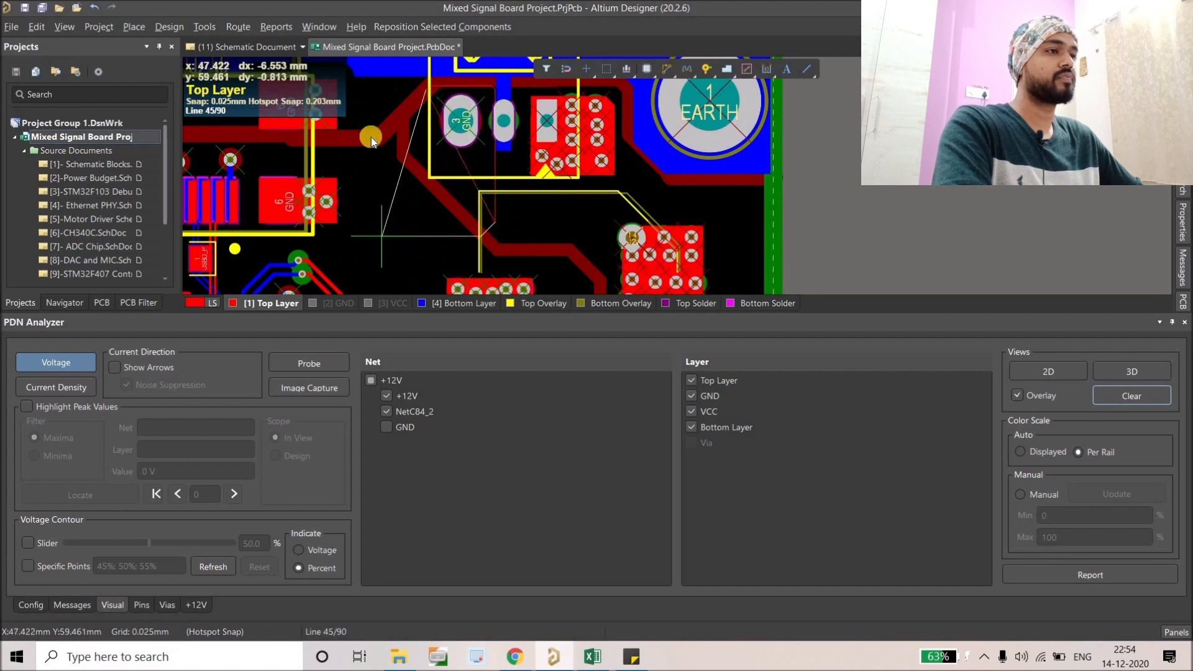
pyautogui.click(378, 93)
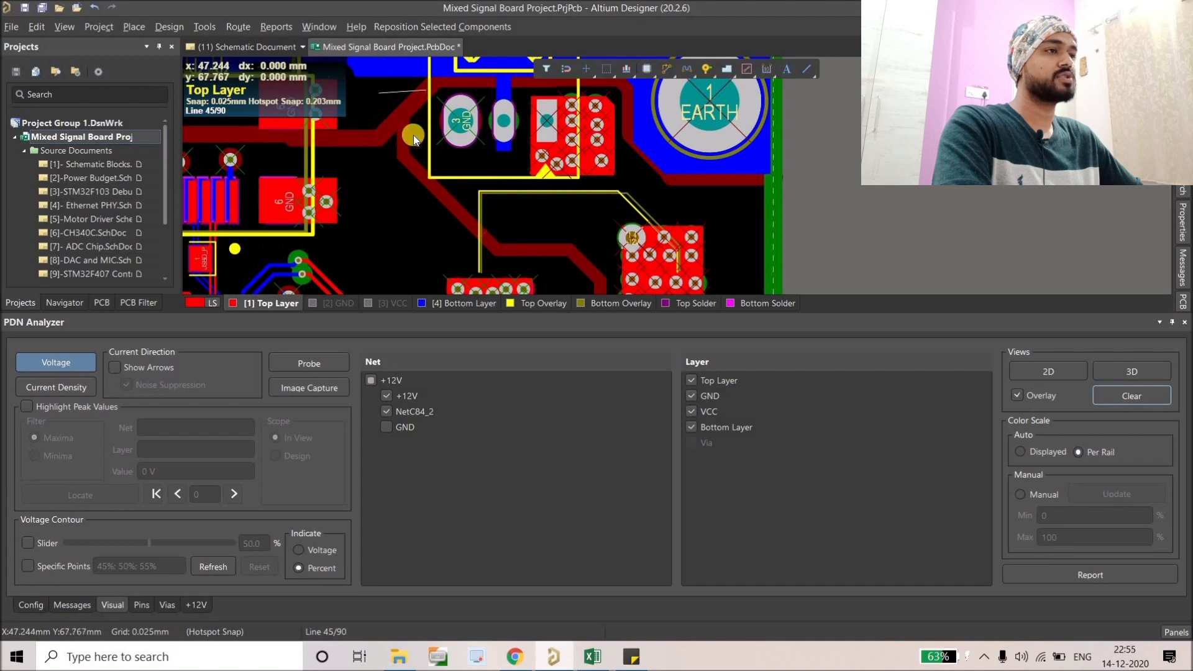
pyautogui.rightClick(412, 135)
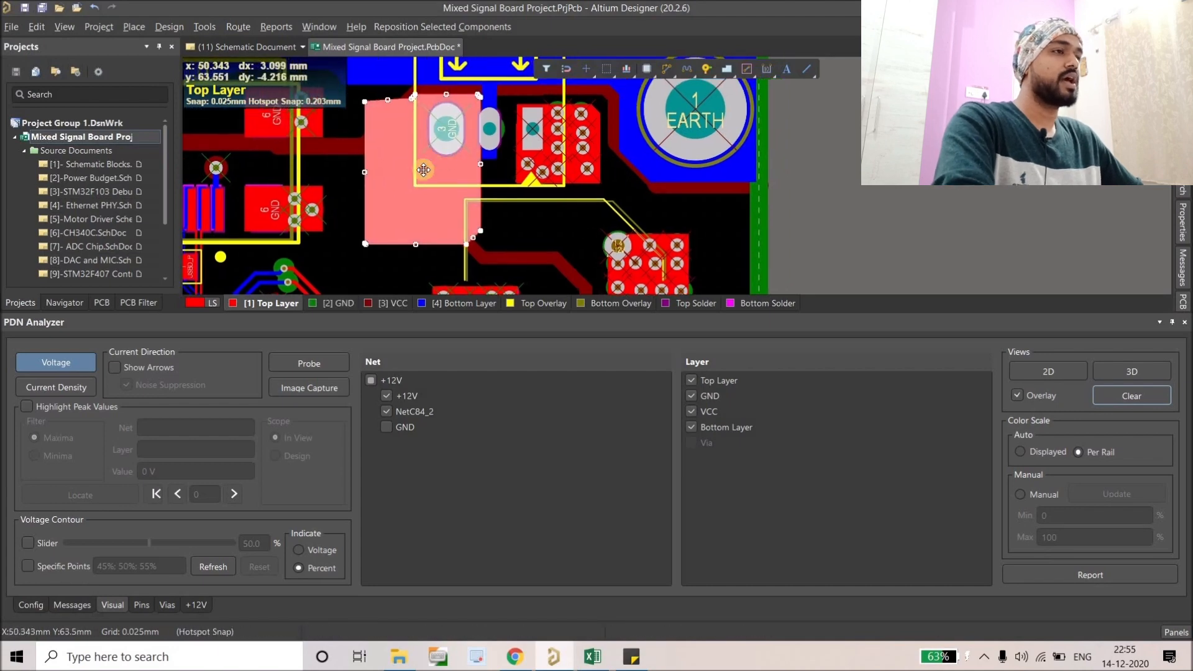
# Assign the new Top Layer polygon around the GND pad to the GND net.
pyautogui.doubleClick(425, 174)
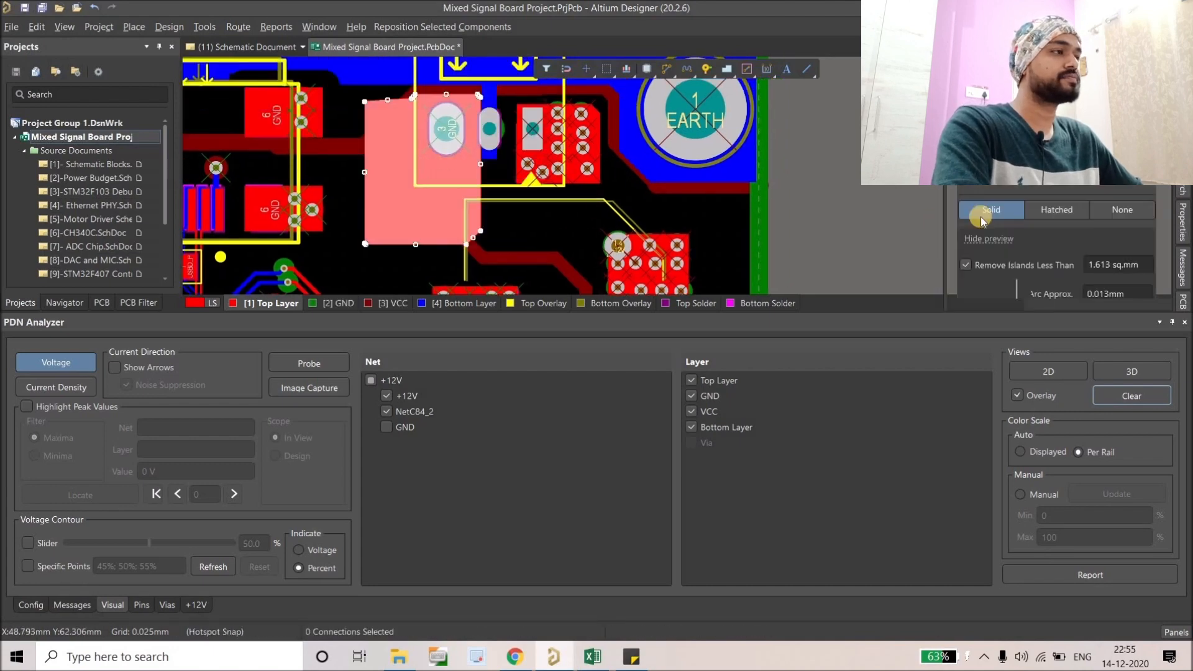
pyautogui.scroll(3, 1025, 231)
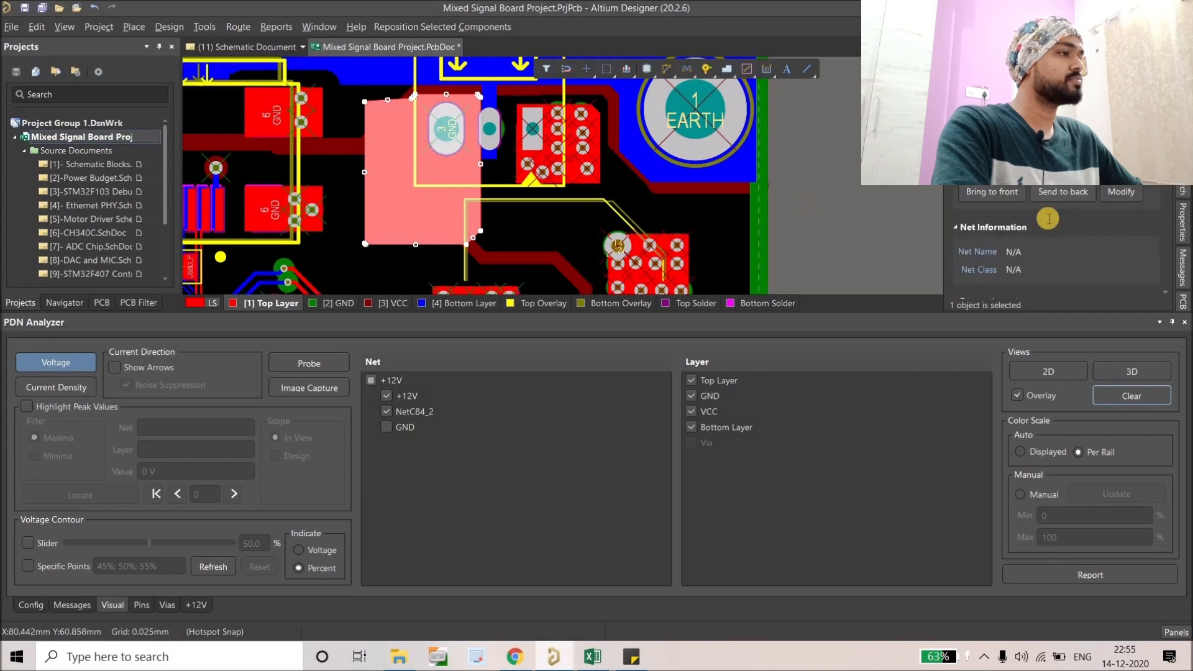
pyautogui.scroll(-1, 1047, 217)
pyautogui.click(1048, 217)
pyautogui.press('capslock')
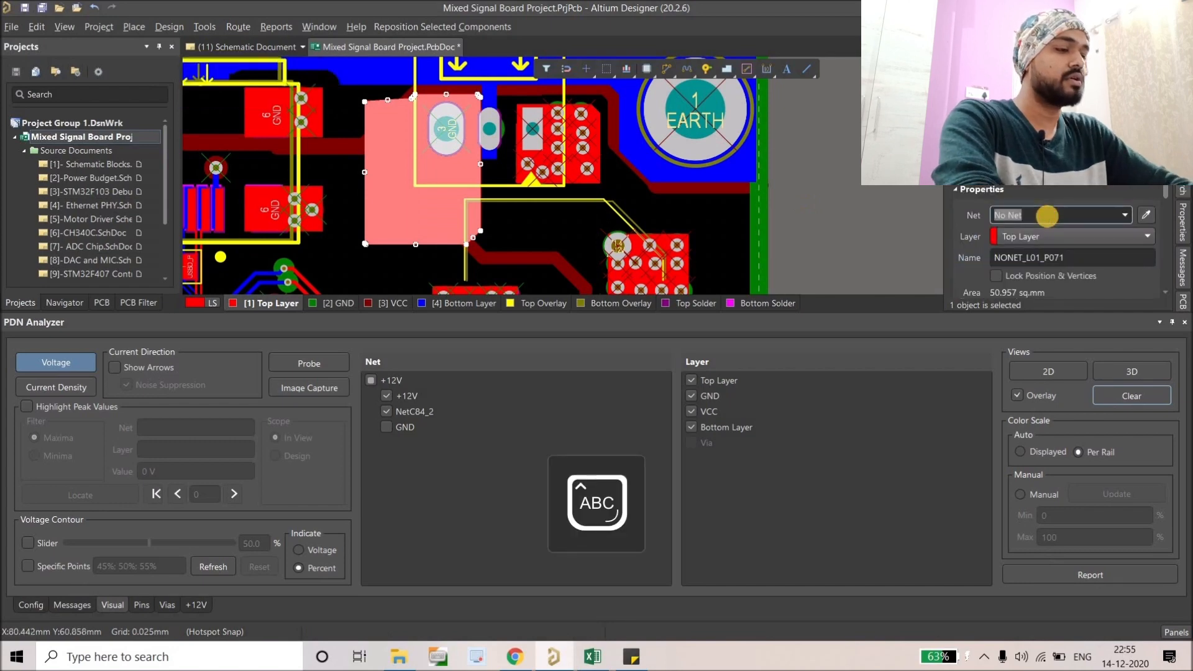
pyautogui.write('GND')
pyautogui.press('Return')
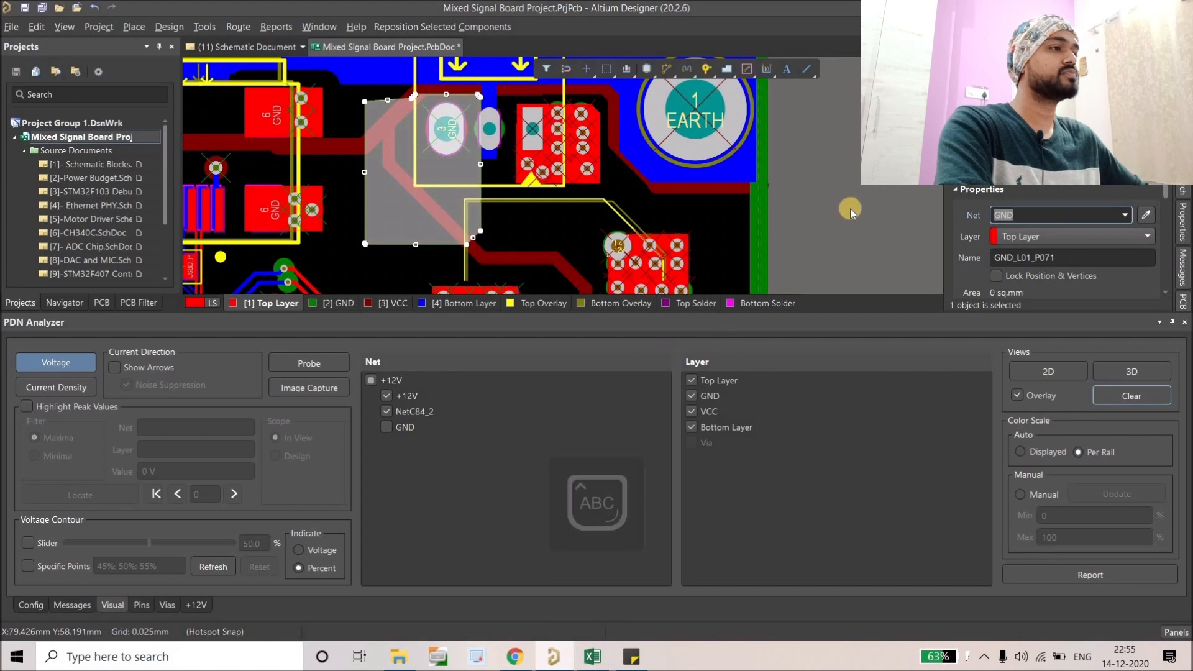
# Repour all polygons on the board.
pyautogui.click(811, 200)
pyautogui.moveTo(843, 196); pyautogui.dragTo(815, 193, button='right')
pyautogui.press('t')
pyautogui.press('g')
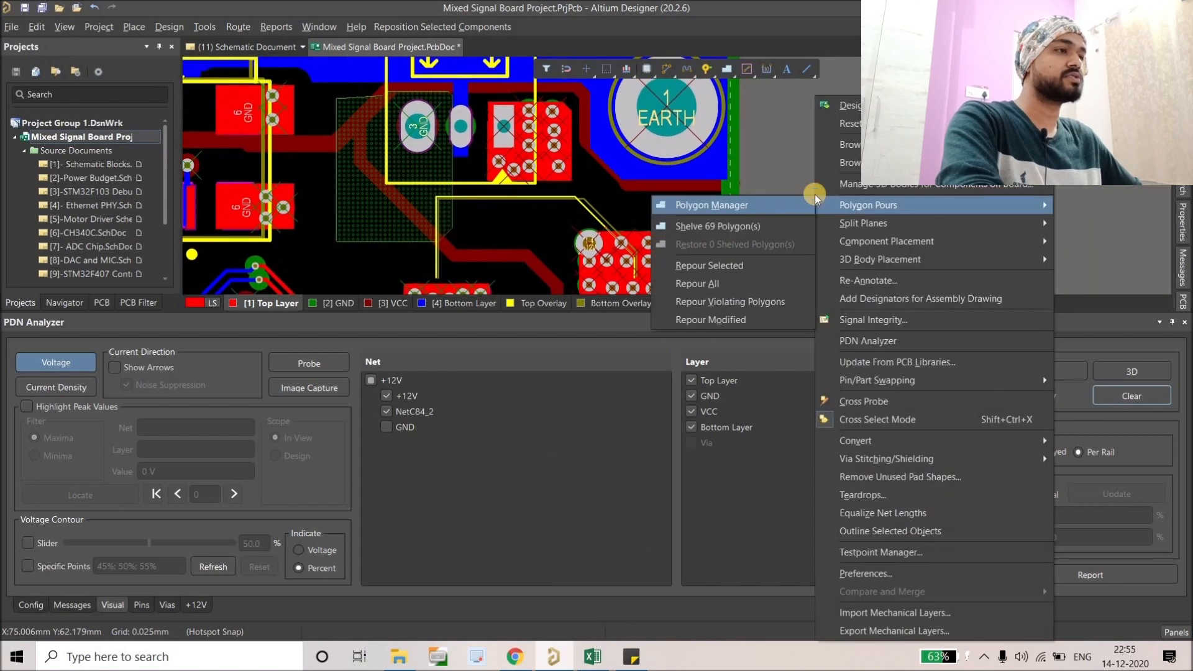
pyautogui.press('a')
# Place six 1.27 mm GND vias in the new polygon, beside and below connector J11's GND pad.
pyautogui.moveTo(404, 158); pyautogui.dragTo(486, 170, button='right')
pyautogui.keyDown('ctrl'); pyautogui.scroll(2, 485, 170); pyautogui.keyUp('ctrl')
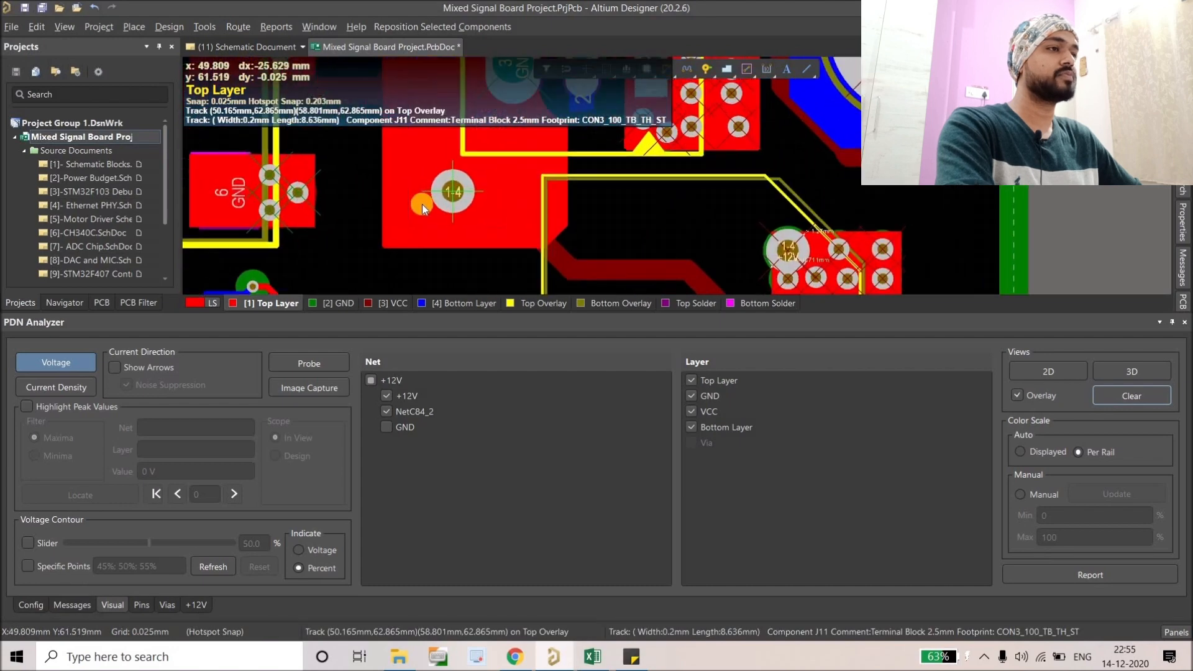
pyautogui.scroll(1, 515, 221)
pyautogui.click(528, 200)
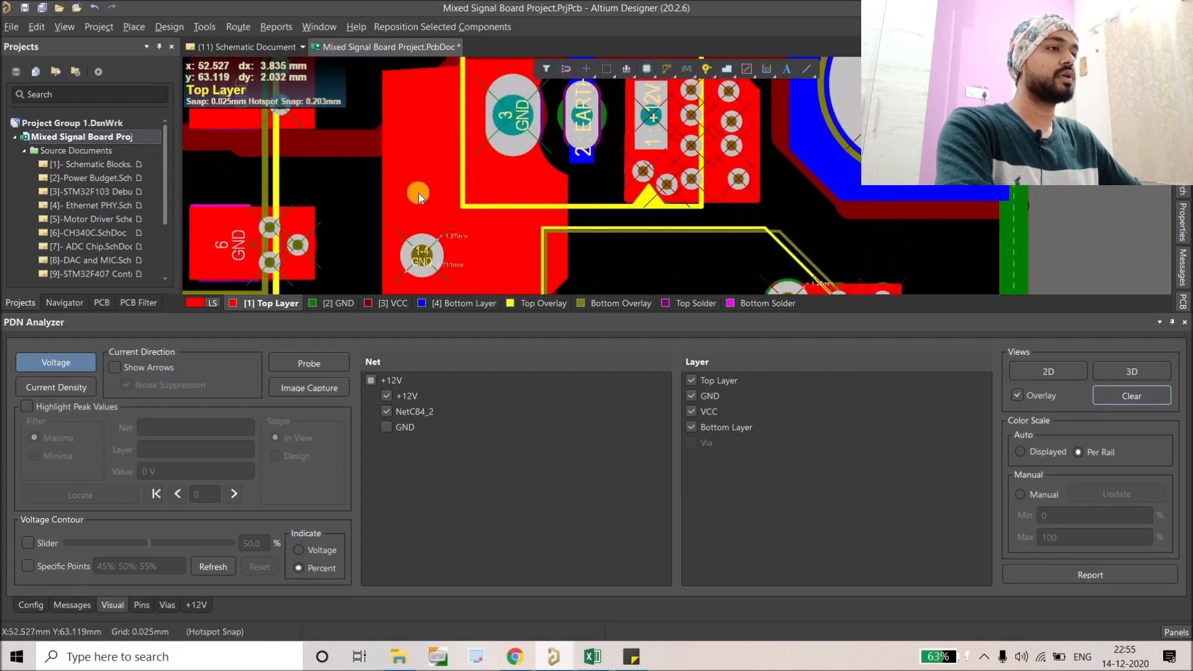
pyautogui.moveTo(412, 185); pyautogui.dragTo(354, 43, button='right')
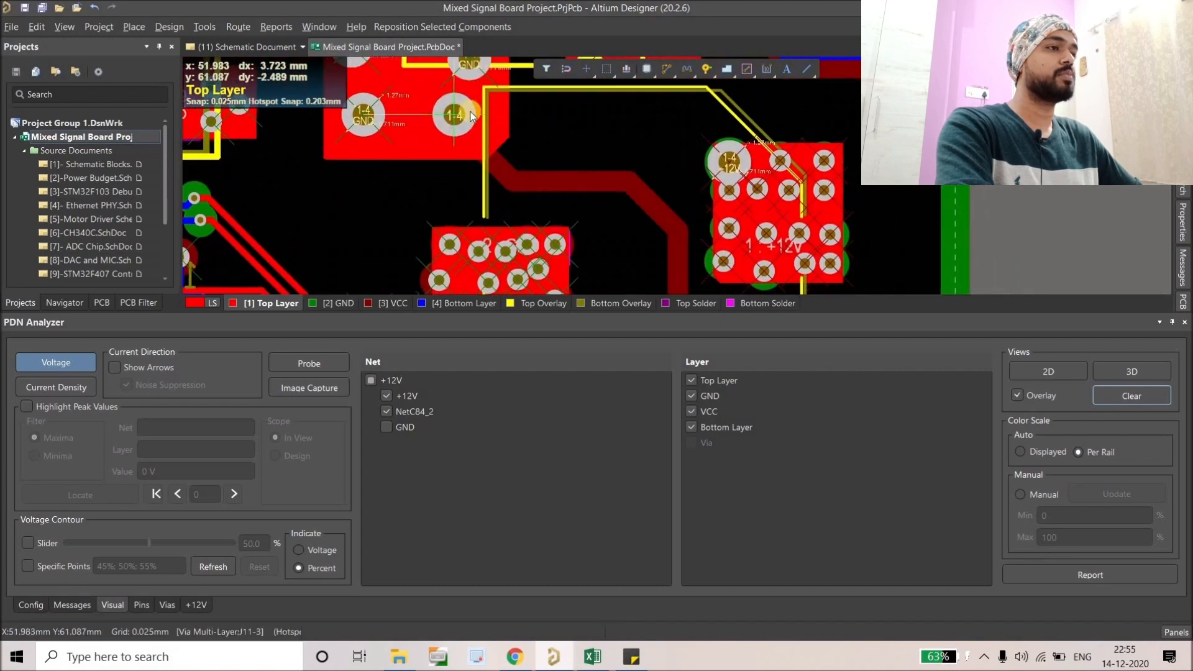
pyautogui.click(479, 115)
pyautogui.click(416, 136)
pyautogui.moveTo(416, 136); pyautogui.dragTo(423, 224, button='right')
pyautogui.moveTo(408, 135); pyautogui.dragTo(442, 239, button='right')
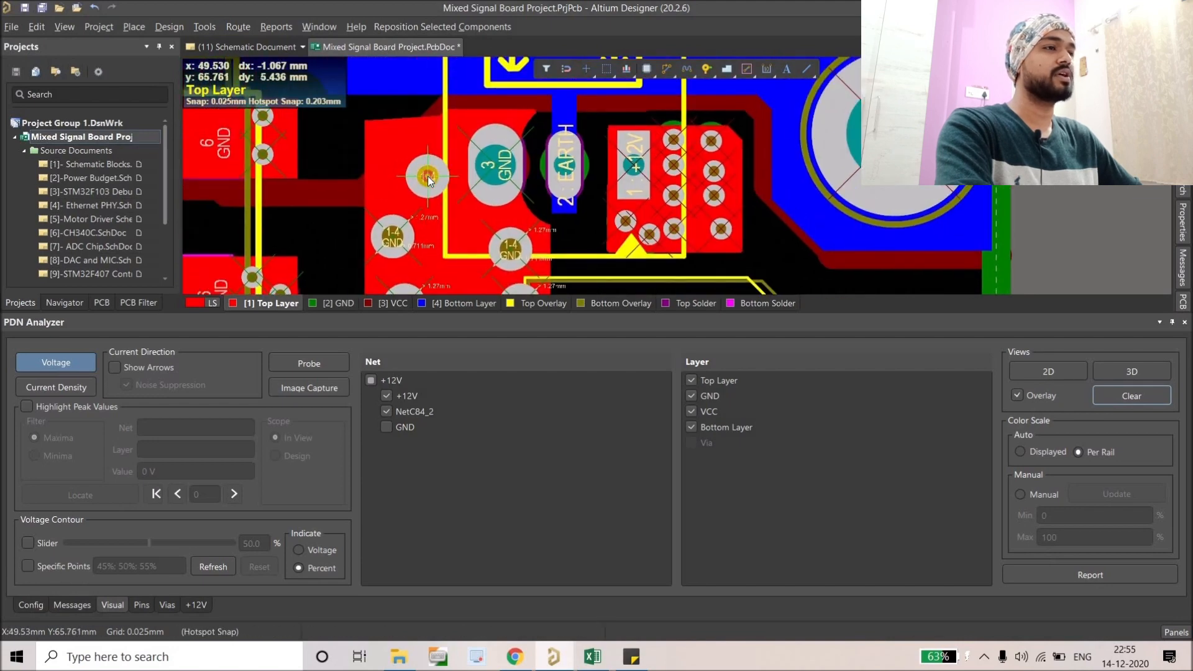
pyautogui.click(427, 177)
pyautogui.keyDown('ctrl'); pyautogui.scroll(-2, 425, 177); pyautogui.keyUp('ctrl')
pyautogui.moveTo(426, 177); pyautogui.dragTo(403, 101, button='right')
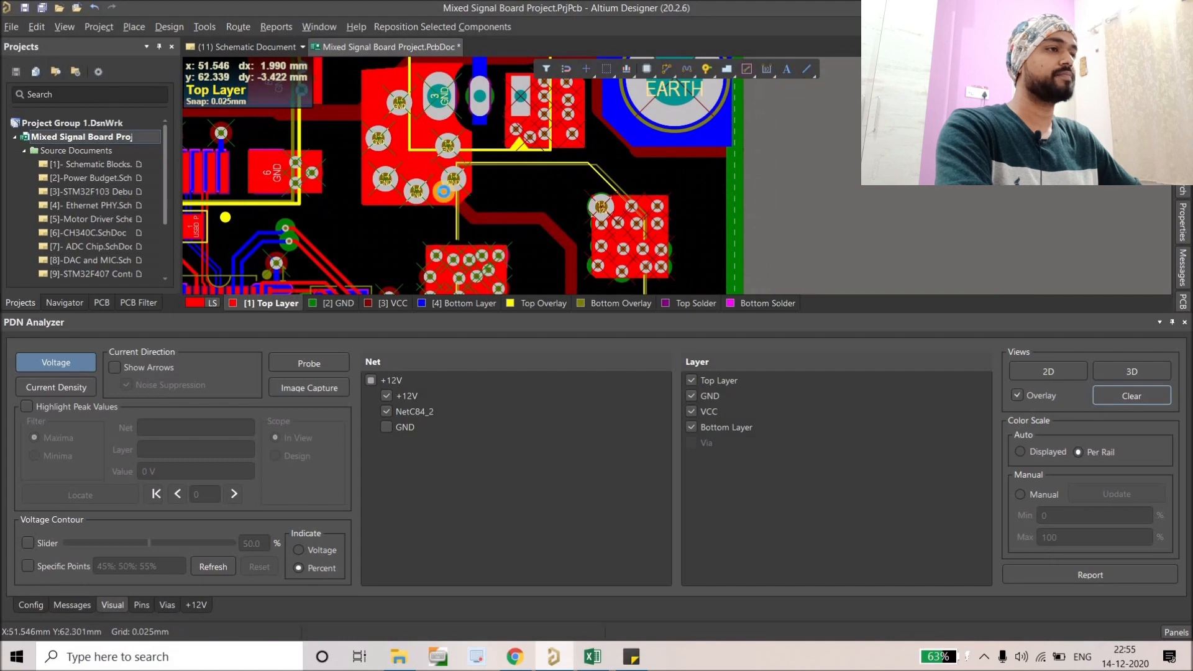
# Save the PCB document and rerun the power analysis of the +12V network.
pyautogui.hotkey('ctrl', 's')
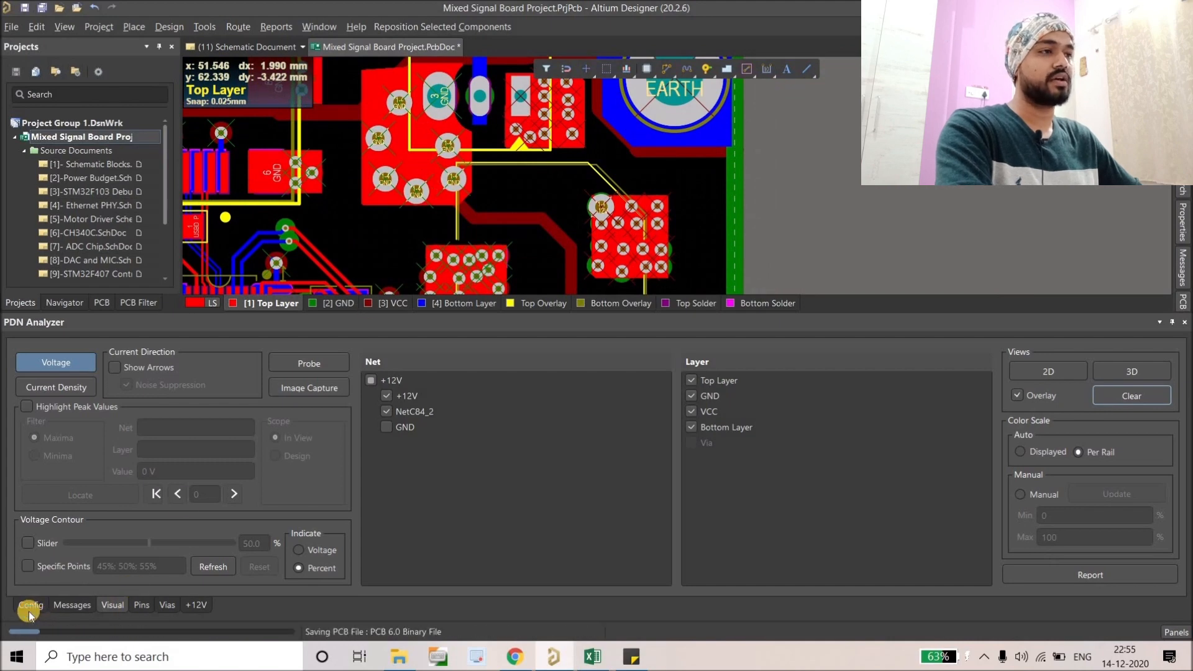
pyautogui.click(31, 605)
pyautogui.click(68, 562)
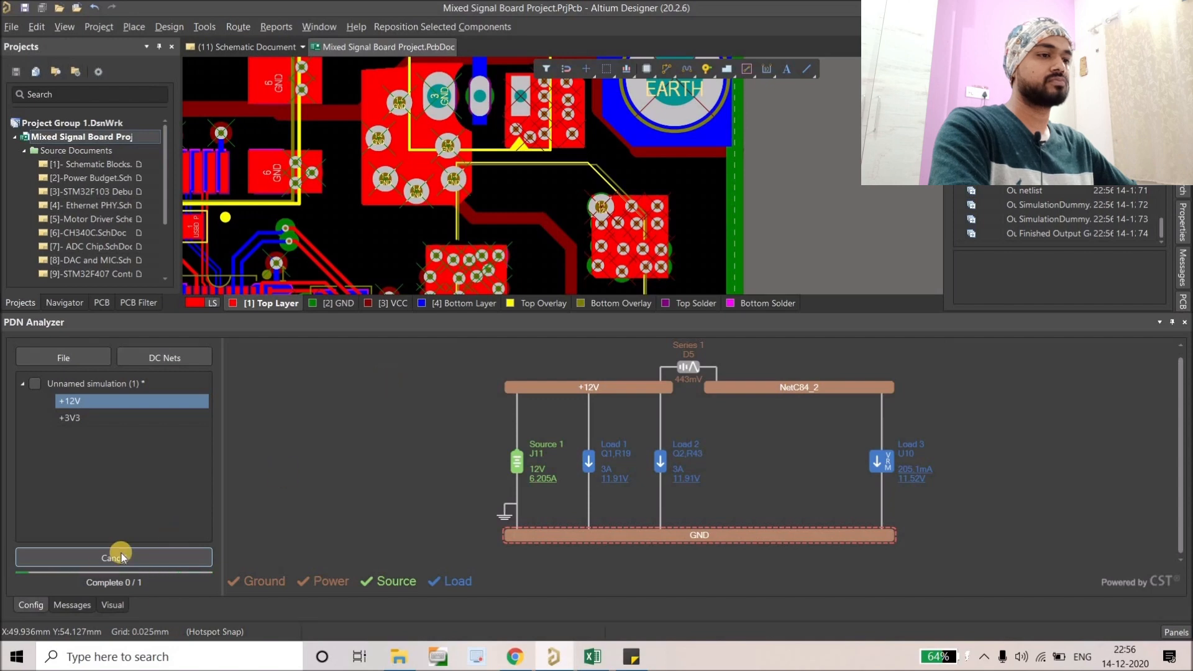
# Check the analysis messages for violations and review the +12V network's source and load results.
pyautogui.click(61, 609)
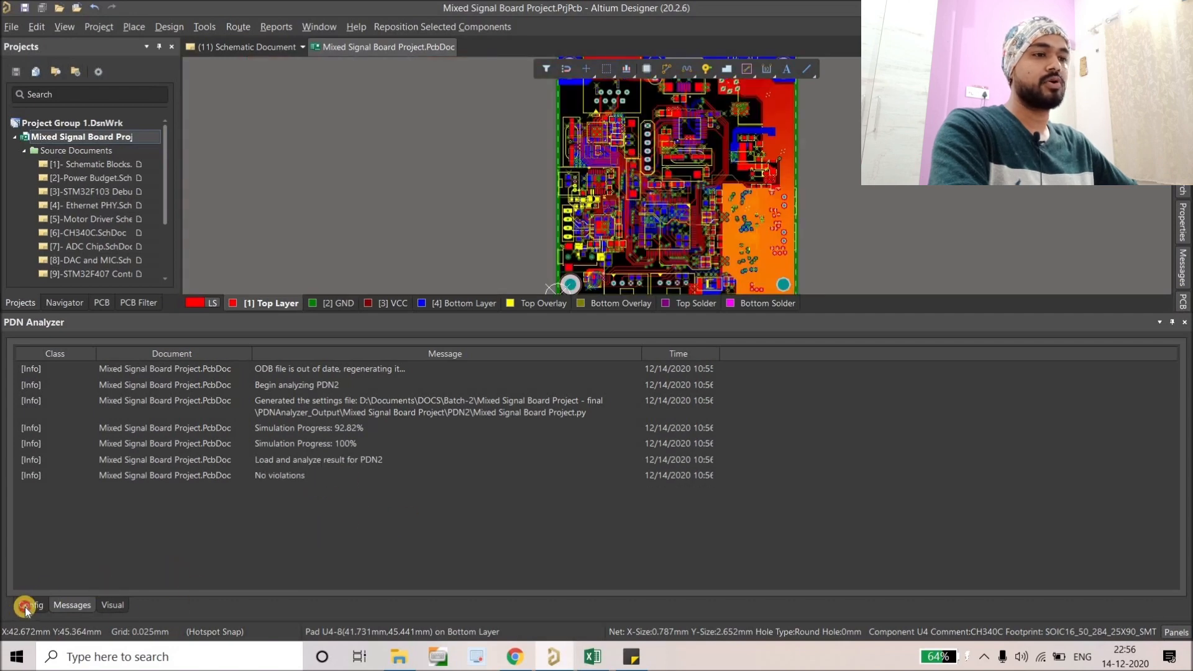
pyautogui.click(25, 607)
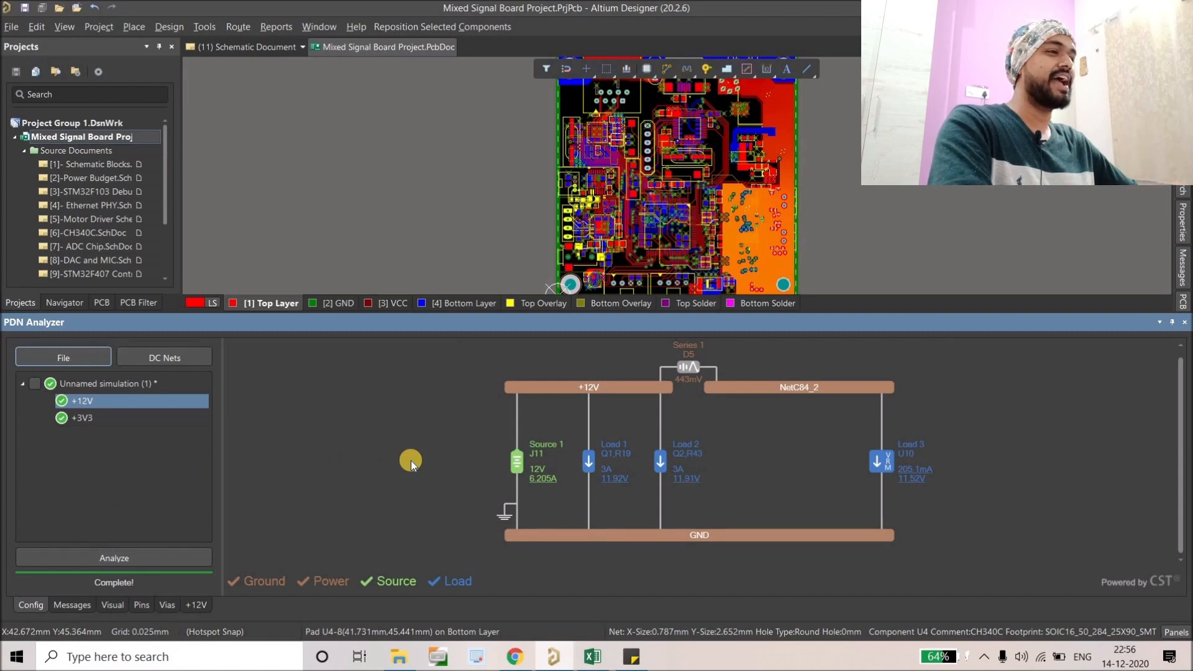
pyautogui.rightClick(394, 456)
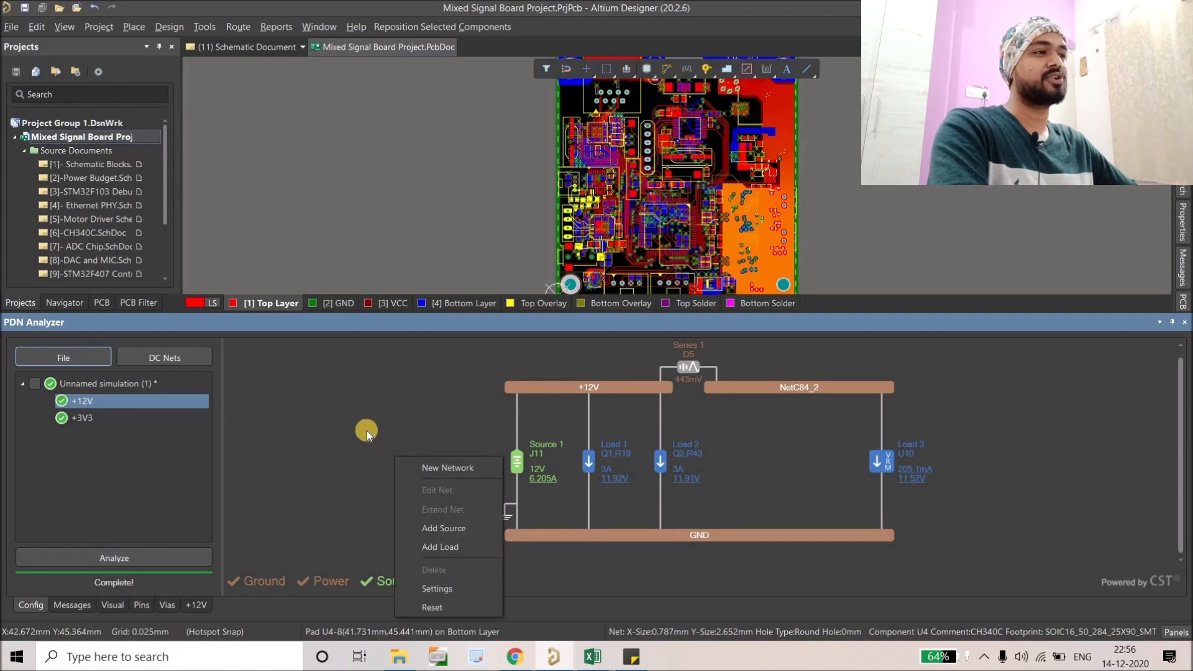
pyautogui.click(91, 401)
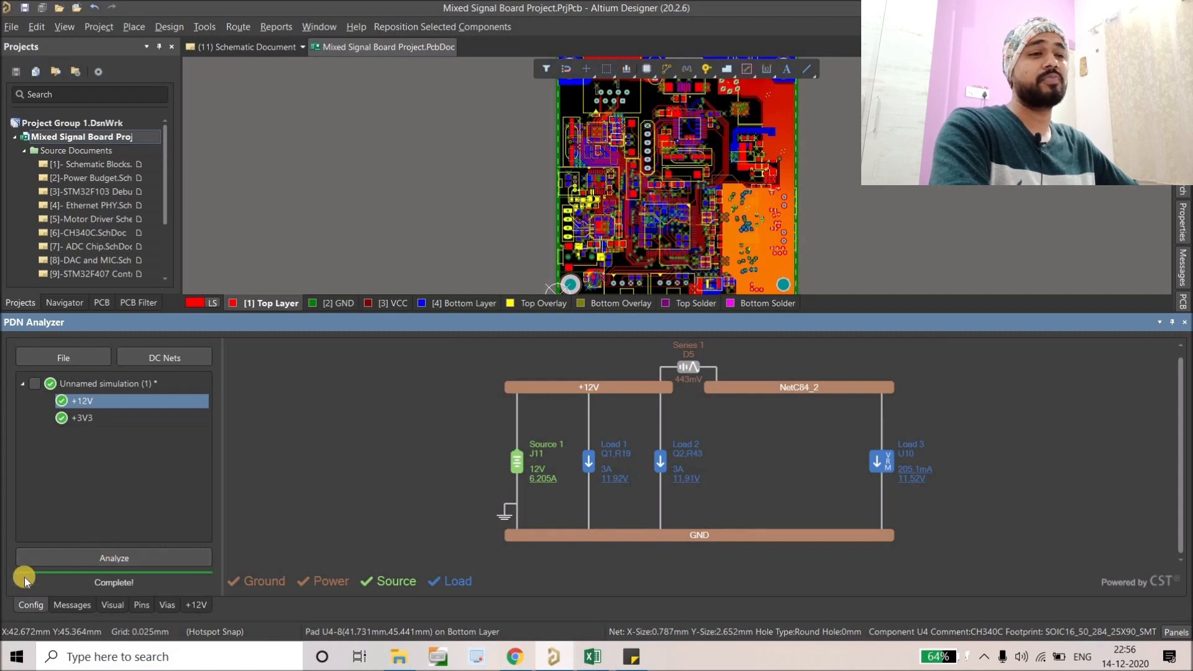
pyautogui.click(71, 605)
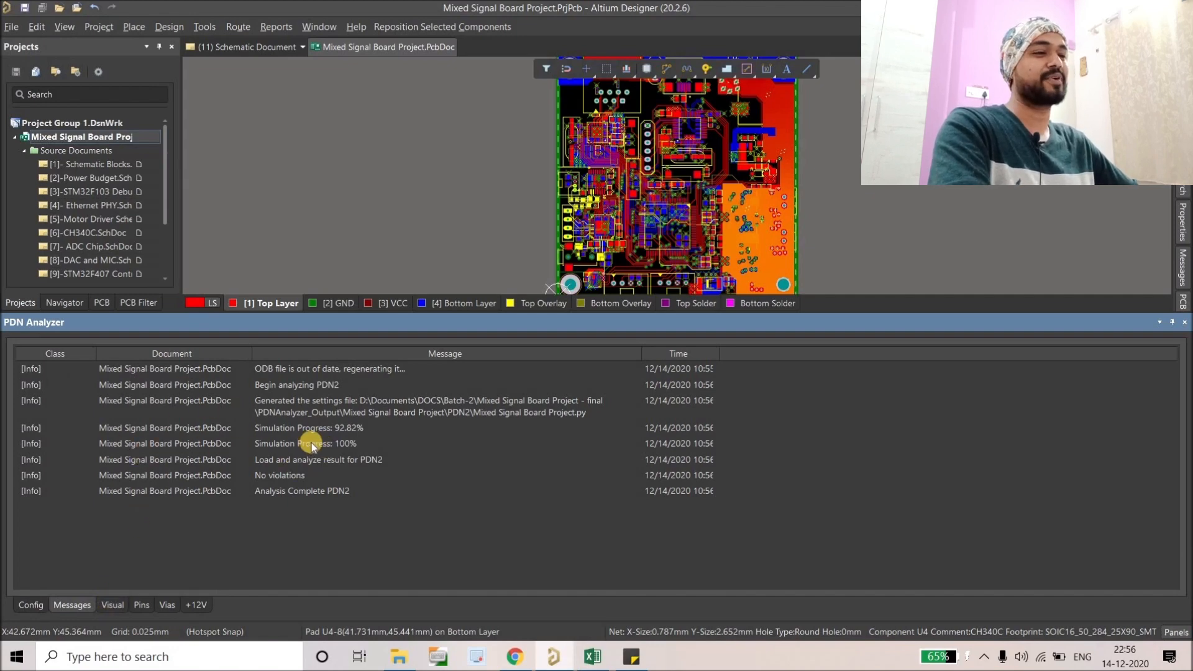
# Show the +12V voltage overlay on the board with the automatic color scale set to Displayed.
pyautogui.click(110, 605)
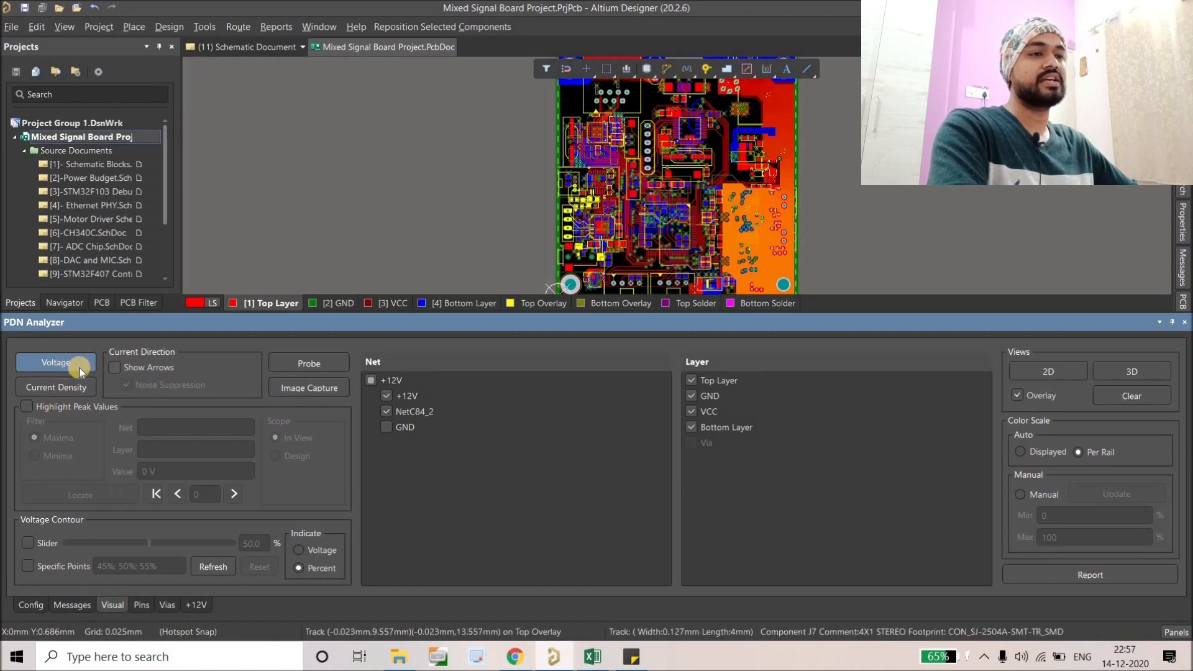
pyautogui.moveTo(407, 221); pyautogui.dragTo(358, 161, button='right')
pyautogui.keyDown('ctrl'); pyautogui.scroll(2, 689, 221); pyautogui.keyUp('ctrl')
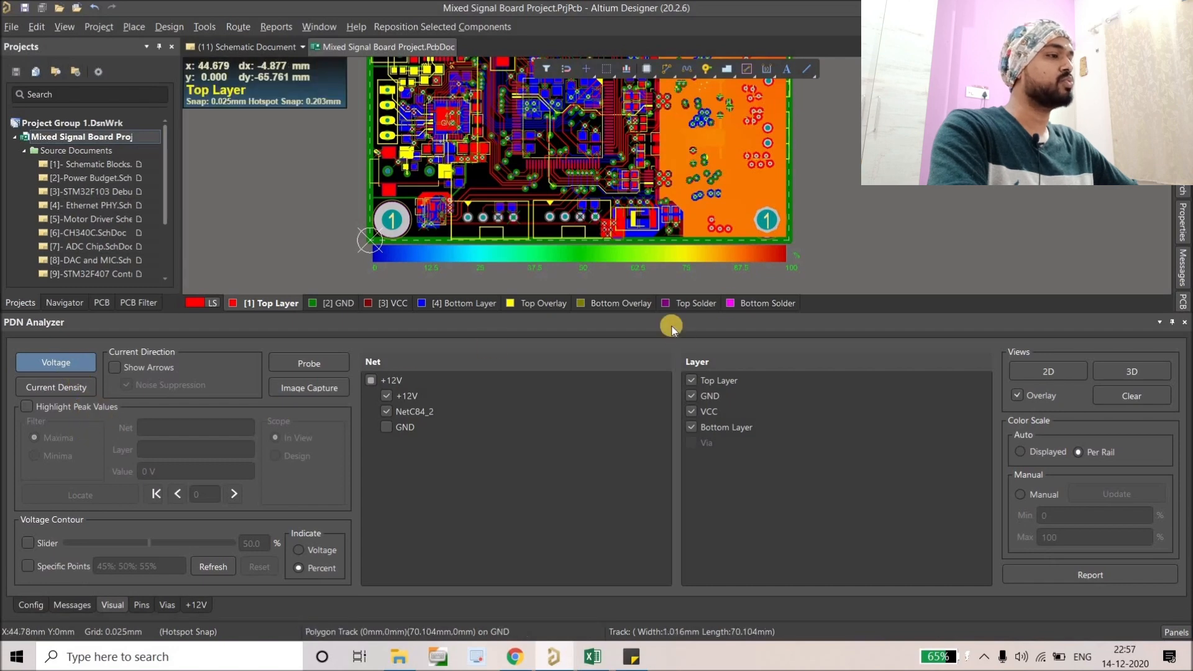
pyautogui.click(1020, 452)
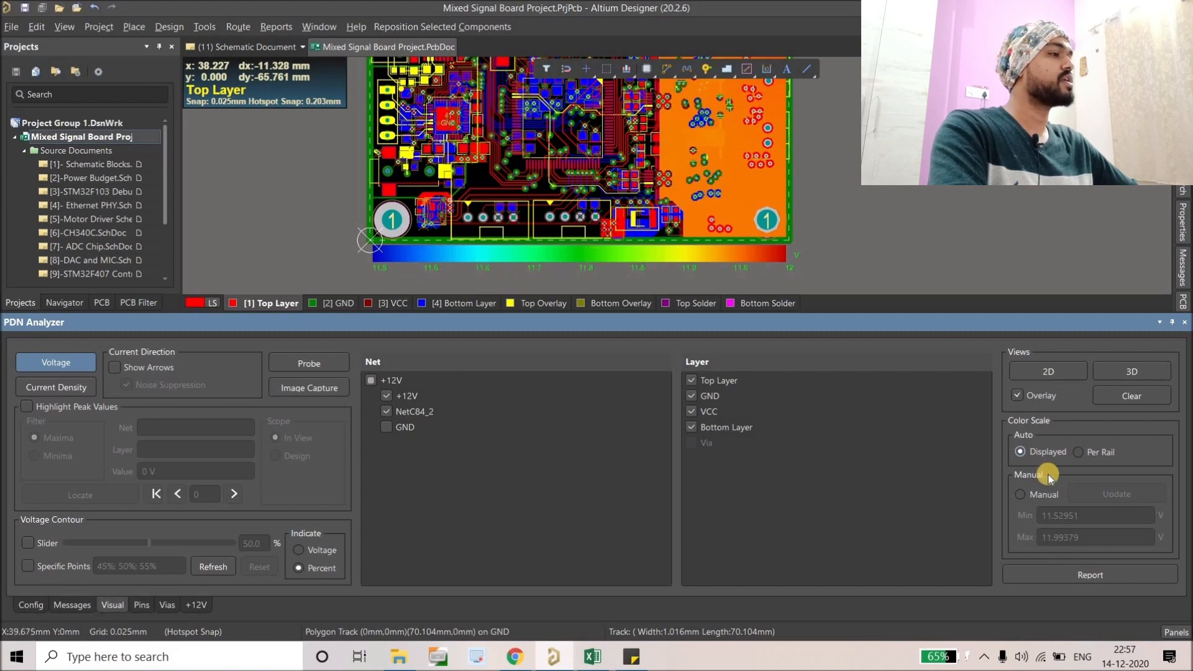
# Switch the overlay to current density and show the area around the GND pad and its new vias.
pyautogui.click(53, 386)
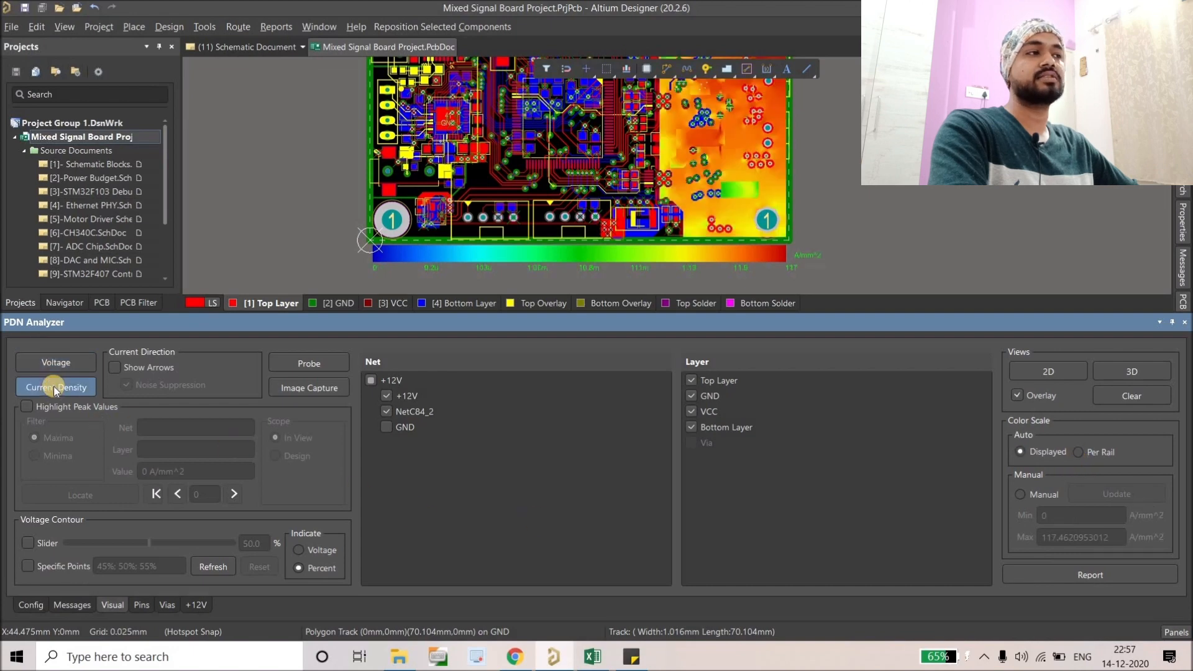
pyautogui.keyDown('ctrl'); pyautogui.scroll(-3, 555, 185); pyautogui.keyUp('ctrl')
pyautogui.moveTo(594, 240); pyautogui.dragTo(571, 287, button='right')
pyautogui.keyDown('ctrl'); pyautogui.scroll(10, 570, 146); pyautogui.keyUp('ctrl')
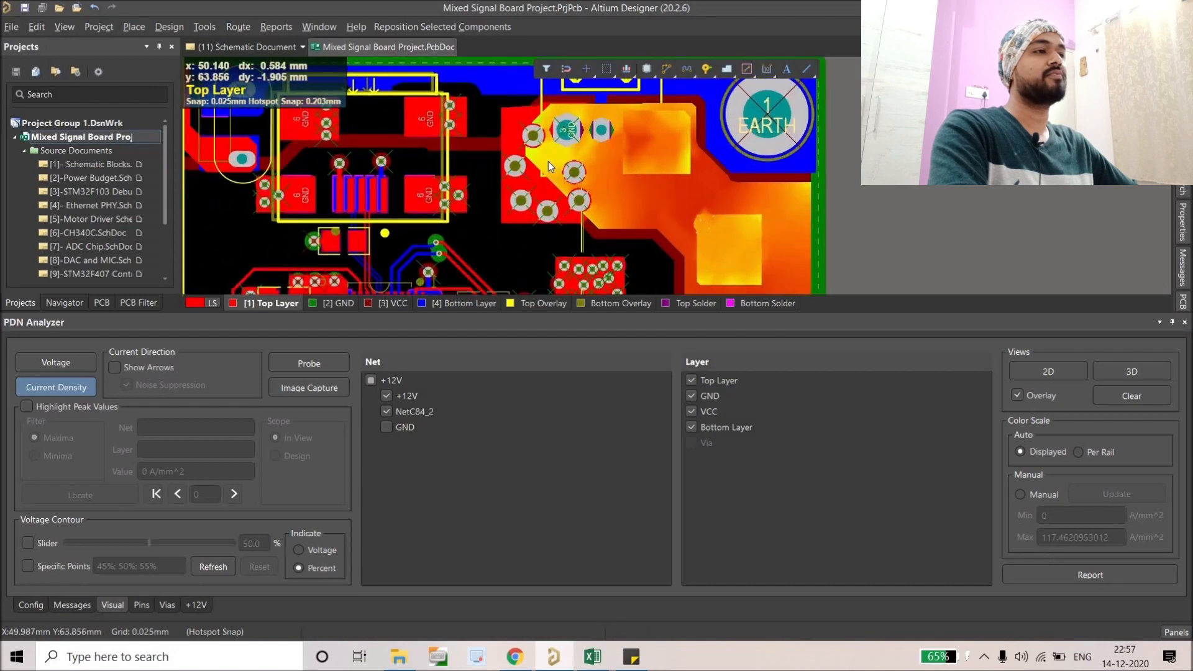
# Examine the current density along the +12V copper from the power connector to the large pour at the board's lower end.
pyautogui.keyDown('ctrl'); pyautogui.scroll(-8, 535, 143); pyautogui.keyUp('ctrl')
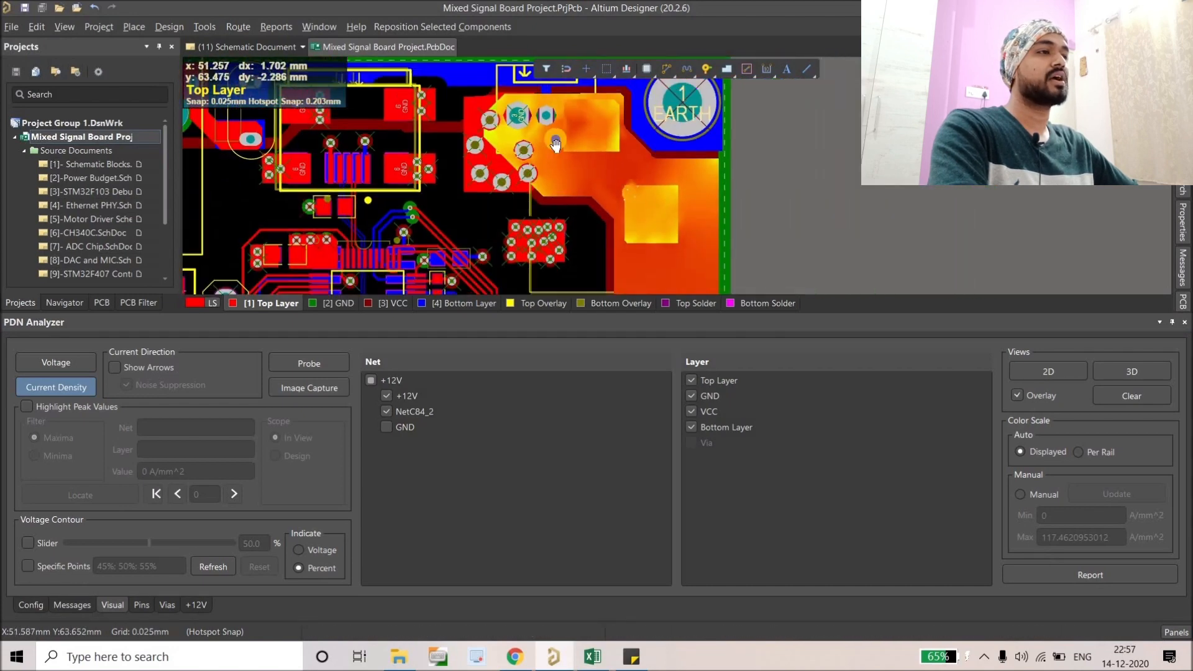
pyautogui.keyDown('ctrl'); pyautogui.scroll(-3, 553, 124); pyautogui.keyUp('ctrl')
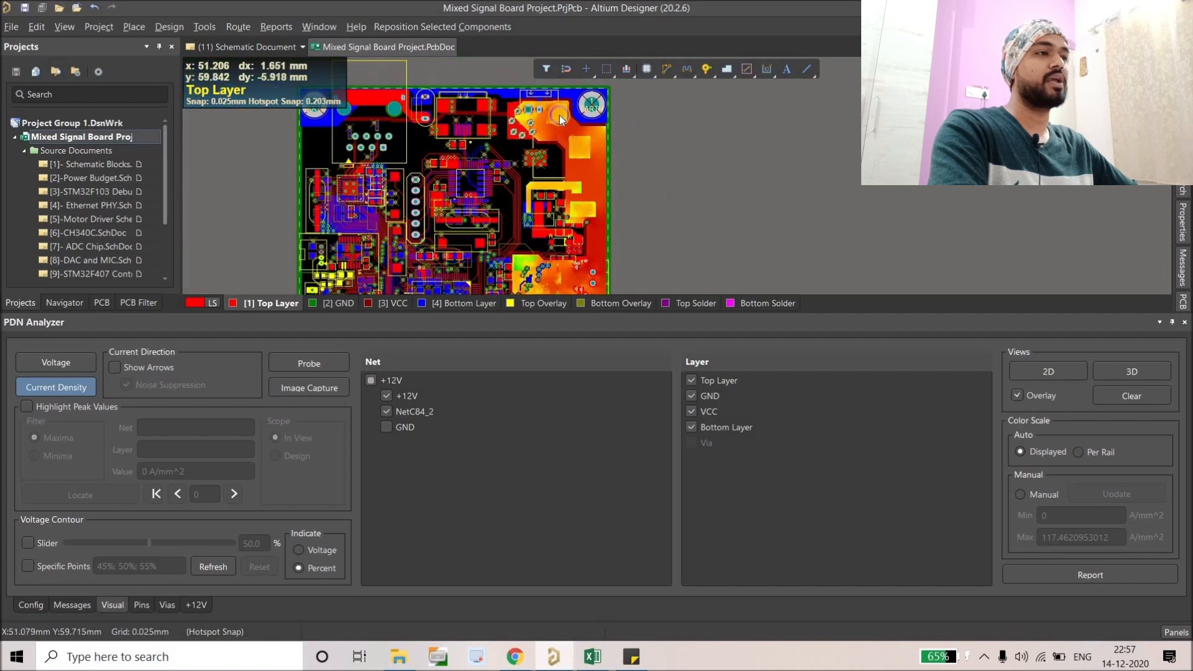
pyautogui.keyDown('ctrl'); pyautogui.scroll(4, 552, 93); pyautogui.keyUp('ctrl')
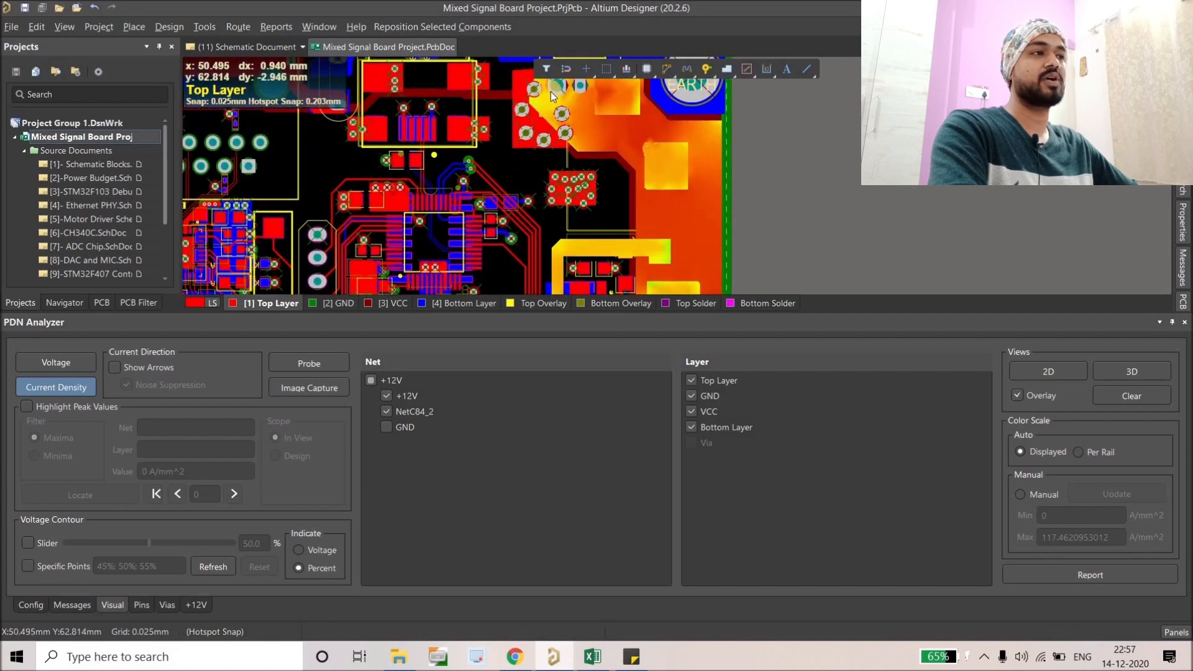
pyautogui.keyDown('ctrl'); pyautogui.scroll(-2, 555, 95); pyautogui.keyUp('ctrl')
pyautogui.keyDown('ctrl'); pyautogui.scroll(-3, 550, 93); pyautogui.keyUp('ctrl')
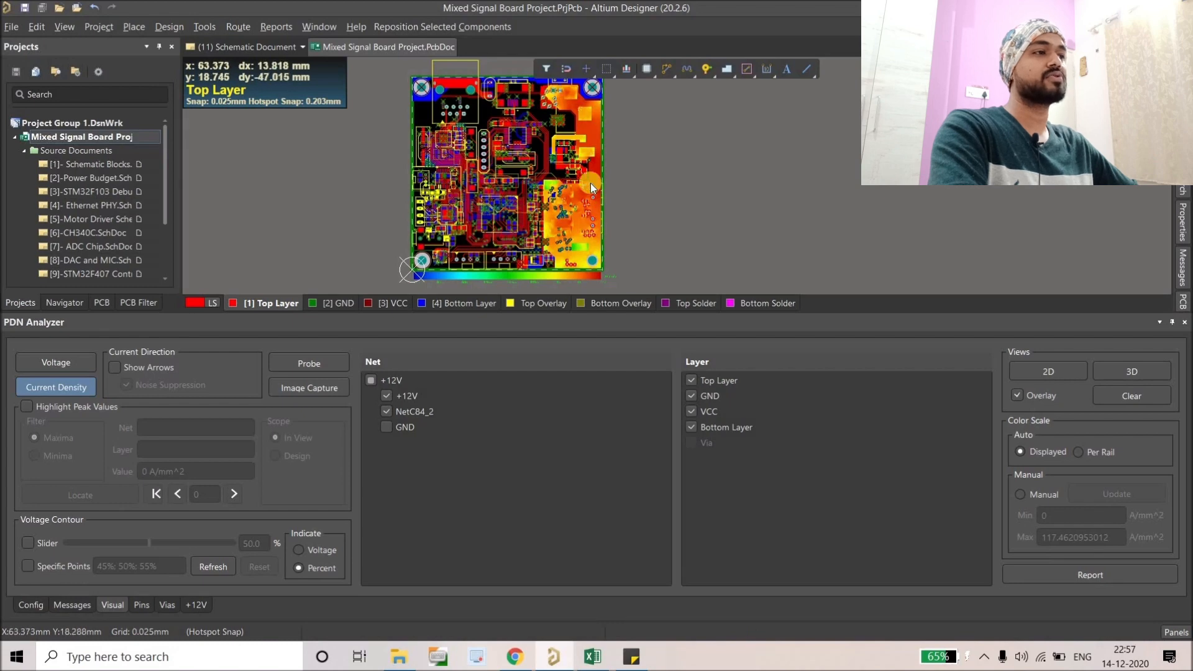
pyautogui.moveTo(590, 182); pyautogui.dragTo(613, 83, button='middle')
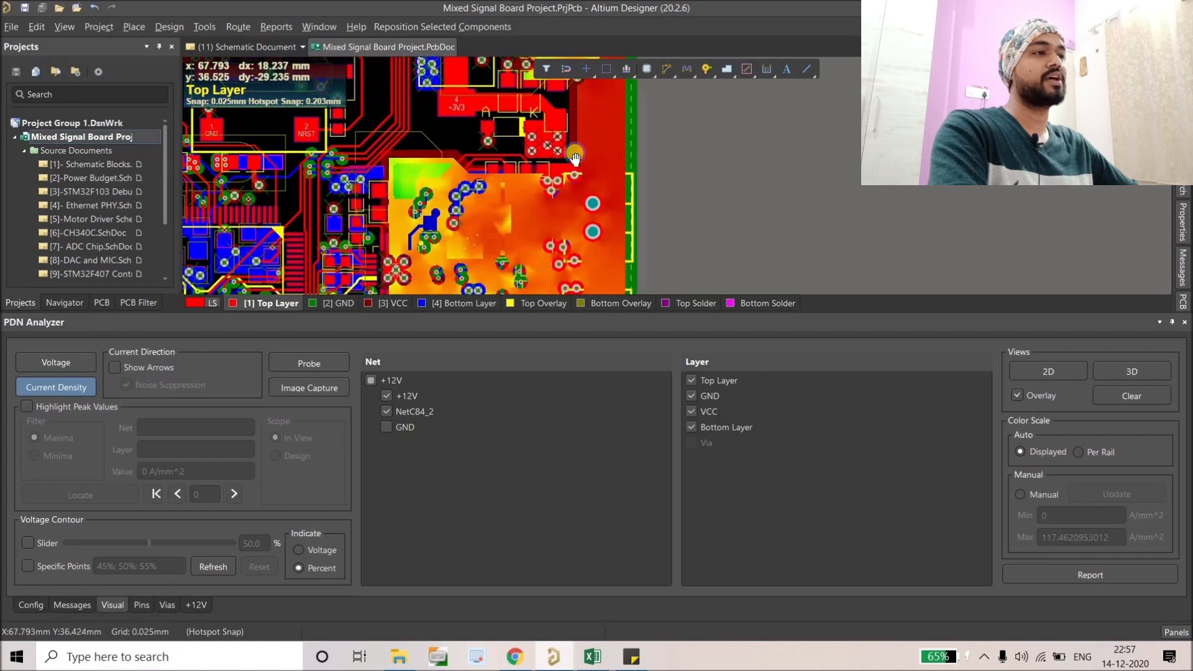
pyautogui.keyDown('ctrl'); pyautogui.scroll(-1, 579, 141); pyautogui.keyUp('ctrl')
pyautogui.keyDown('ctrl'); pyautogui.scroll(-1, 580, 141); pyautogui.keyUp('ctrl')
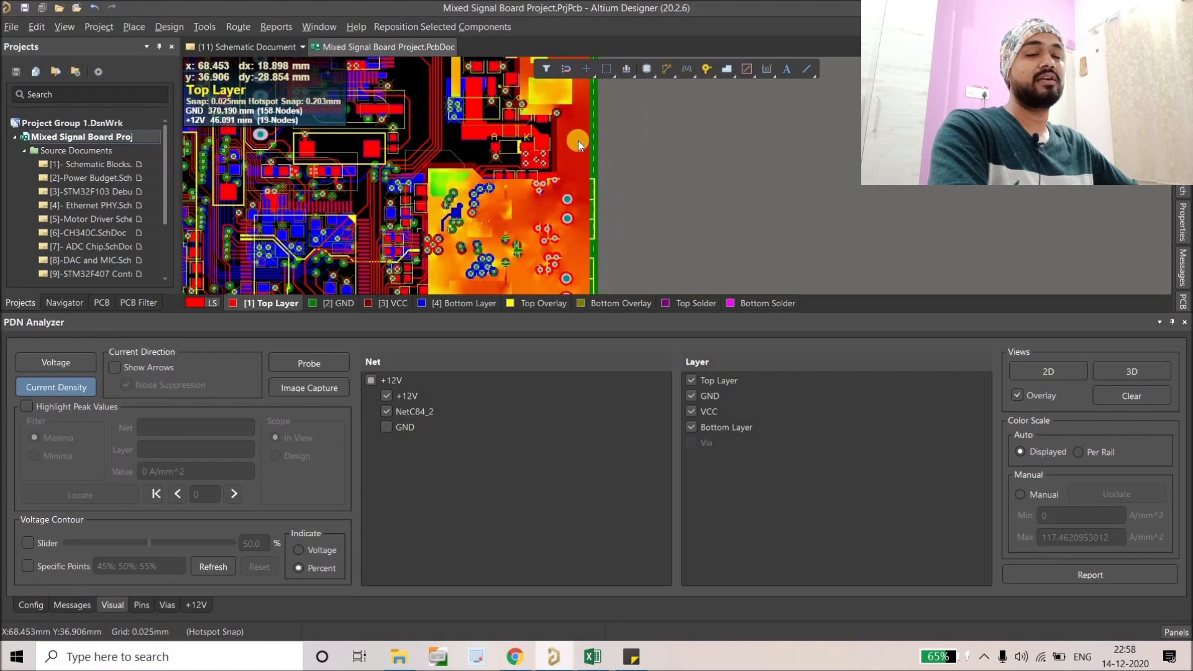
pyautogui.keyDown('ctrl'); pyautogui.scroll(-1, 596, 139); pyautogui.keyUp('ctrl')
pyautogui.keyDown('ctrl'); pyautogui.scroll(-1, 606, 144); pyautogui.keyUp('ctrl')
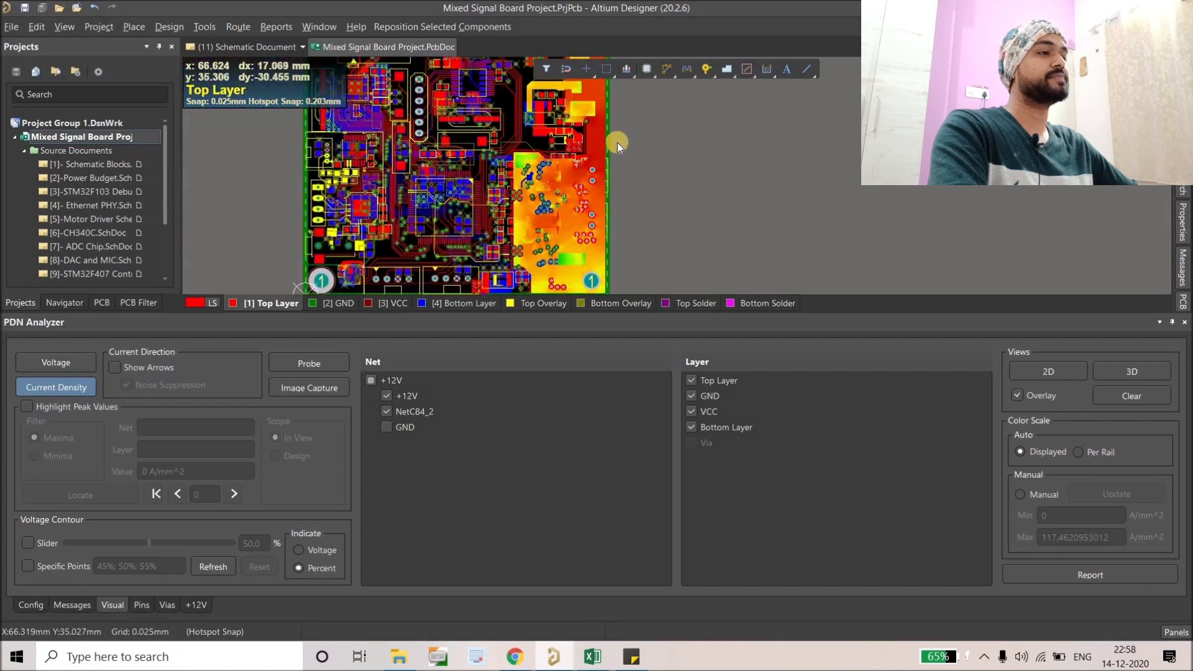
pyautogui.keyDown('ctrl'); pyautogui.scroll(-1, 618, 143); pyautogui.keyUp('ctrl')
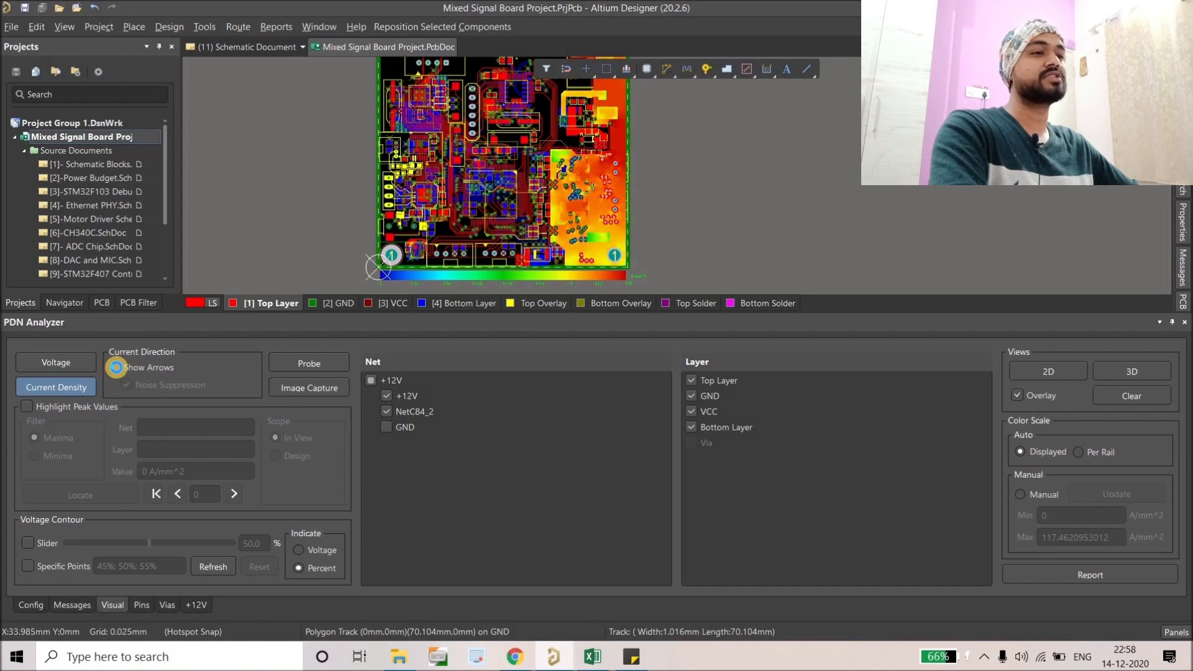
# Turn on the current direction arrows for the current density overlay and look at the +12V copper near the power connector.
pyautogui.click(116, 367)
pyautogui.keyDown('ctrl'); pyautogui.scroll(6, 539, 191); pyautogui.keyUp('ctrl')
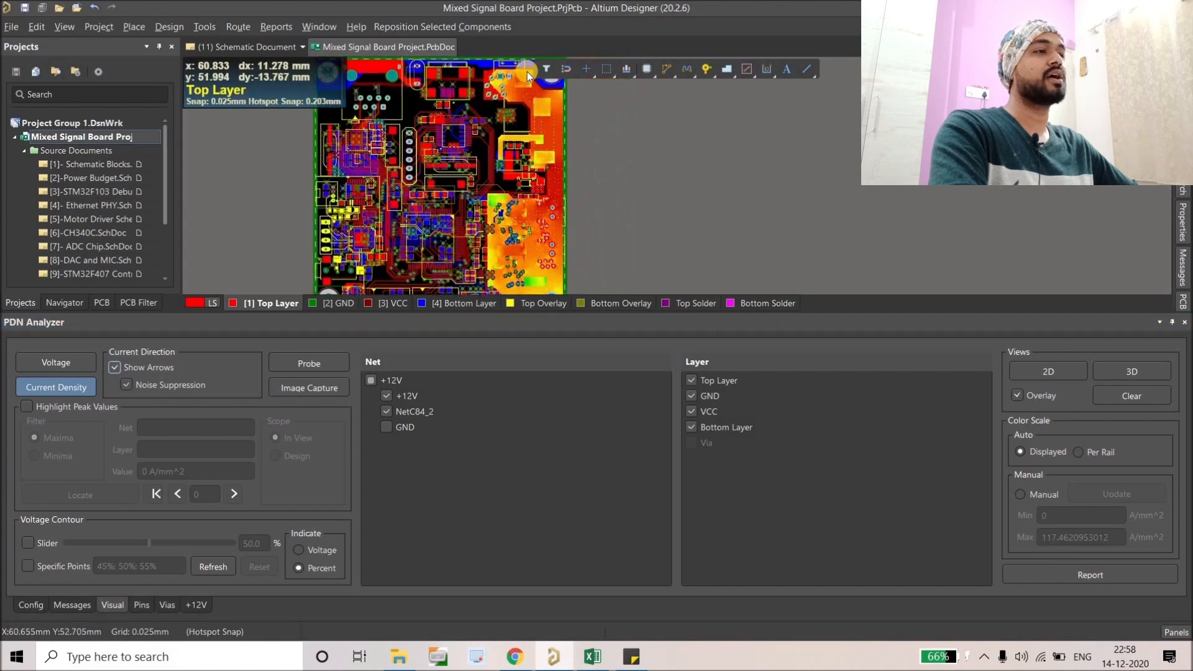
# Examine the current direction arrows on the +12V copper around the GND and EARTH pads at the power connector.
pyautogui.keyDown('ctrl'); pyautogui.scroll(3, 518, 169); pyautogui.keyUp('ctrl')
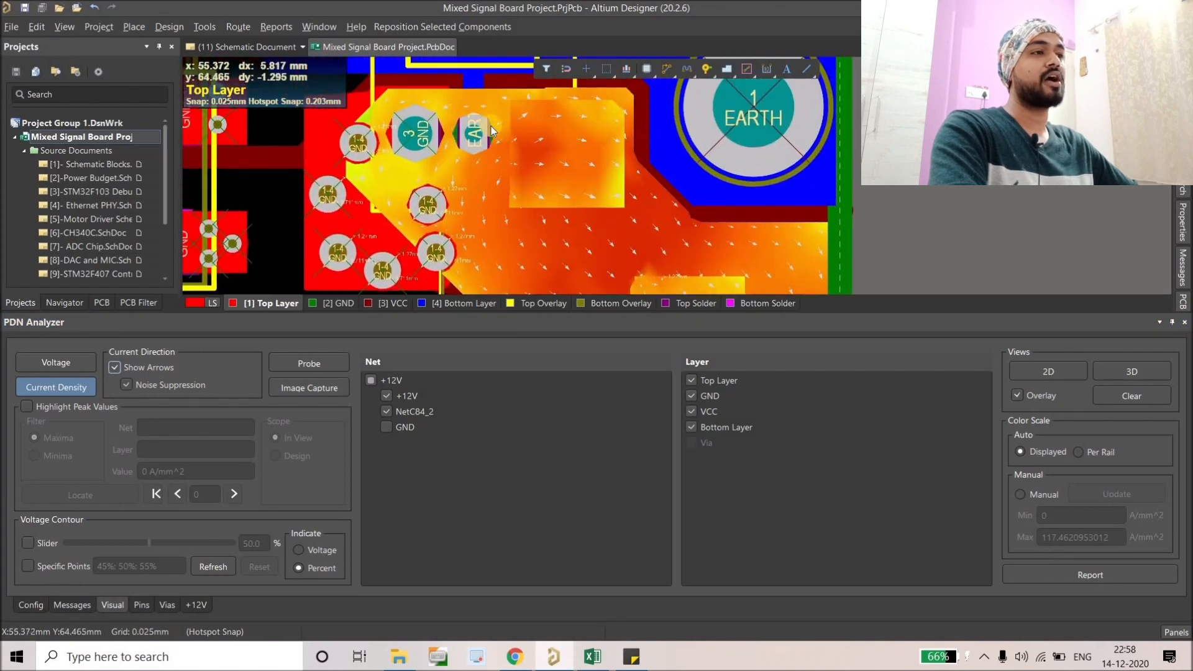
pyautogui.keyDown('ctrl'); pyautogui.scroll(-3, 394, 128); pyautogui.keyUp('ctrl')
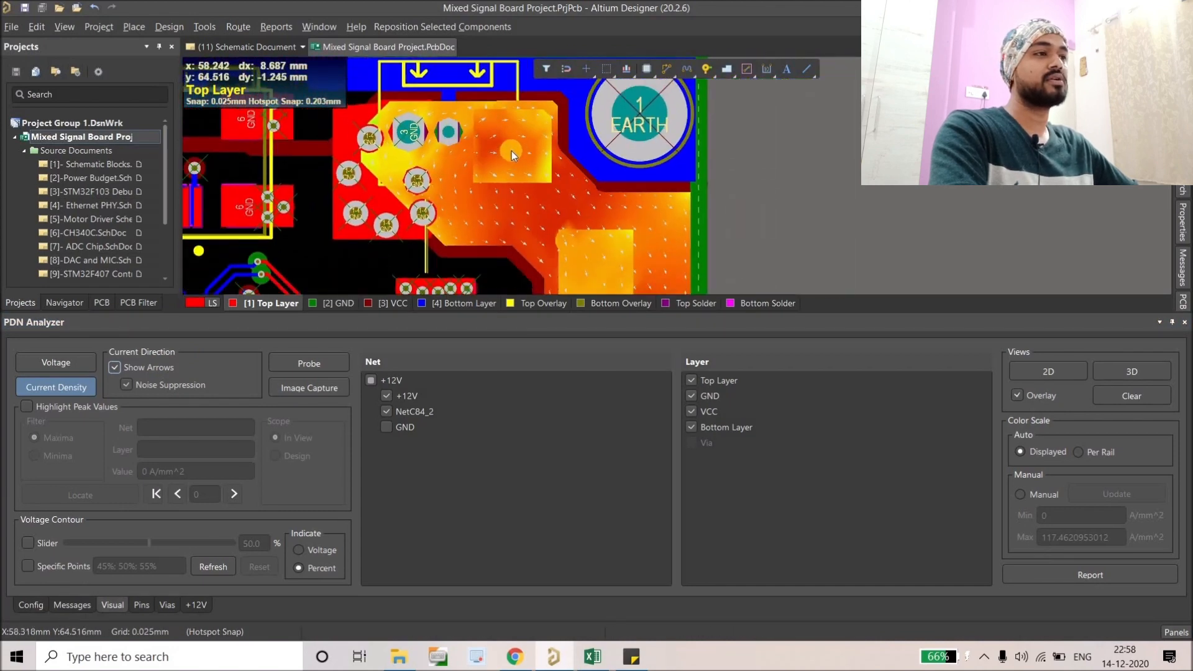
pyautogui.keyDown('ctrl'); pyautogui.scroll(3, 497, 151); pyautogui.keyUp('ctrl')
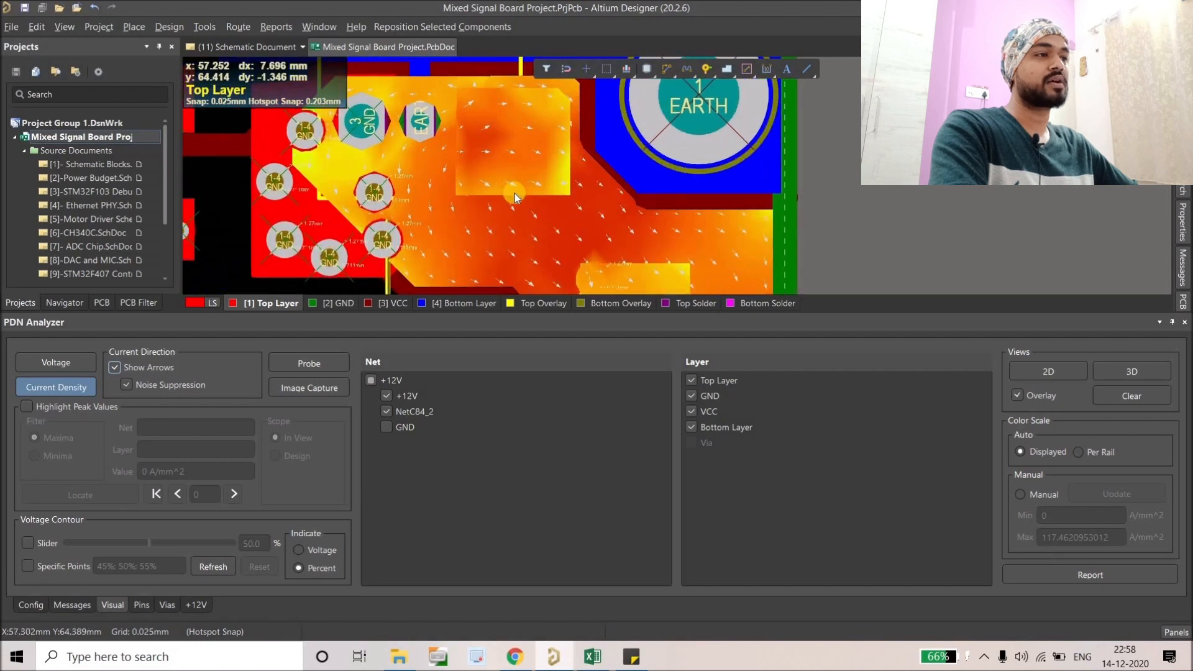
# Show the current density overlay in 3D and inspect the +12V copper and its vias from the side and from above.
pyautogui.click(1127, 373)
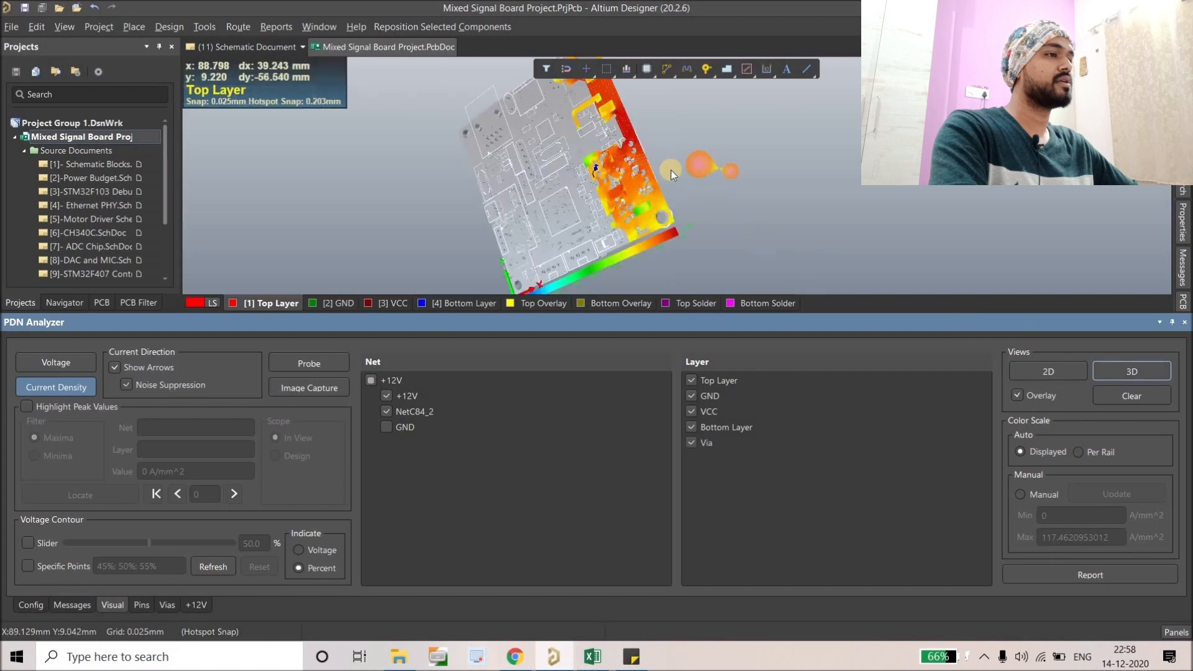
pyautogui.keyDown('ctrl'); pyautogui.scroll(5, 618, 111); pyautogui.keyUp('ctrl')
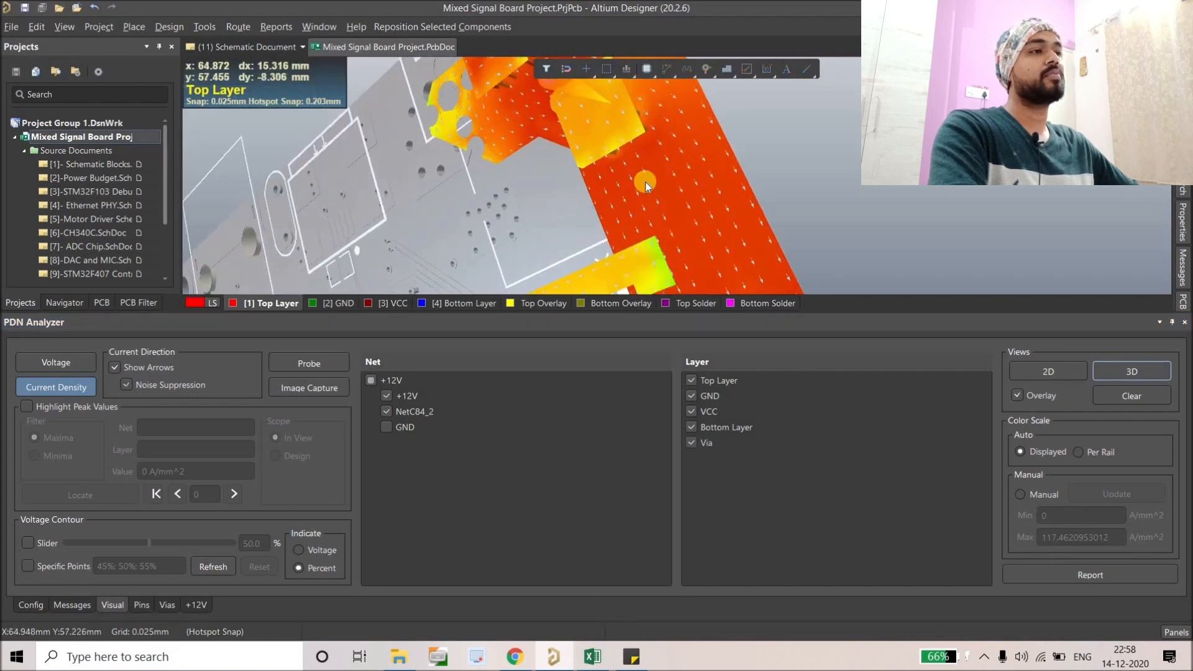
pyautogui.keyDown('shift'); pyautogui.moveTo(644, 181); pyautogui.dragTo(613, 190, button='right'); pyautogui.keyUp('shift')
pyautogui.keyDown('ctrl'); pyautogui.scroll(3, 646, 165); pyautogui.keyUp('ctrl')
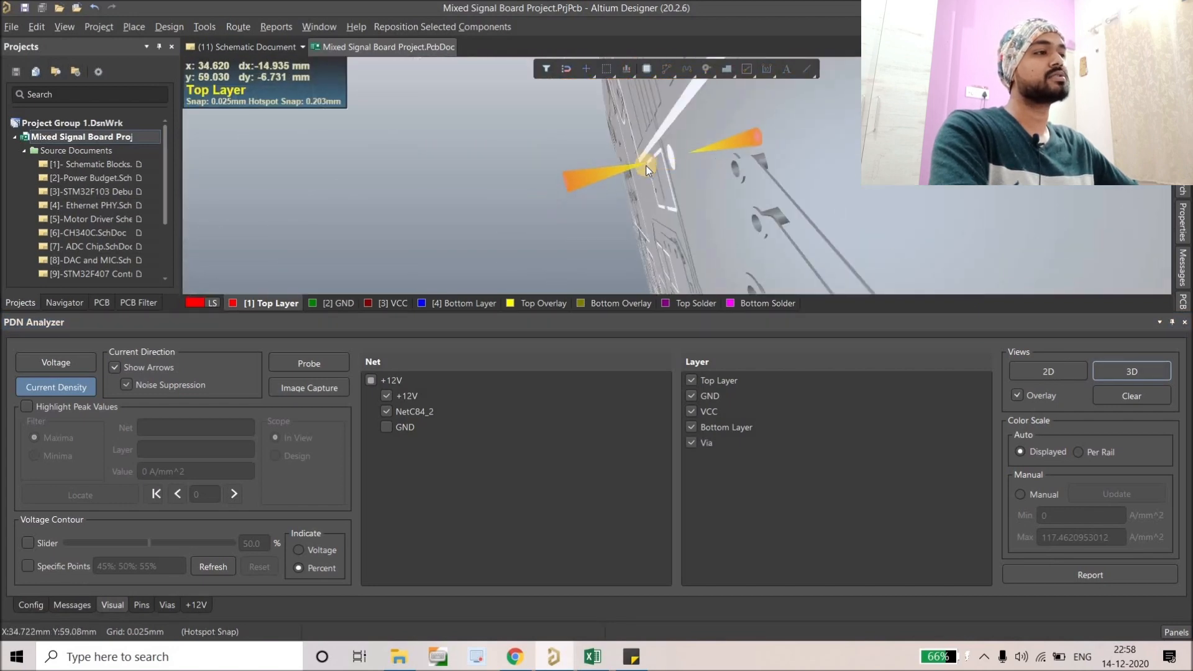
pyautogui.keyDown('ctrl'); pyautogui.scroll(-5, 672, 159); pyautogui.keyUp('ctrl')
pyautogui.keyDown('ctrl'); pyautogui.scroll(5, 672, 156); pyautogui.keyUp('ctrl')
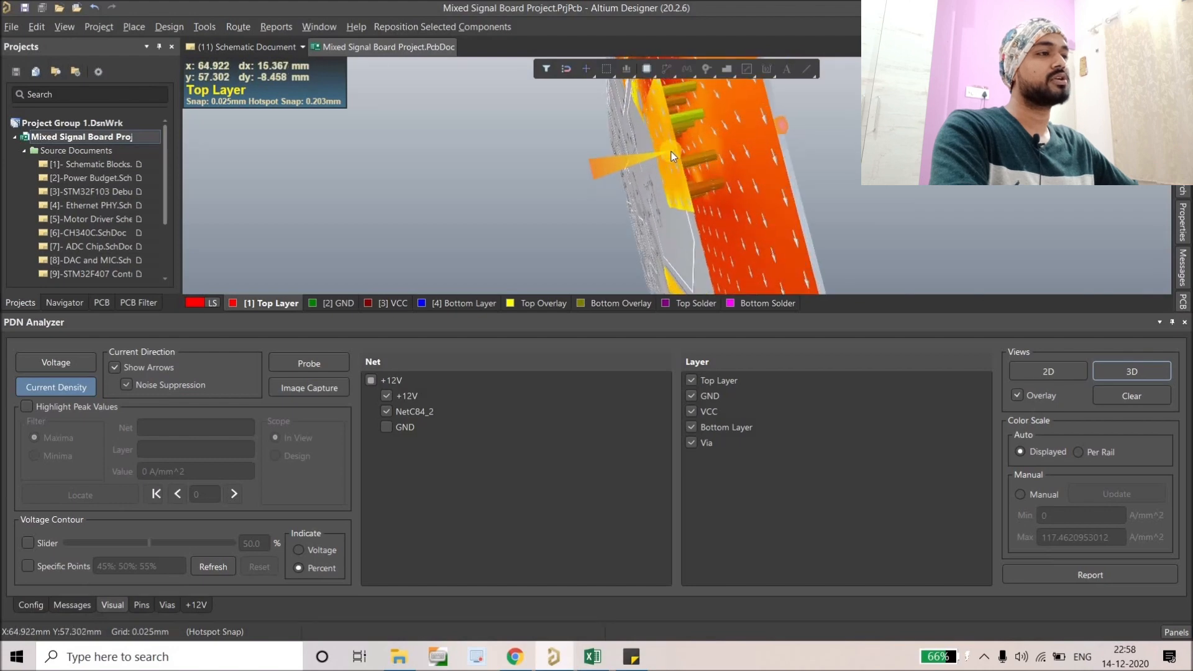
pyautogui.keyDown('shift'); pyautogui.moveTo(724, 145); pyautogui.dragTo(594, 208, button='right'); pyautogui.keyUp('shift')
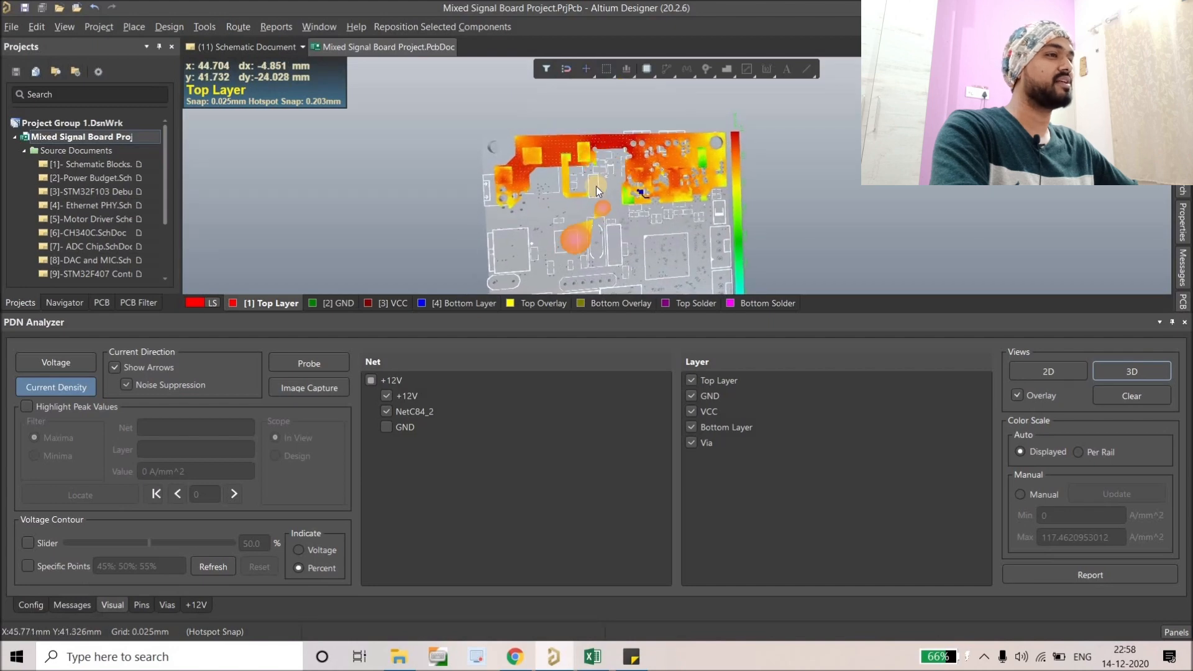
pyautogui.keyDown('ctrl'); pyautogui.scroll(3, 595, 185); pyautogui.keyUp('ctrl')
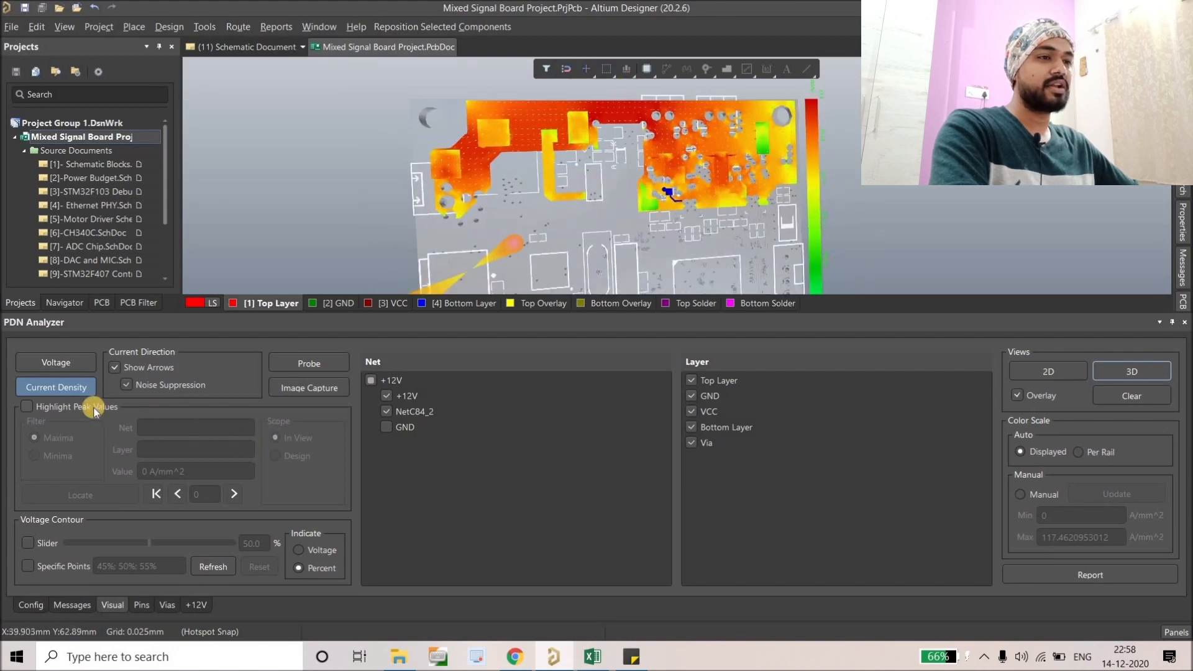
# Highlight the in-view maxima for the current density, and switch the overlay to voltage to inspect its peak location.
pyautogui.click(26, 407)
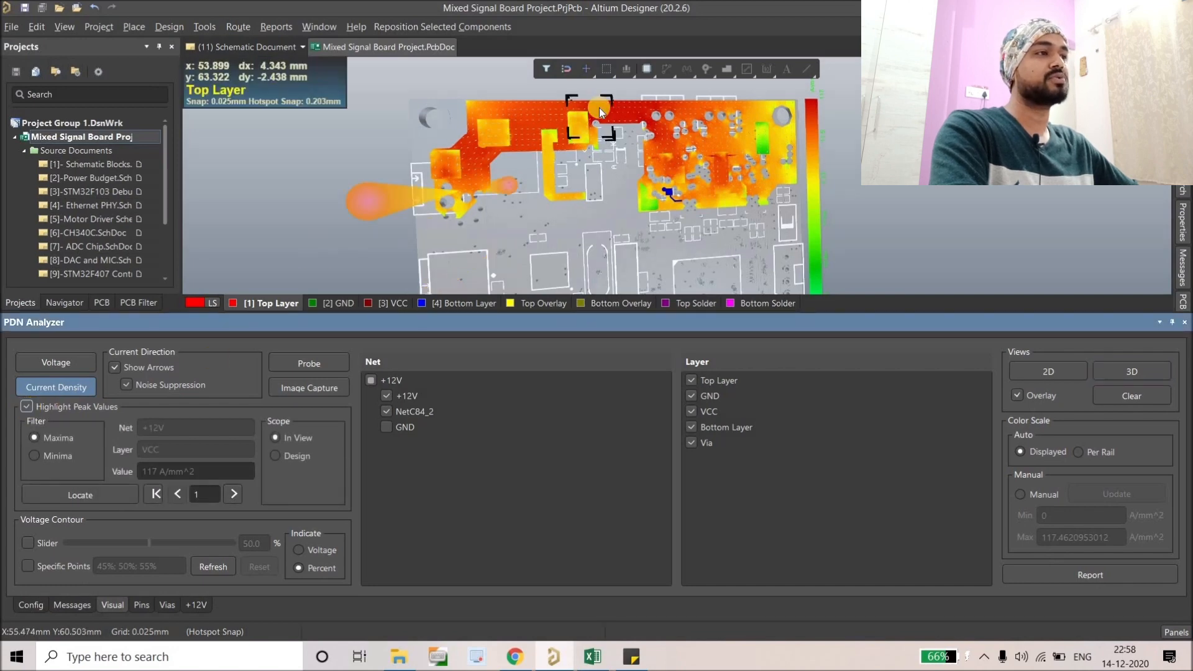
pyautogui.keyDown('ctrl'); pyautogui.scroll(5, 599, 114); pyautogui.keyUp('ctrl')
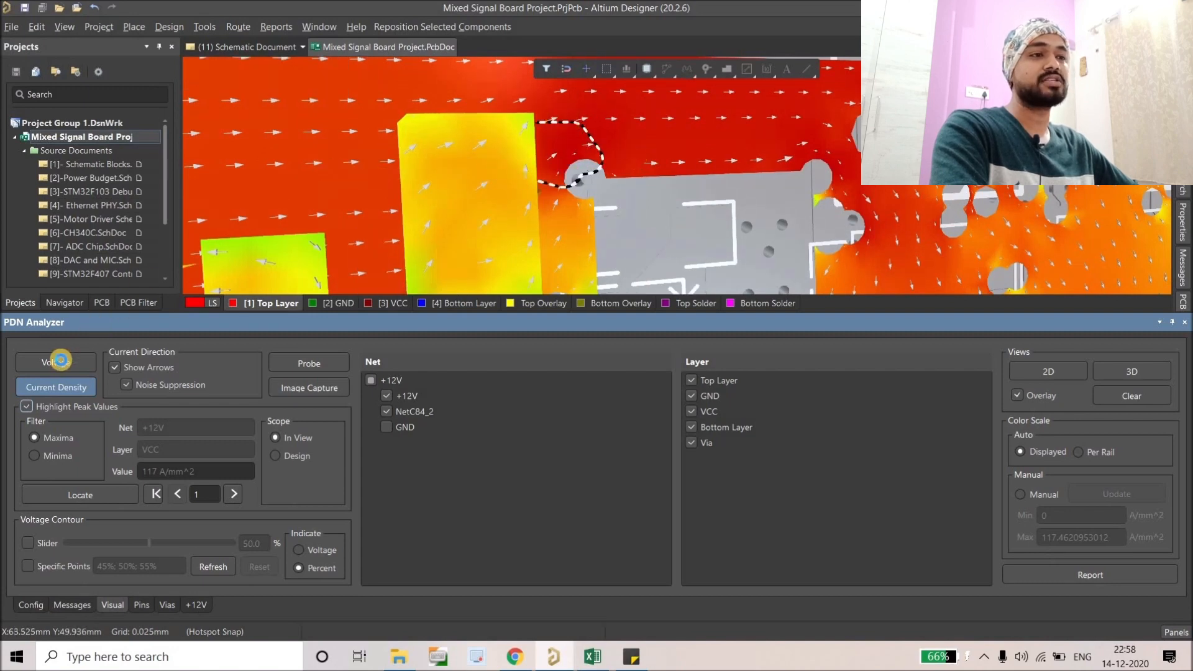
pyautogui.click(60, 360)
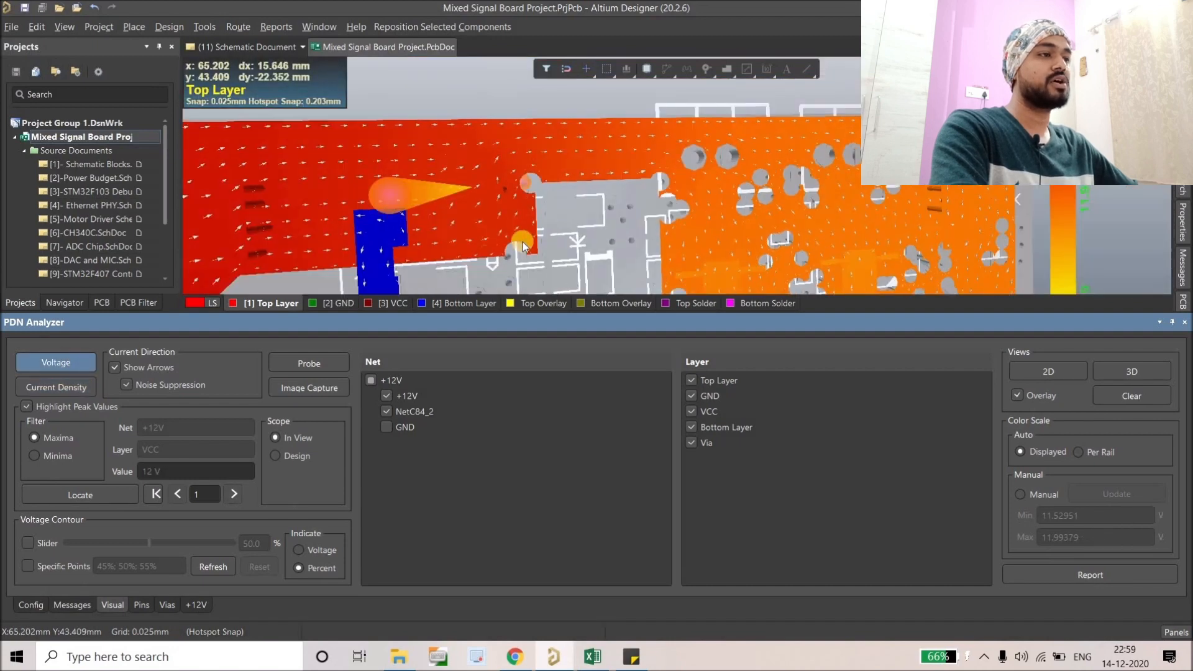
pyautogui.keyDown('ctrl'); pyautogui.scroll(2, 523, 246); pyautogui.keyUp('ctrl')
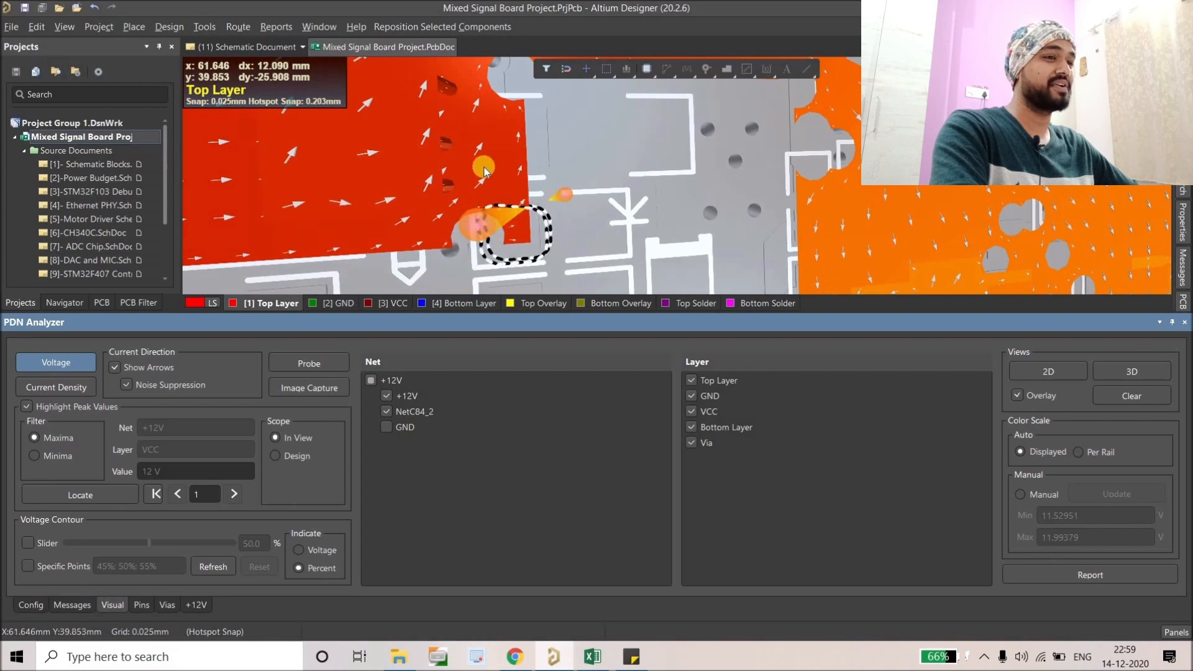
pyautogui.keyDown('ctrl'); pyautogui.scroll(-3, 484, 171); pyautogui.keyUp('ctrl')
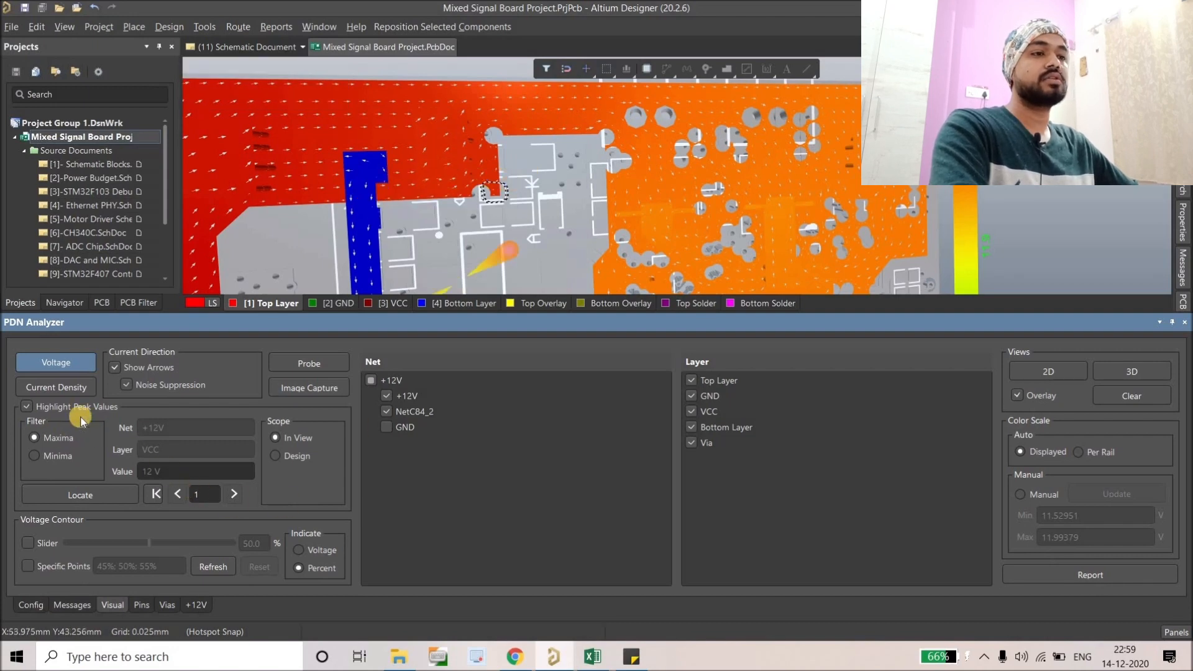
# Check the in-view voltage minimum, return the peak filter to Maxima, and look closely at the highlighted peak.
pyautogui.click(35, 455)
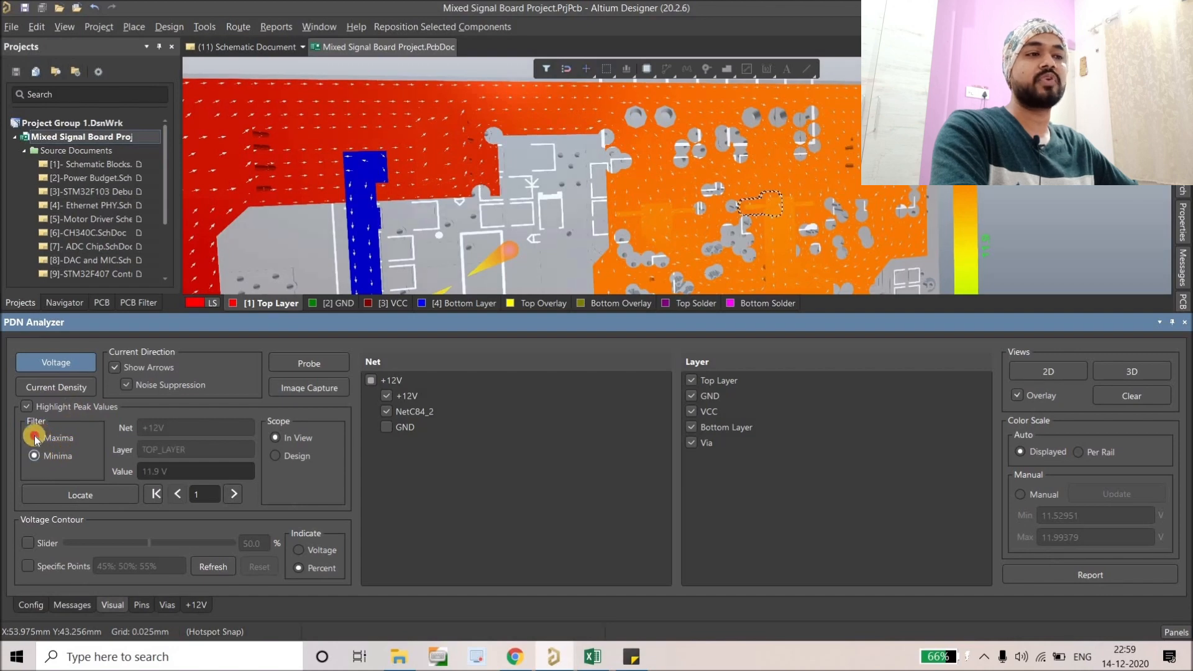
pyautogui.click(35, 437)
pyautogui.click(175, 493)
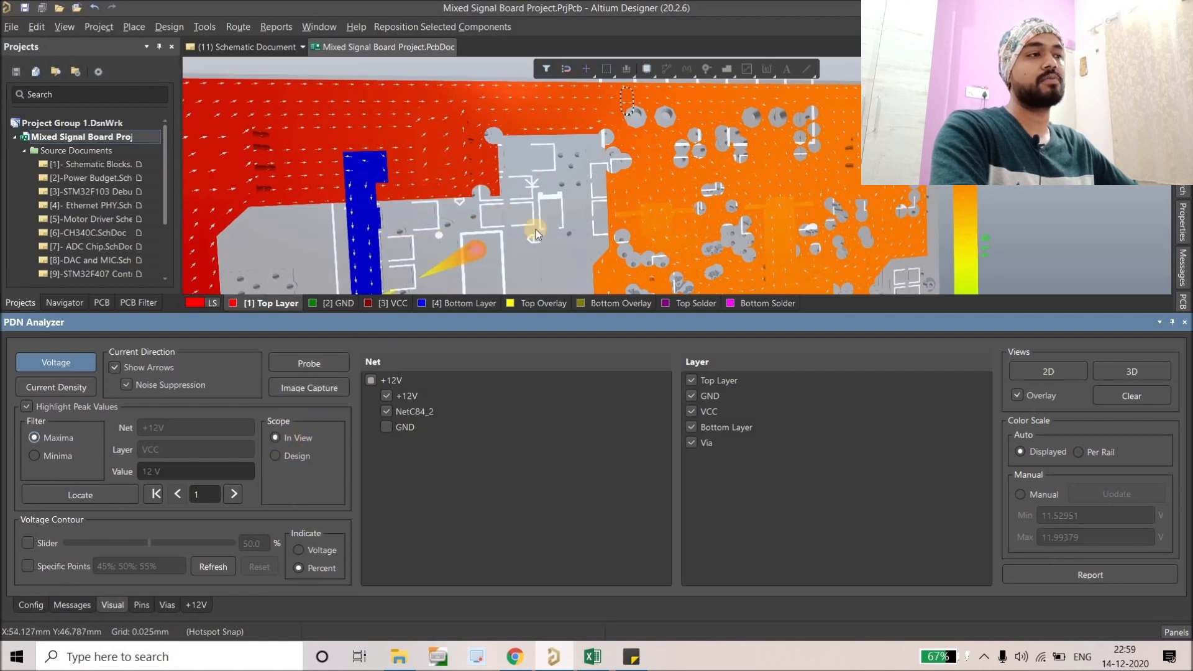
pyautogui.moveTo(542, 231); pyautogui.dragTo(474, 293, button='right')
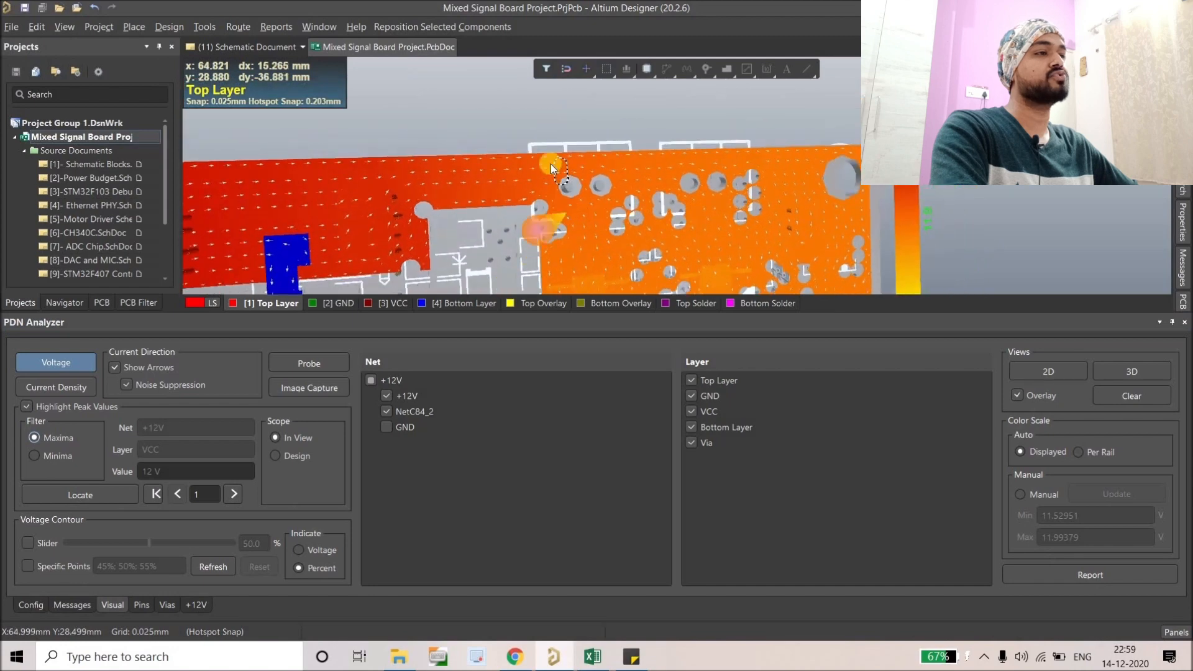
pyautogui.keyDown('ctrl'); pyautogui.scroll(1, 550, 164); pyautogui.keyUp('ctrl')
pyautogui.keyDown('ctrl'); pyautogui.scroll(1, 550, 162); pyautogui.keyUp('ctrl')
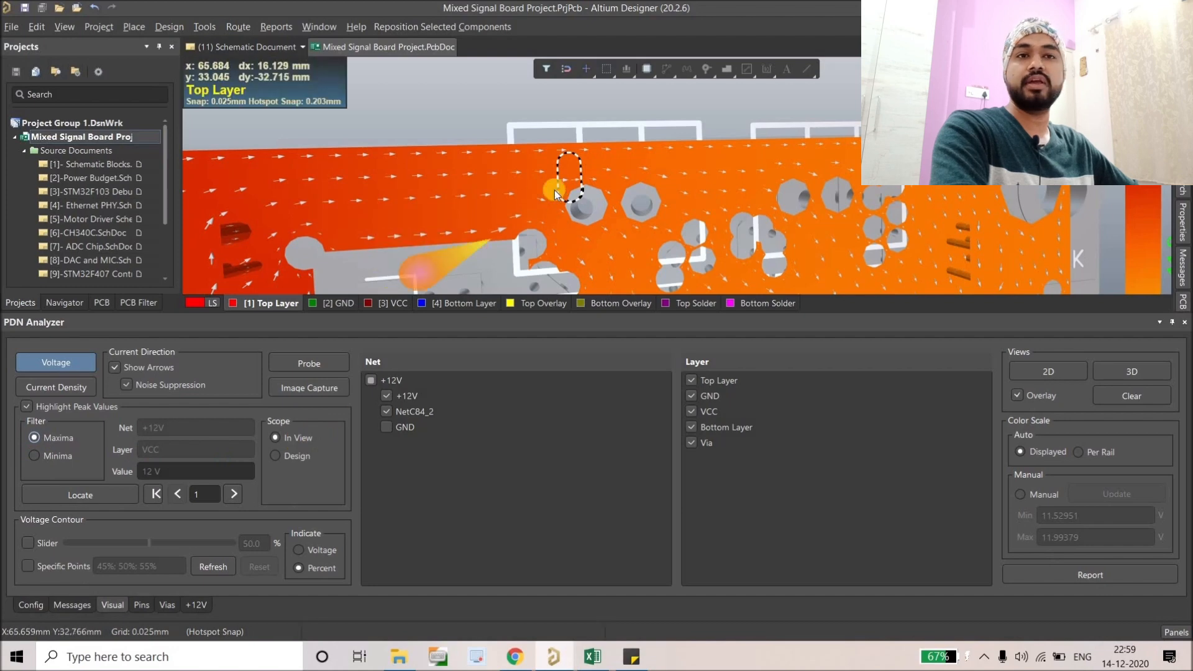
# Set the peak value scope to Design and look at the highlighted voltage maximum near the power connector.
pyautogui.click(274, 455)
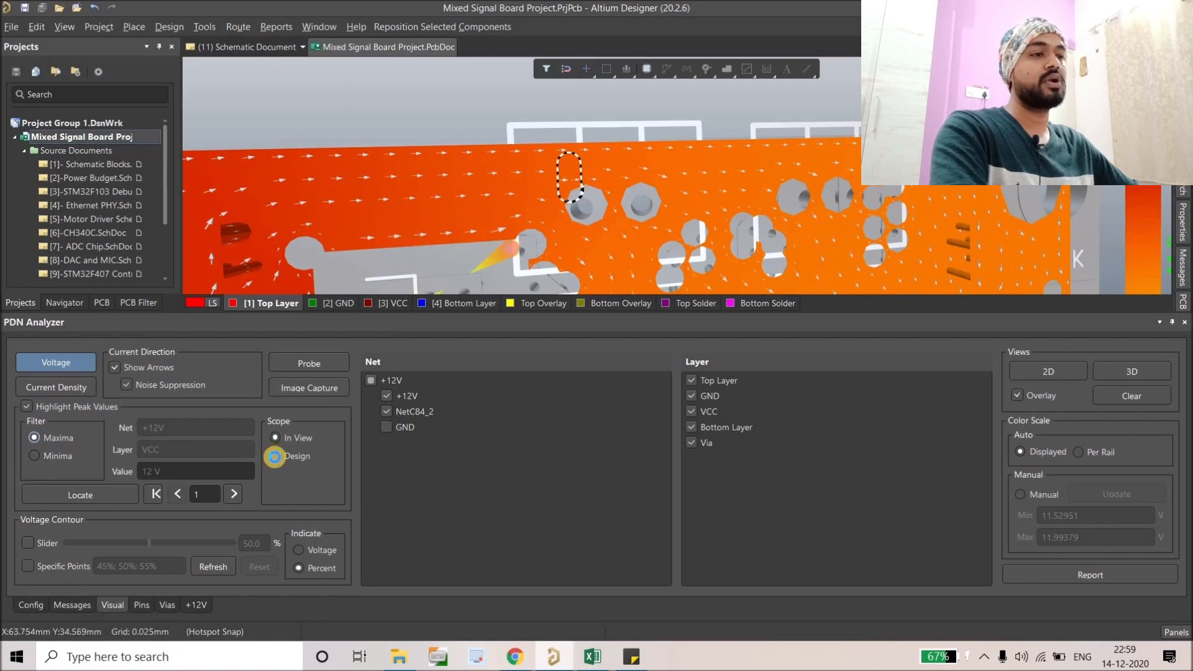
pyautogui.keyDown('ctrl'); pyautogui.scroll(-3, 586, 145); pyautogui.keyUp('ctrl')
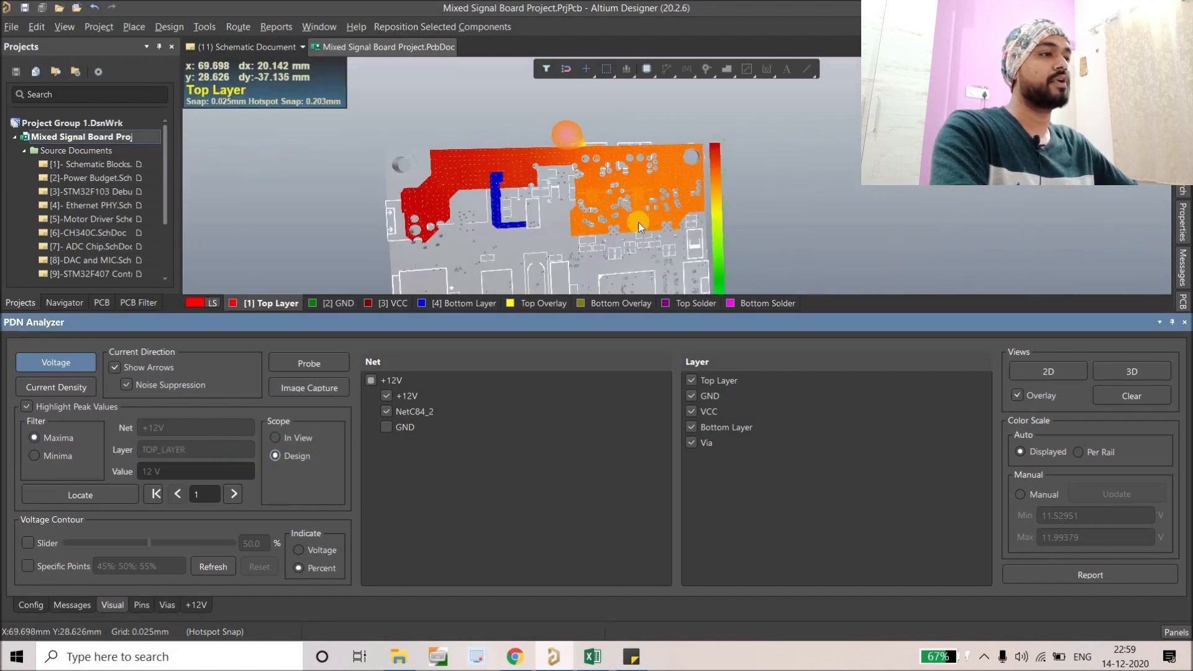
pyautogui.keyDown('ctrl'); pyautogui.scroll(1, 370, 245); pyautogui.keyUp('ctrl')
pyautogui.keyDown('ctrl'); pyautogui.scroll(4, 347, 196); pyautogui.keyUp('ctrl')
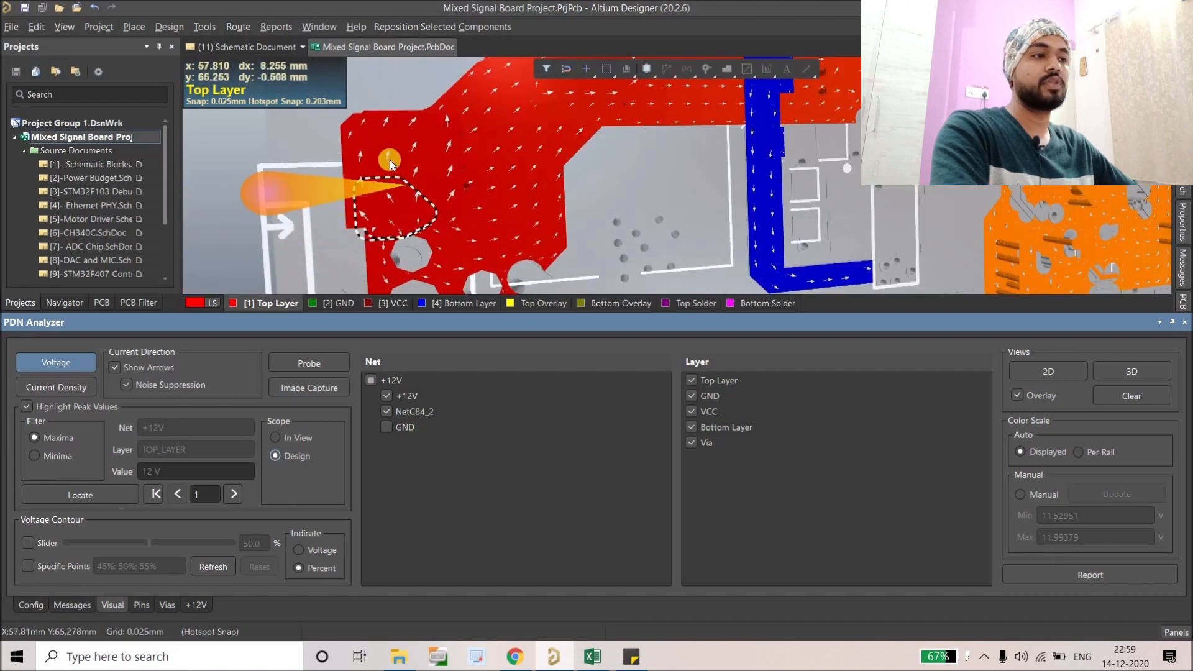
pyautogui.keyDown('ctrl'); pyautogui.scroll(-4, 391, 159); pyautogui.keyUp('ctrl')
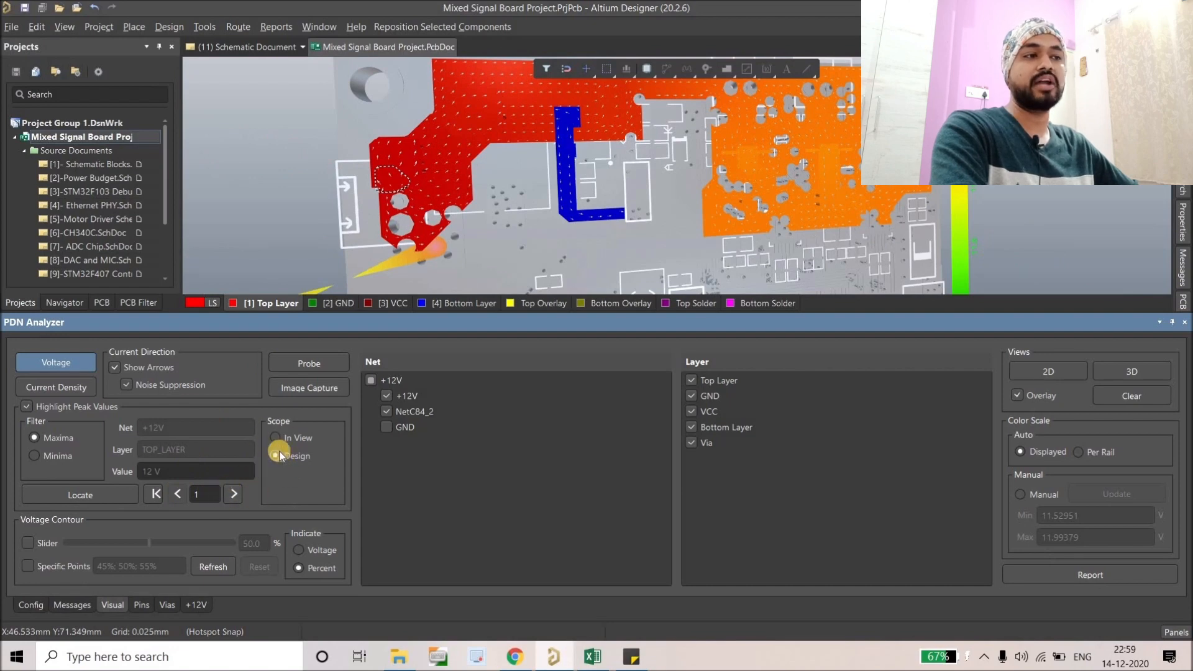
# Step through the design-wide voltage maxima up to peak 5.
pyautogui.click(232, 494)
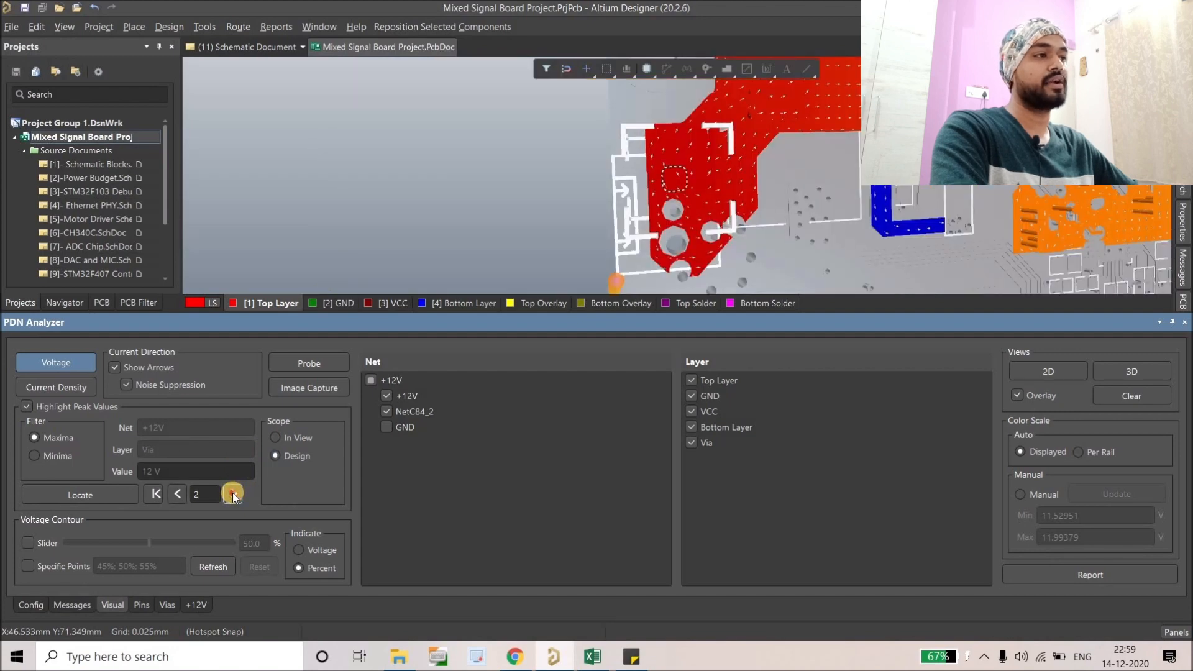
pyautogui.click(233, 493)
pyautogui.click(233, 493)
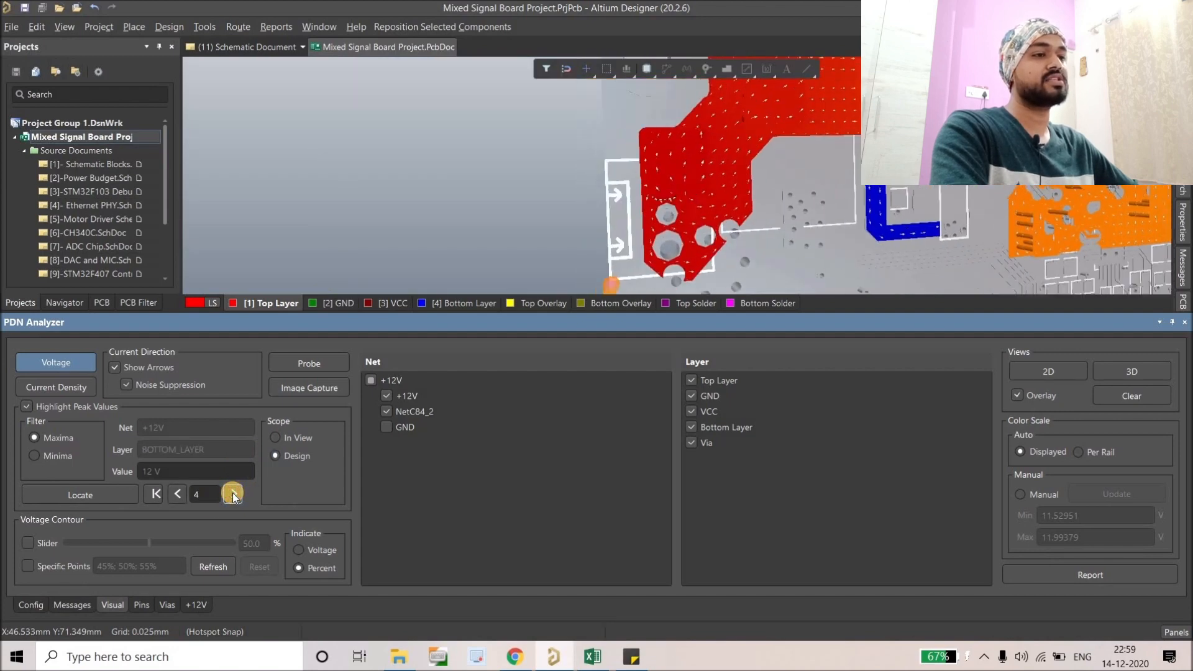
pyautogui.click(650, 176)
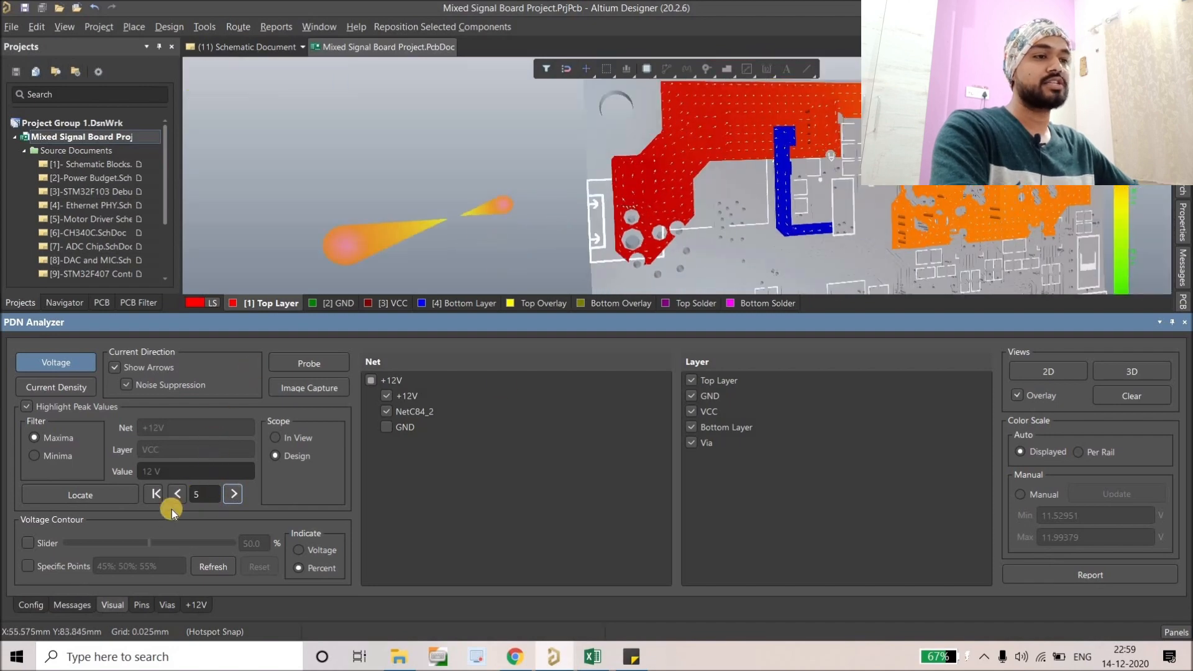
# Turn on the voltage contour slider at 50.0% and look over the board and the voltage color scale.
pyautogui.click(28, 539)
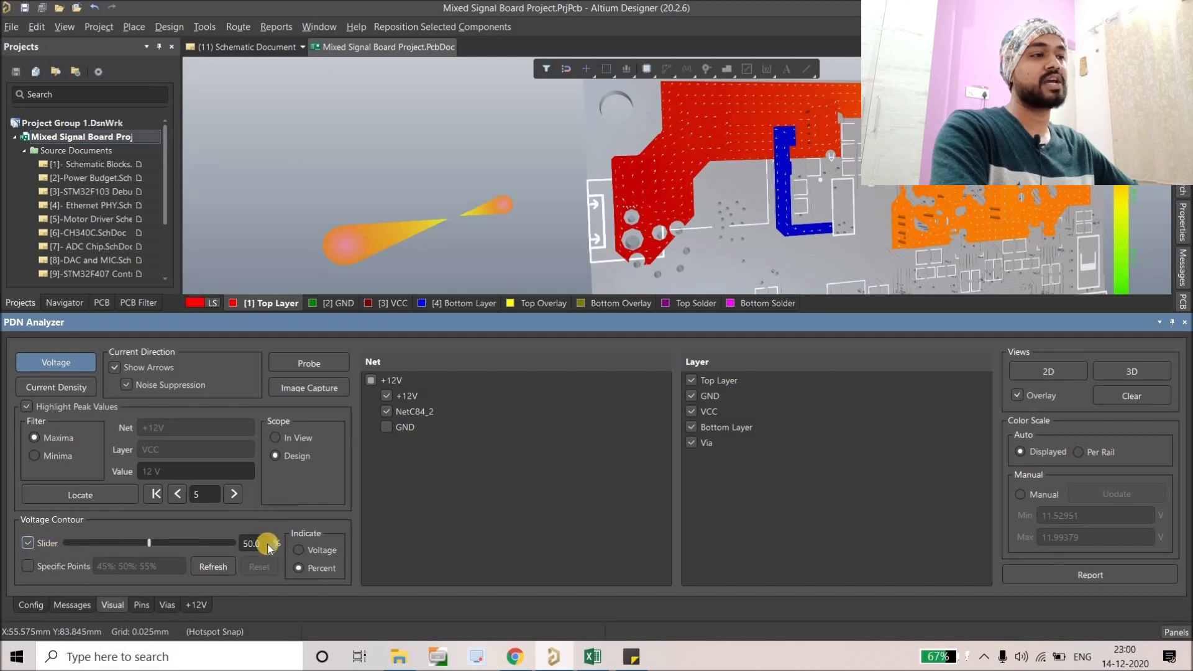
pyautogui.doubleClick(258, 542)
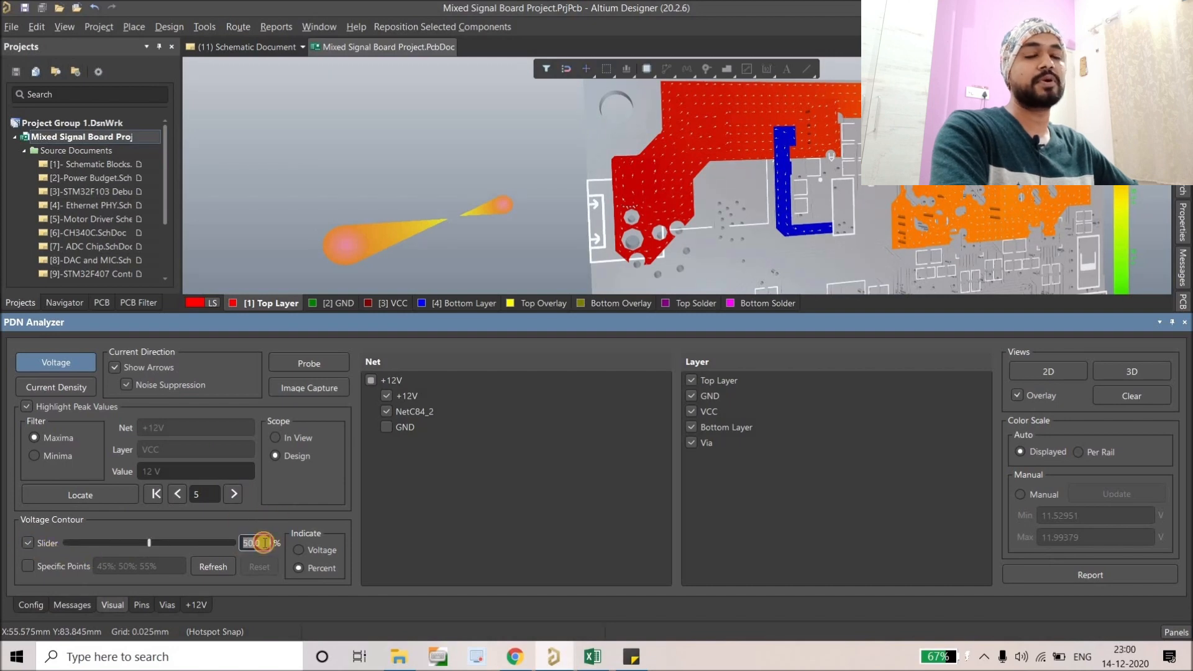
pyautogui.keyDown('ctrl'); pyautogui.scroll(-2, 755, 243); pyautogui.keyUp('ctrl')
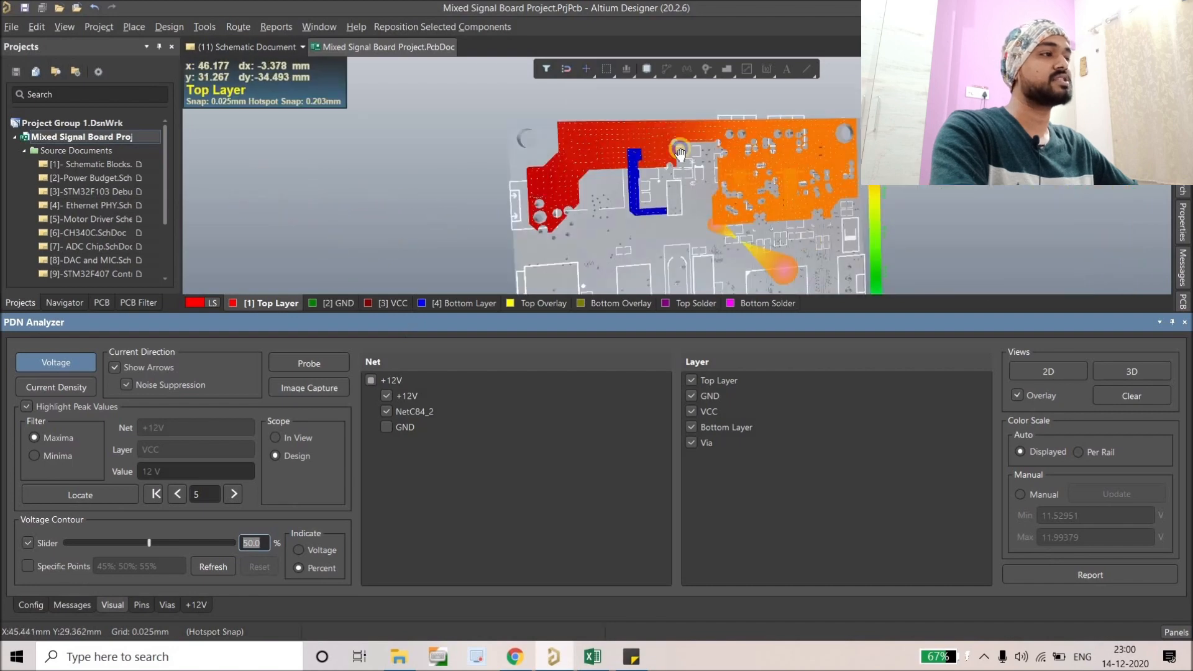
pyautogui.moveTo(679, 152); pyautogui.dragTo(553, 65, button='right')
pyautogui.moveTo(617, 185); pyautogui.dragTo(617, 187, button='right')
pyautogui.keyDown('ctrl'); pyautogui.scroll(-4, 587, 191); pyautogui.keyUp('ctrl')
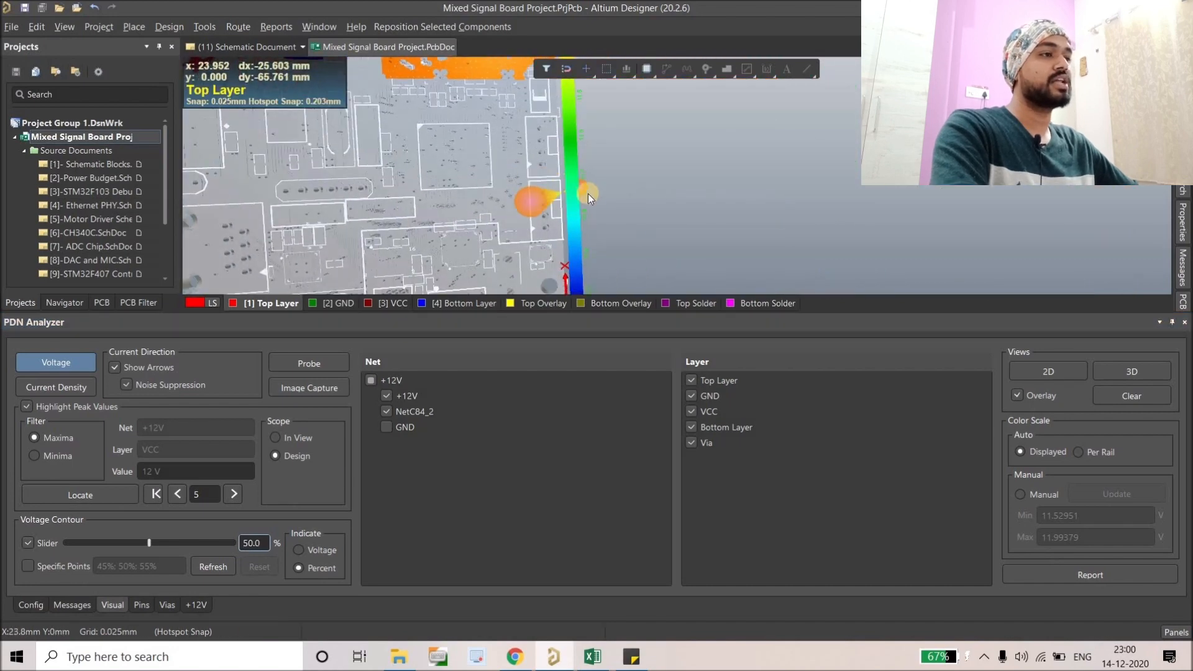
pyautogui.keyDown('ctrl'); pyautogui.scroll(5, 551, 144); pyautogui.keyUp('ctrl')
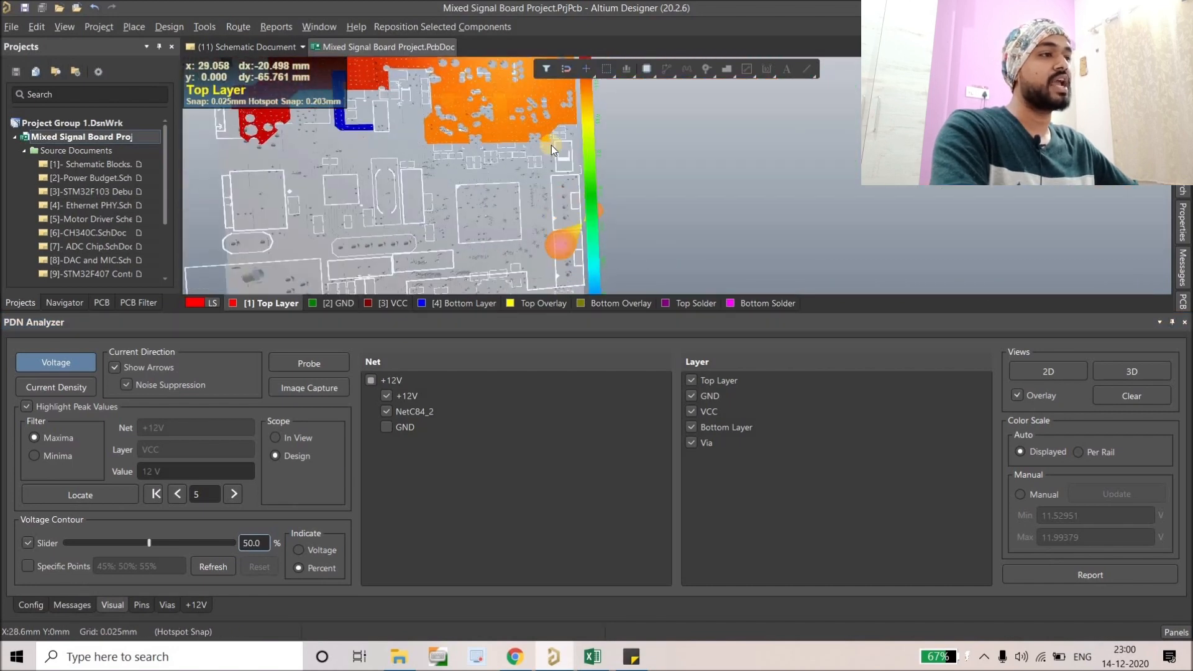
pyautogui.keyDown('ctrl'); pyautogui.scroll(-2, 556, 271); pyautogui.keyUp('ctrl')
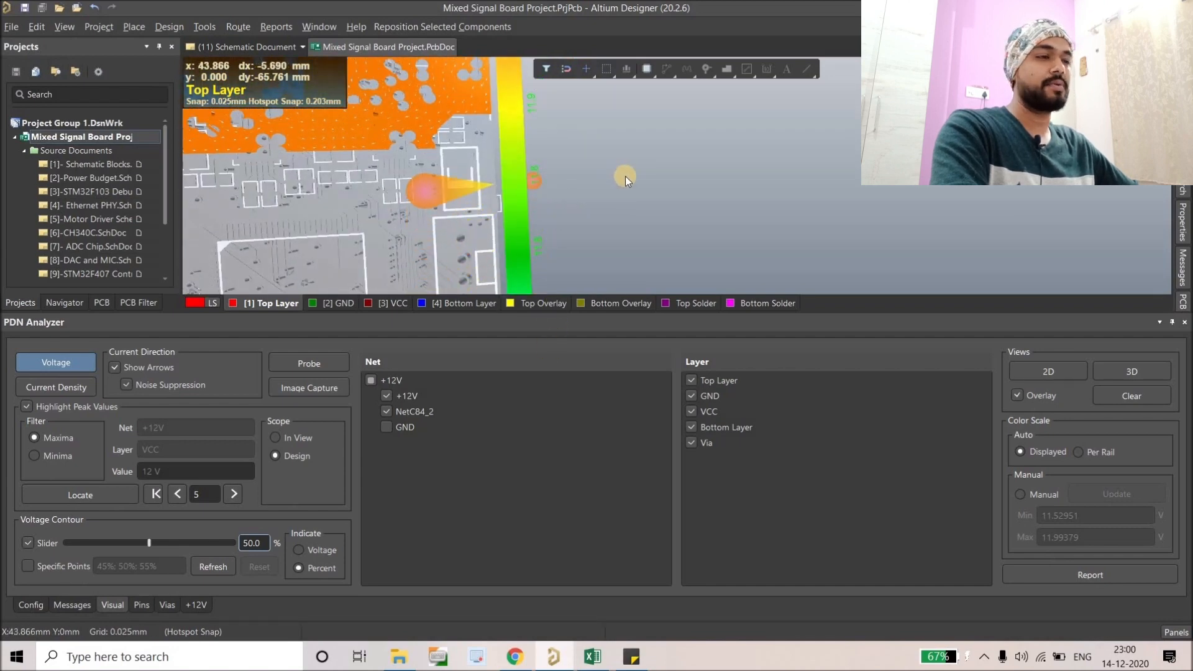
pyautogui.keyDown('ctrl'); pyautogui.scroll(-2, 625, 177); pyautogui.keyUp('ctrl')
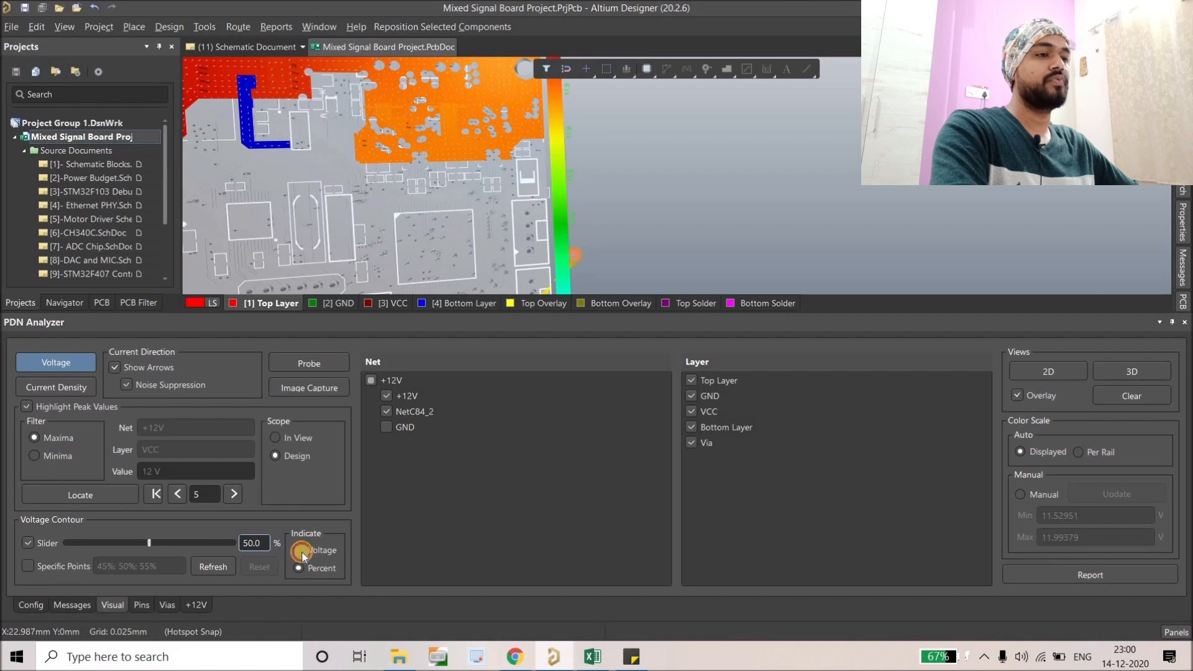
# Set the voltage contour to indicate Voltage, inspect the connector copper, and enable the specific points 45%; 50%; 55%.
pyautogui.click(302, 552)
pyautogui.moveTo(432, 251); pyautogui.dragTo(635, 330, button='right')
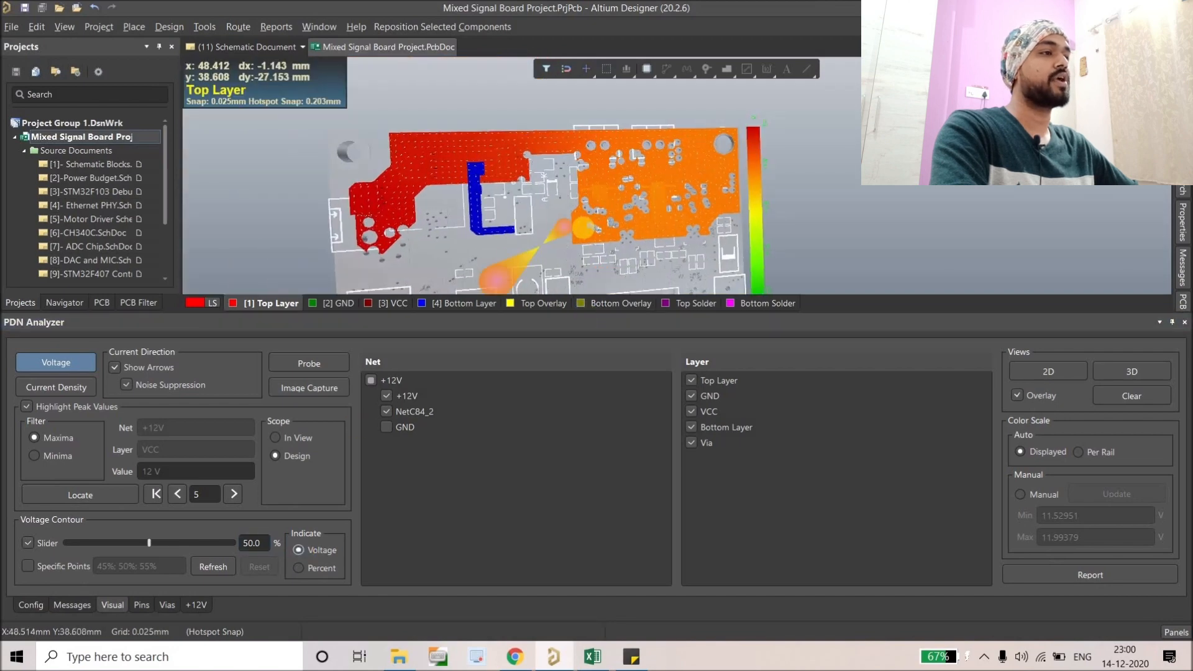
pyautogui.moveTo(534, 212); pyautogui.dragTo(517, 193, button='right')
pyautogui.keyDown('ctrl'); pyautogui.scroll(2, 355, 178); pyautogui.keyUp('ctrl')
pyautogui.keyDown('ctrl'); pyautogui.scroll(3, 315, 214); pyautogui.keyUp('ctrl')
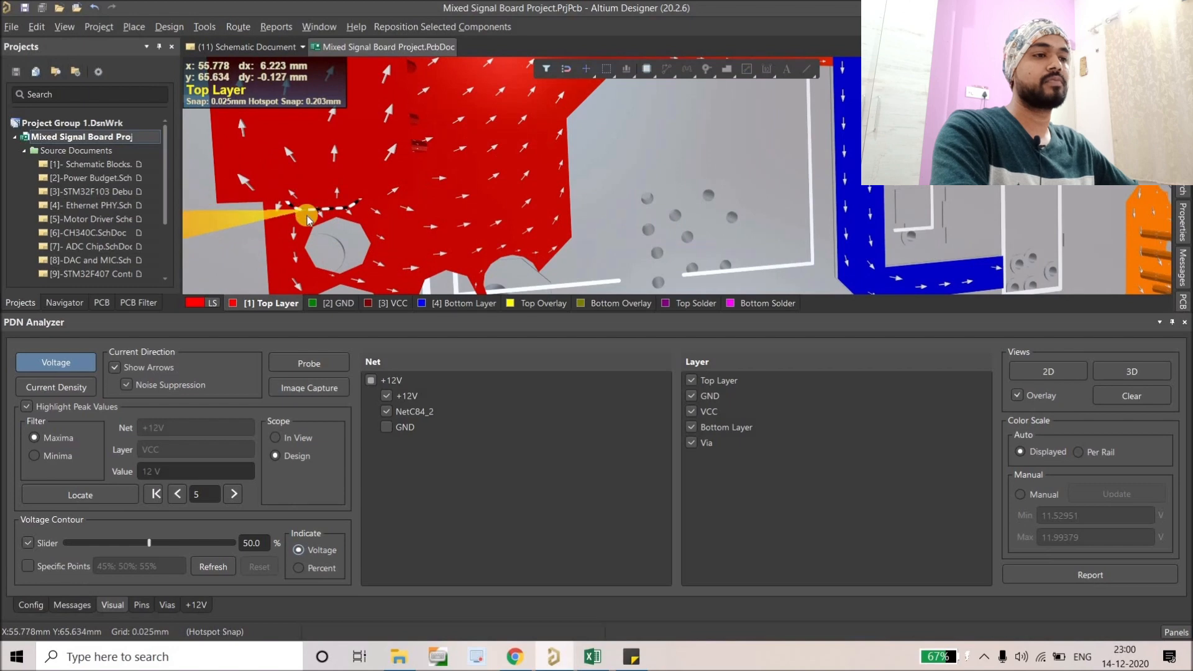
pyautogui.keyDown('ctrl'); pyautogui.scroll(-5, 307, 212); pyautogui.keyUp('ctrl')
pyautogui.click(27, 567)
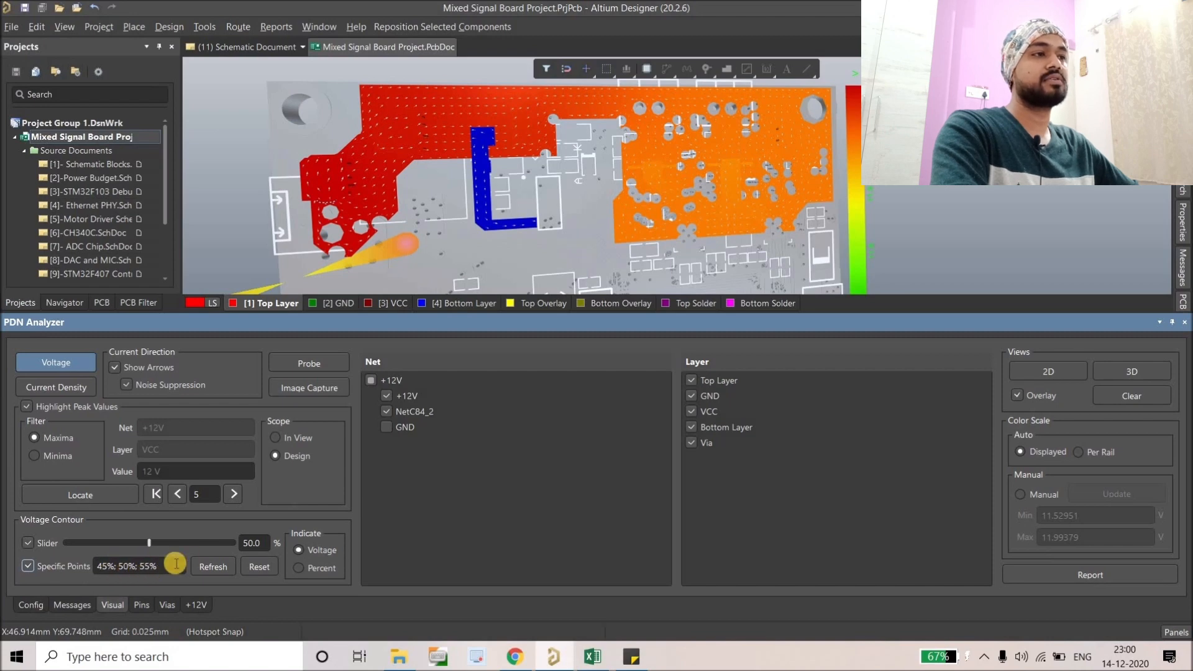
# Refresh the voltage contour for the specific points 45%; 50%; 55% and look over the +12V copper.
pyautogui.scroll(-4, 610, 131)
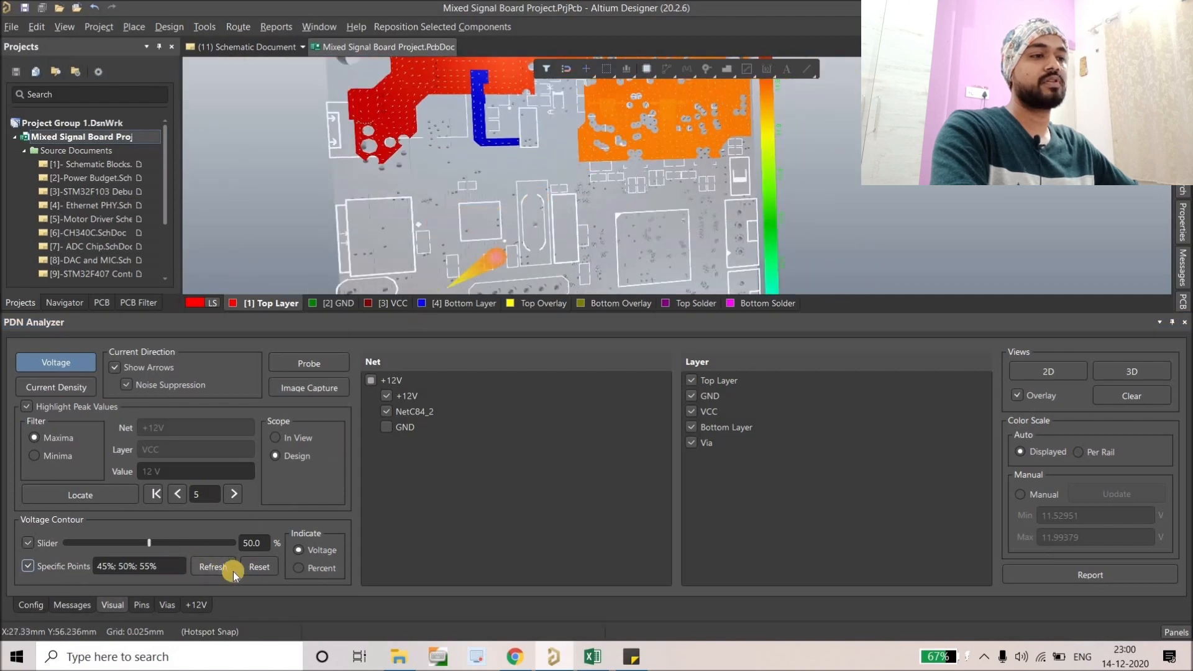
pyautogui.click(213, 566)
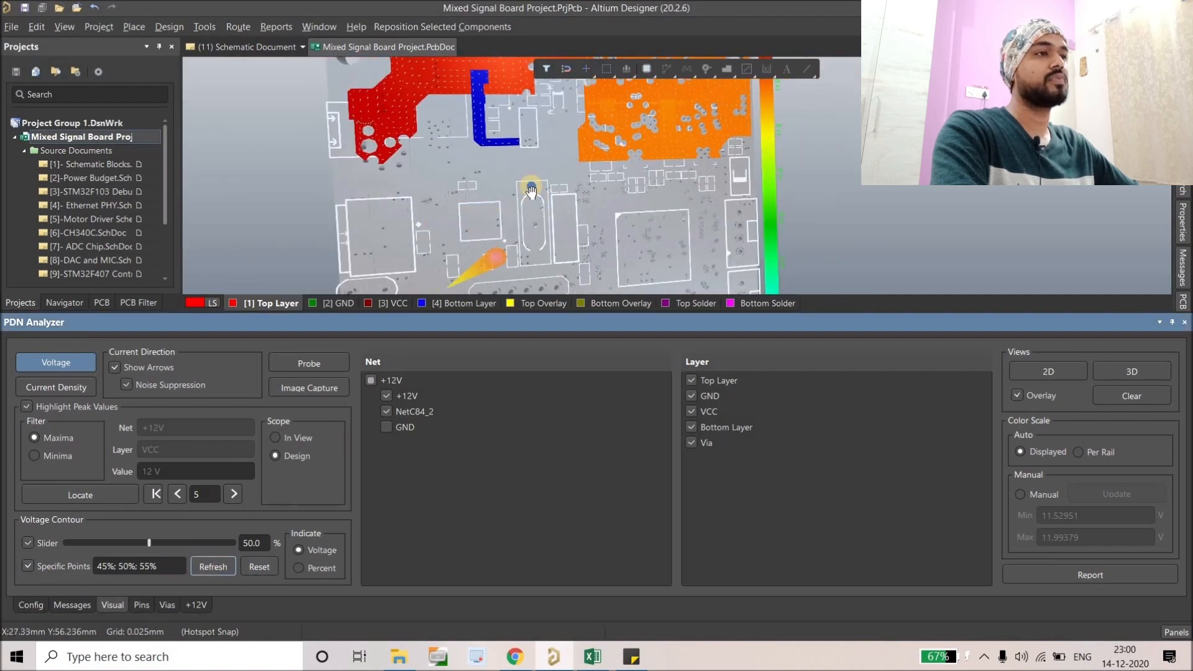
pyautogui.scroll(4, 531, 190)
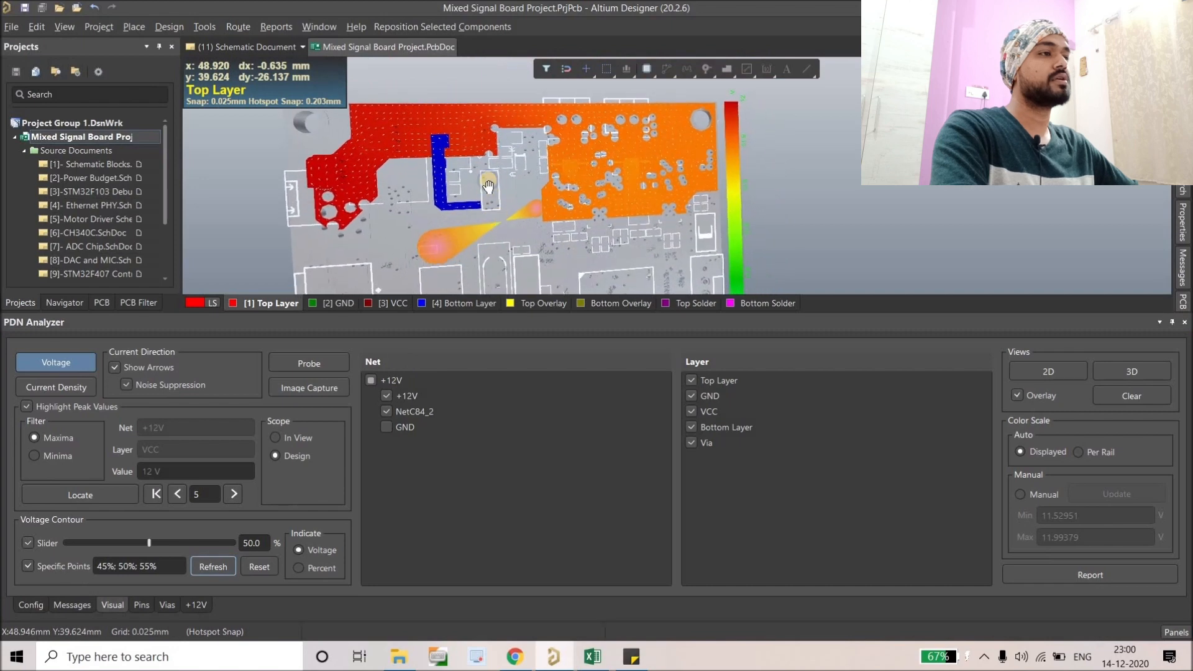
pyautogui.moveTo(489, 186); pyautogui.dragTo(502, 152, button='right')
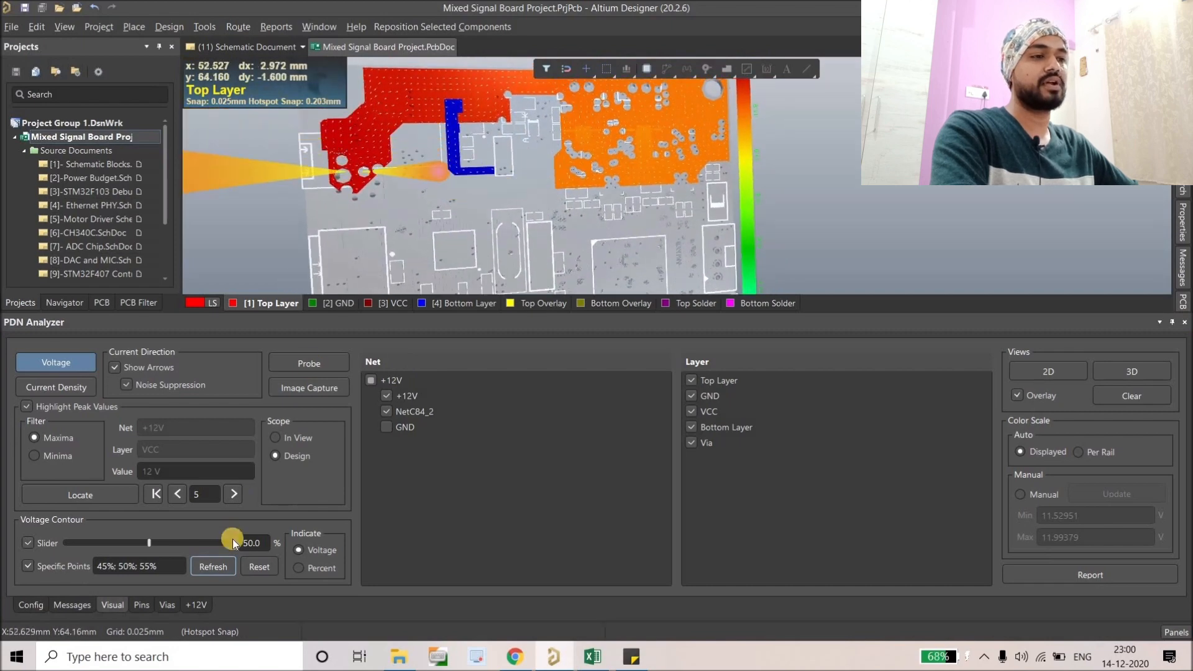
pyautogui.click(92, 566)
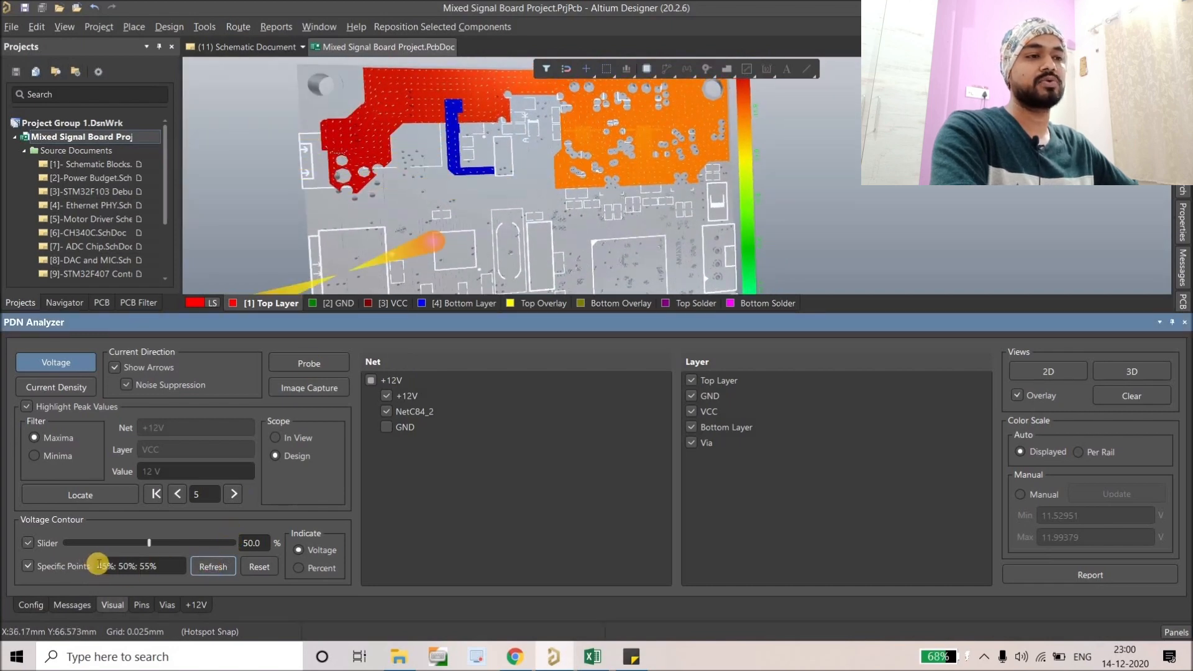
pyautogui.click(163, 566)
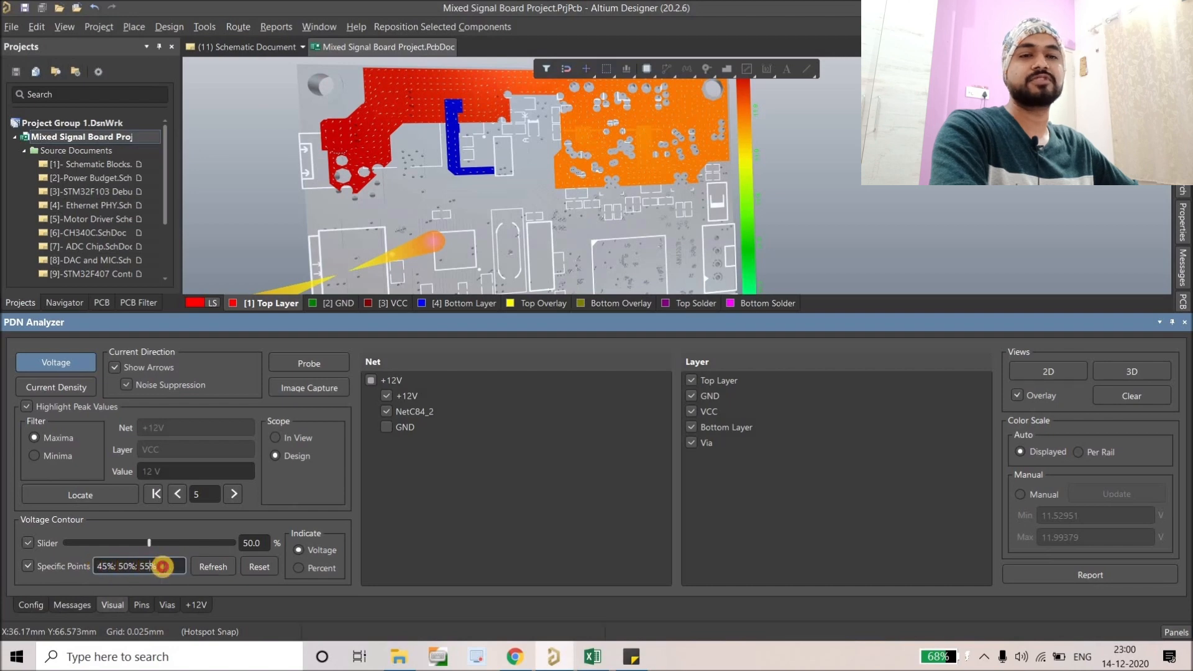
pyautogui.moveTo(162, 567); pyautogui.dragTo(107, 567)
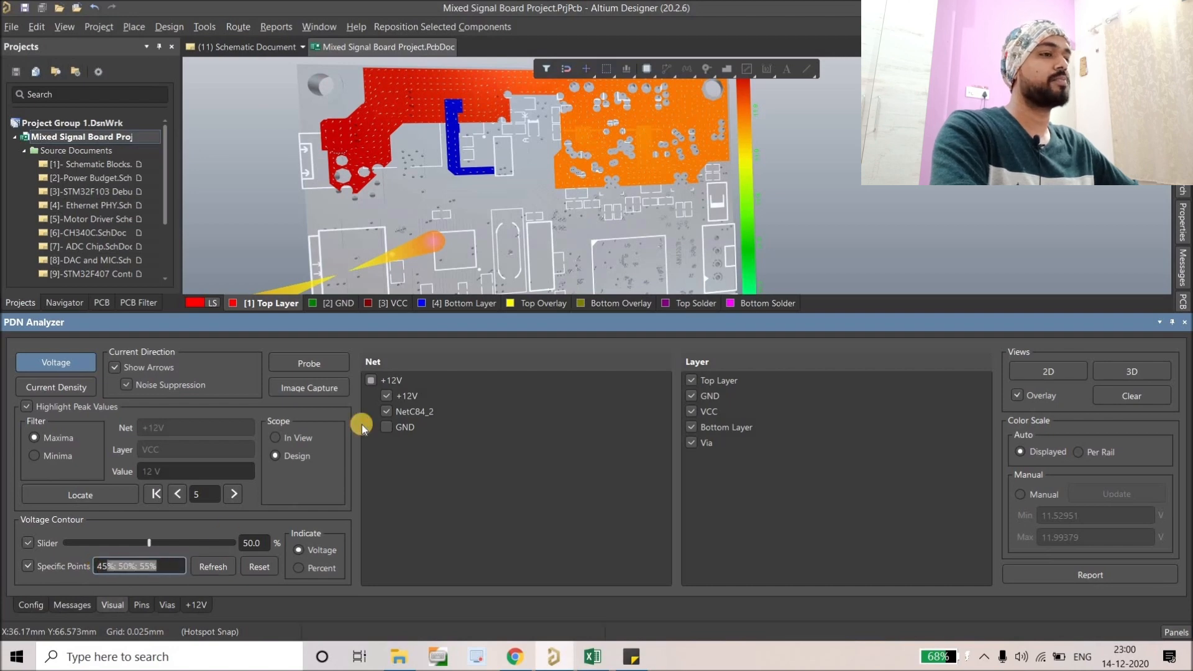
# Start a Location 1 voltage probe and sample several points along the +12V copper.
pyautogui.click(316, 364)
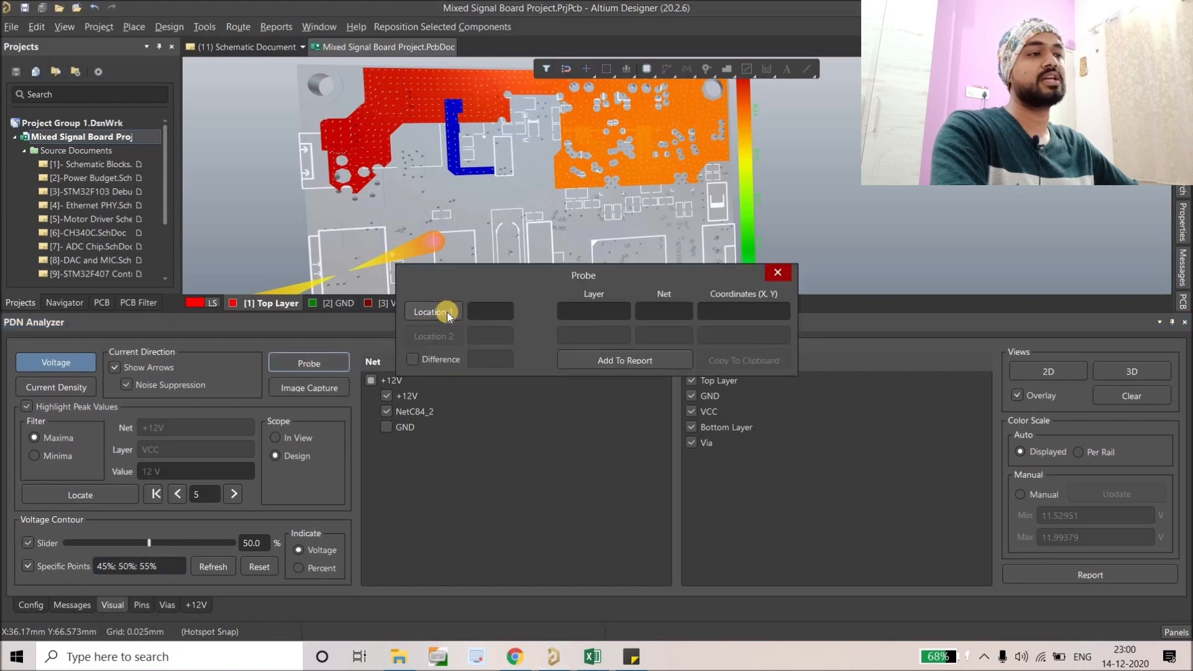
pyautogui.click(446, 312)
pyautogui.click(591, 99)
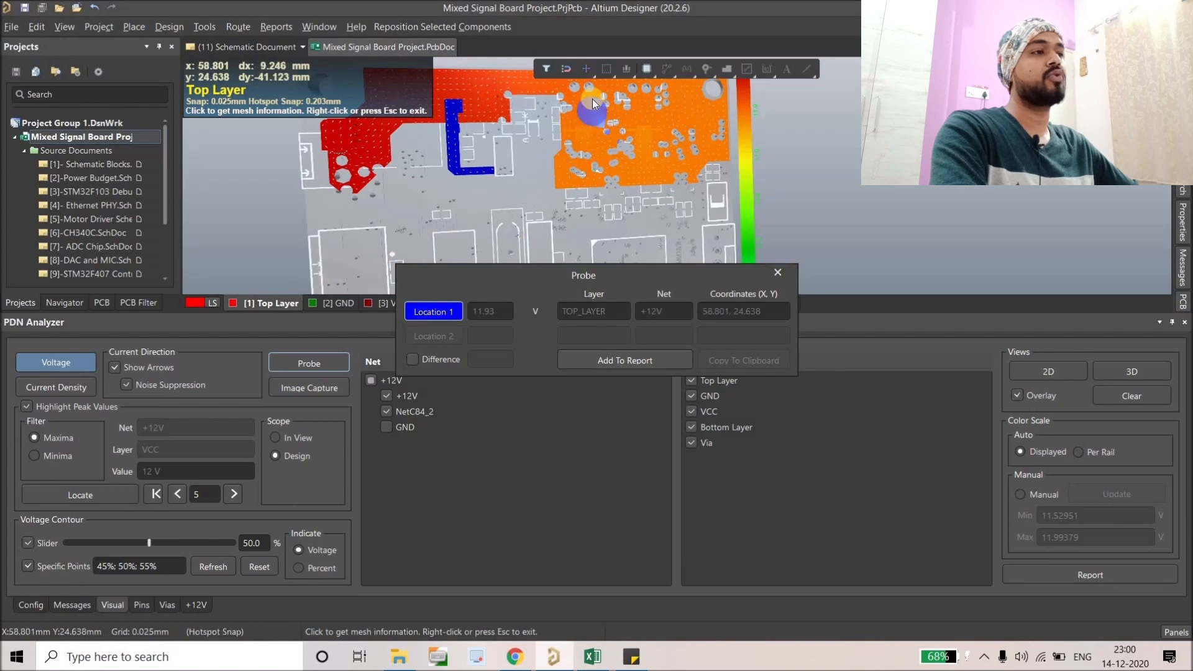
pyautogui.click(461, 91)
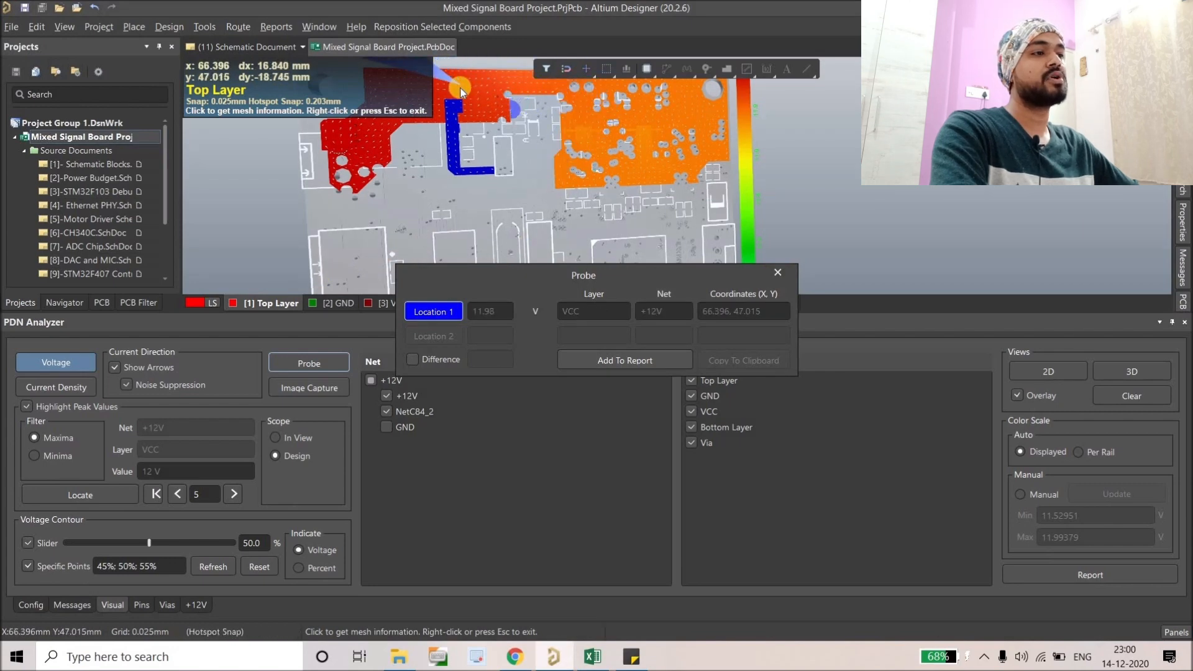
pyautogui.click(388, 108)
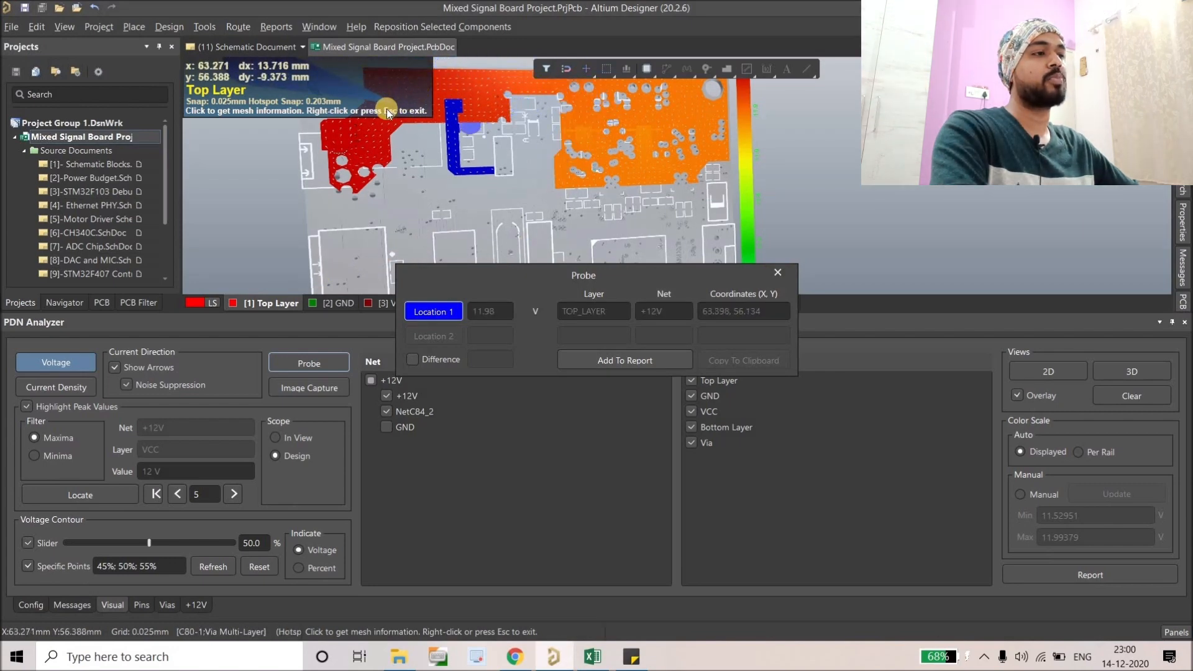
pyautogui.click(389, 113)
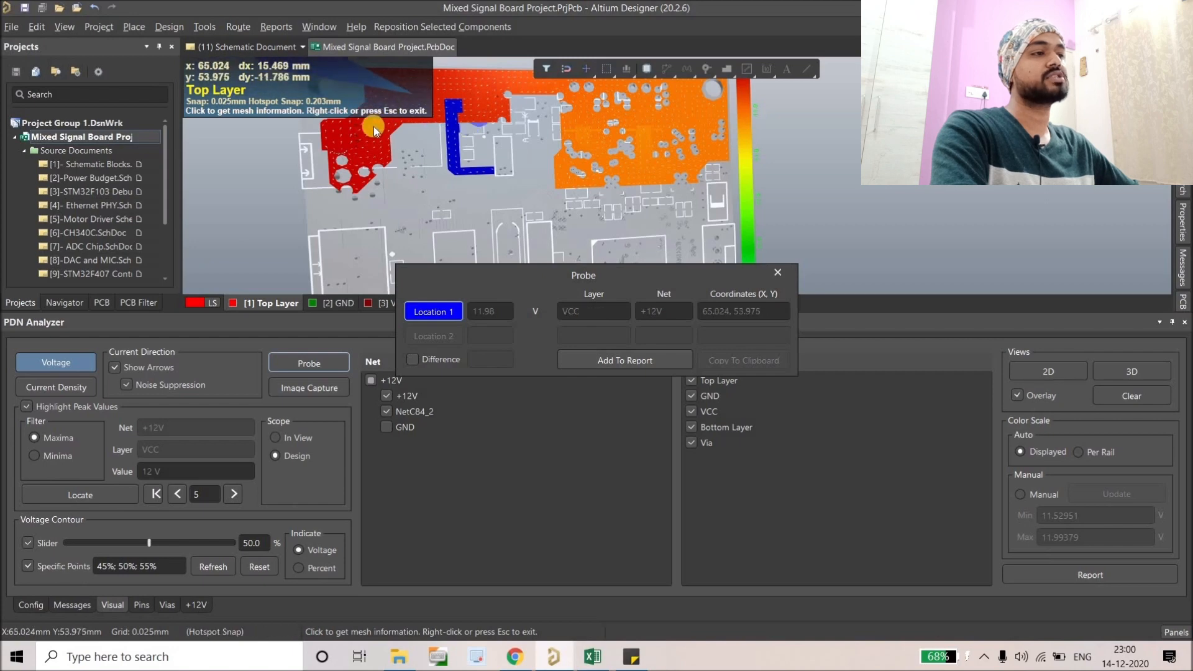
pyautogui.click(385, 113)
pyautogui.click(380, 115)
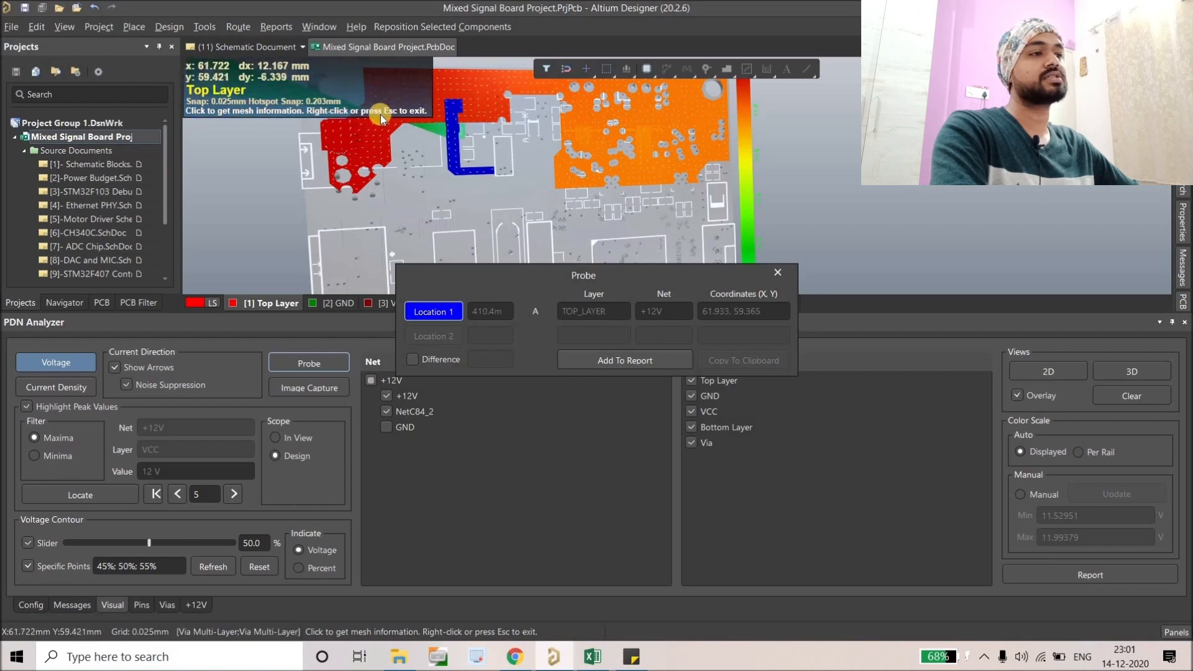
# Probe further points on the +12V copper around the power connector.
pyautogui.moveTo(380, 114); pyautogui.dragTo(394, 170, button='right')
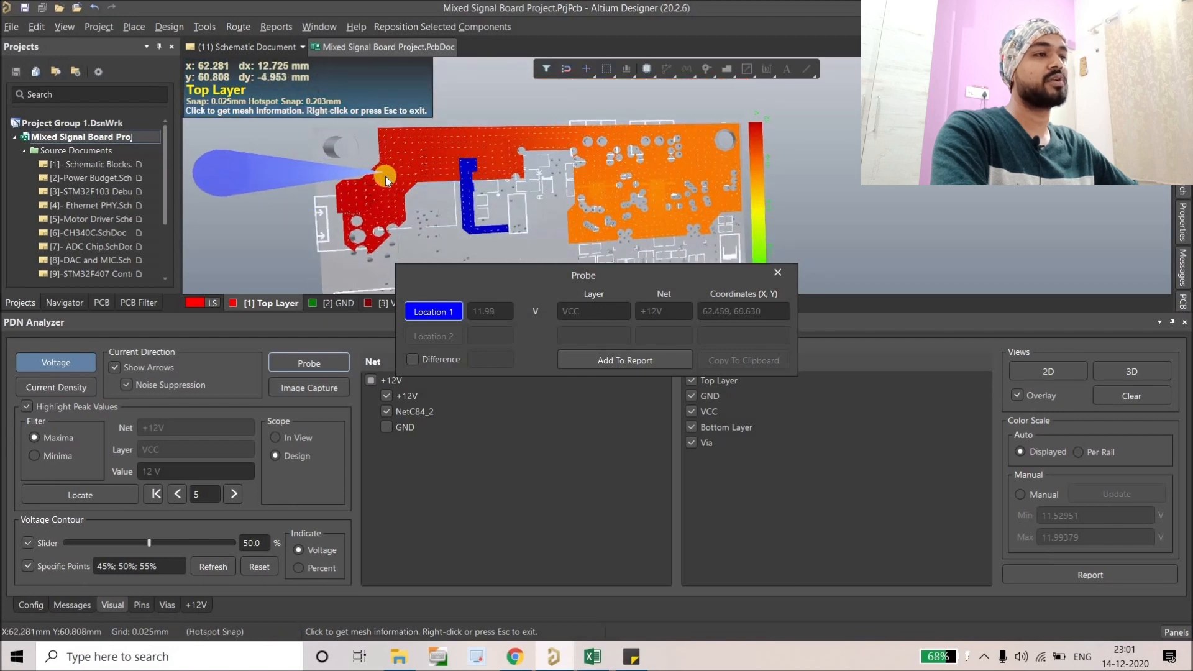
pyautogui.click(370, 215)
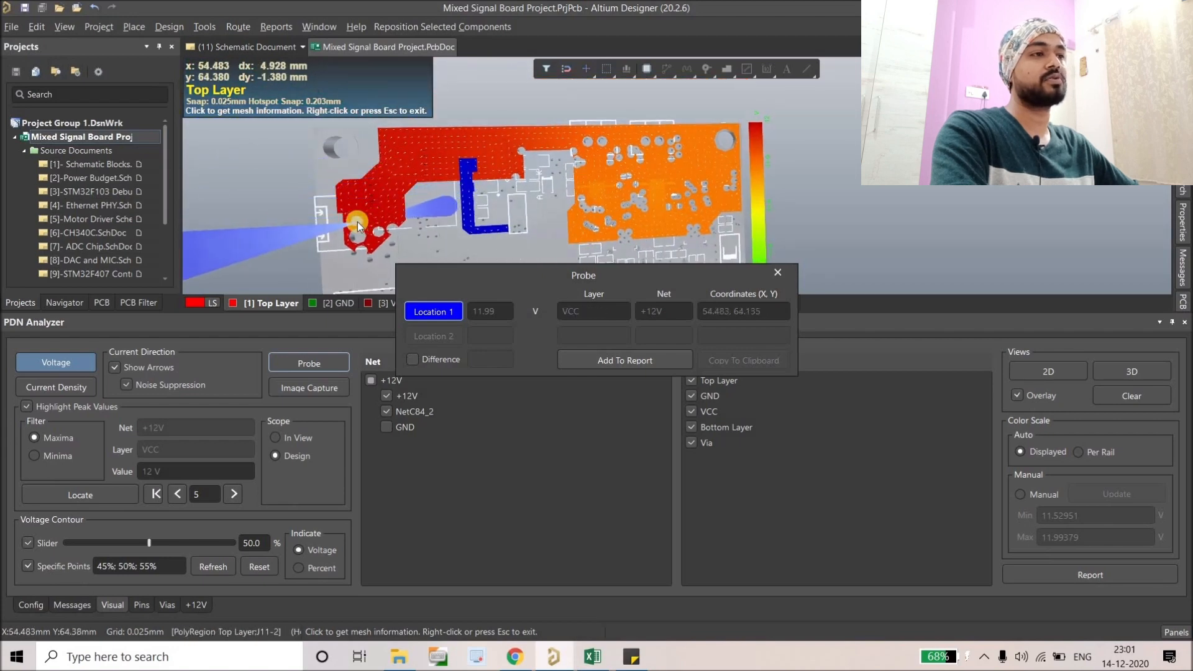
pyautogui.click(356, 222)
pyautogui.click(357, 223)
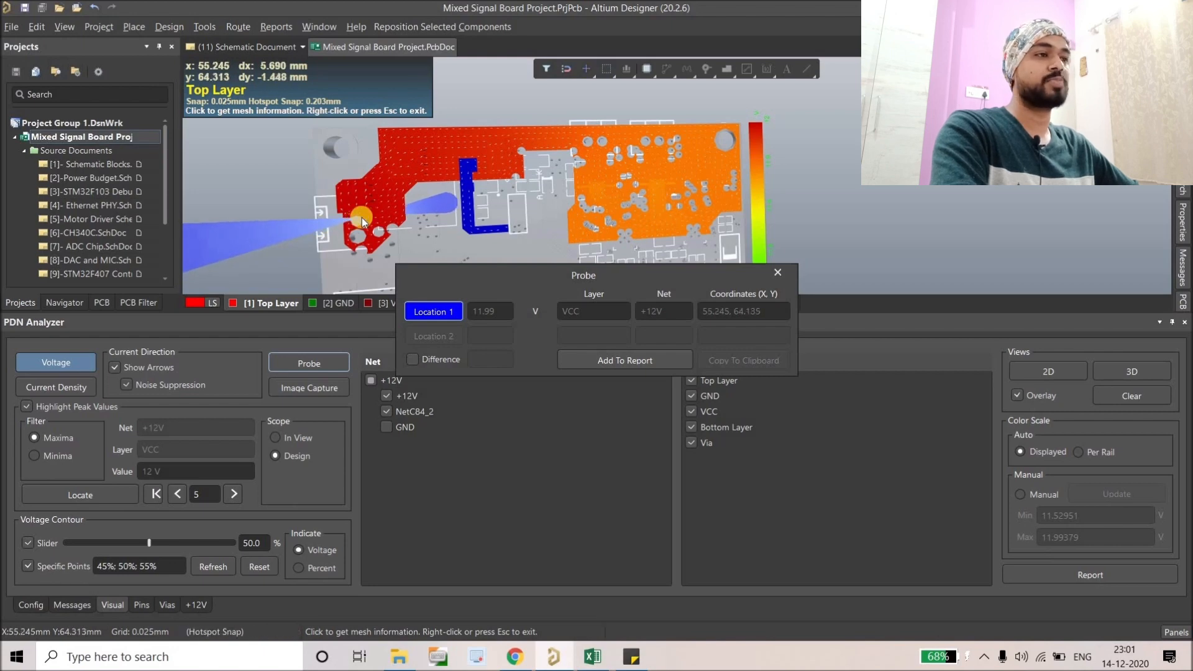
pyautogui.click(366, 215)
pyautogui.click(369, 216)
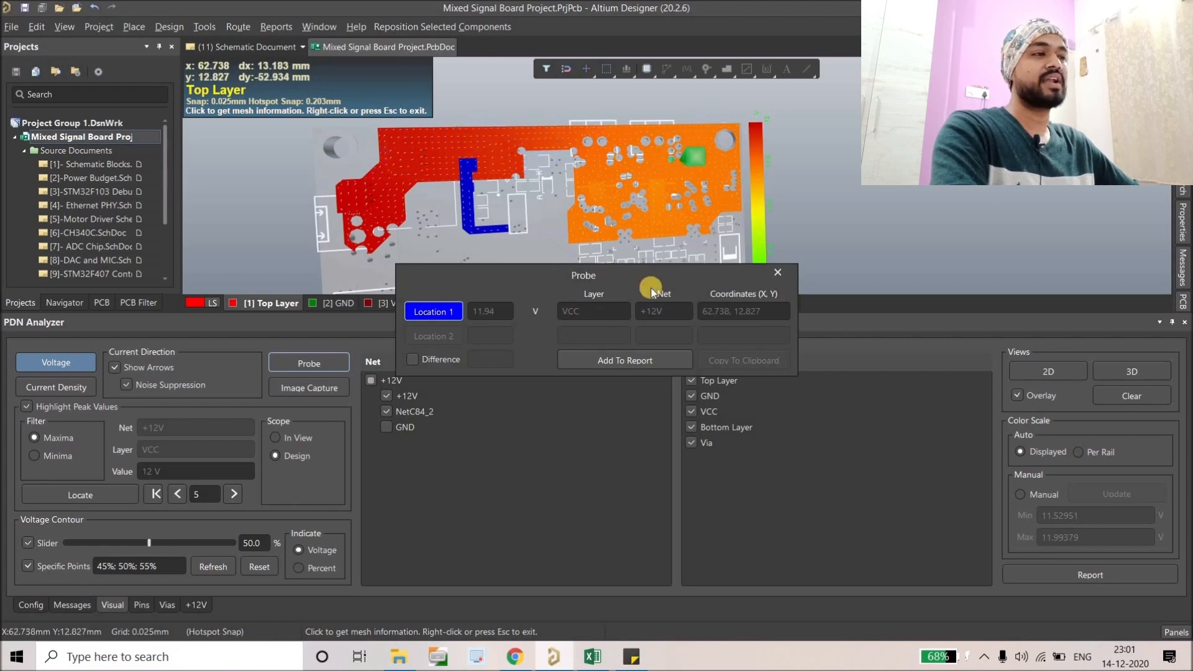
# Measure the probe voltage difference between the +12V copper near the power connector and the far +12V area, and close the probe.
pyautogui.click(413, 361)
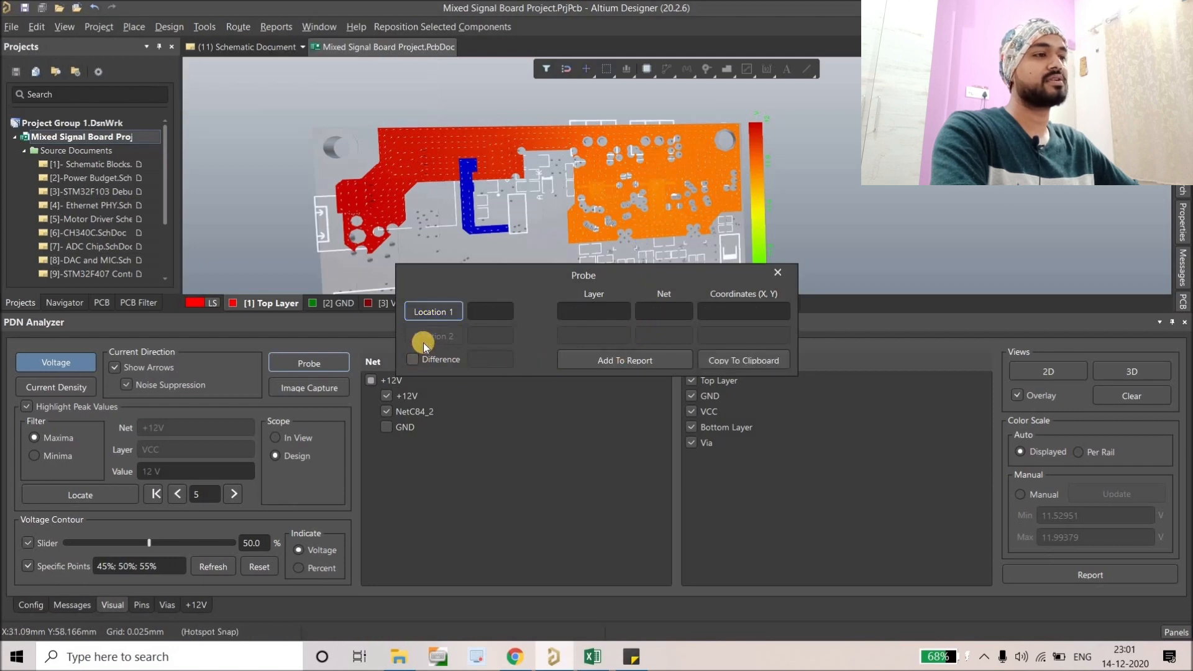
pyautogui.click(435, 312)
pyautogui.click(393, 173)
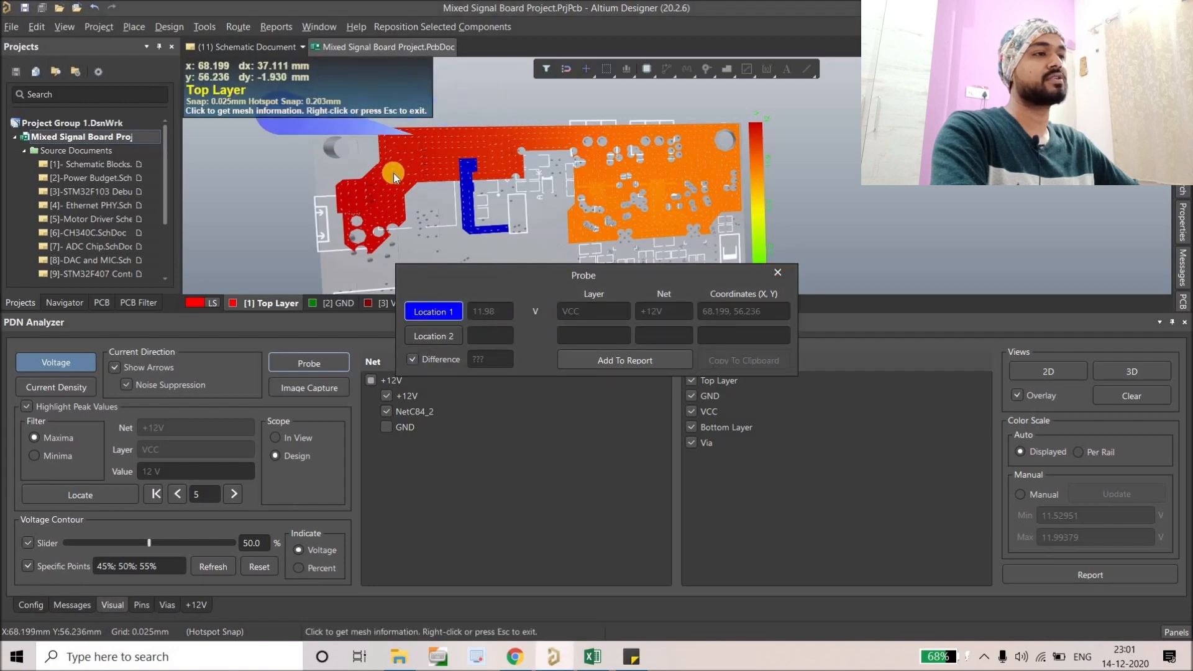
pyautogui.click(428, 337)
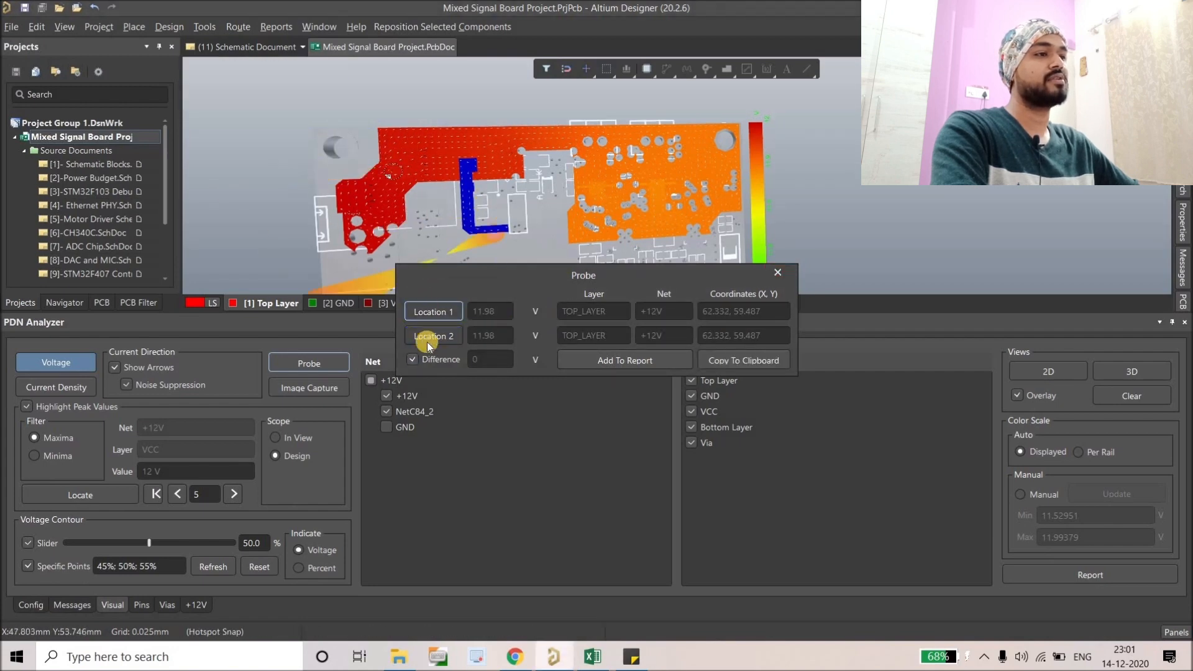
pyautogui.click(594, 183)
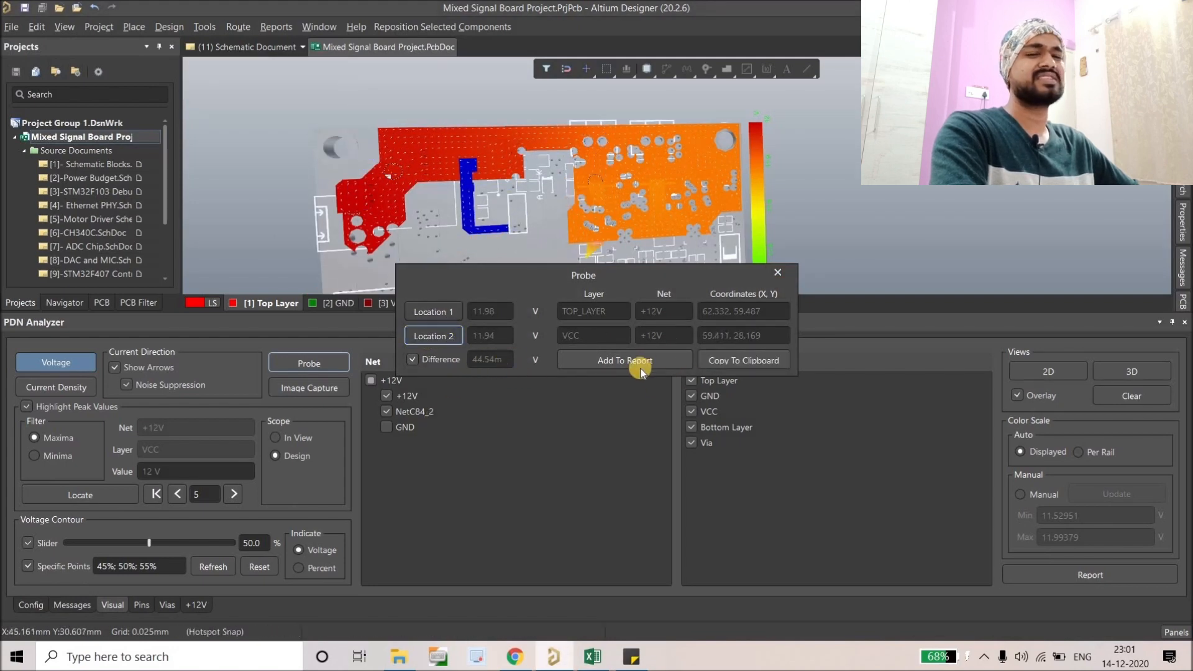
pyautogui.click(777, 272)
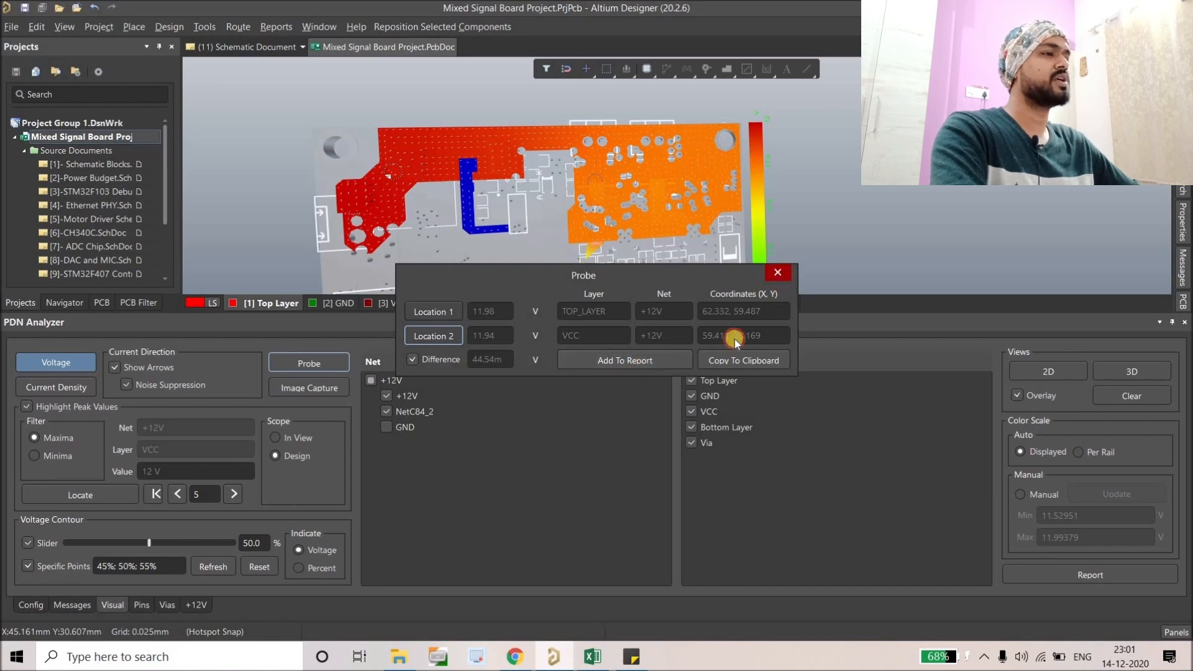
# Display only the +12V net and look at its voltage distribution.
pyautogui.click(386, 396)
pyautogui.click(387, 412)
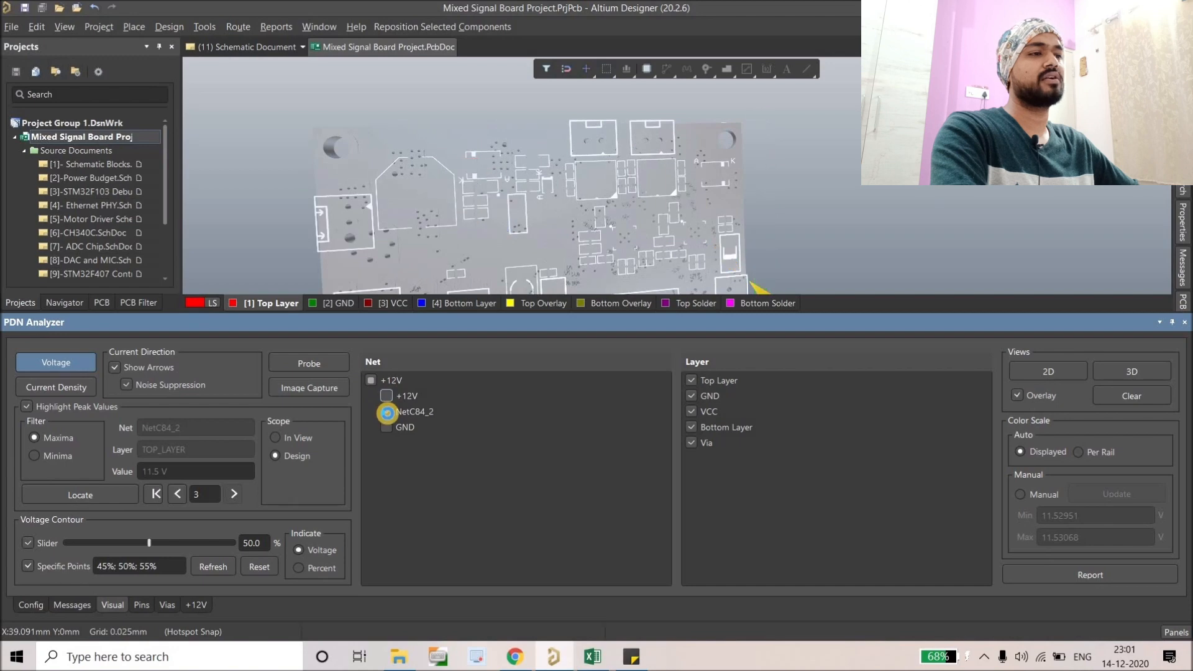
pyautogui.click(387, 411)
pyautogui.click(386, 396)
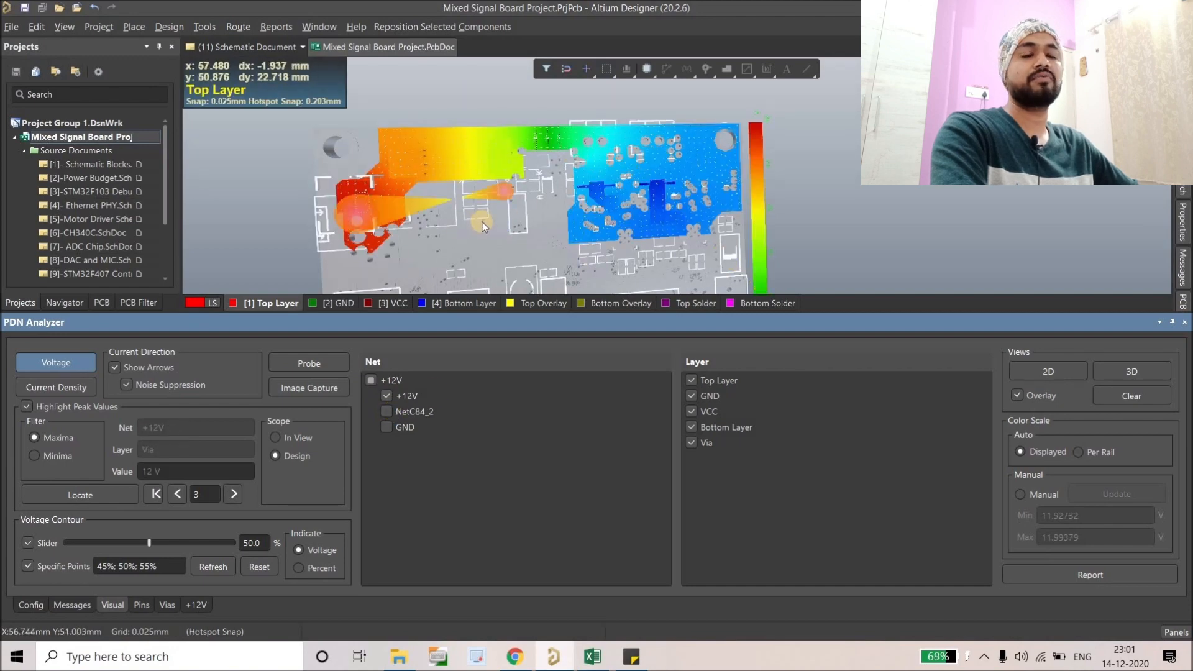
# Display only NetC84_2 to inspect its voltage distribution, and turn the +12V net back on.
pyautogui.click(387, 412)
pyautogui.click(387, 395)
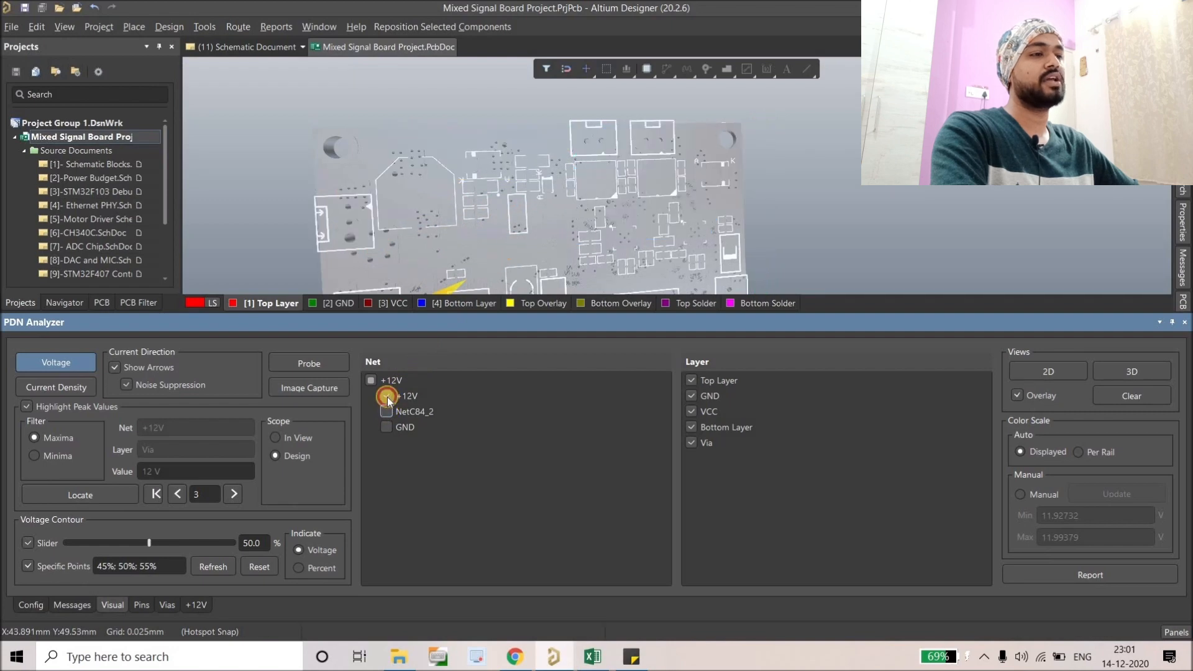
pyautogui.click(411, 414)
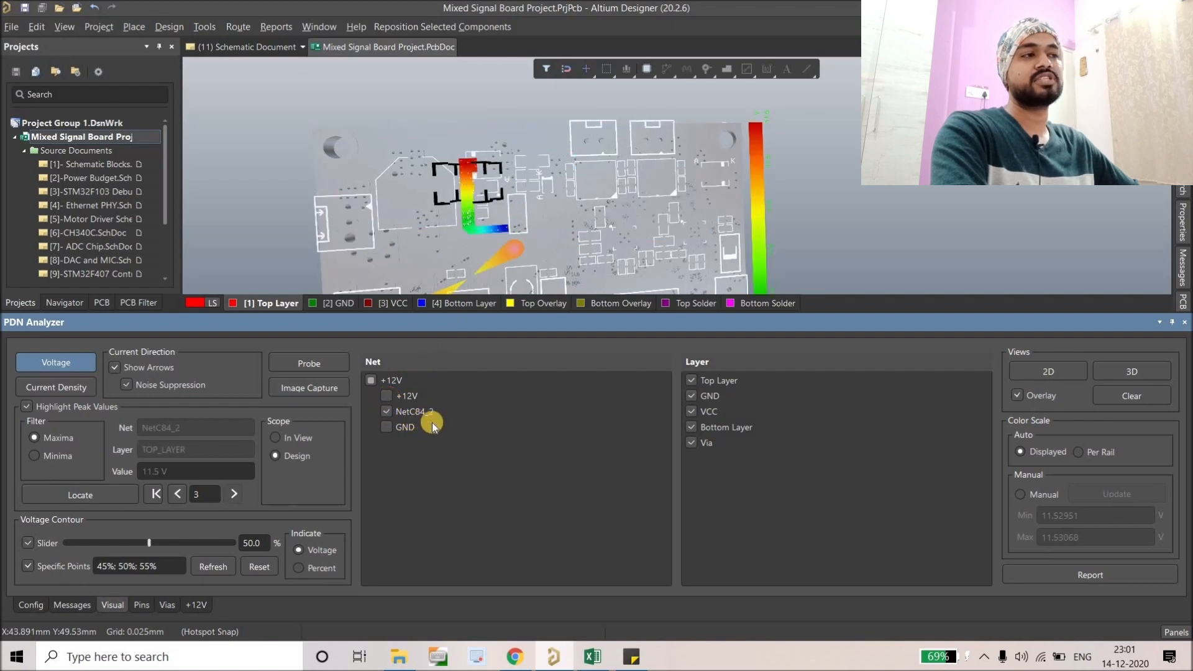
pyautogui.keyDown('ctrl'); pyautogui.scroll(-2, 559, 205); pyautogui.keyUp('ctrl')
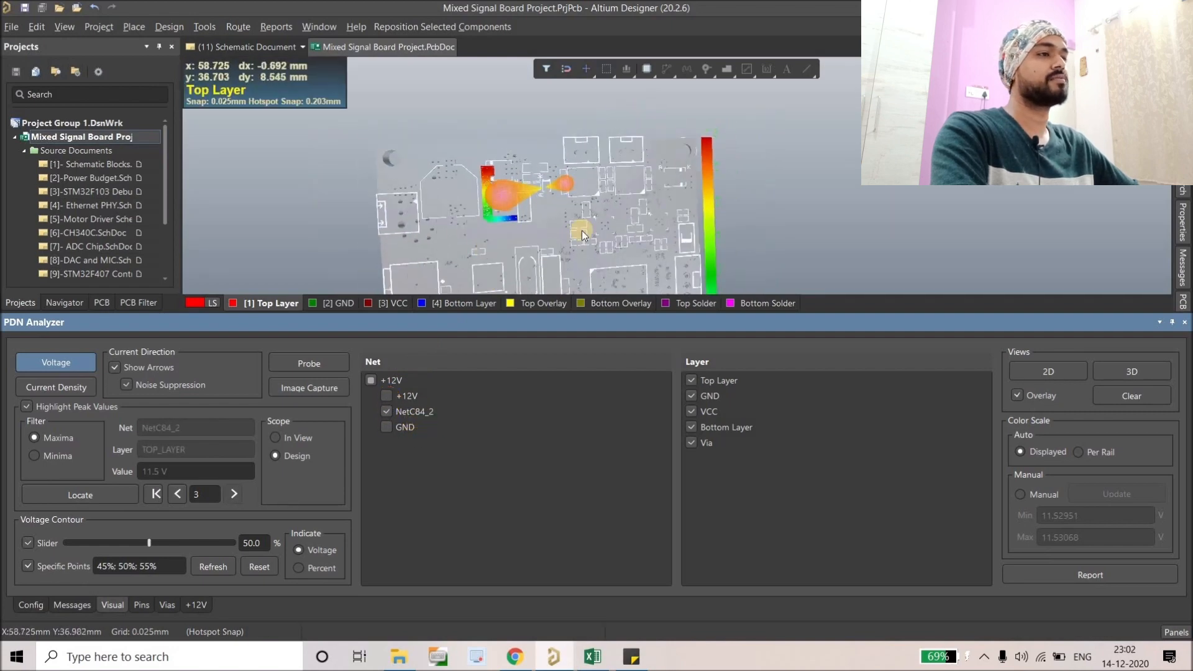
pyautogui.click(388, 395)
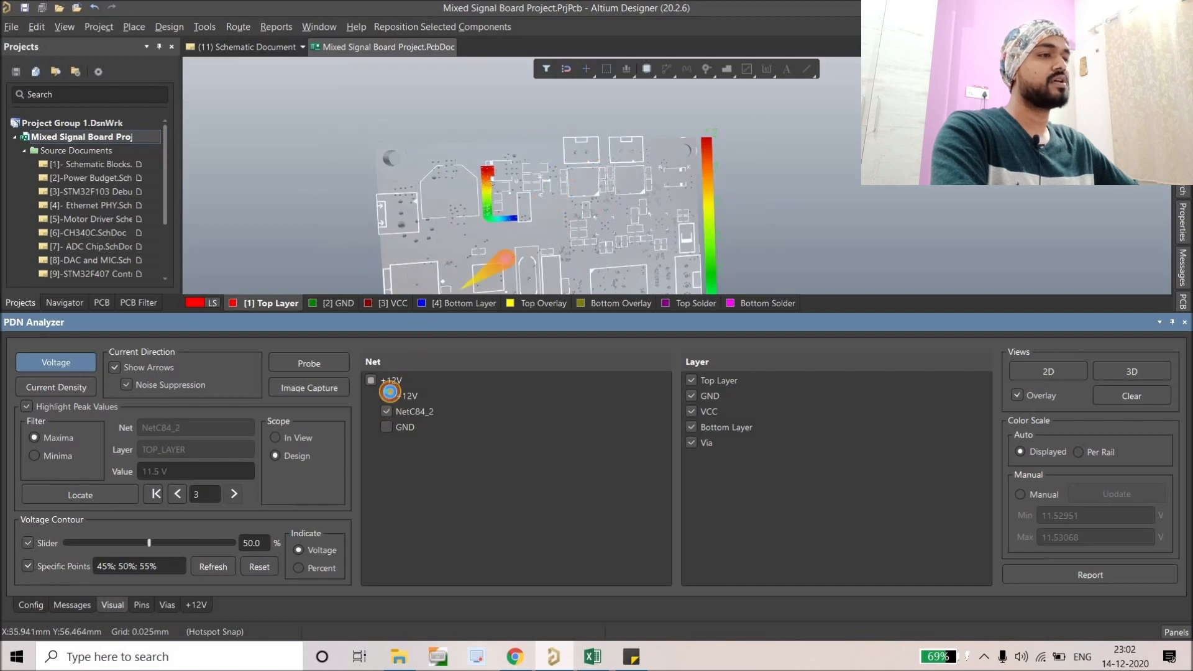
# Hide the GND, VCC, Bottom Layer and Via results to view the voltage on Top Layer alone.
pyautogui.click(697, 381)
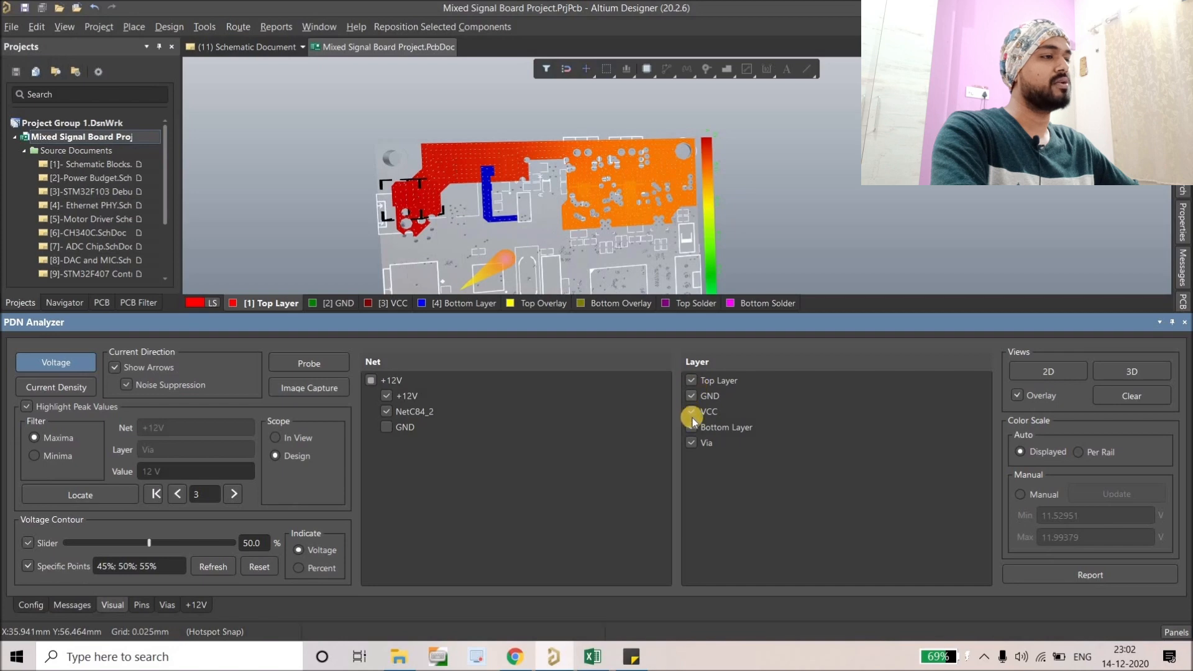
pyautogui.click(690, 410)
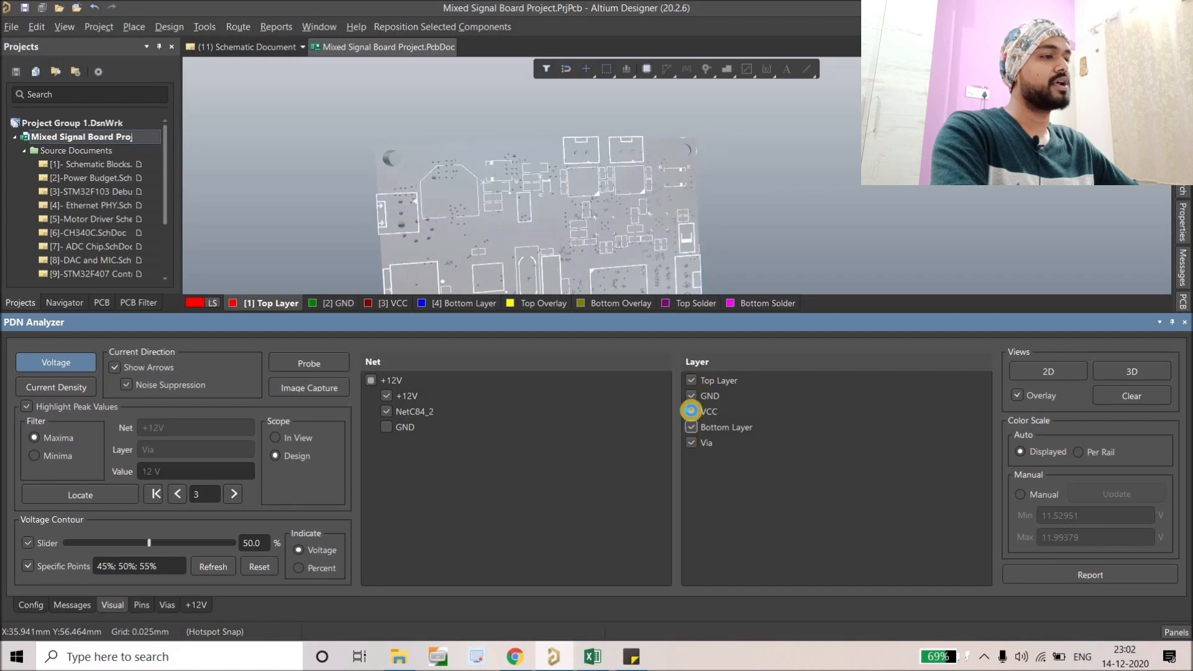
pyautogui.click(690, 396)
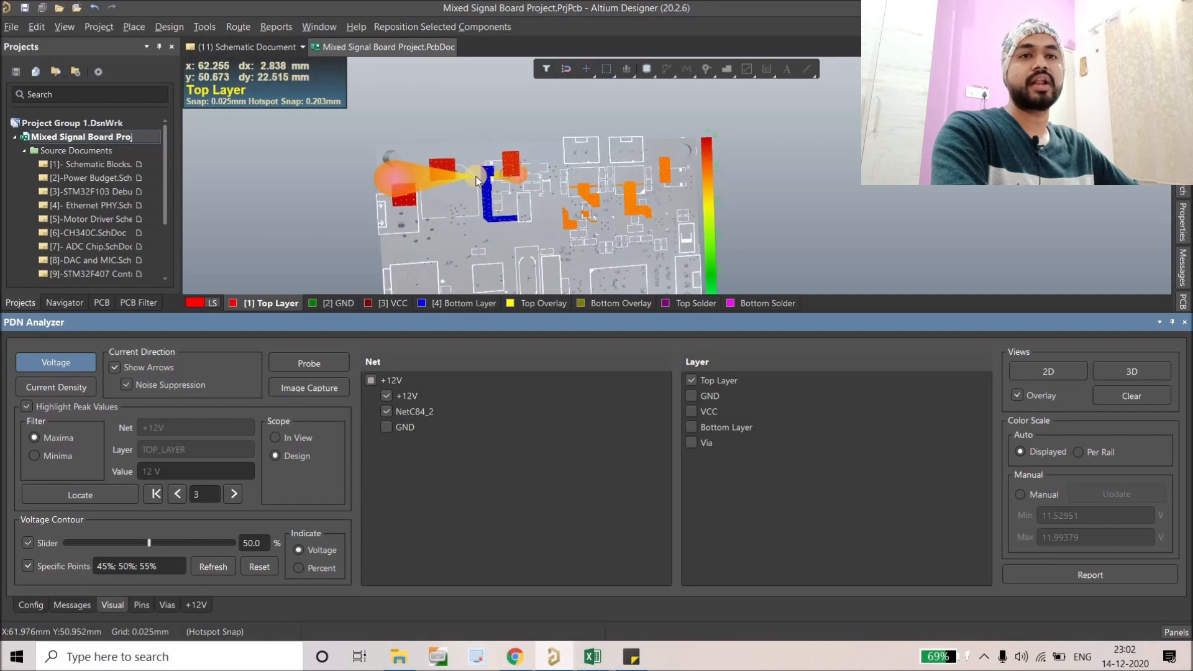
# Show the GND, VCC, Bottom Layer and Via results again alongside Top Layer.
pyautogui.click(686, 414)
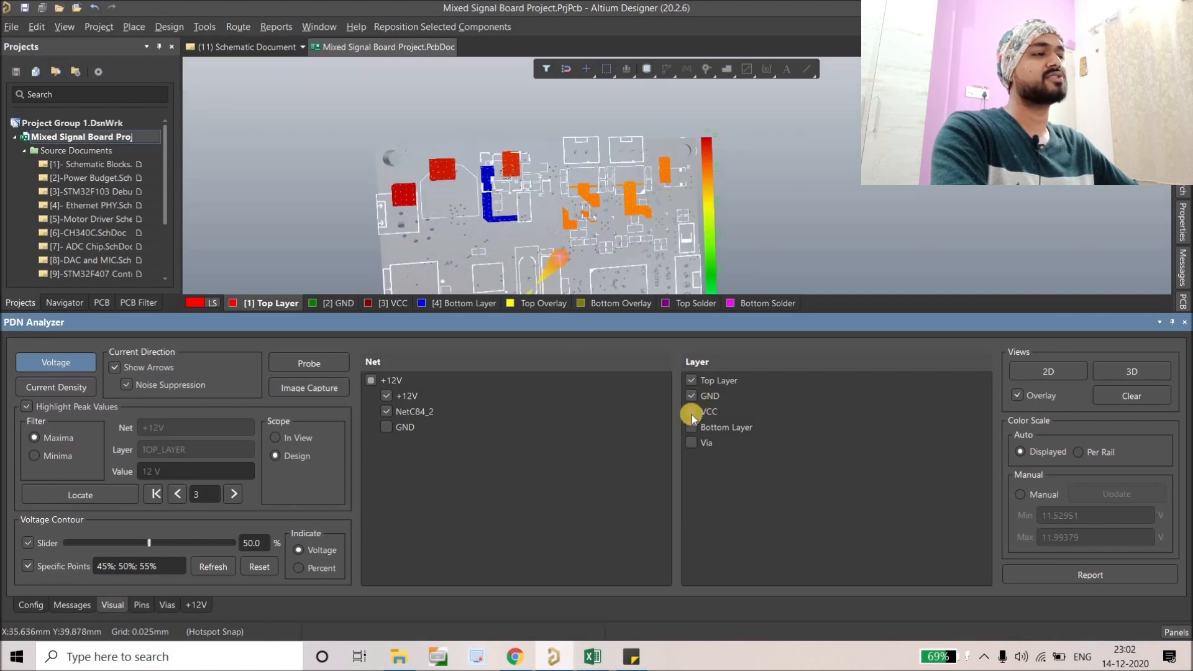
pyautogui.click(691, 428)
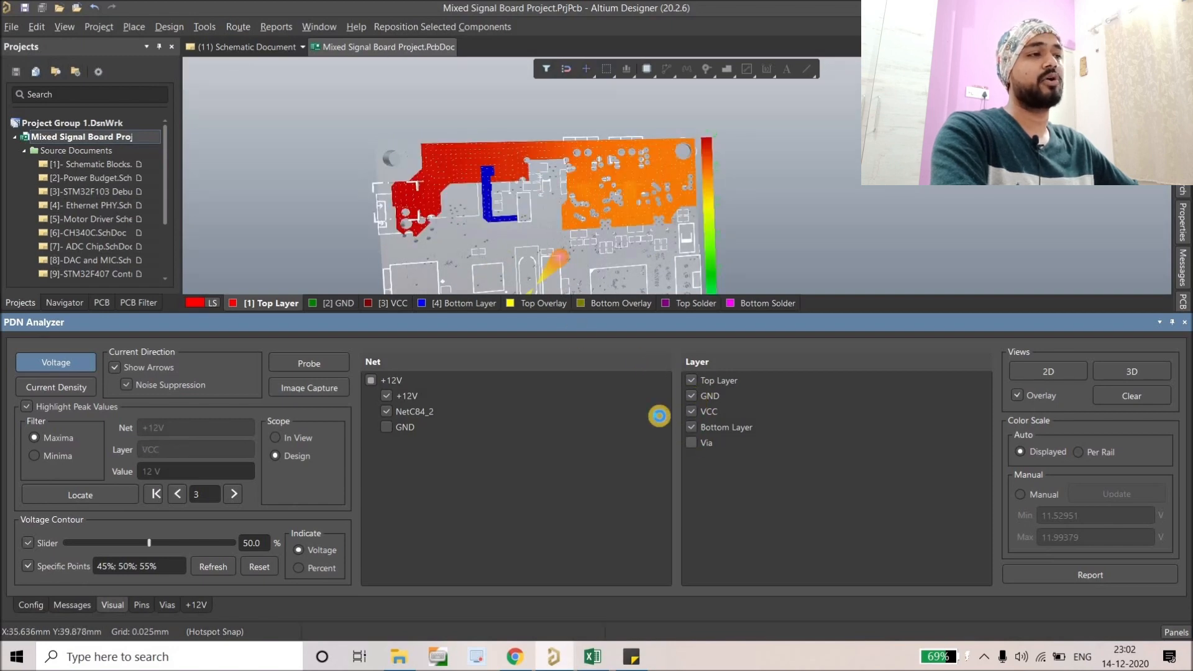
pyautogui.click(691, 442)
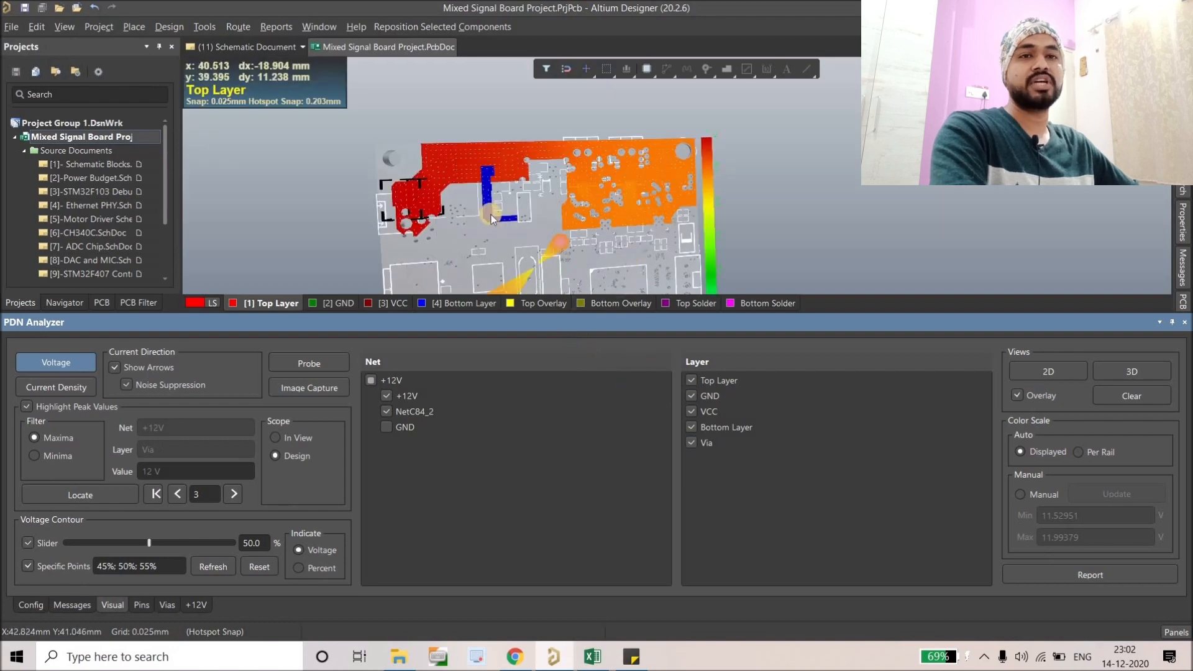
# Turn off the board overlay in the 3D view to examine the voltage shapes alone, and turn it back on.
pyautogui.click(1049, 373)
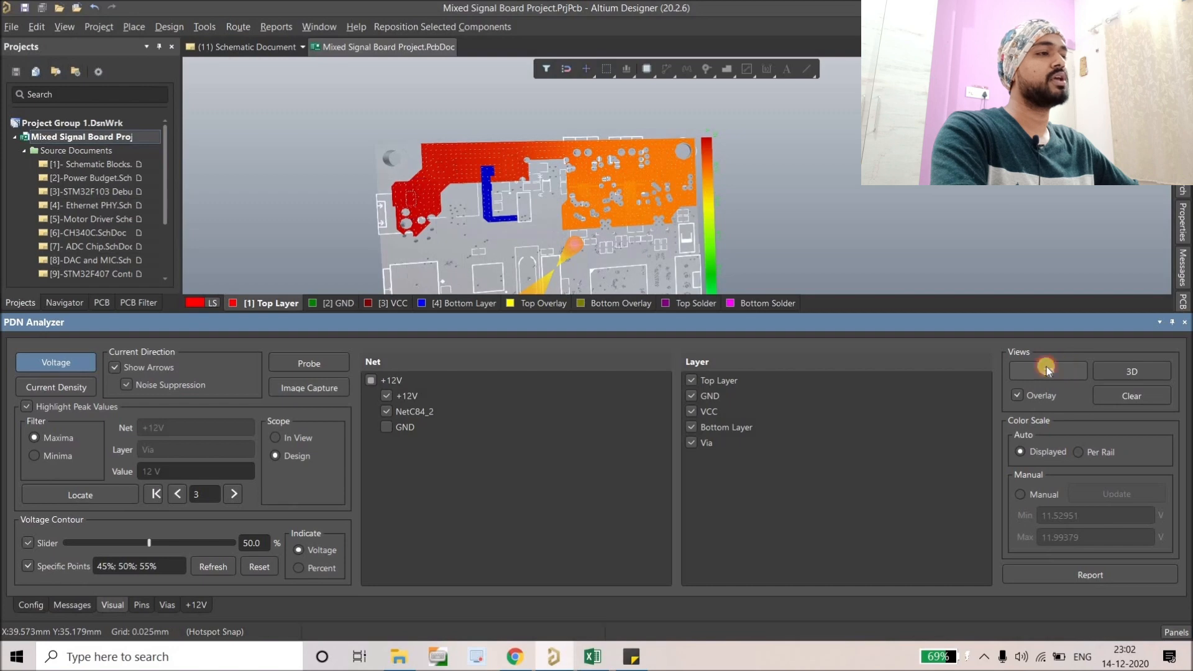
pyautogui.click(1110, 374)
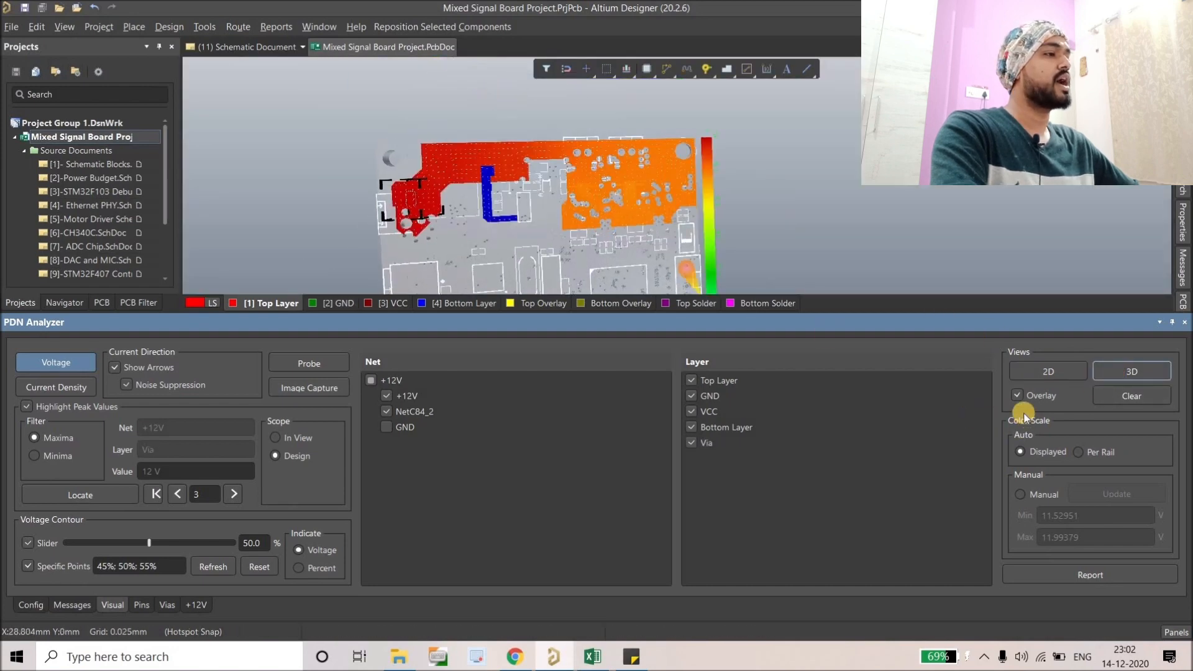
pyautogui.click(1016, 395)
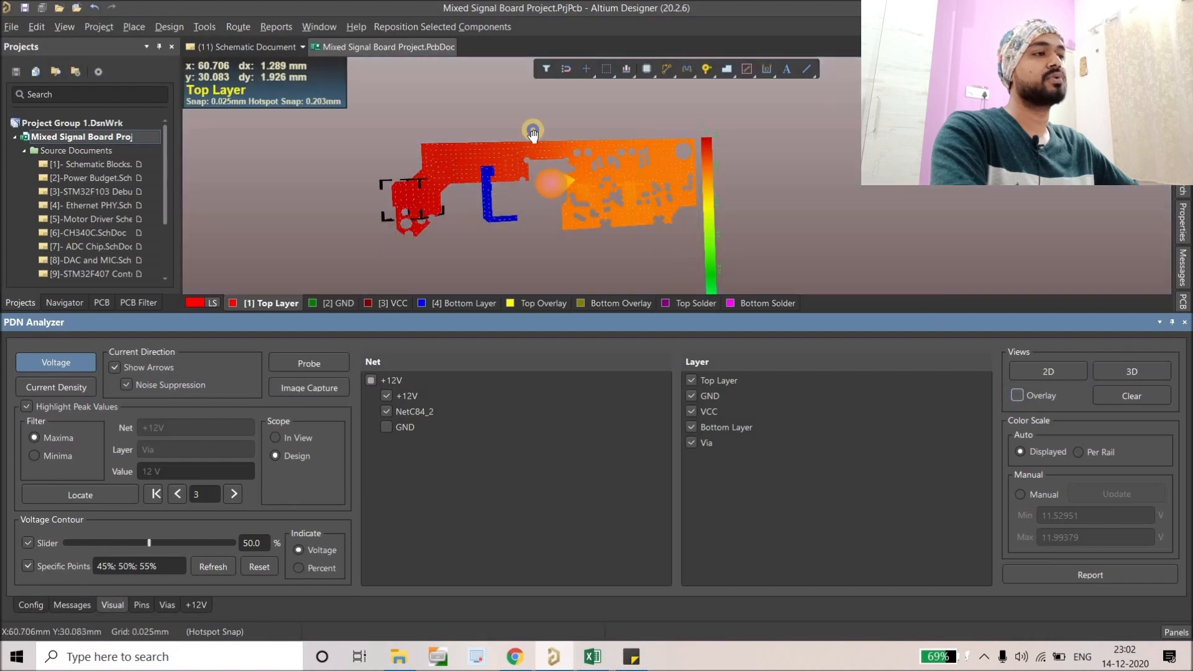
pyautogui.moveTo(533, 134); pyautogui.dragTo(503, 79, button='right')
pyautogui.keyDown('ctrl'); pyautogui.scroll(-3, 503, 78); pyautogui.keyUp('ctrl')
pyautogui.moveTo(405, 215); pyautogui.dragTo(424, 229, button='right')
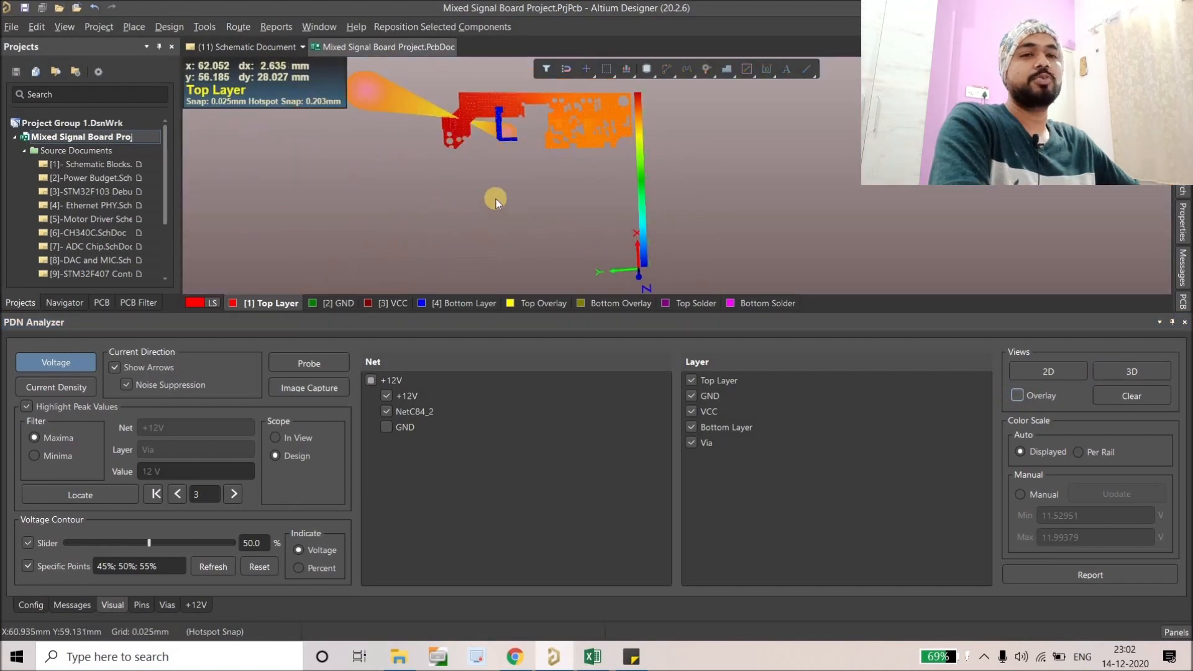
pyautogui.keyDown('ctrl'); pyautogui.scroll(2, 481, 115); pyautogui.keyUp('ctrl')
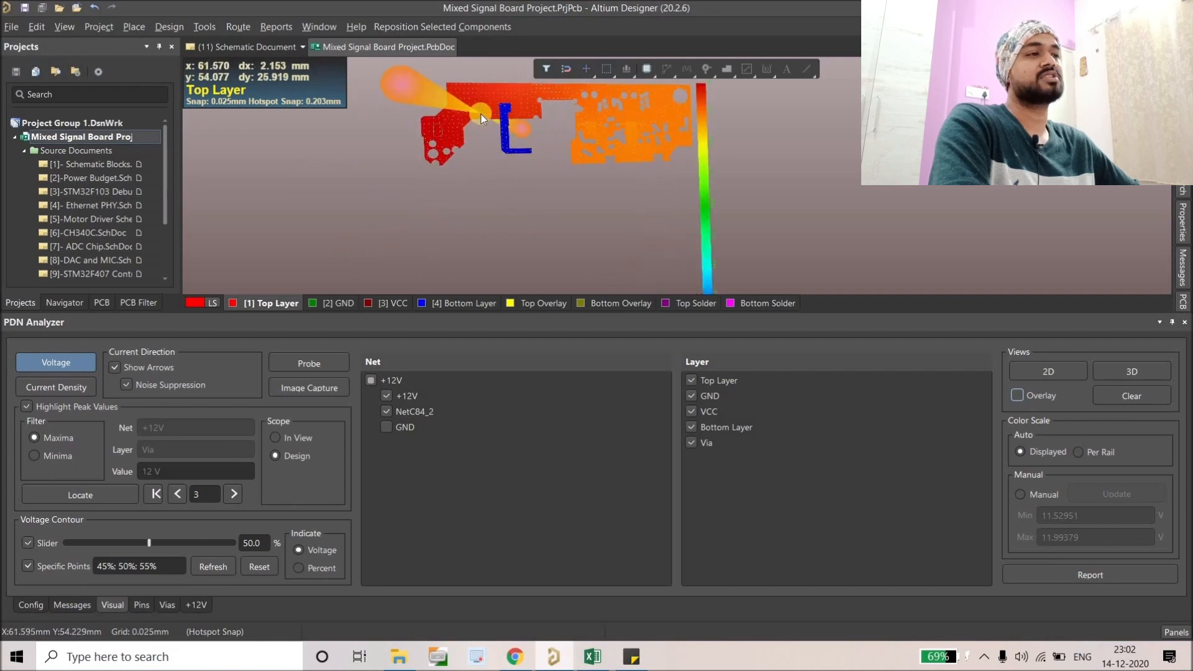
pyautogui.moveTo(481, 114)
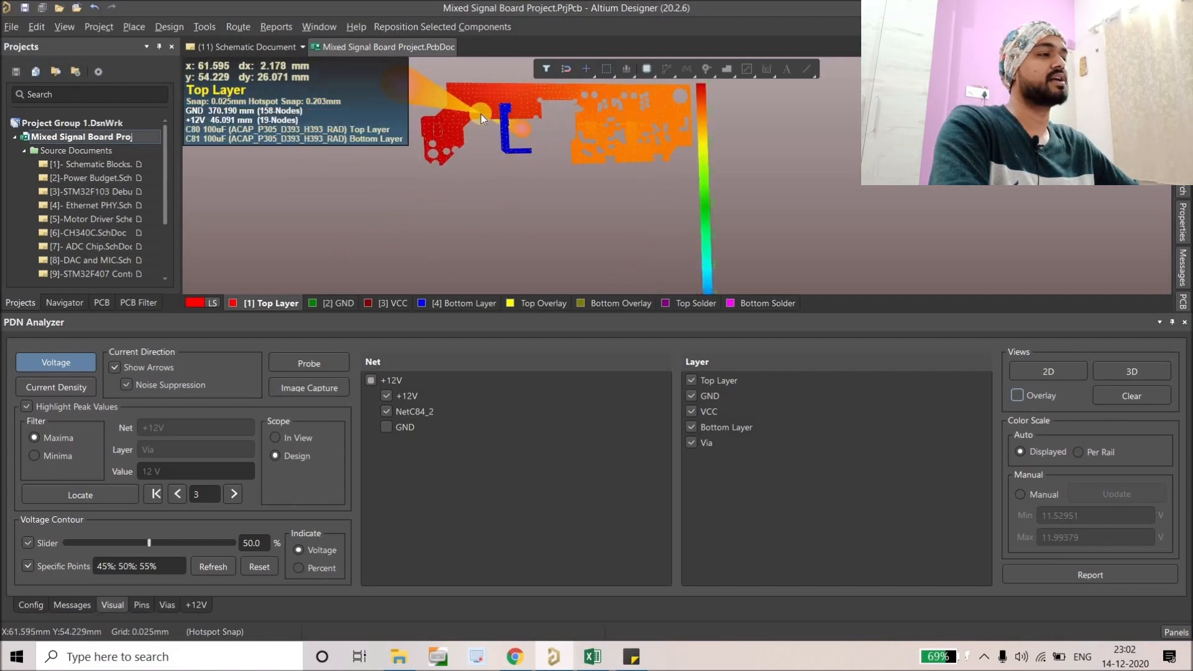
pyautogui.click(1017, 396)
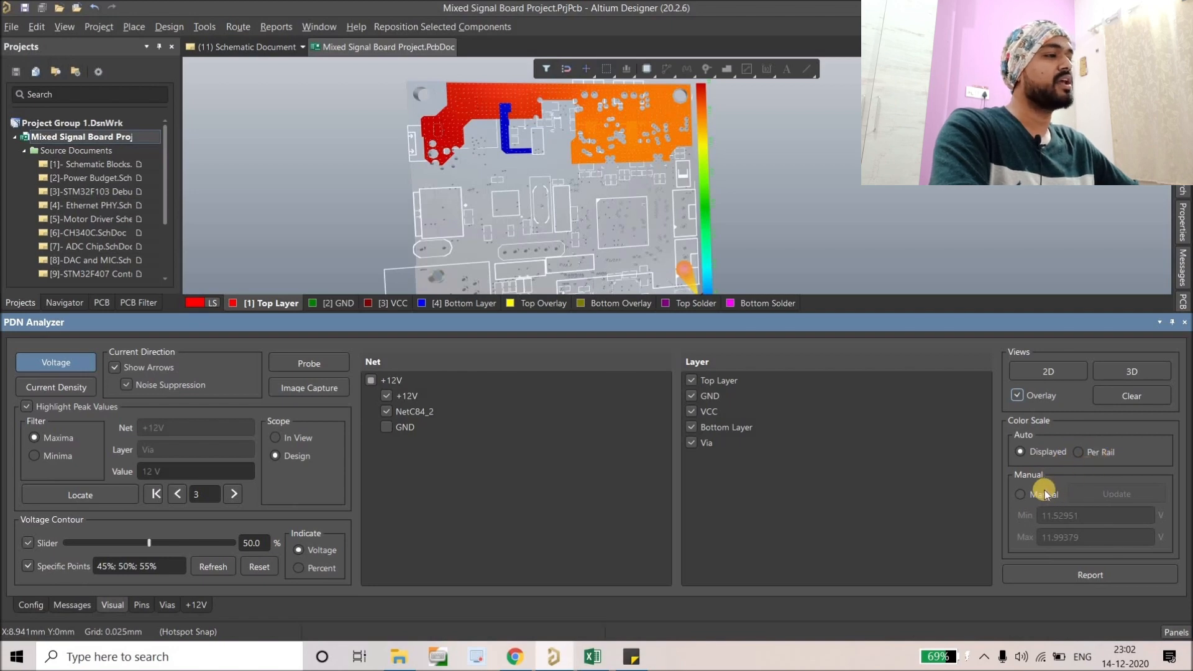
# Switch the voltage color scale to Manual, keeping 11.52951 V as minimum and 11.99379 V as maximum.
pyautogui.click(1020, 493)
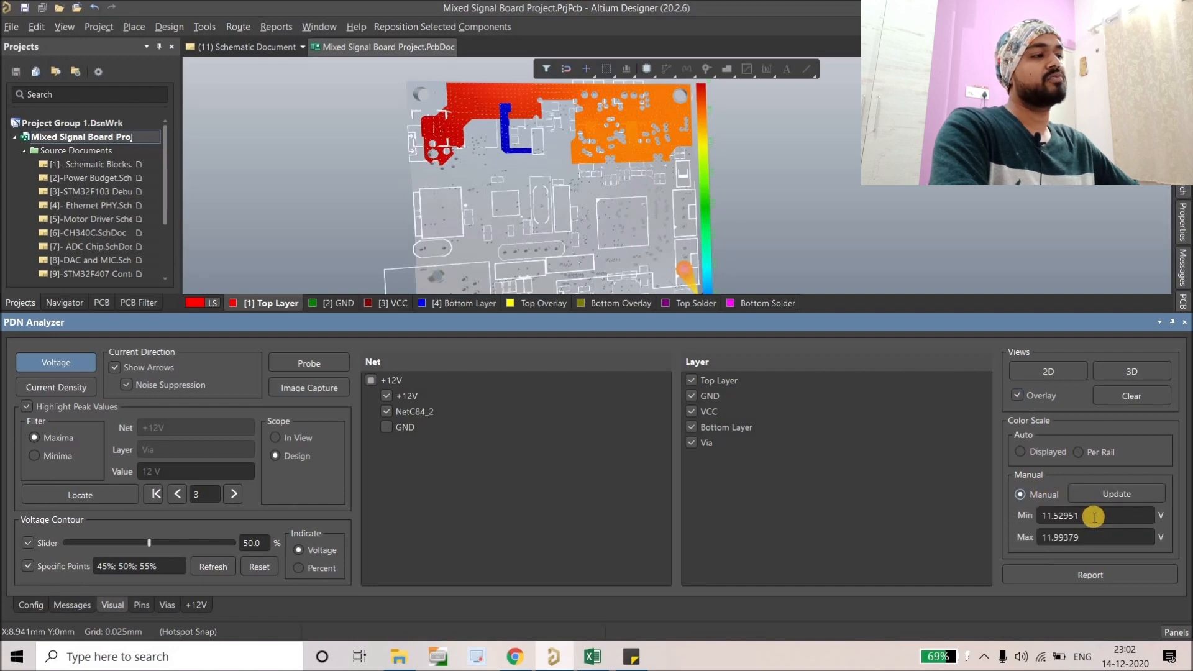
pyautogui.click(1093, 516)
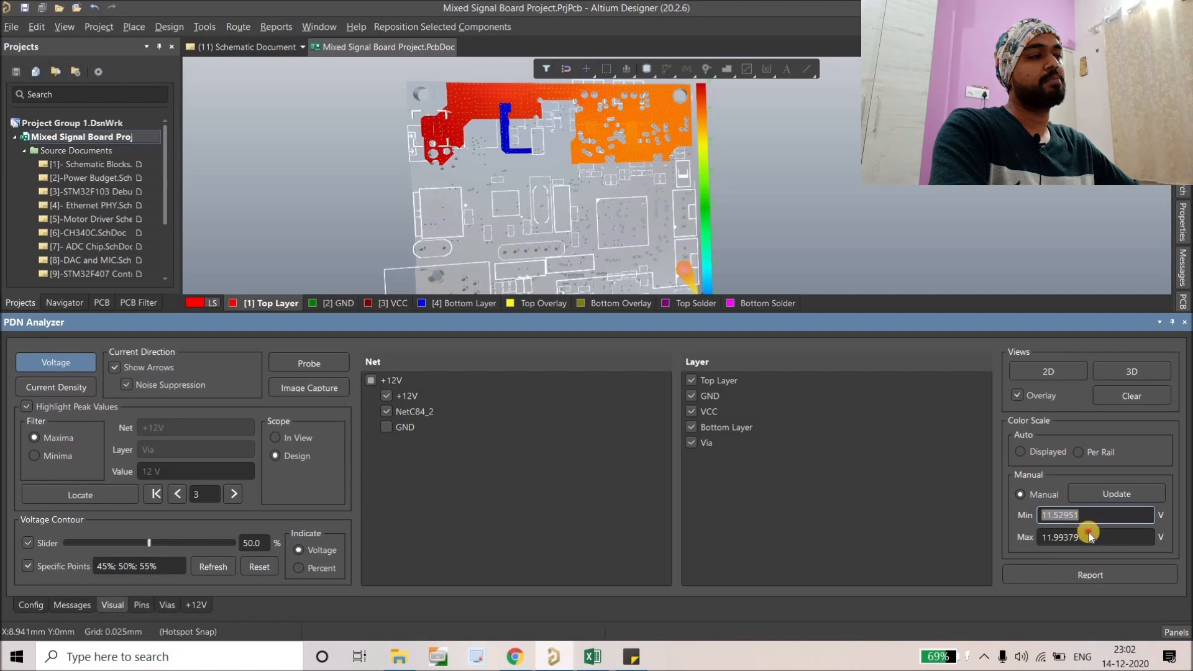
pyautogui.click(1040, 539)
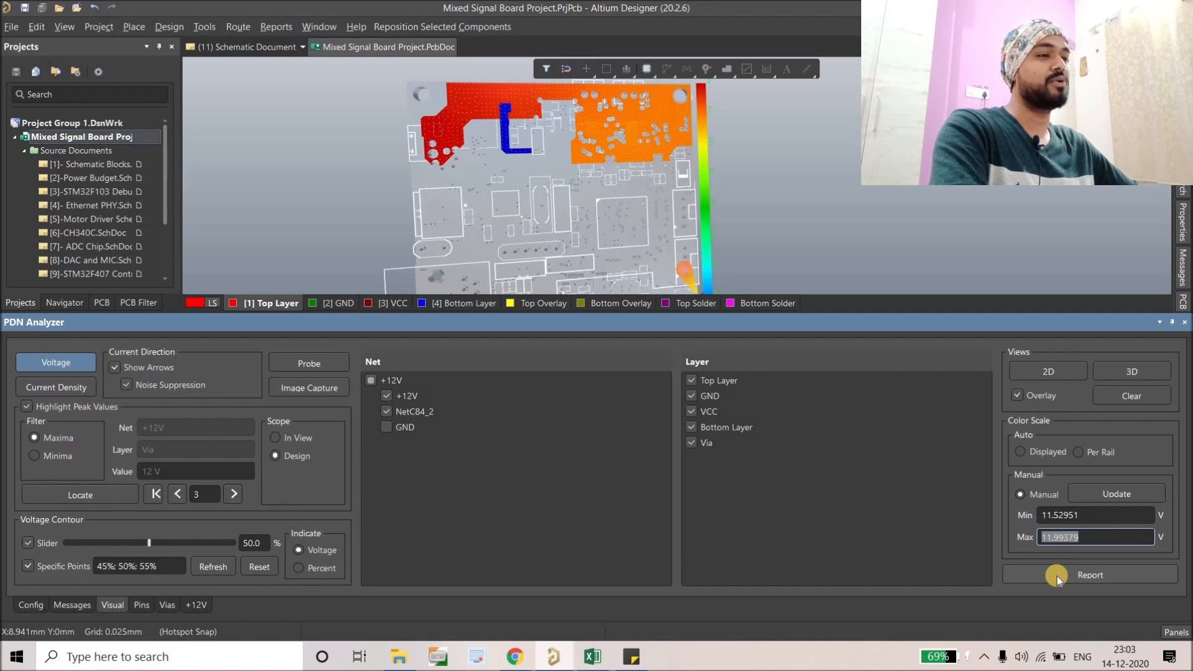
# Examine the pin and via result tables, the +12V network's source, load and series element summaries, and the analysis messages.
pyautogui.click(134, 606)
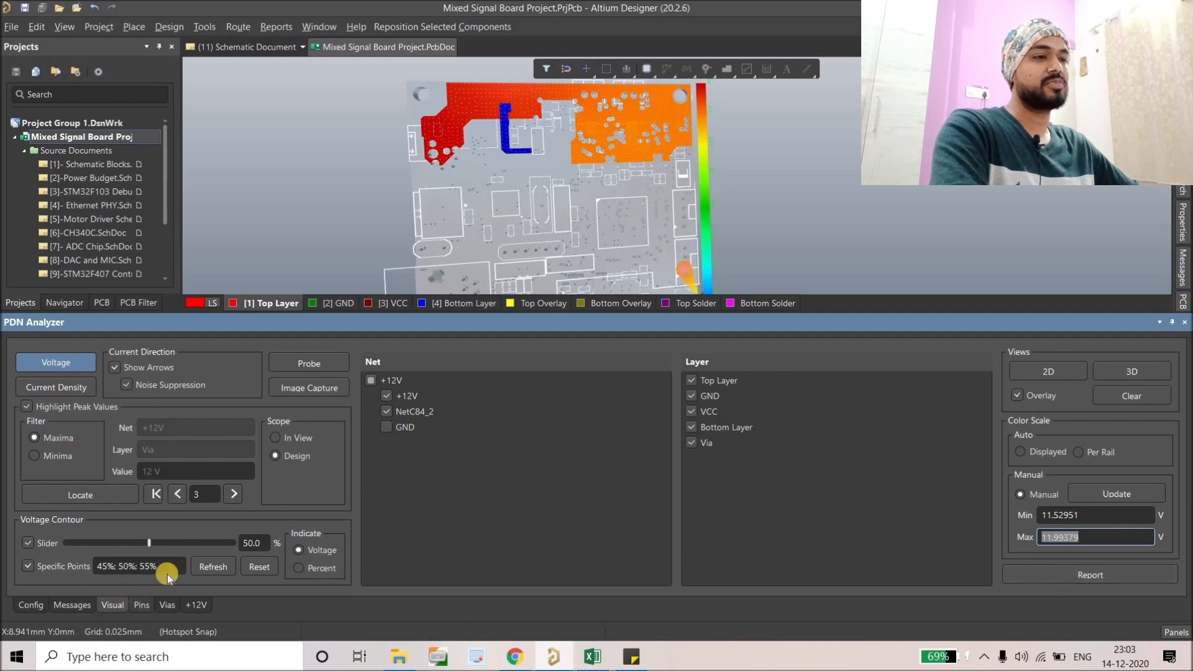
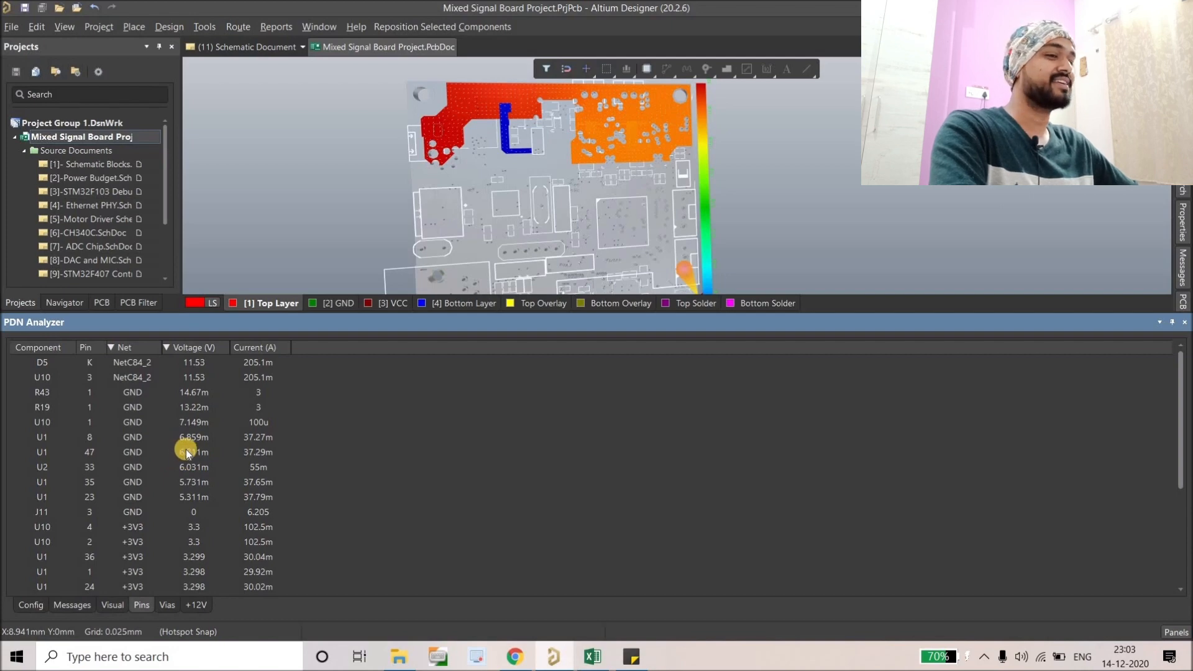
pyautogui.click(167, 605)
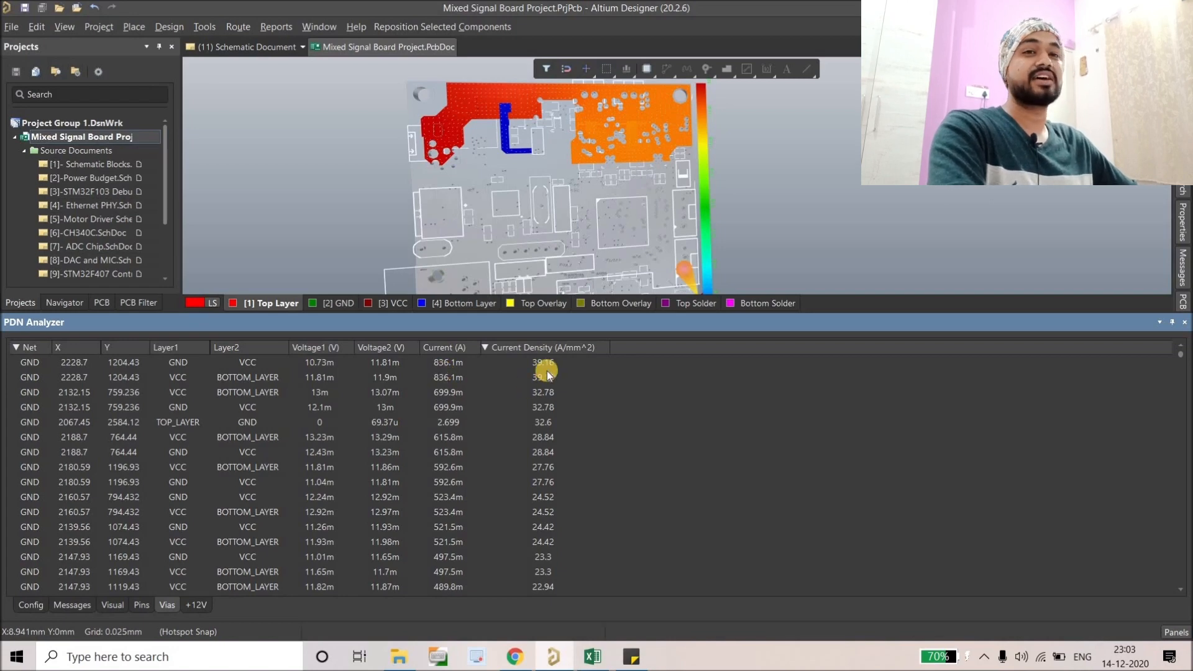
pyautogui.click(196, 604)
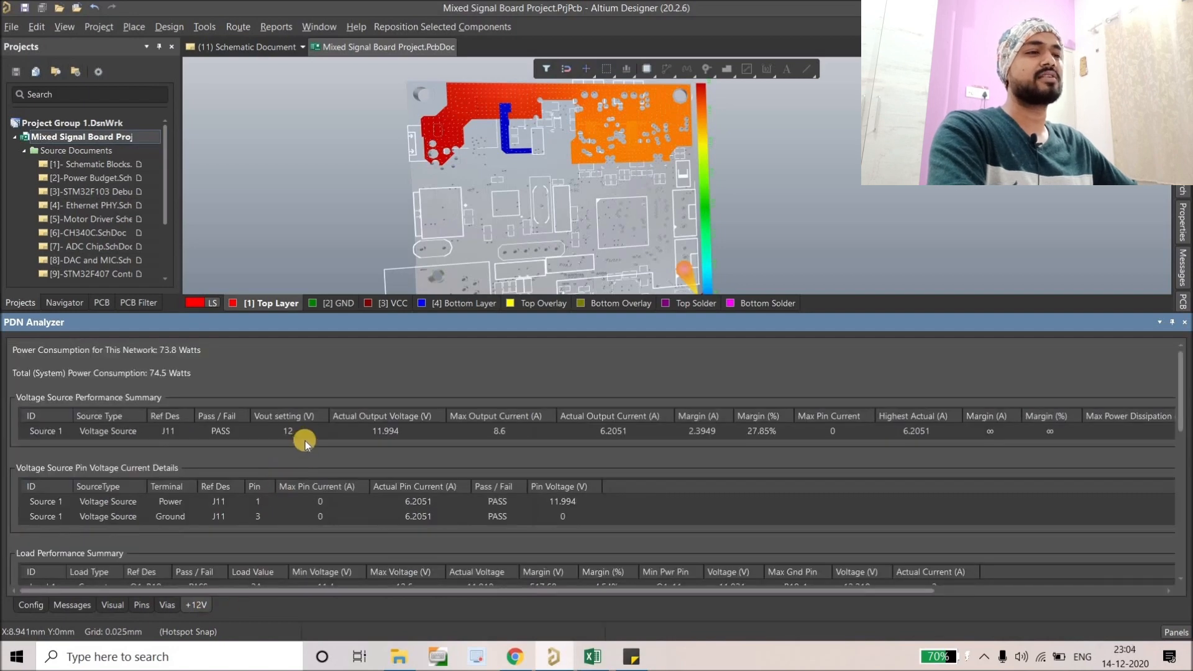
pyautogui.scroll(-10, 304, 441)
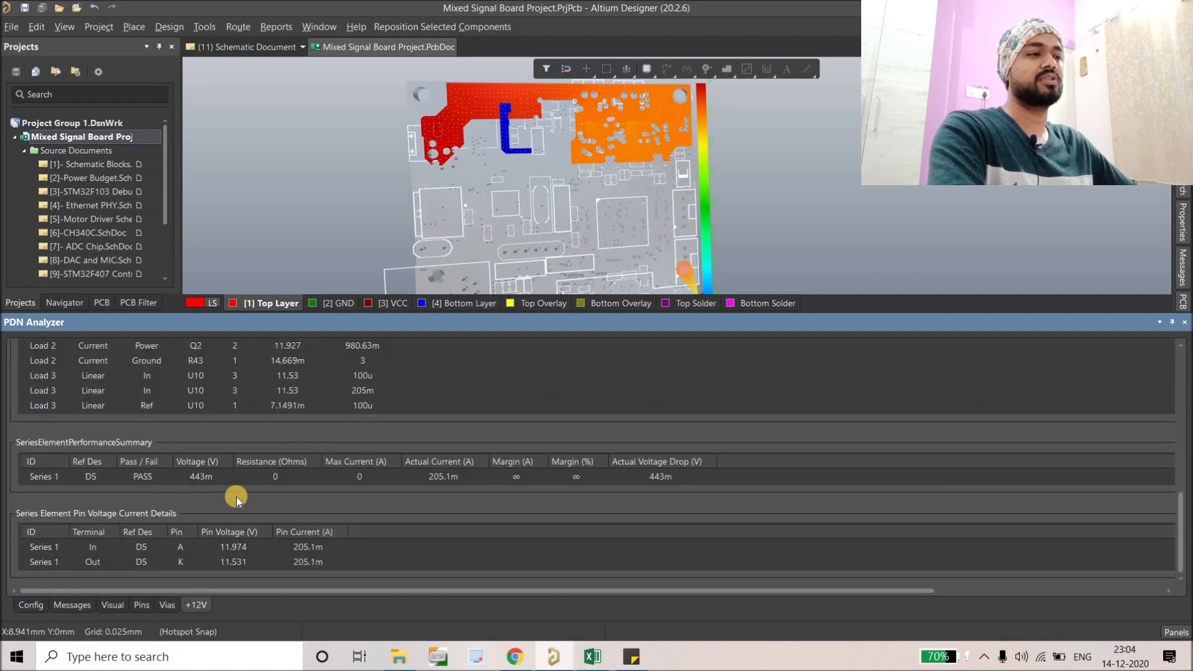
pyautogui.scroll(5, 226, 490)
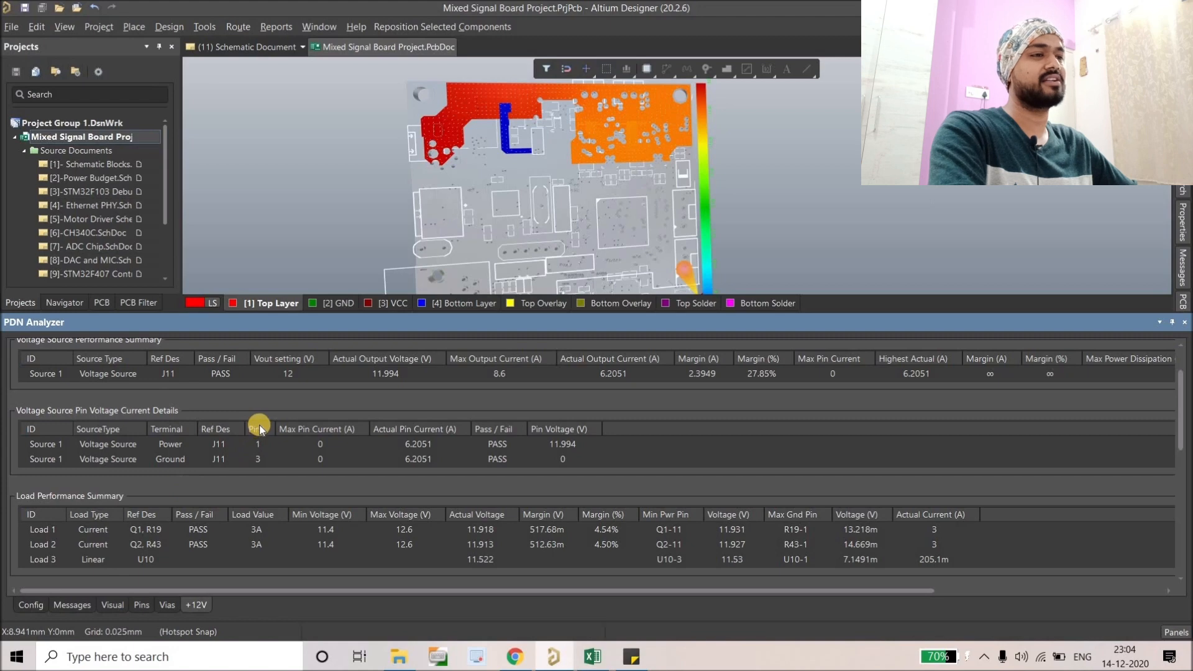
pyautogui.scroll(-8, 259, 424)
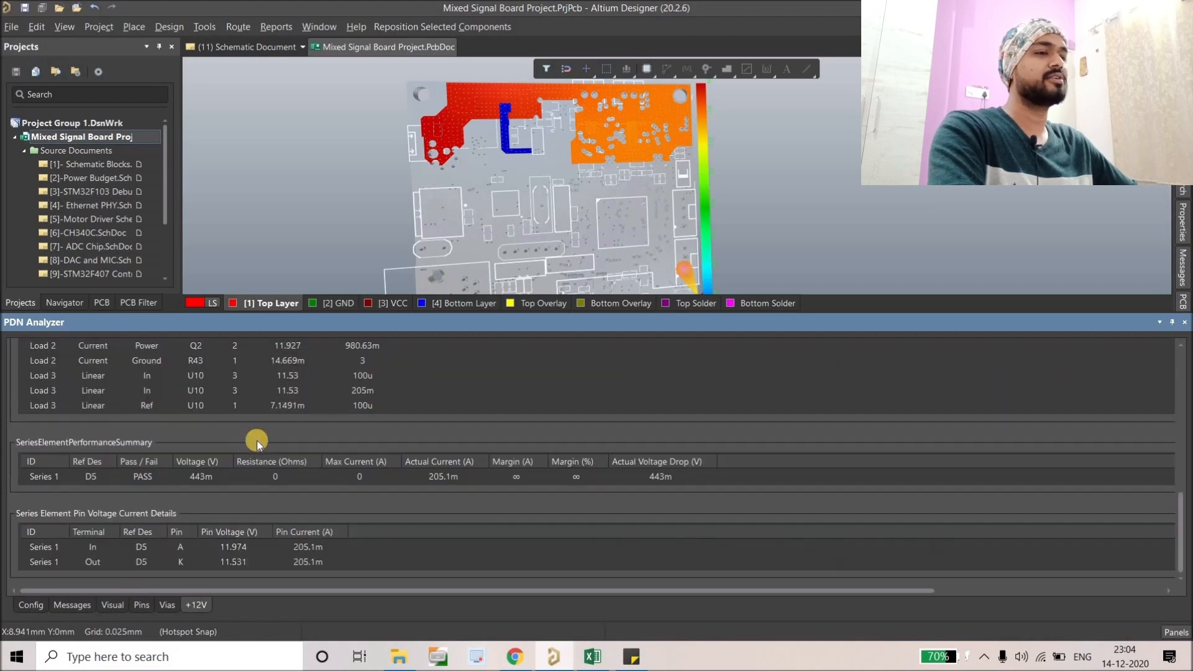
pyautogui.click(41, 607)
pyautogui.click(85, 606)
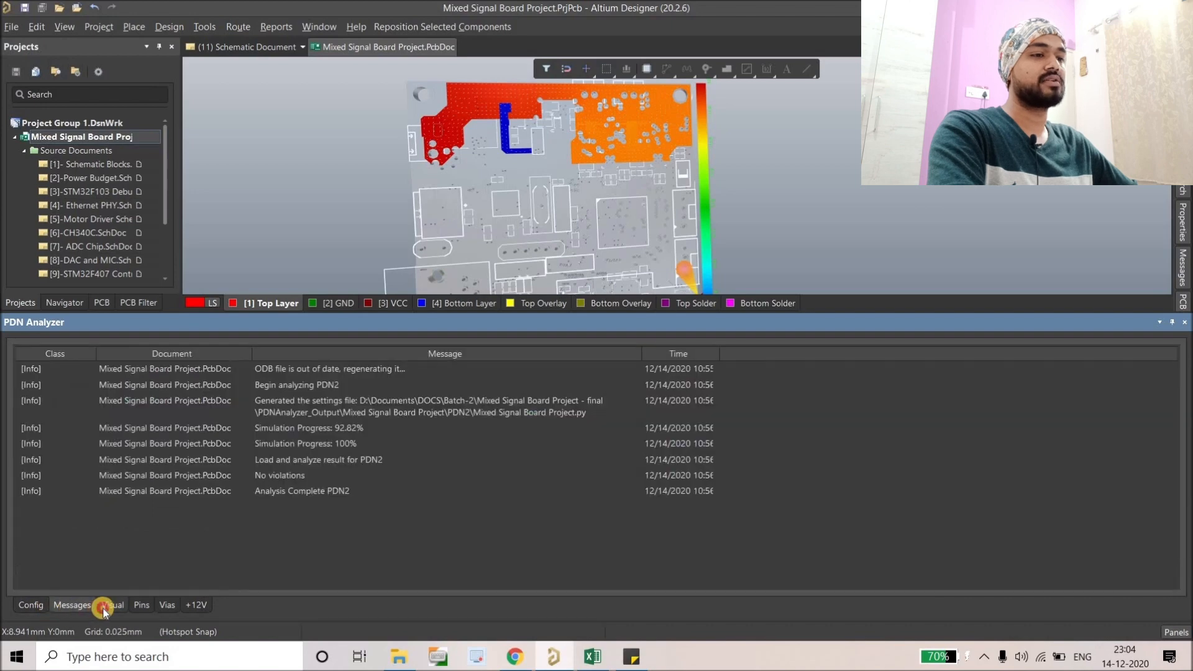
# Generate the HTML results report for the PDN2 analysis and open the Report file in Chrome.
pyautogui.click(111, 606)
pyautogui.click(1084, 573)
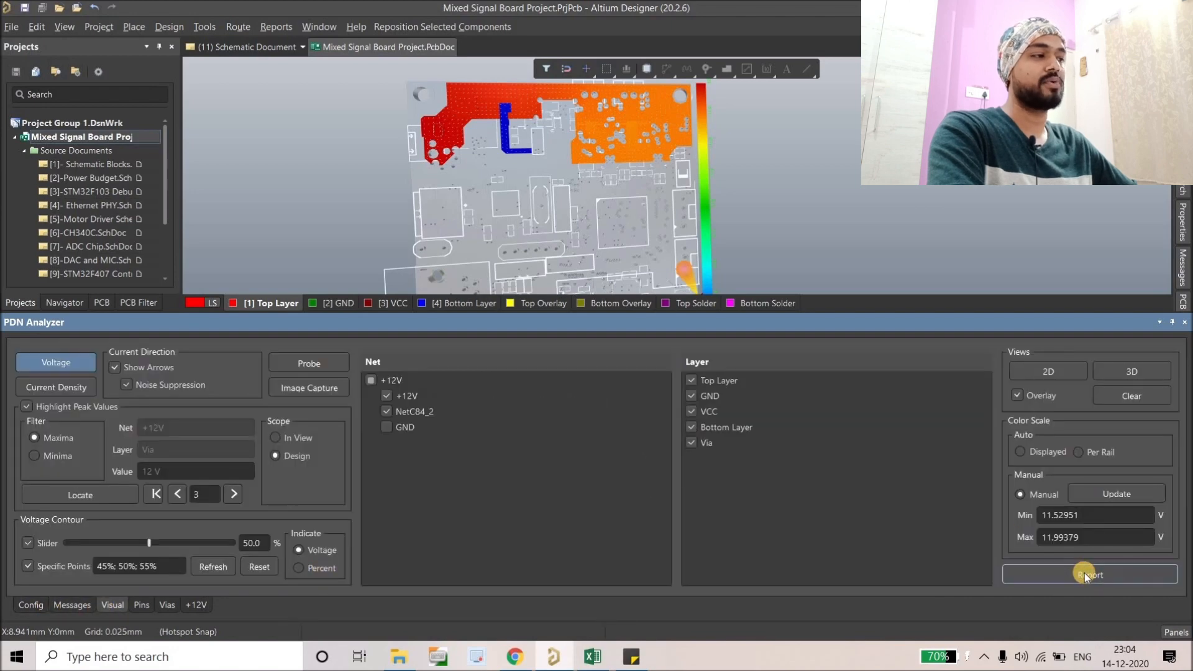
pyautogui.click(726, 432)
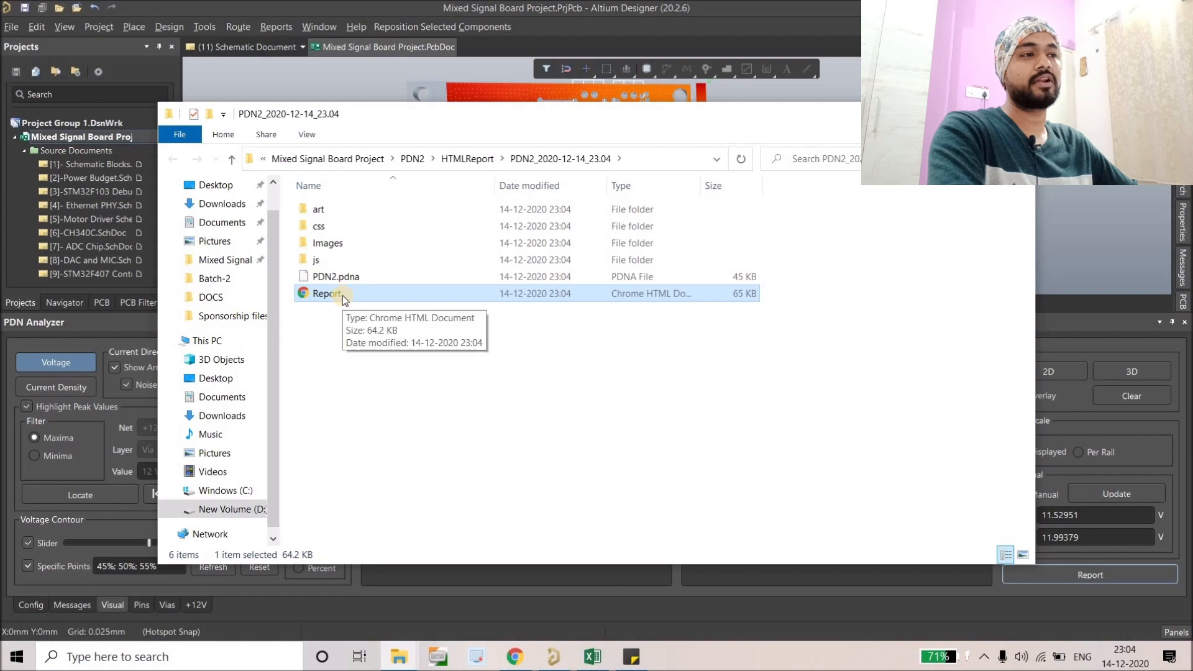
pyautogui.doubleClick(343, 295)
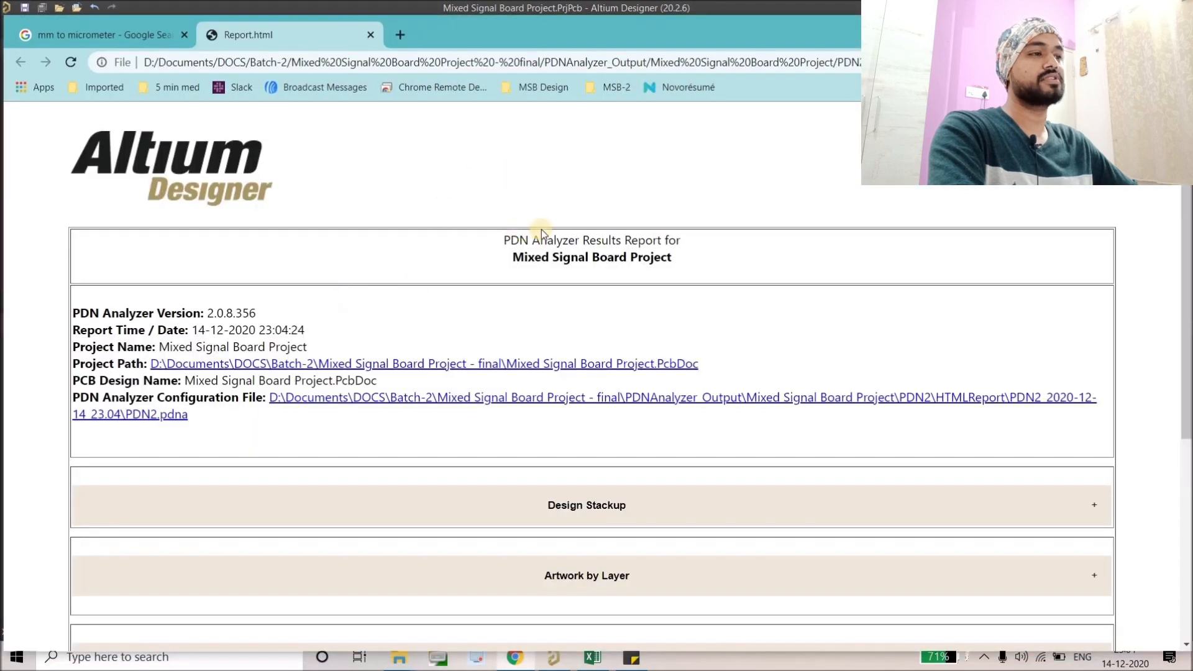
# Expand the report's Design Stackup section and review the layer materials, thicknesses and dielectric constants.
pyautogui.scroll(-4, 587, 270)
pyautogui.click(587, 270)
pyautogui.scroll(-1, 687, 210)
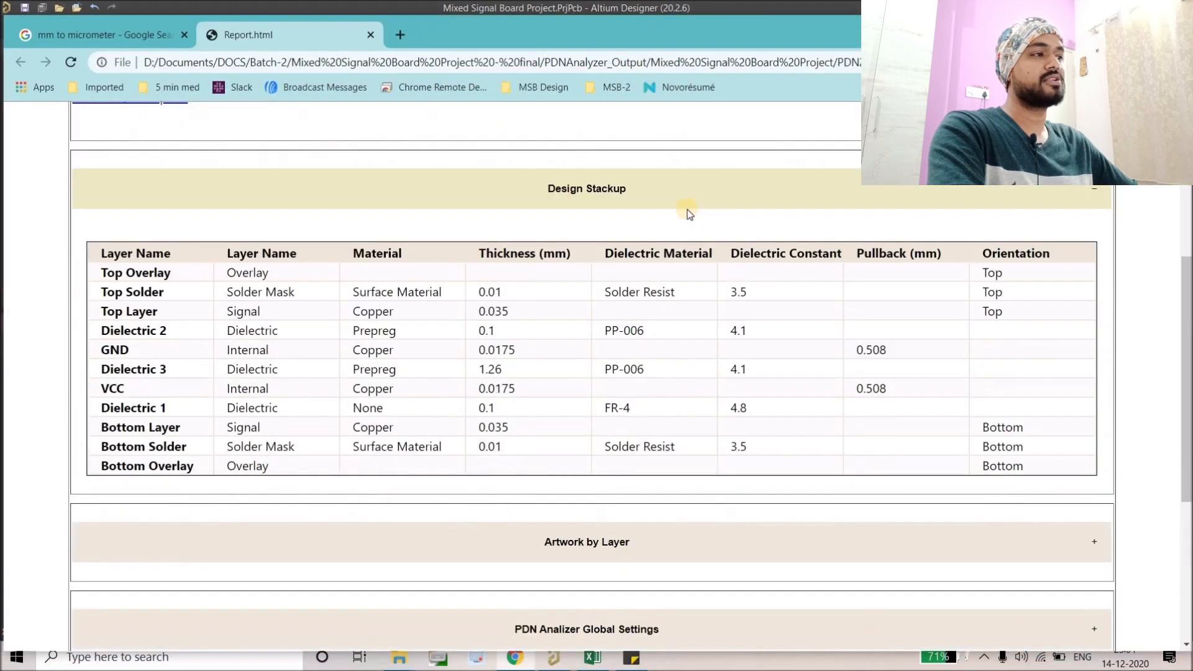
pyautogui.scroll(-1, 687, 210)
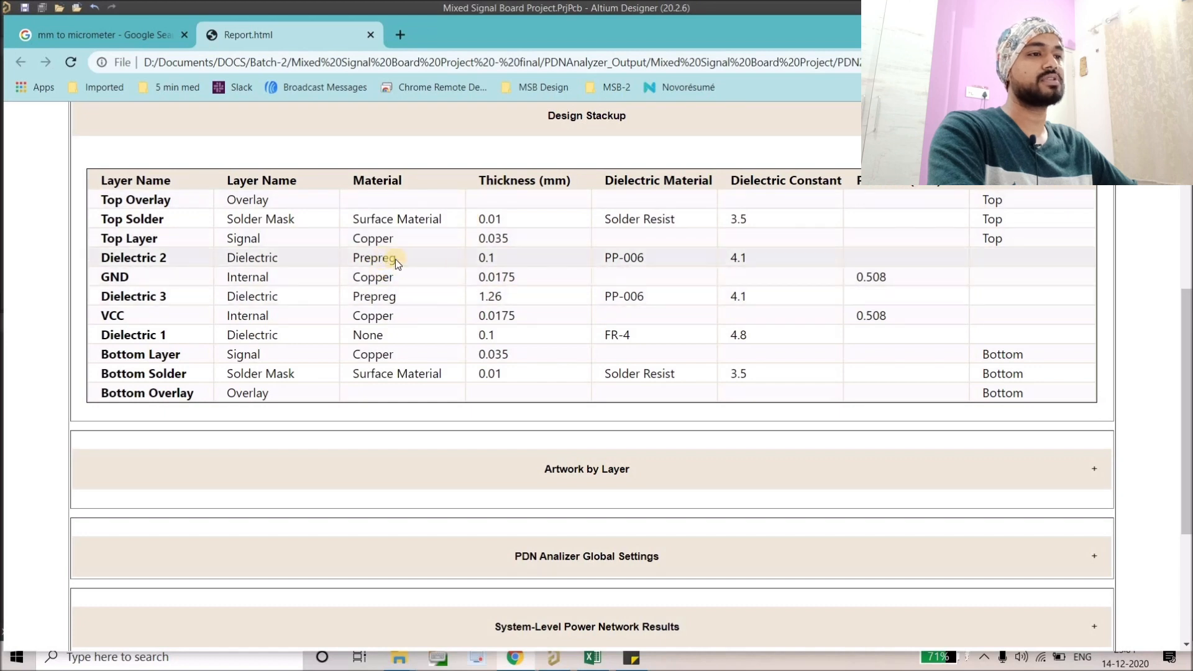
# Expand the Artwork by Layer section and look through the Top Layer, GND, VCC and Bottom Layer images.
pyautogui.scroll(-3, 491, 238)
pyautogui.click(555, 273)
pyautogui.scroll(-4, 522, 274)
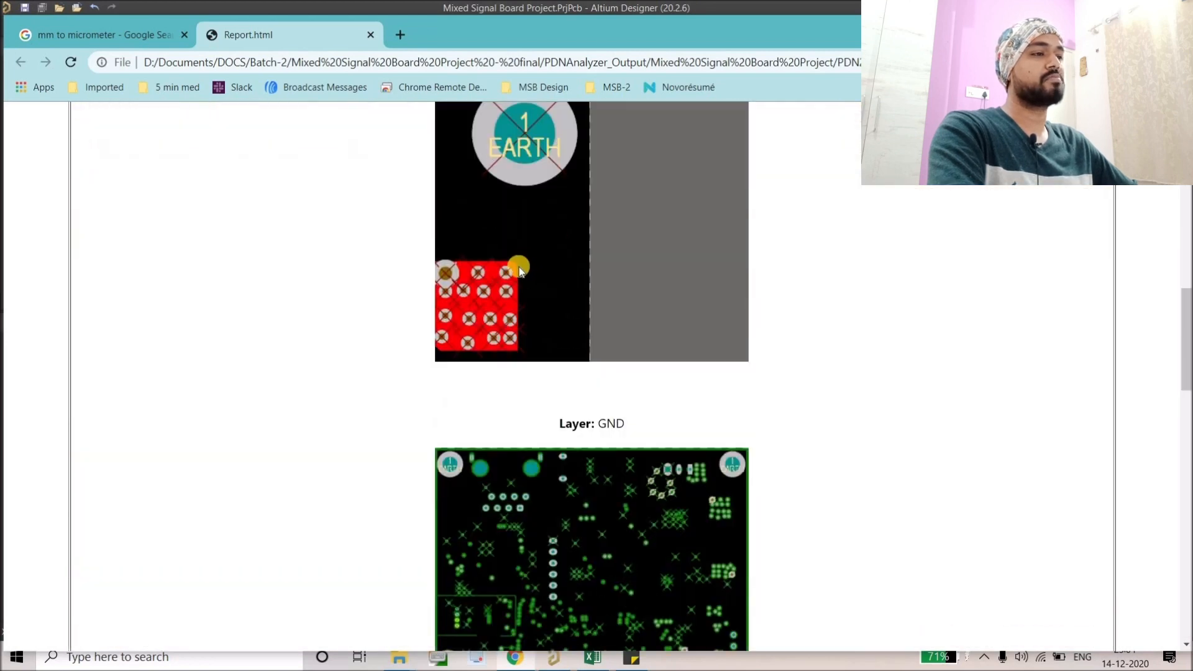
pyautogui.scroll(-2, 497, 224)
pyautogui.scroll(4, 472, 236)
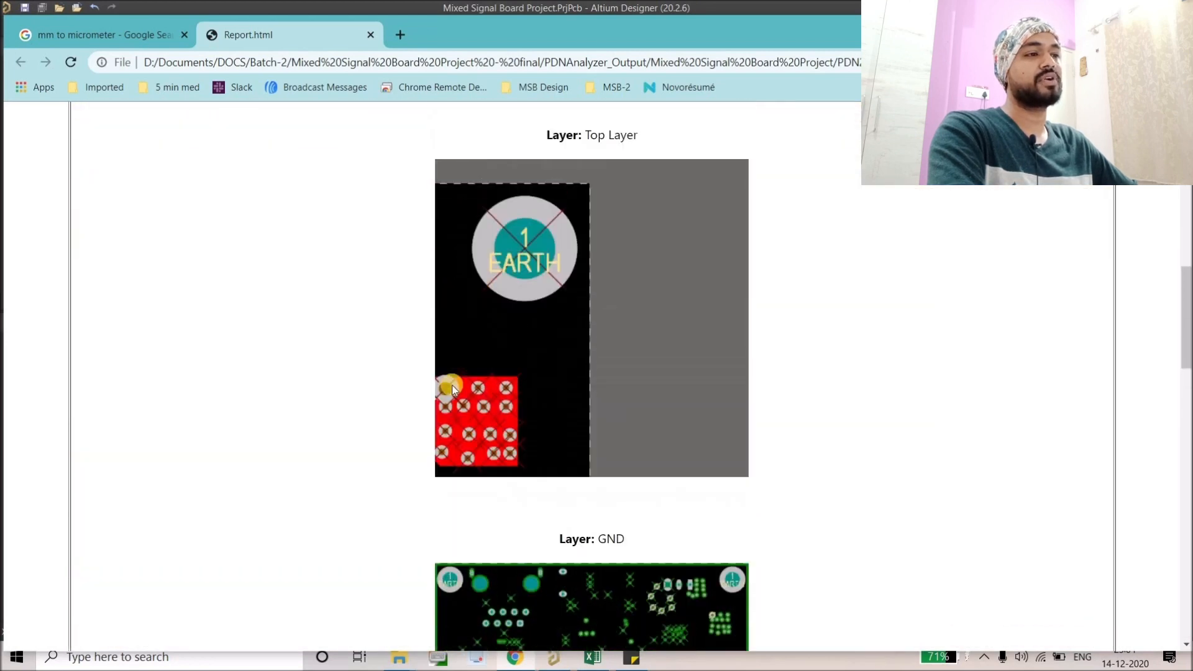
pyautogui.scroll(-2, 453, 288)
pyautogui.scroll(-13, 454, 272)
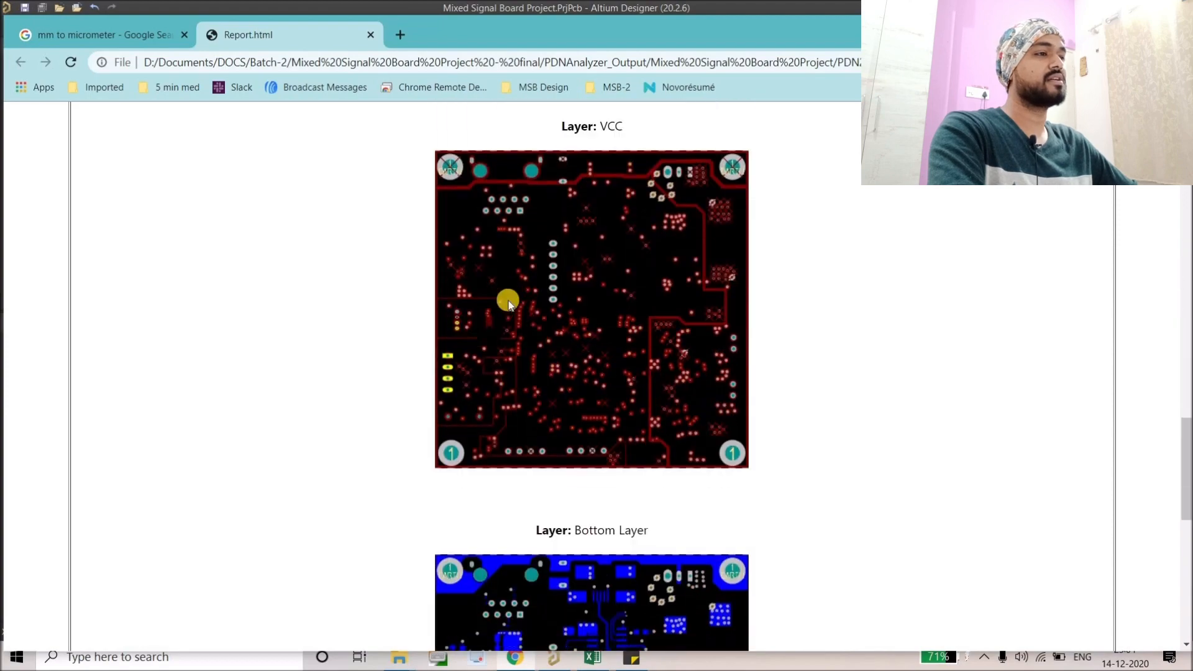
pyautogui.scroll(-2, 554, 312)
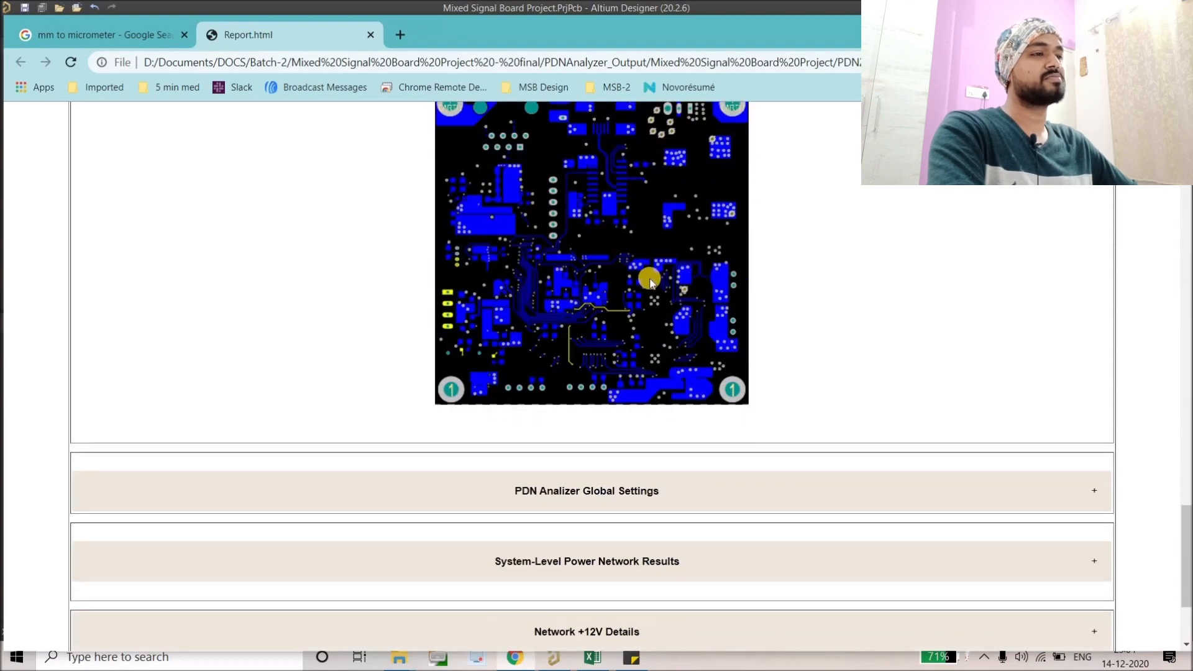
pyautogui.scroll(2, 648, 278)
pyautogui.scroll(9, 649, 281)
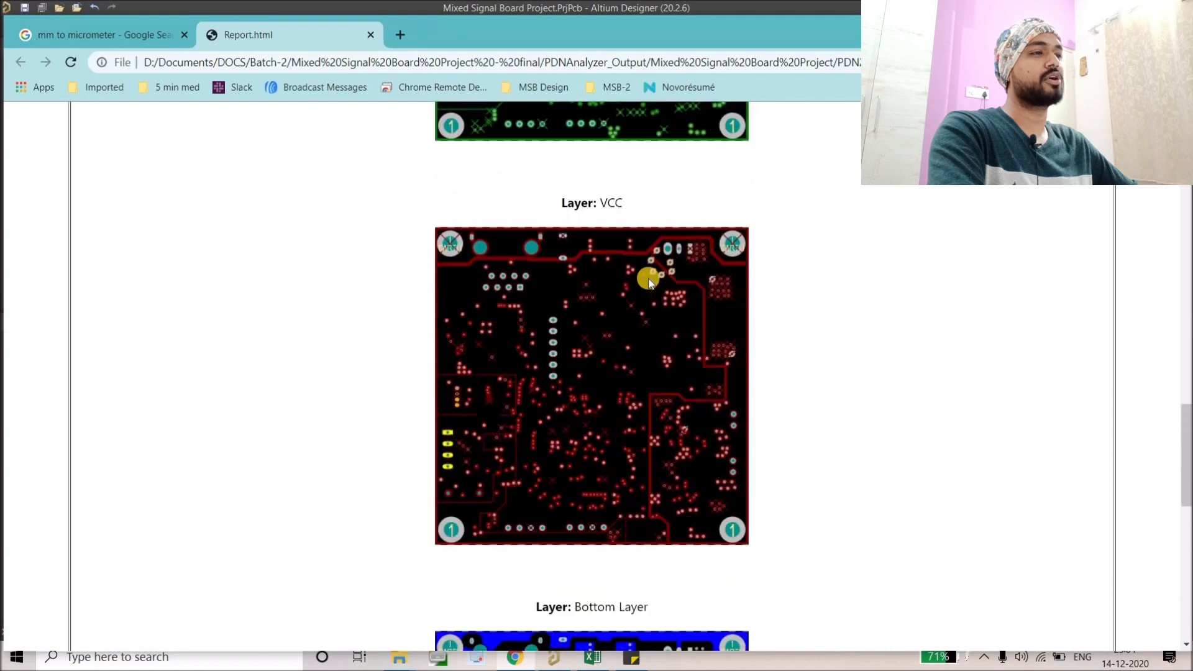
pyautogui.scroll(2, 647, 280)
pyautogui.scroll(-14, 644, 278)
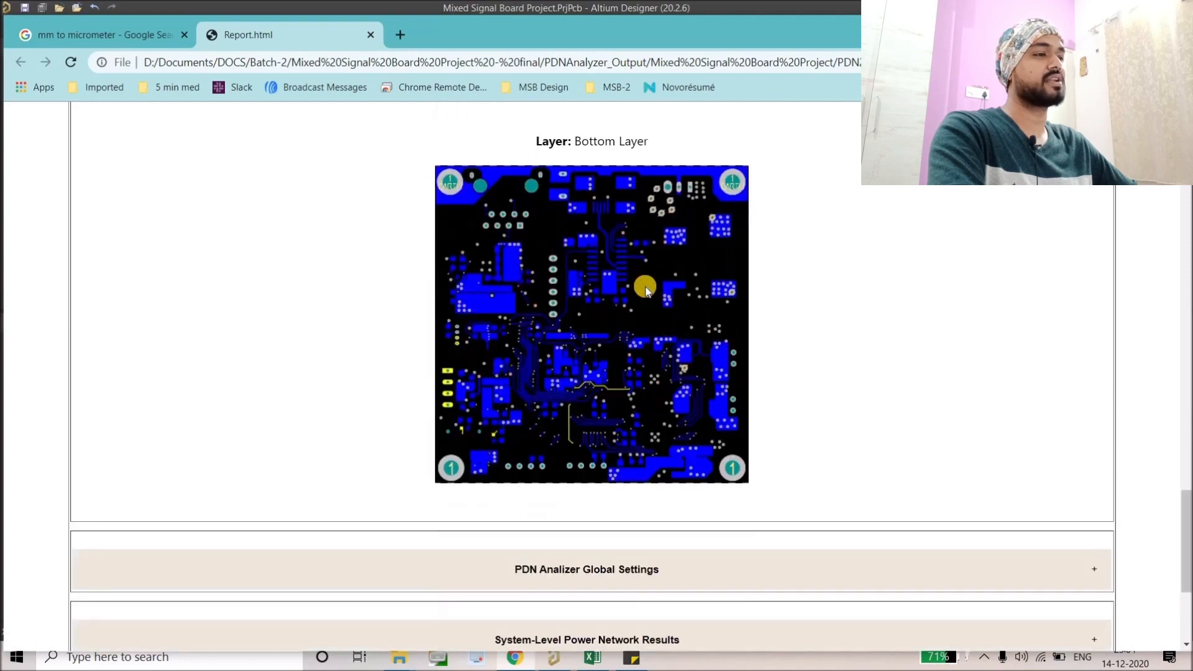
# Expand the PDN Analyzer global settings section and review the metal conductivity, current density limits and via wall thickness.
pyautogui.click(587, 327)
pyautogui.scroll(-1, 598, 292)
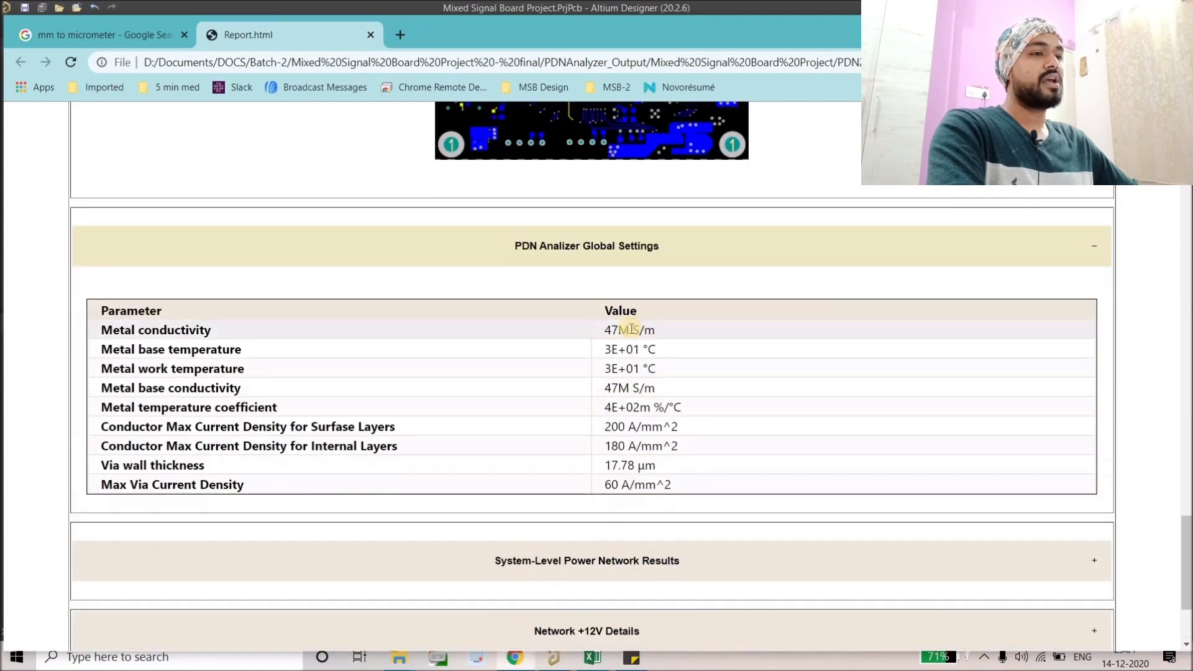
pyautogui.scroll(-1, 533, 264)
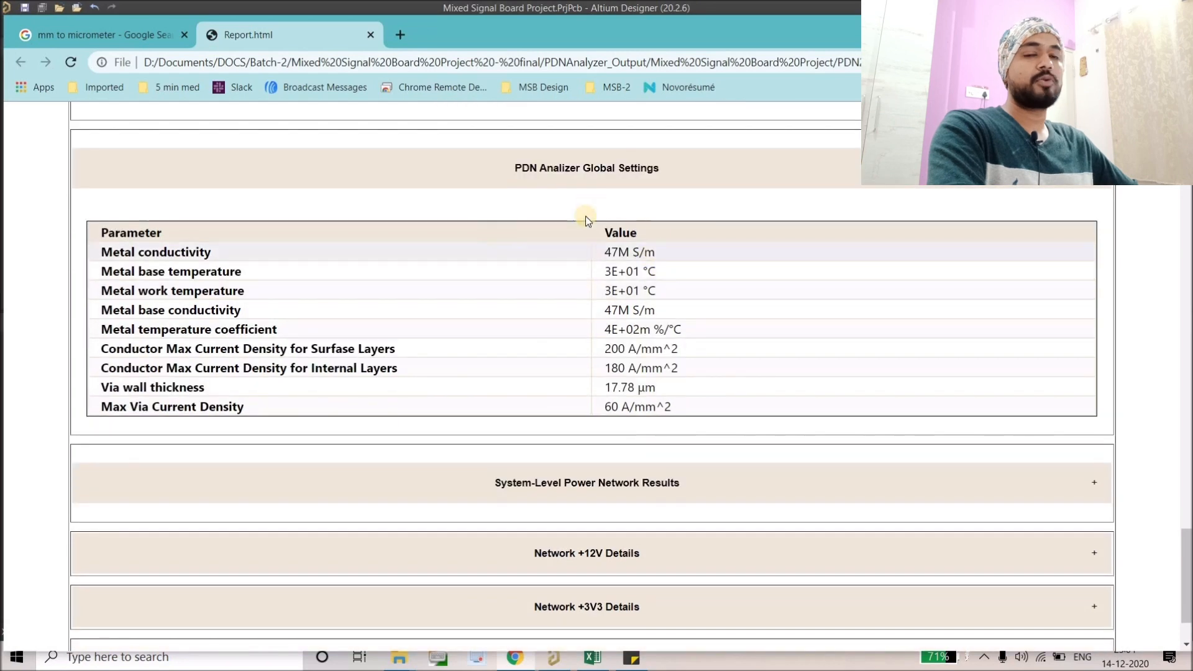
# Expand System-Level Power Network Results and review the network diagram, overall pass/fail status and least margins.
pyautogui.scroll(-2, 575, 366)
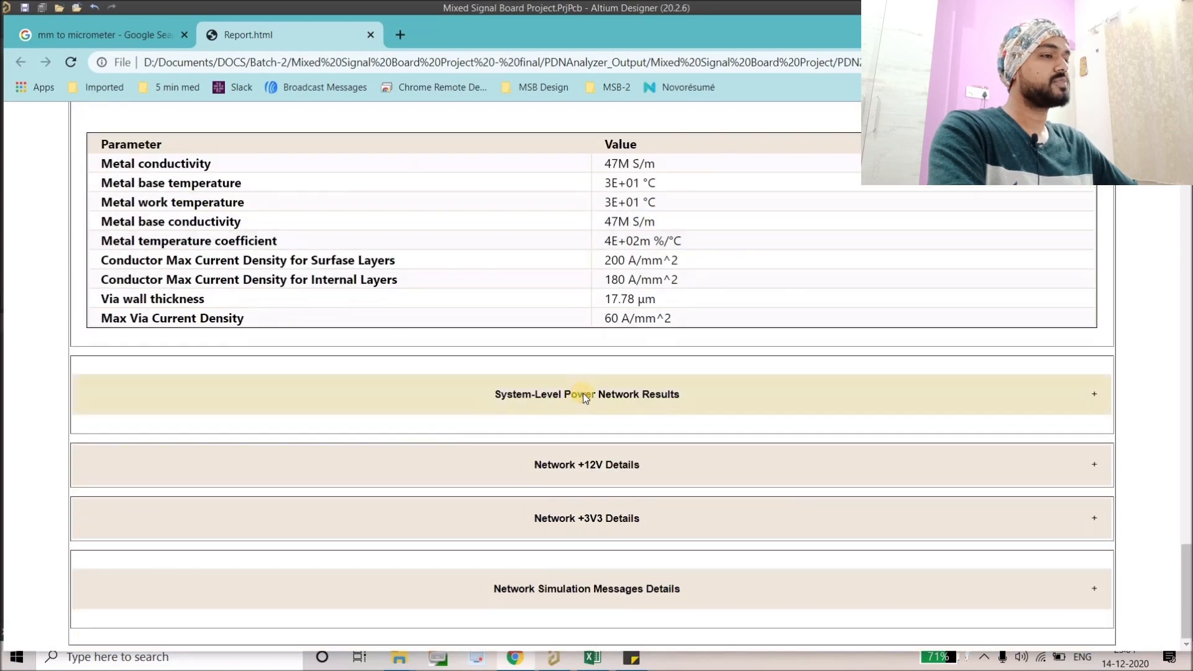
pyautogui.click(580, 394)
pyautogui.scroll(-4, 546, 336)
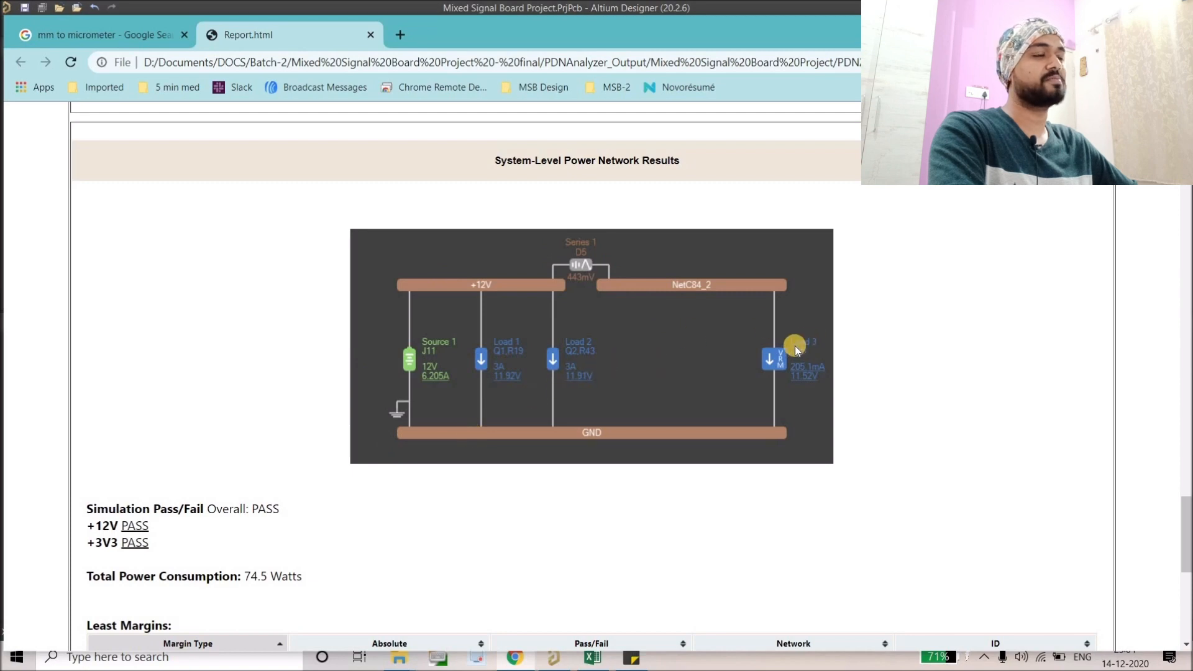
pyautogui.scroll(-8, 793, 353)
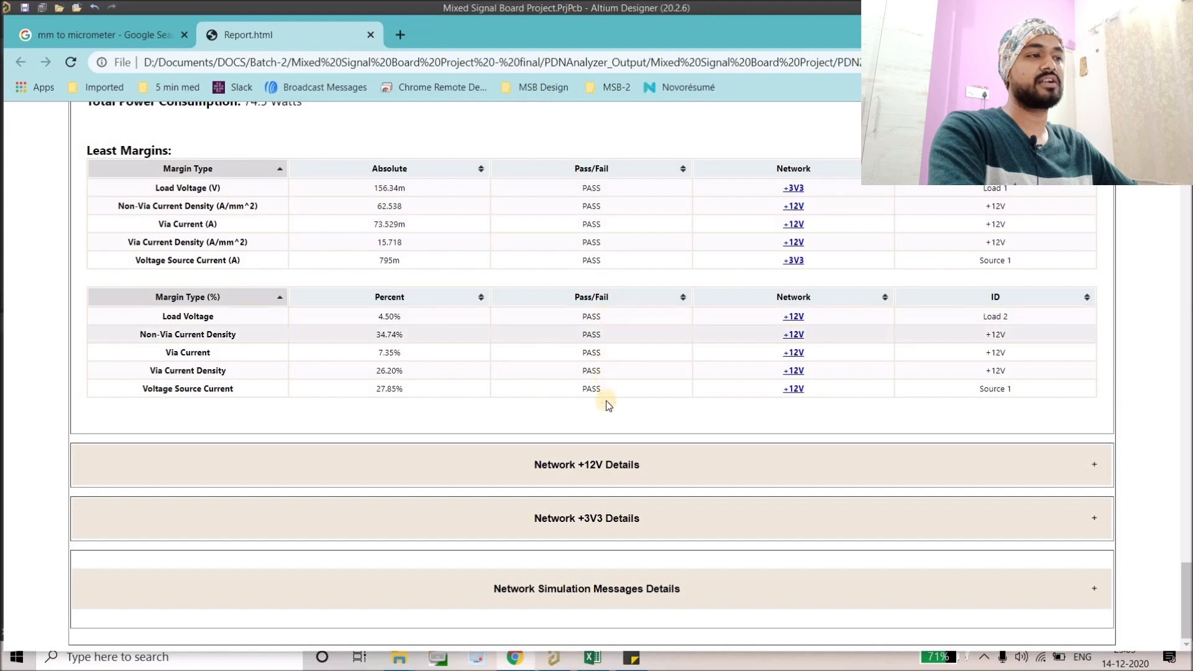
# Expand Network +12V Details and review its least margins and the source, load, series element and component definition tables.
pyautogui.click(599, 464)
pyautogui.scroll(-9, 630, 325)
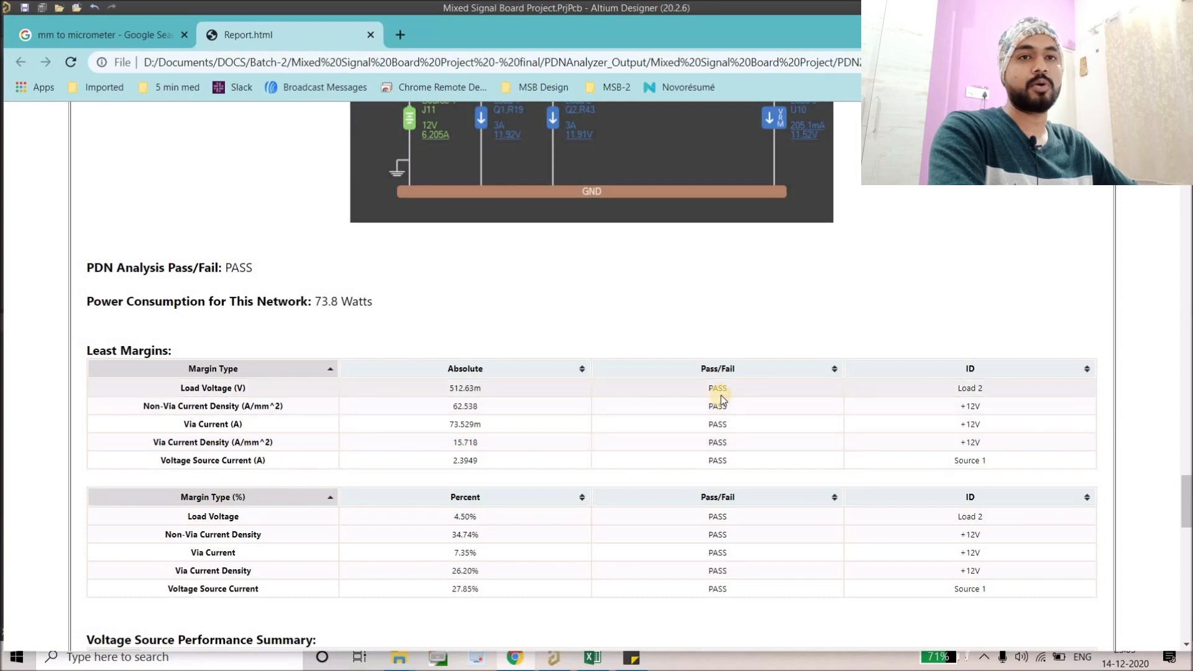
pyautogui.scroll(-7, 742, 380)
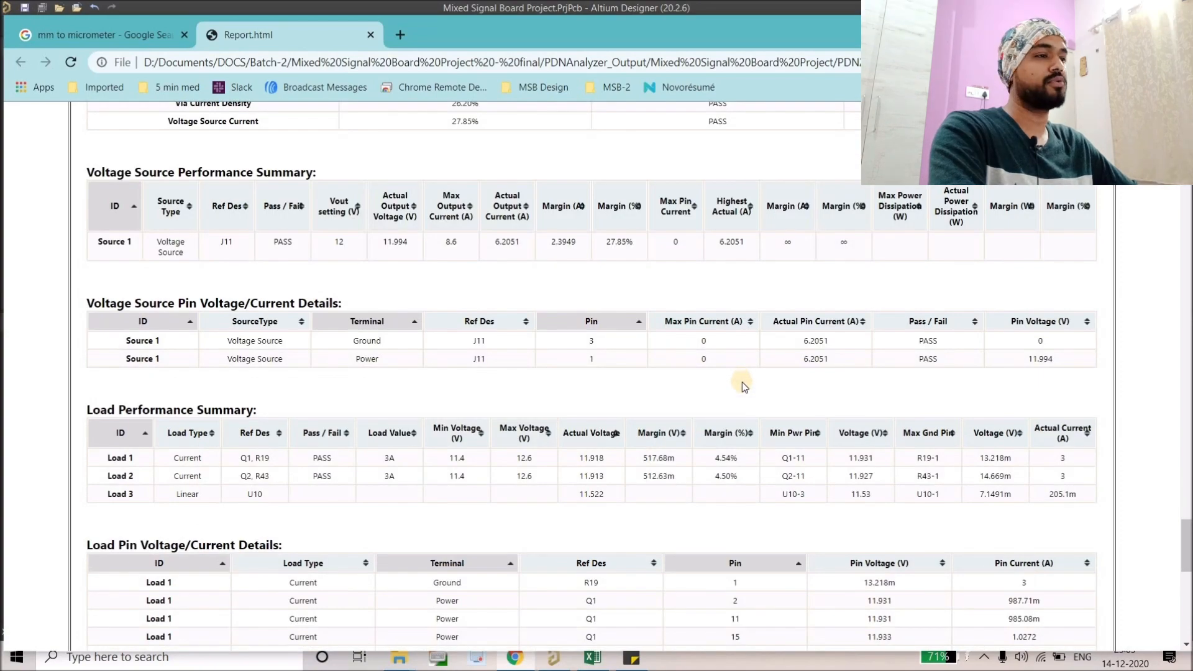
pyautogui.scroll(-9, 743, 381)
pyautogui.scroll(-2, 688, 390)
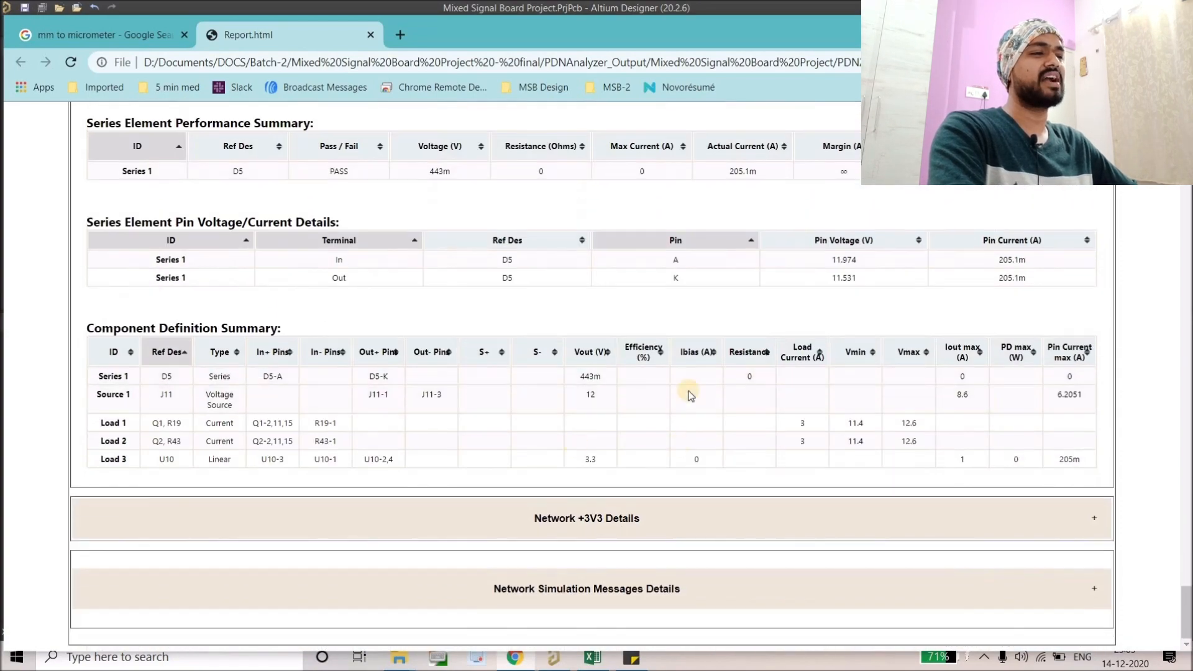
pyautogui.scroll(8, 708, 265)
pyautogui.scroll(20, 686, 258)
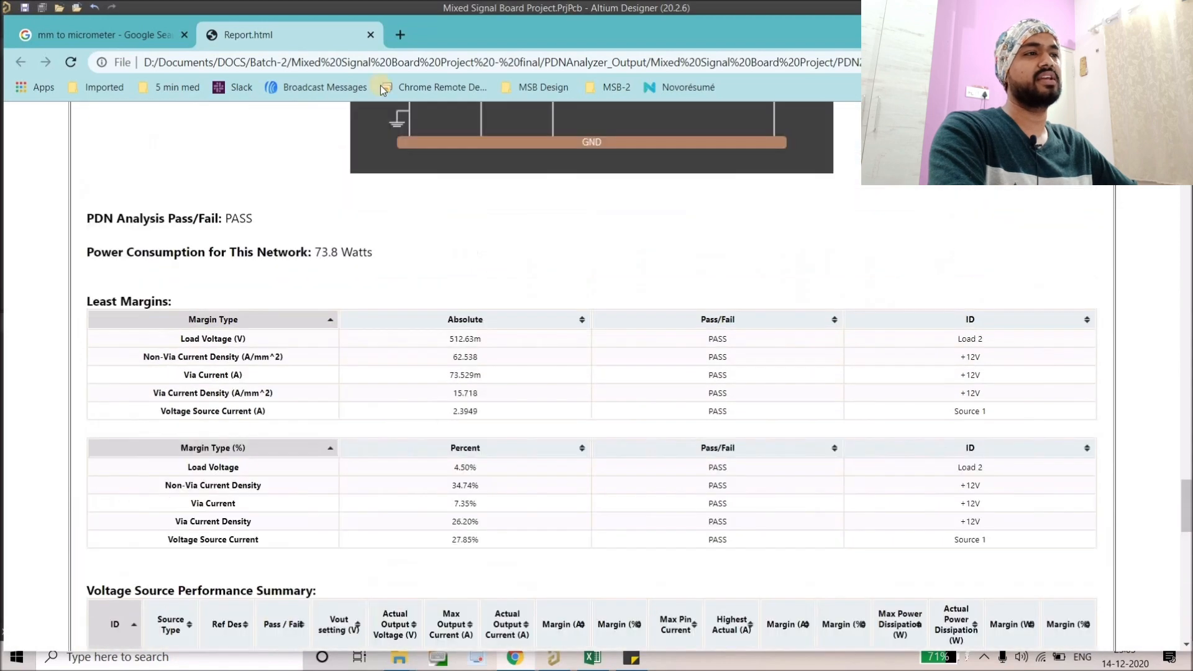
# Close the HTML report and dismiss the browser and report folder windows to return to the board in Altium Designer.
pyautogui.click(370, 36)
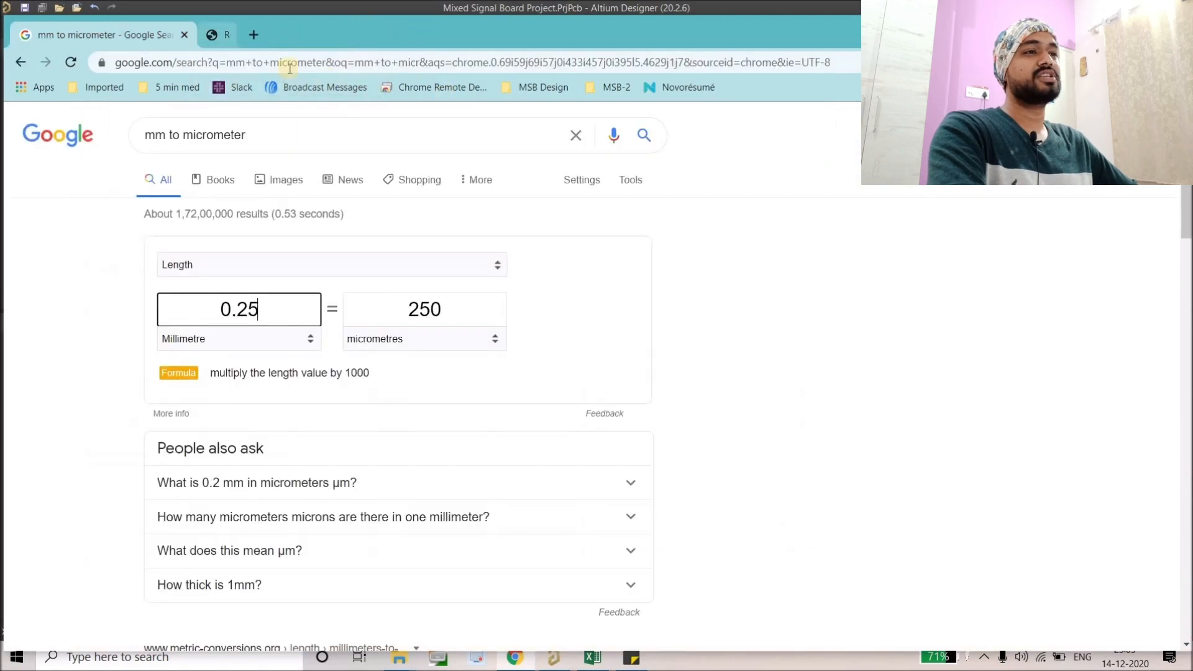
pyautogui.click(1174, 26)
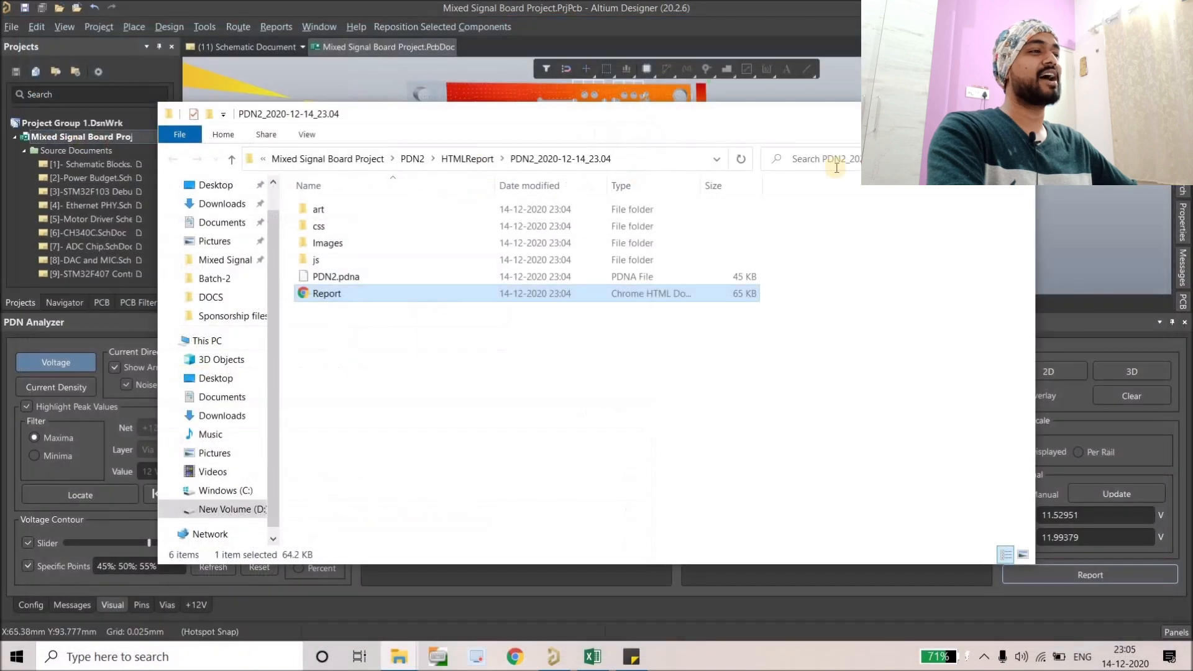
pyautogui.click(1026, 111)
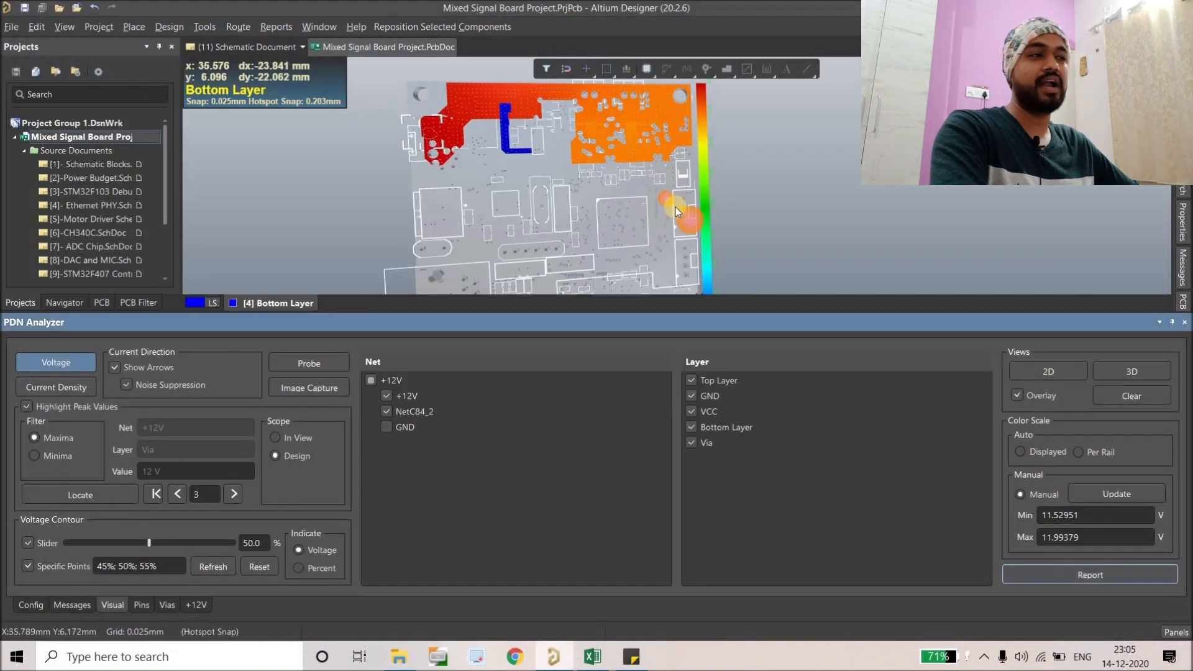